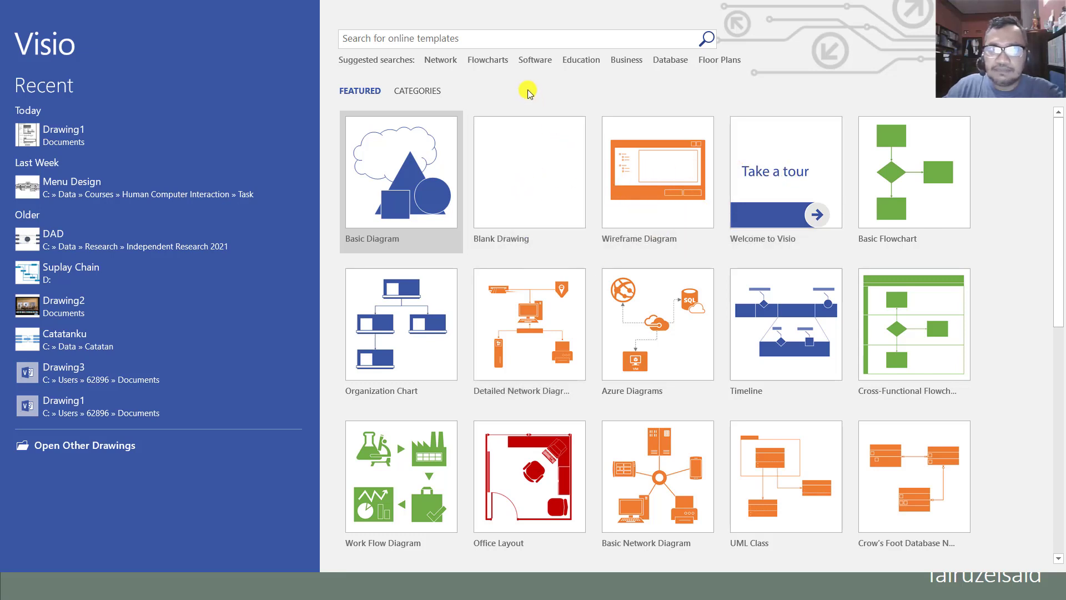
Create a new drawing from the Wireframe Diagram template in the Software category, using metric units
click(535, 61)
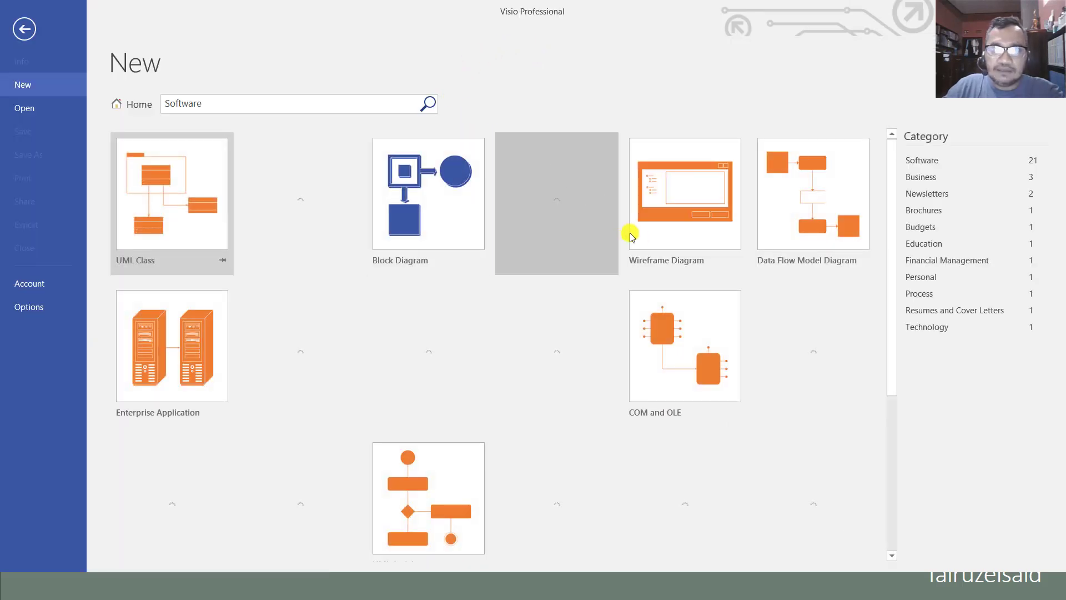
click(678, 199)
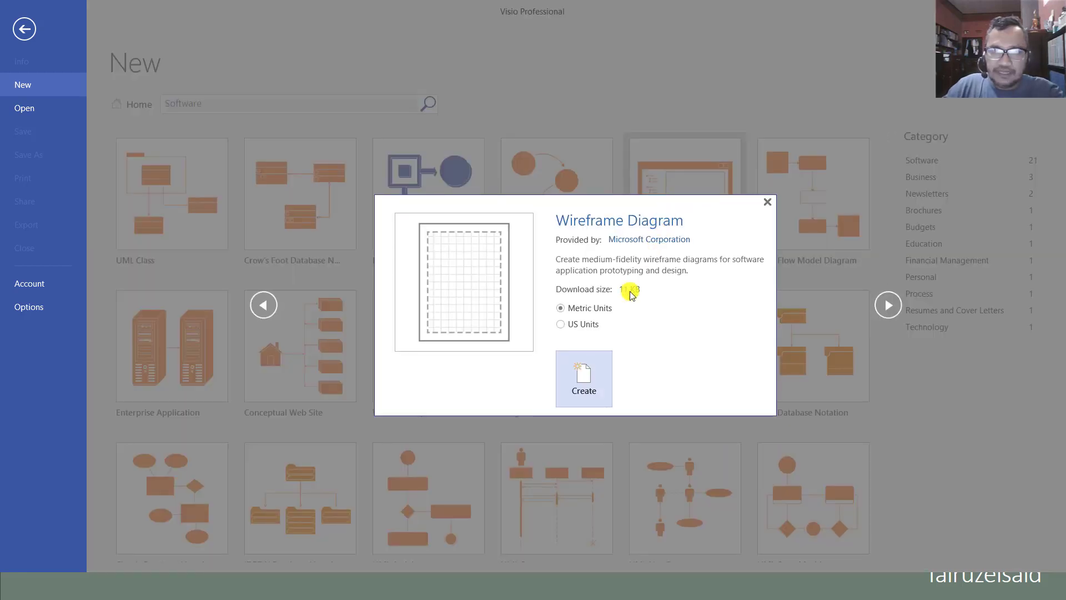
click(599, 313)
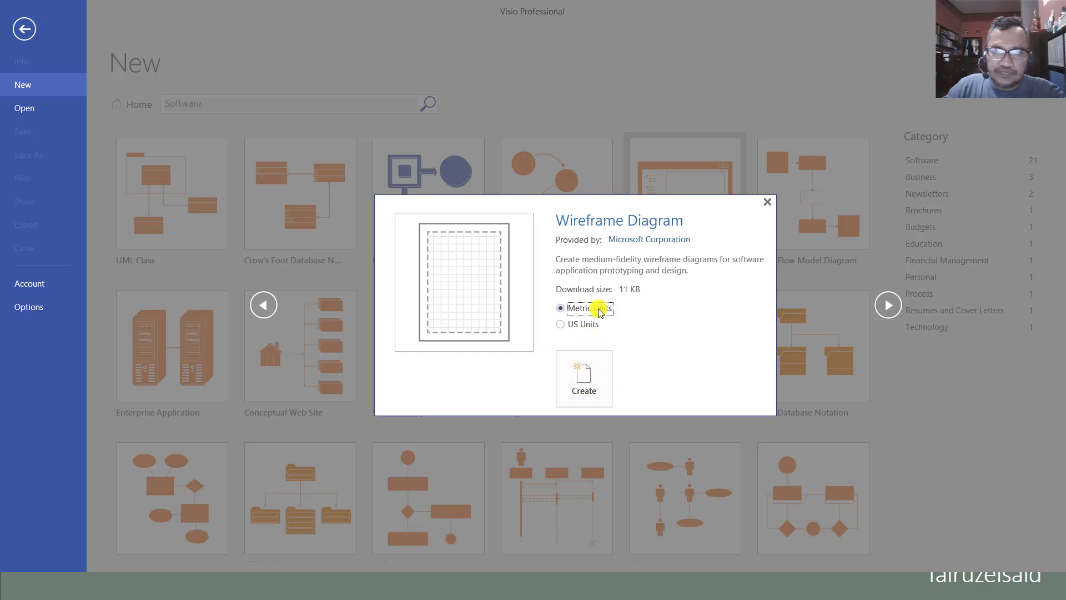
click(592, 379)
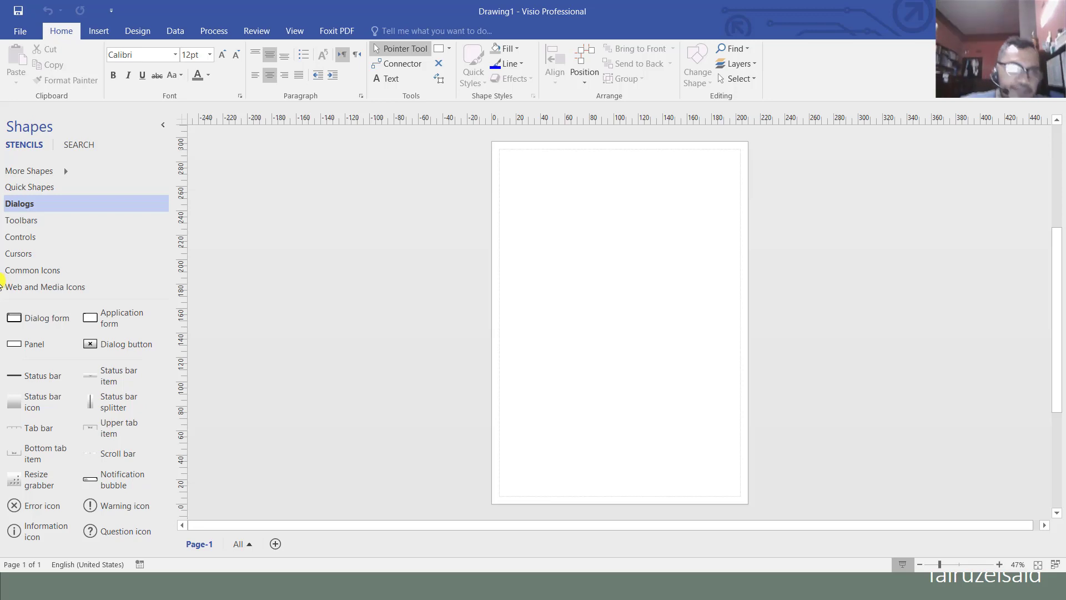
Examine the shapes in the Toolbars, Controls, Cursors, Common Icons, and Web and Media Icons stencils
click(31, 219)
click(34, 239)
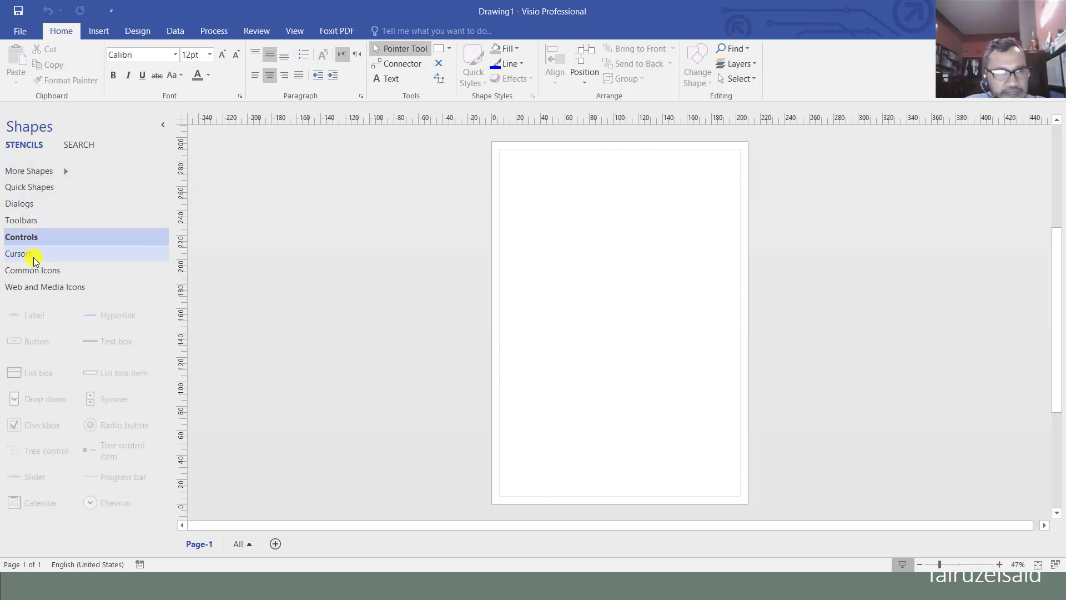
click(34, 256)
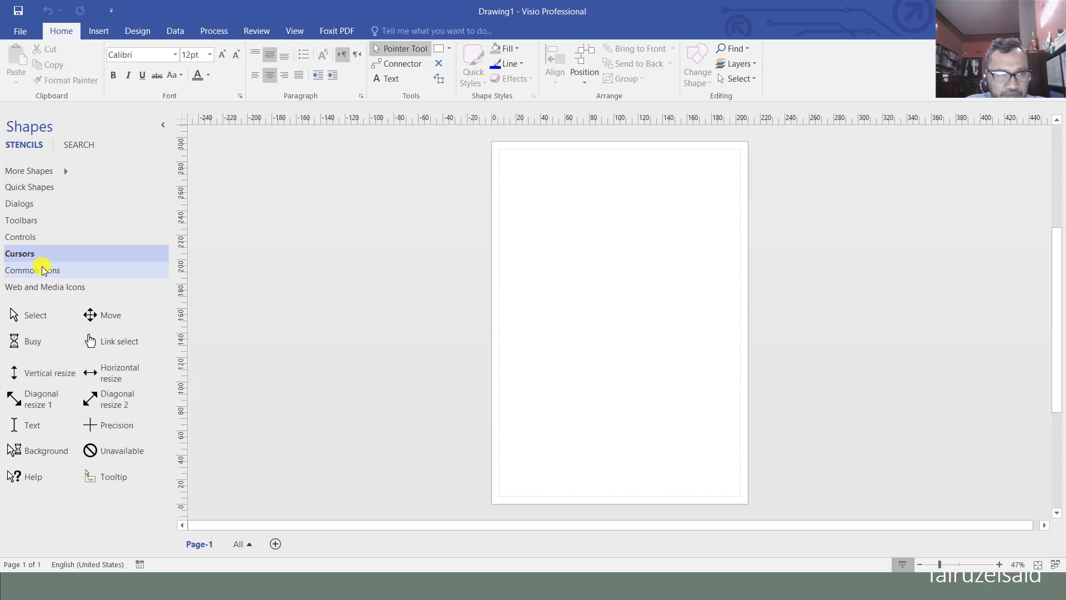
click(42, 269)
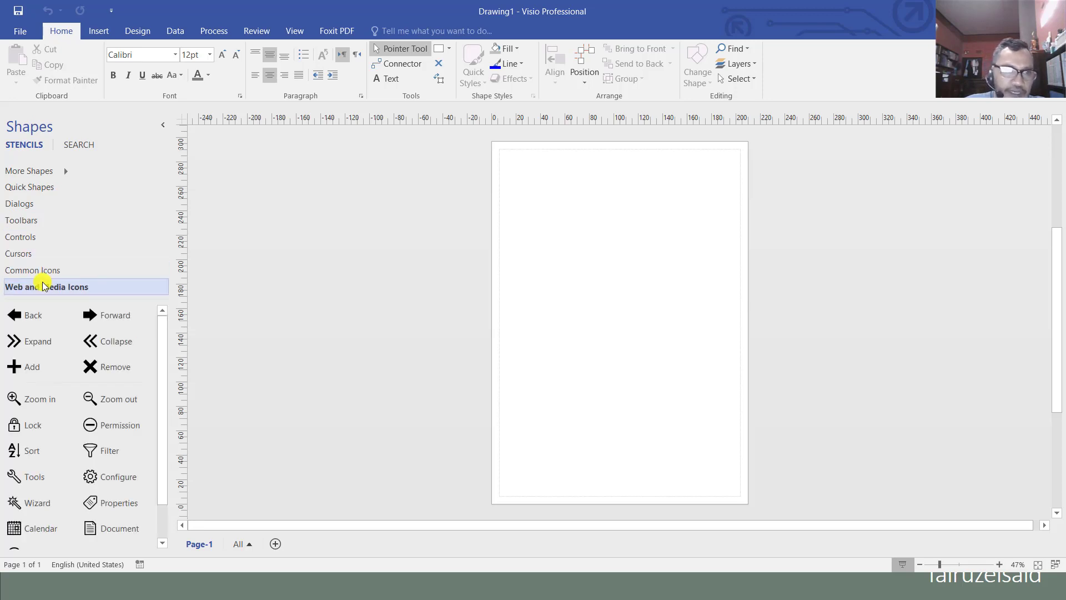
click(41, 287)
click(38, 252)
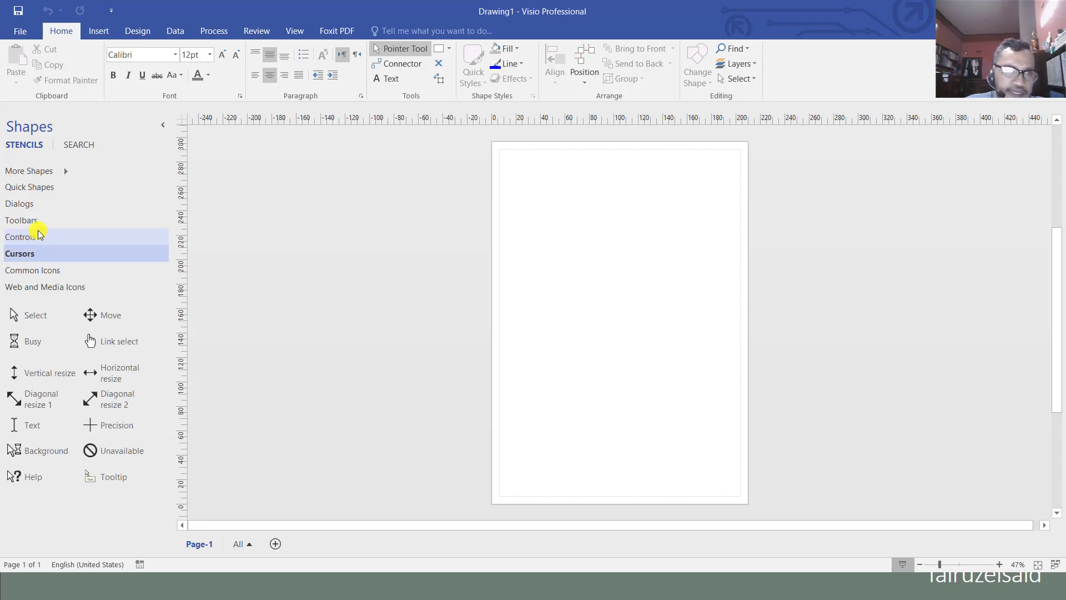
click(37, 223)
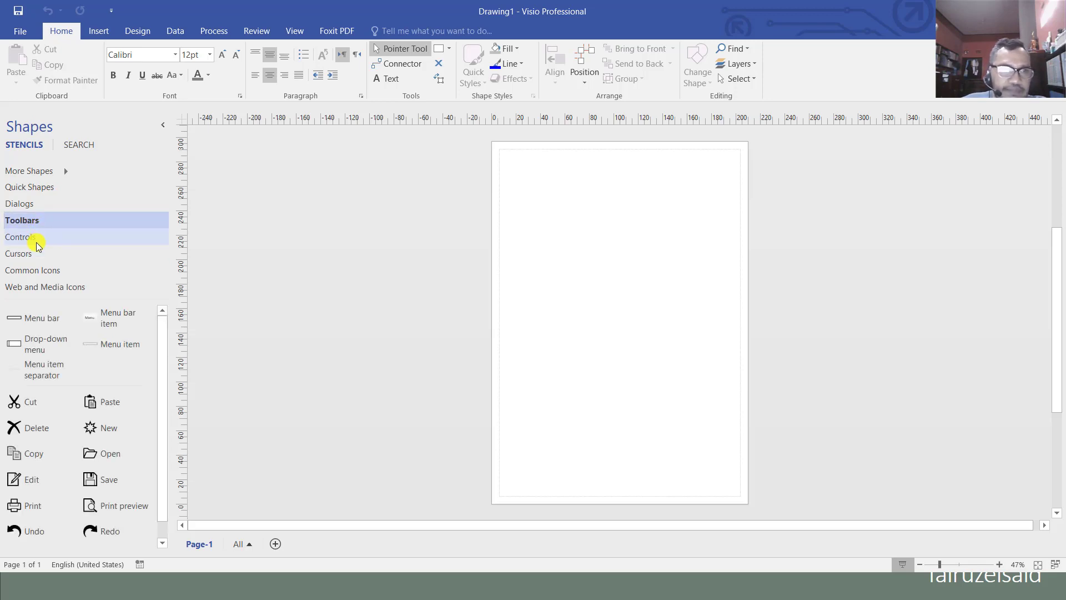
click(35, 243)
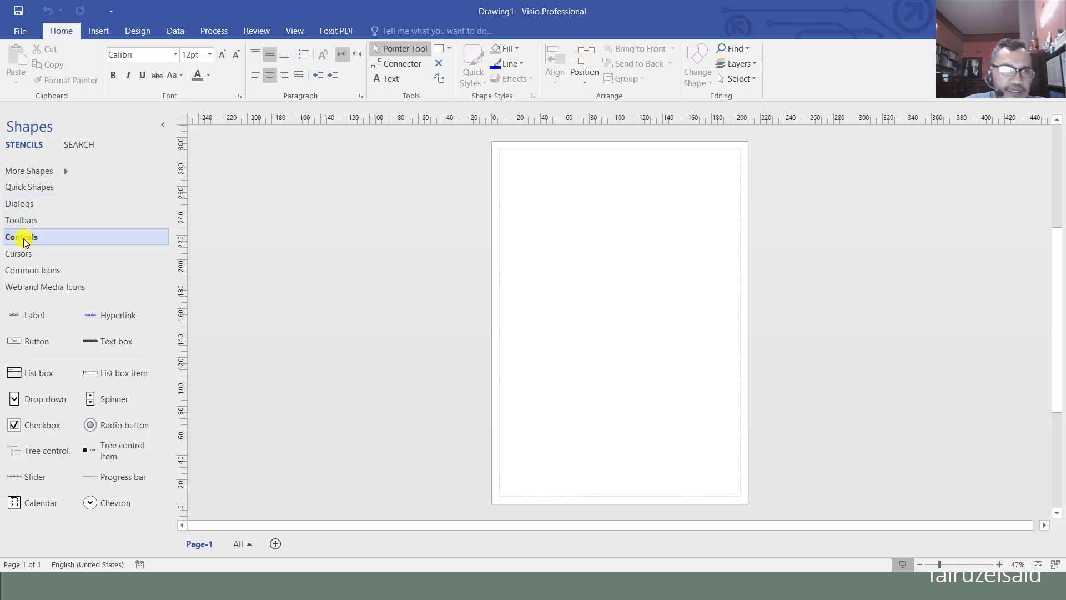
Place an Application form from the Dialogs stencil at the page's upper-left margin and enlarge it to about 154 by 92 mm
click(43, 203)
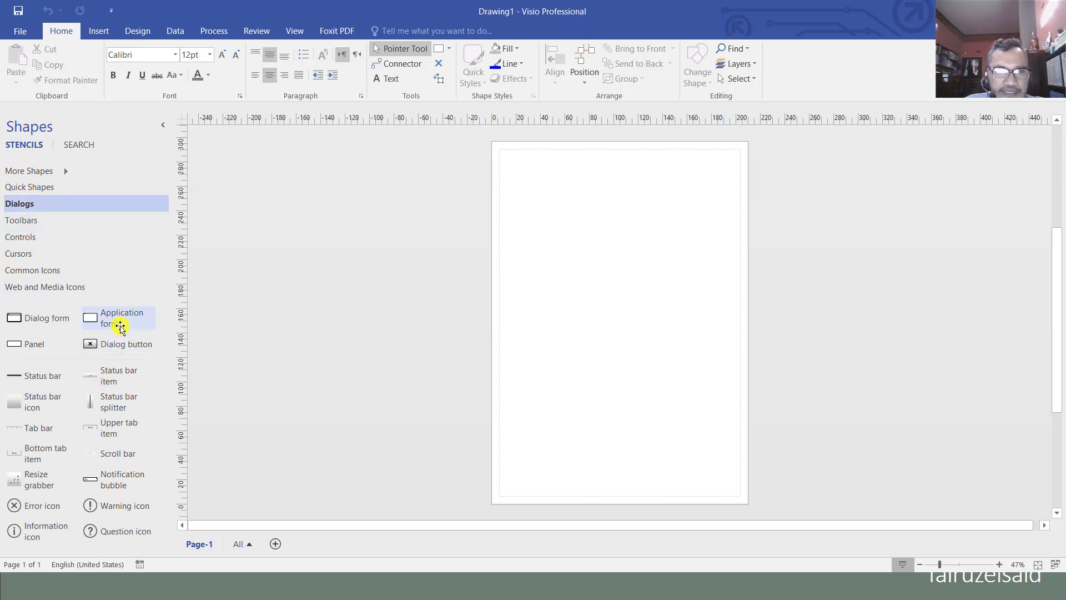
drag(116, 325, 568, 200)
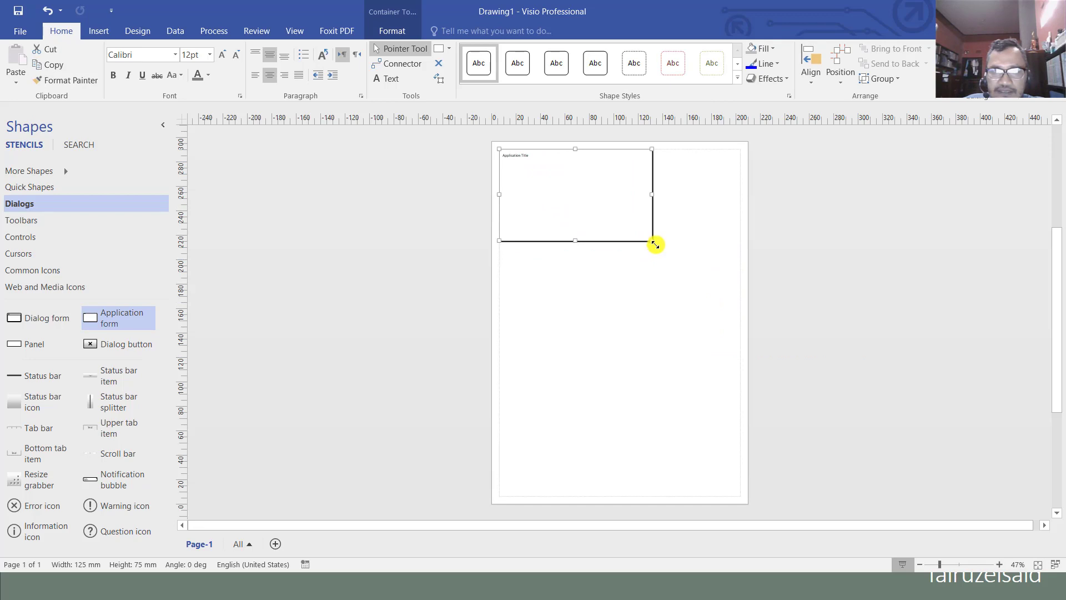
drag(655, 244, 670, 261)
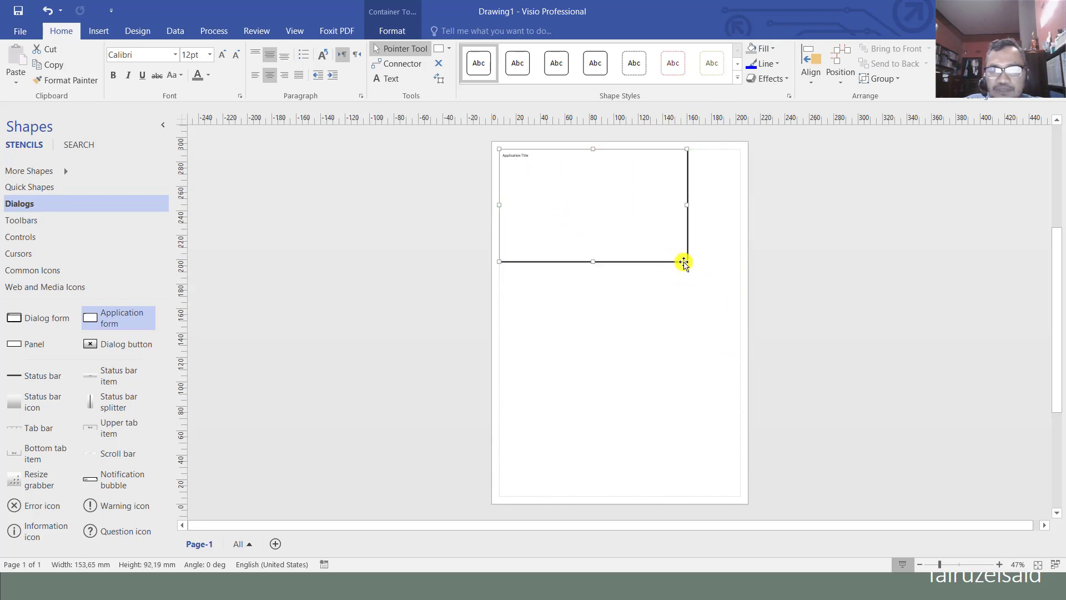
Replace the application form's title with "Update Biodata Mahasiswa"
drag(943, 565, 967, 566)
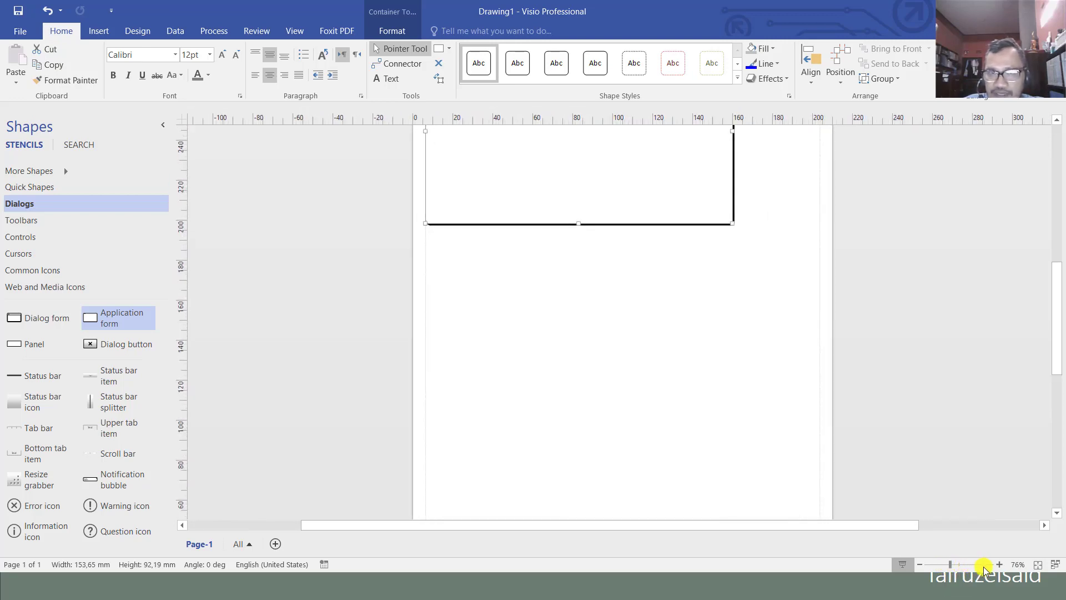
drag(1058, 275, 985, 385)
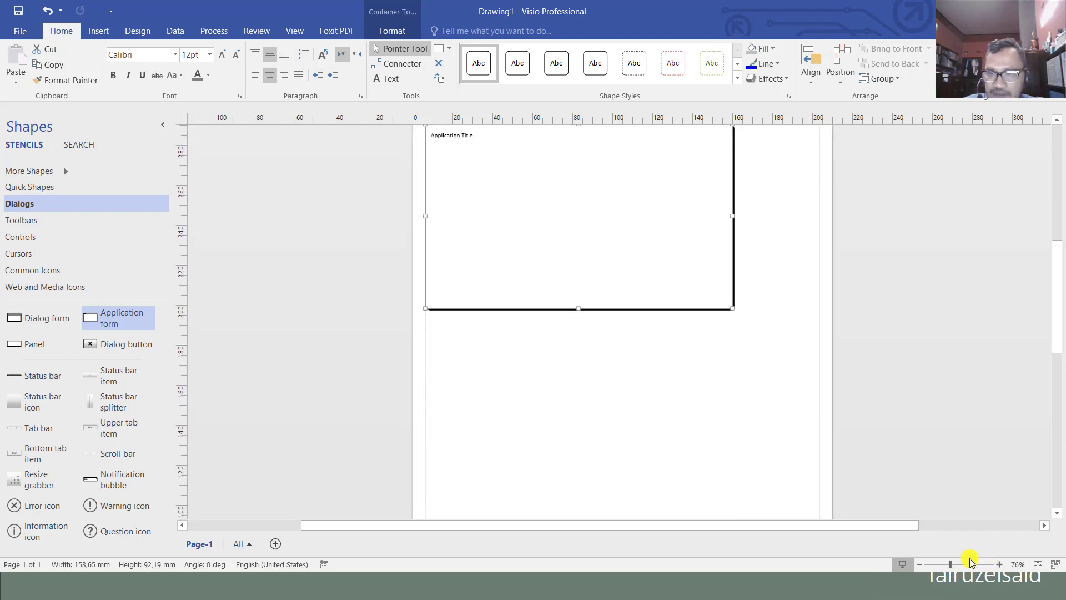
mouse_move(950, 565)
mouse_down()
mouse_move(971, 569)
mouse_move(964, 563)
mouse_up()
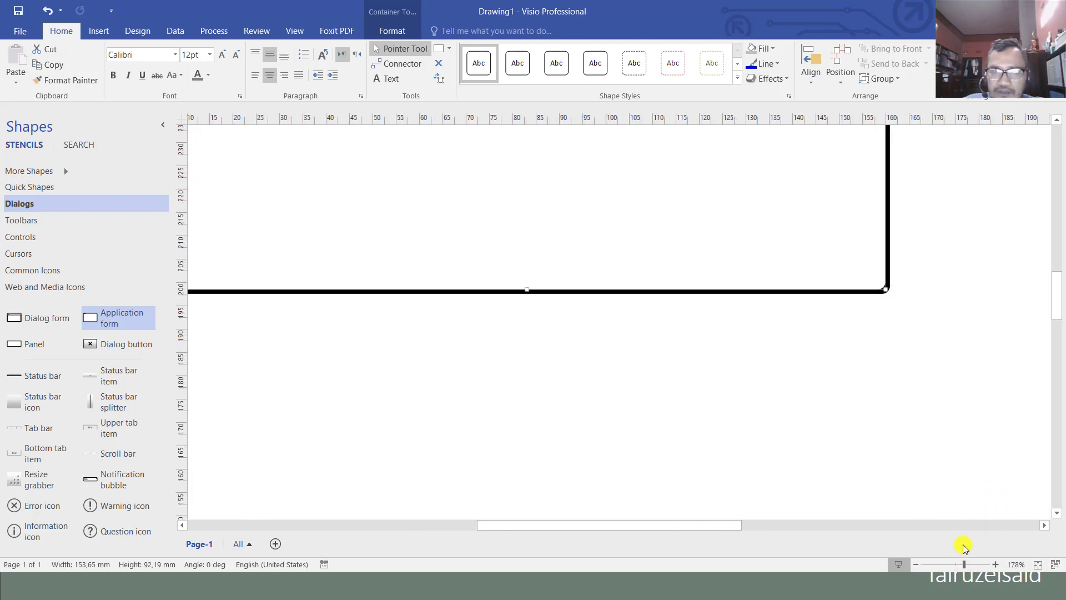
click(916, 565)
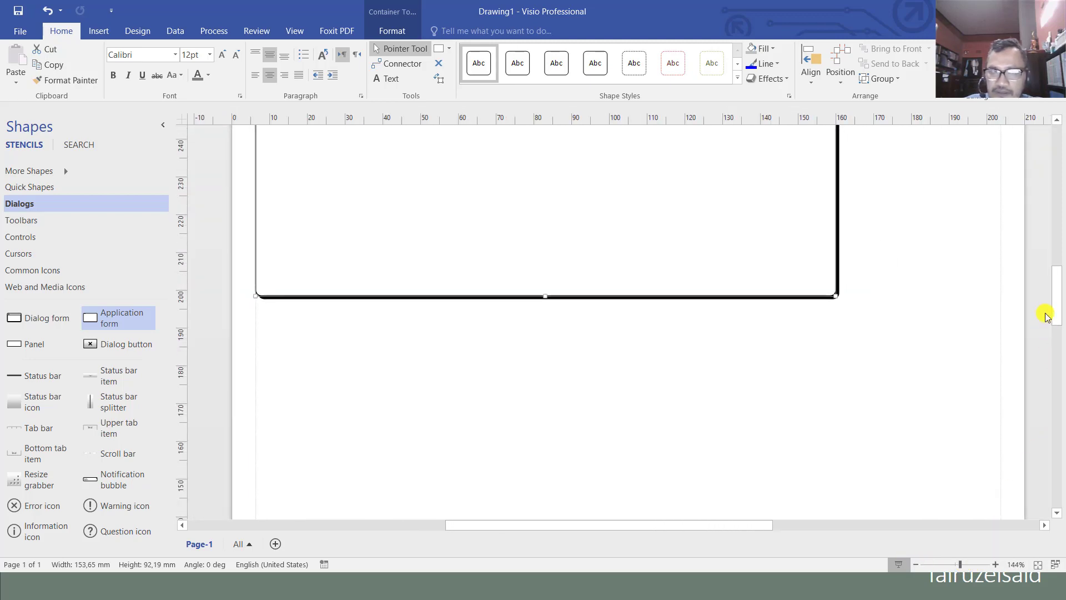
drag(1048, 316, 1057, 282)
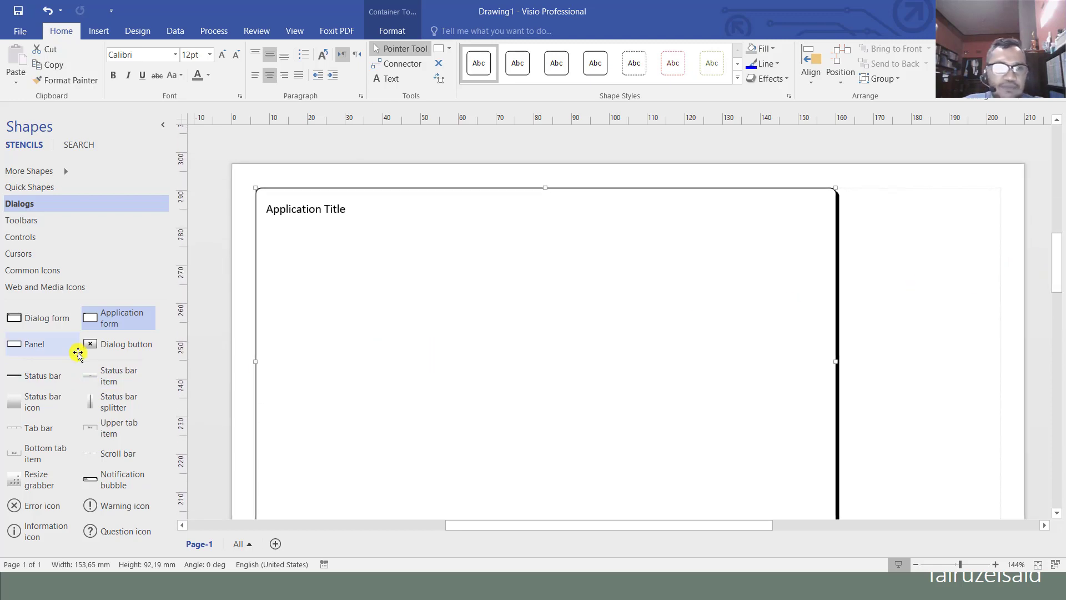
click(295, 211)
double_click(295, 209)
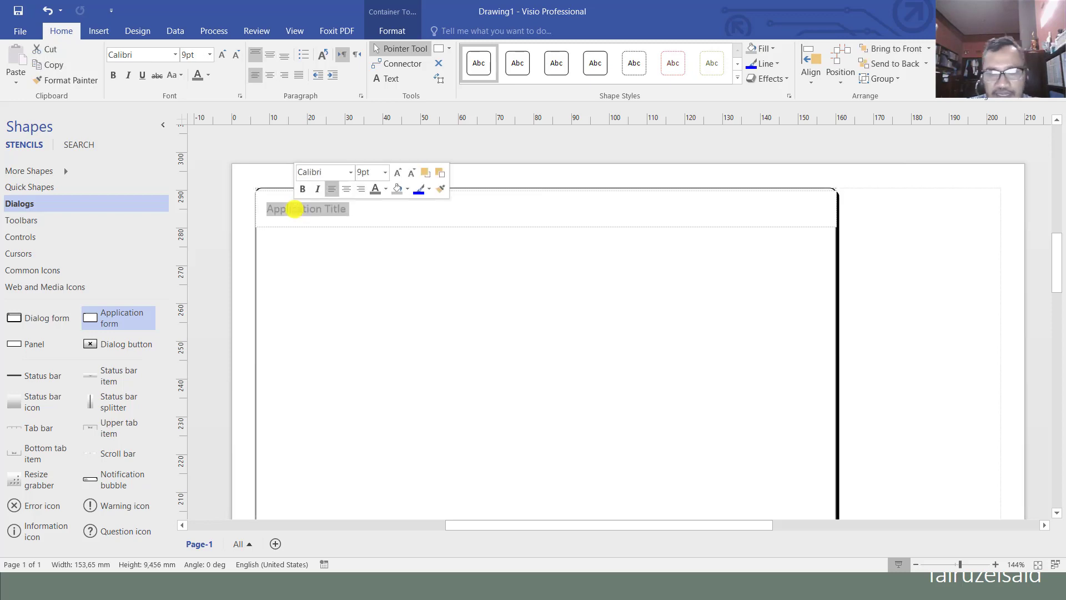
text(Update Biodata Mahasiswa)
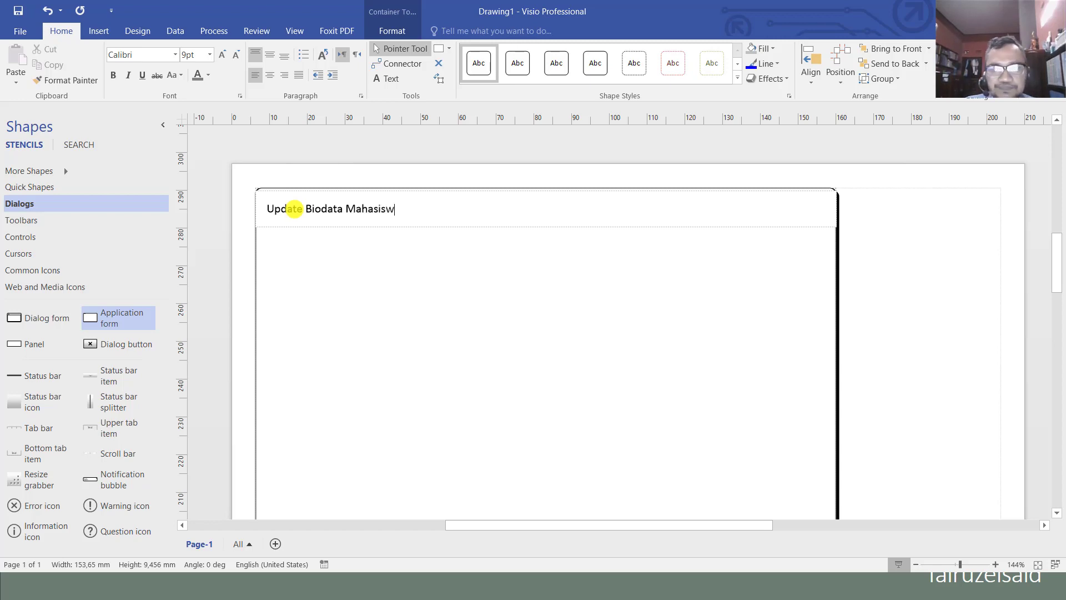
click(343, 364)
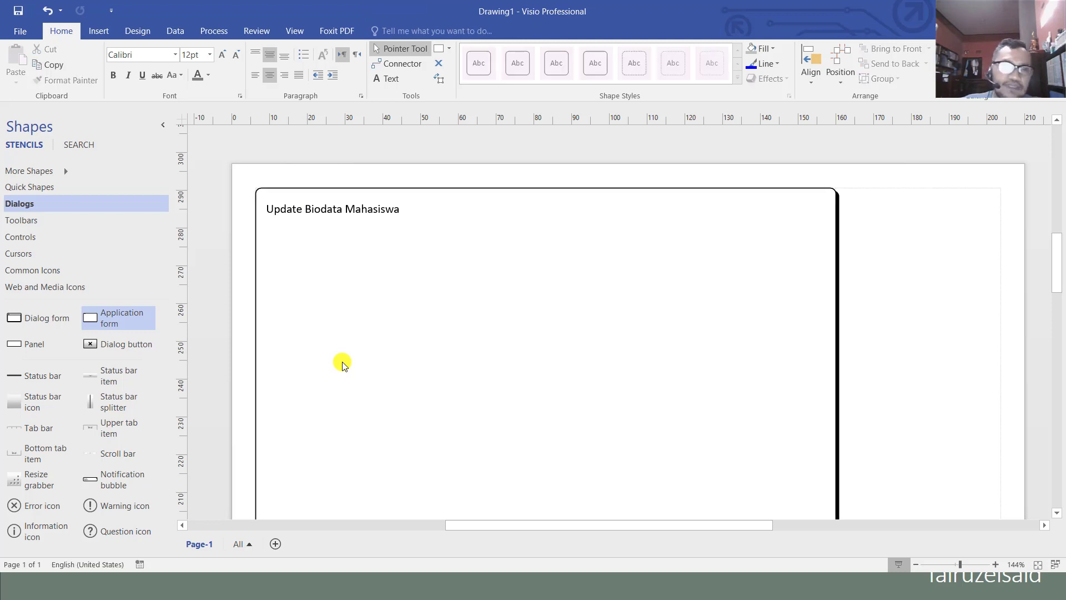
Make the application form's title bold
double_click(349, 208)
key(ctrl+b)
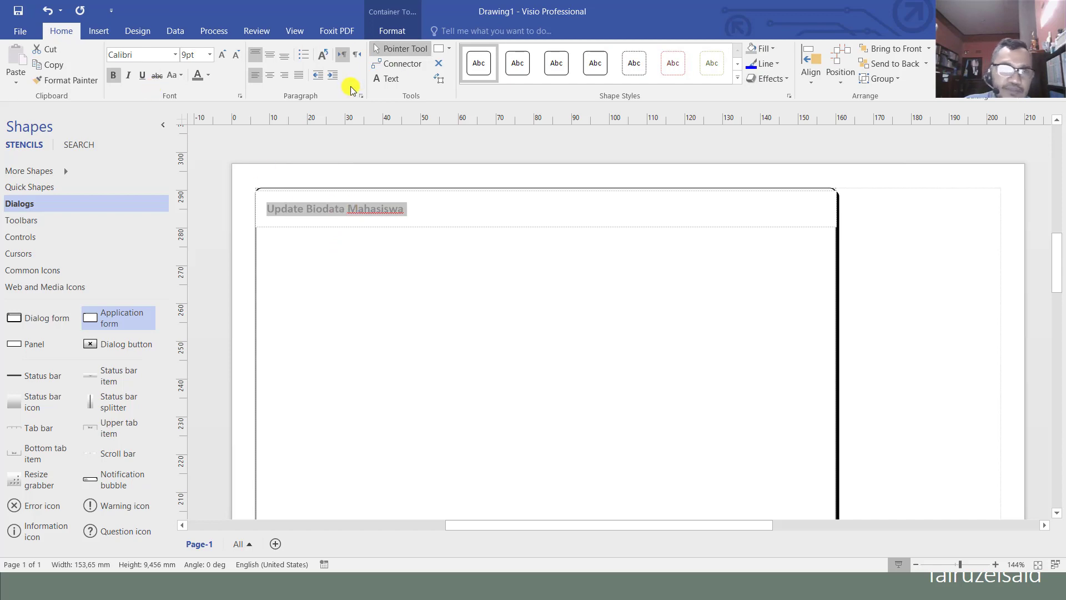
click(351, 249)
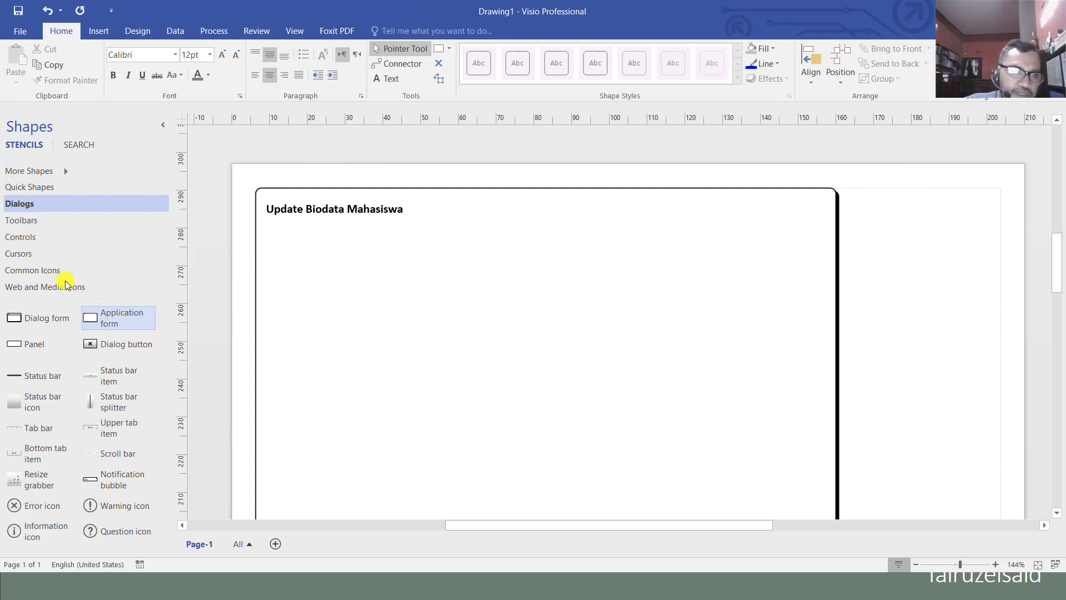
Add a label from the Controls stencil below the form title with the text "Nama Lengkap"
click(54, 238)
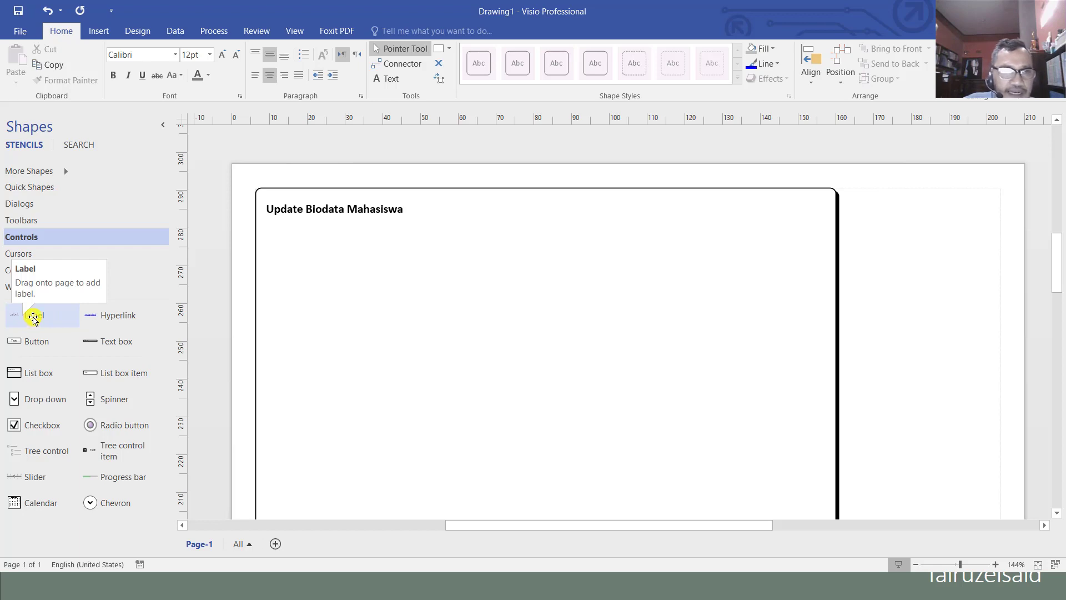
drag(33, 316, 271, 255)
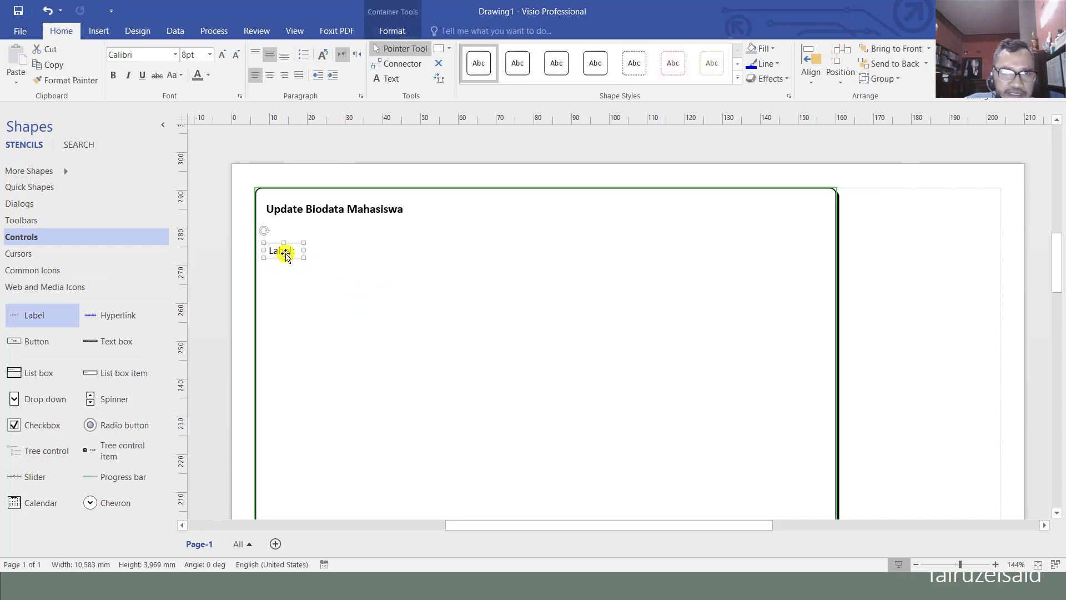
double_click(285, 253)
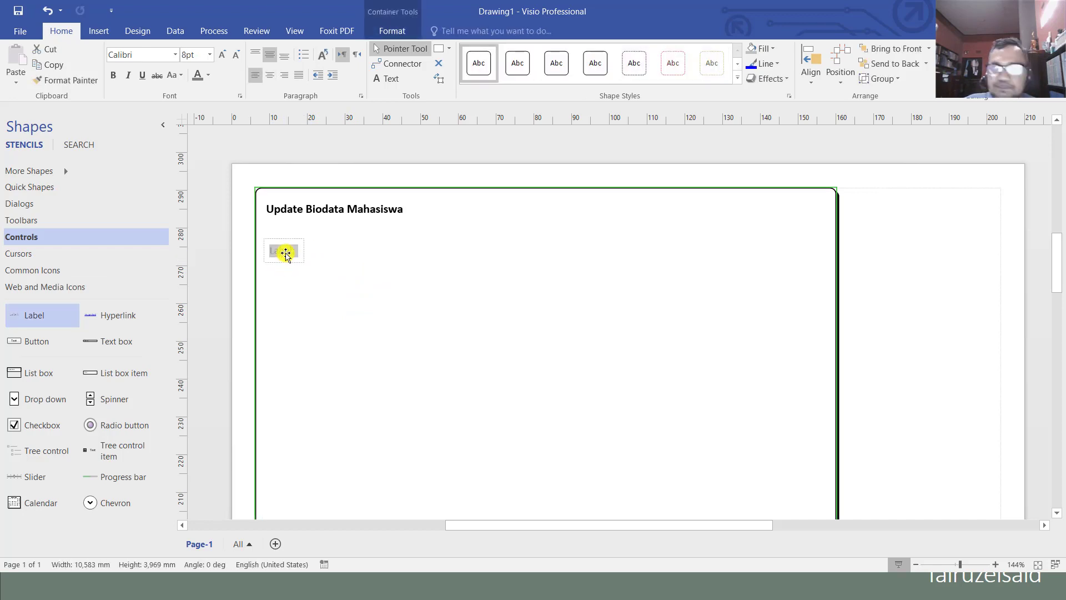
text(Nama)
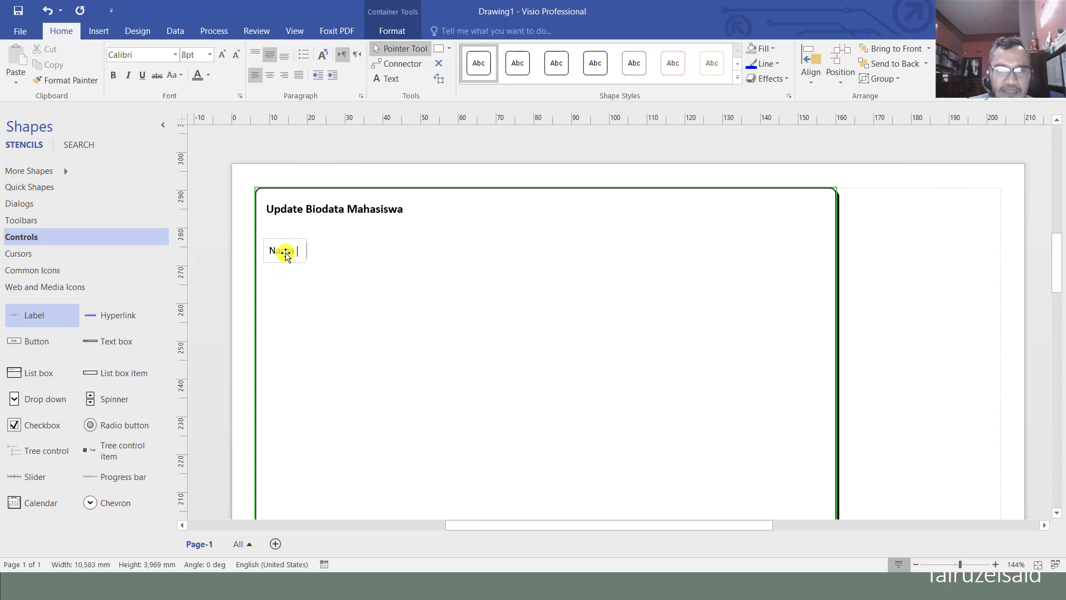
text( Lengkap)
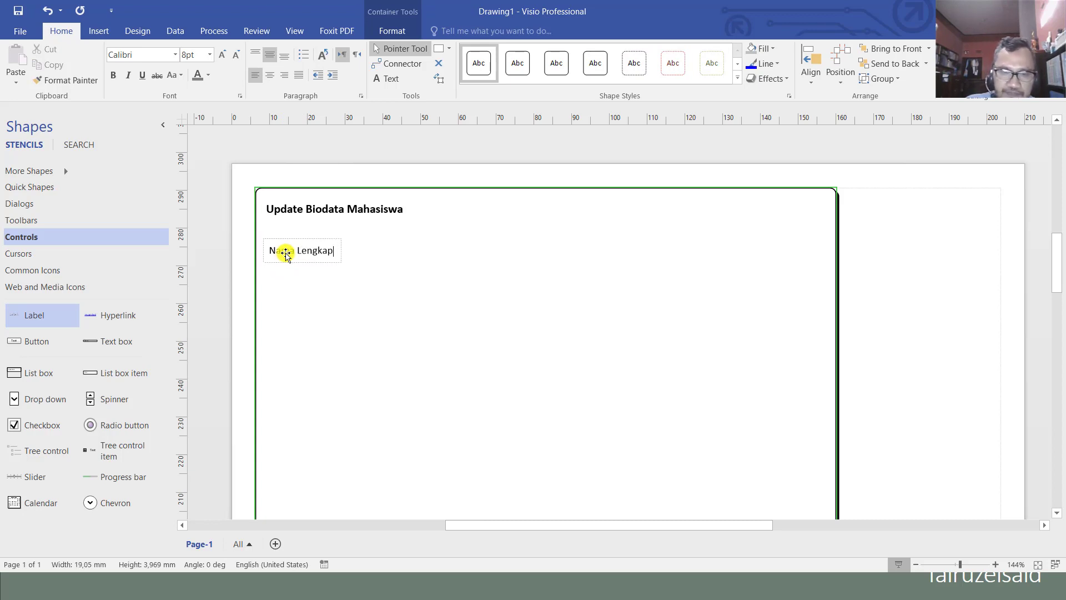
key(BackSpace)
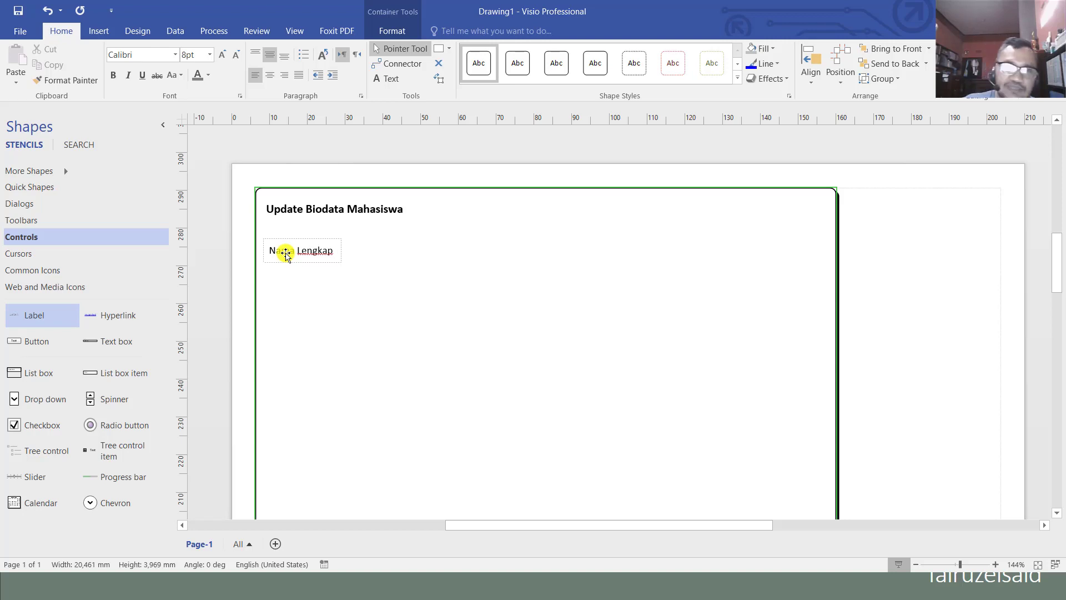
Append a red asterisk to the "Nama Lengkap" label and shift the label slightly to the right
text(*)
key(shift+Left)
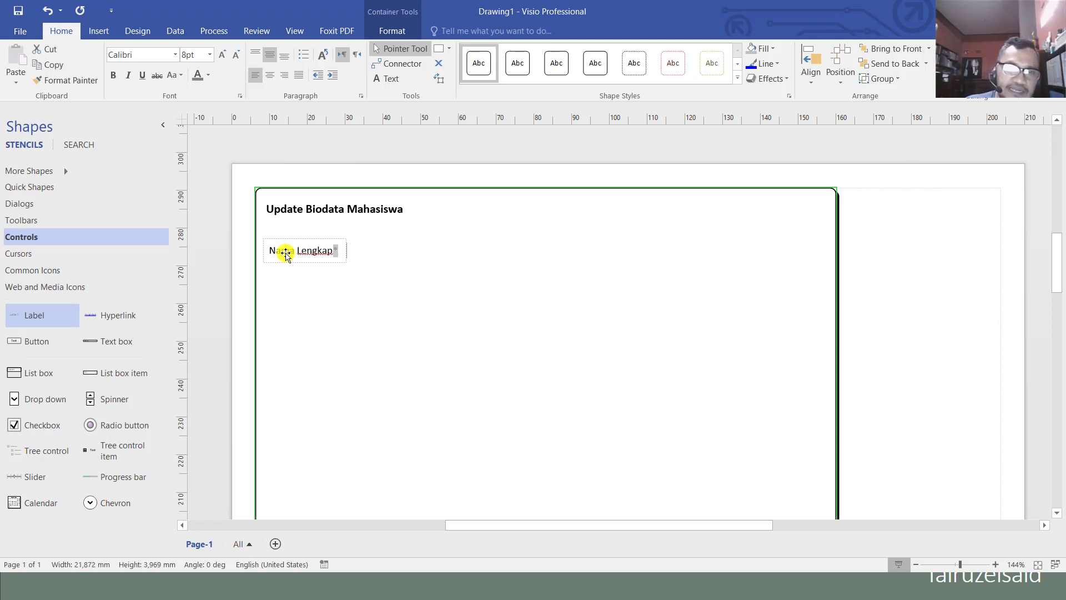
click(207, 76)
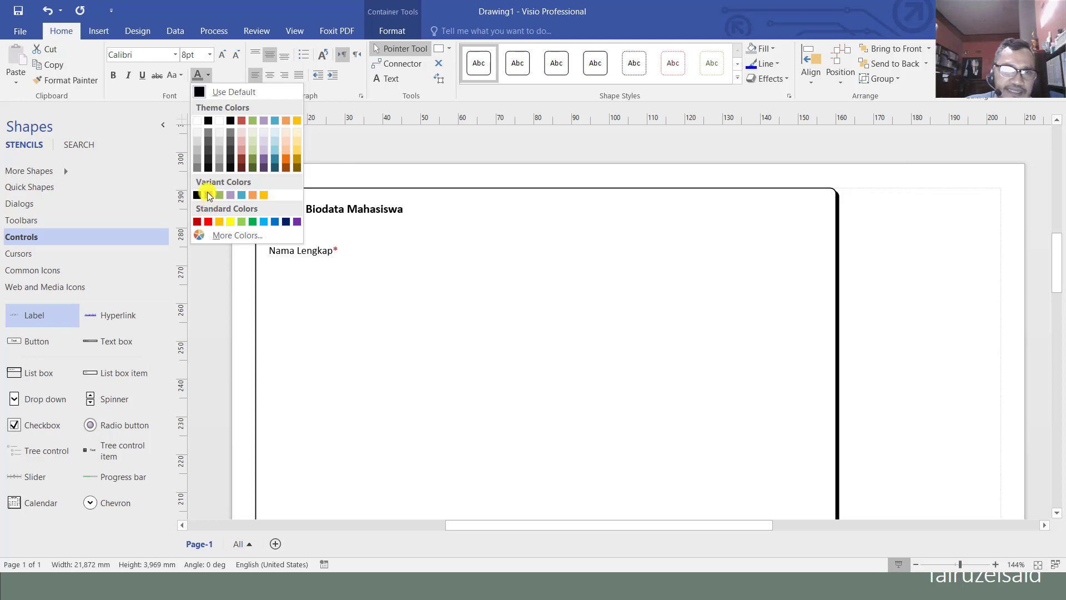
click(209, 222)
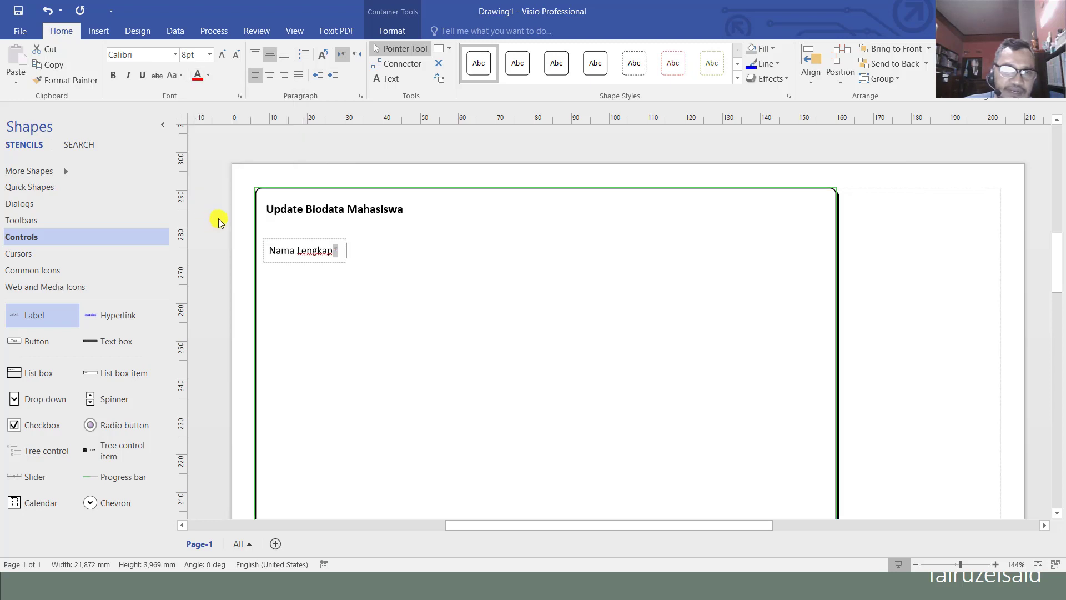
click(475, 321)
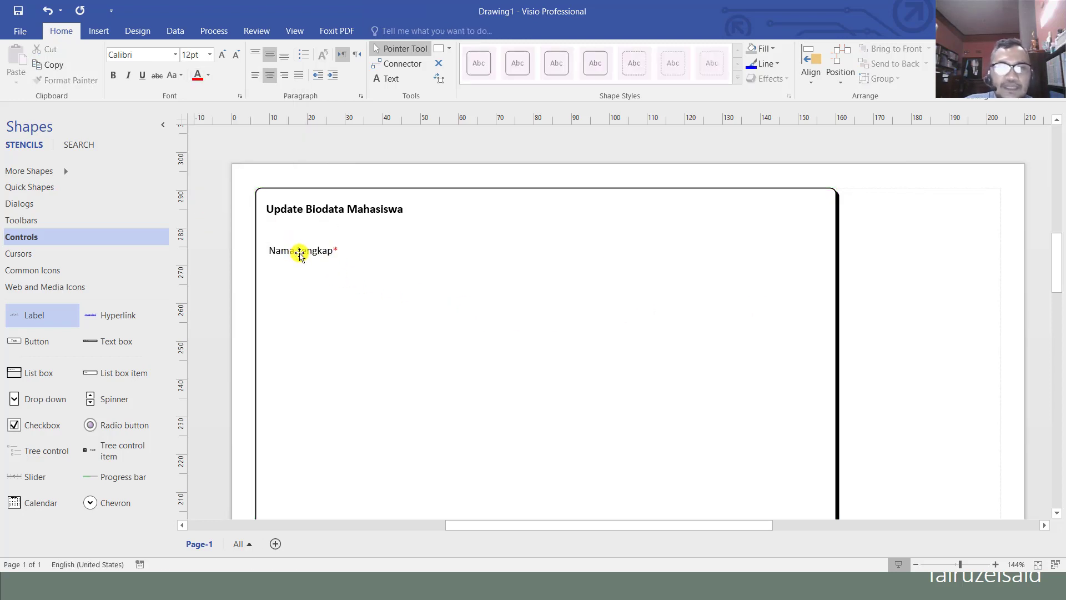
drag(300, 254, 313, 253)
click(444, 275)
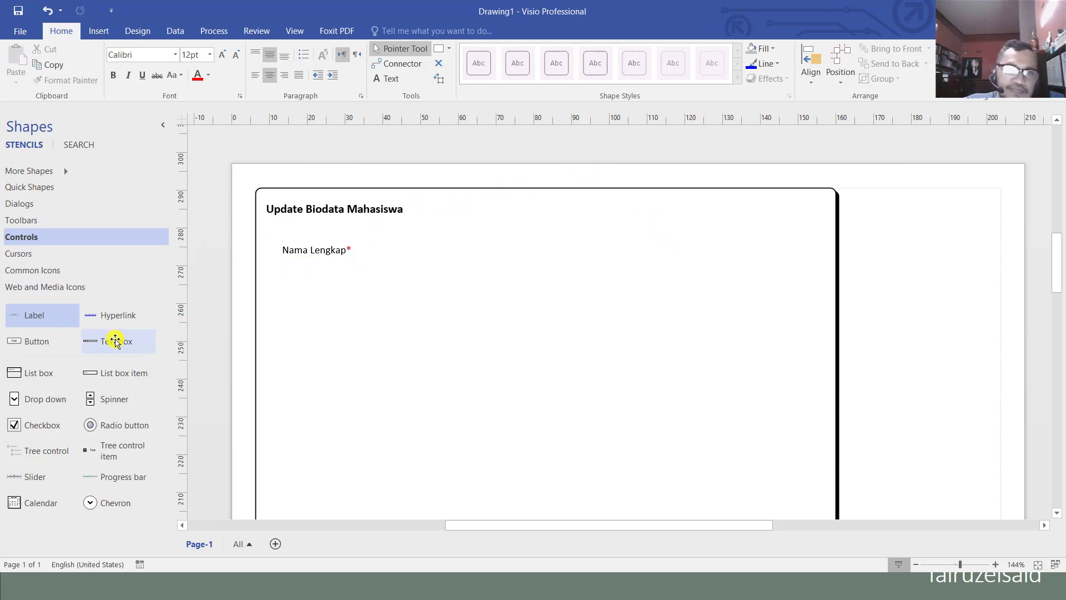
Place a text box from the Controls stencil beside the "Nama Lengkap" label and widen it to about 55 mm
drag(114, 341, 448, 257)
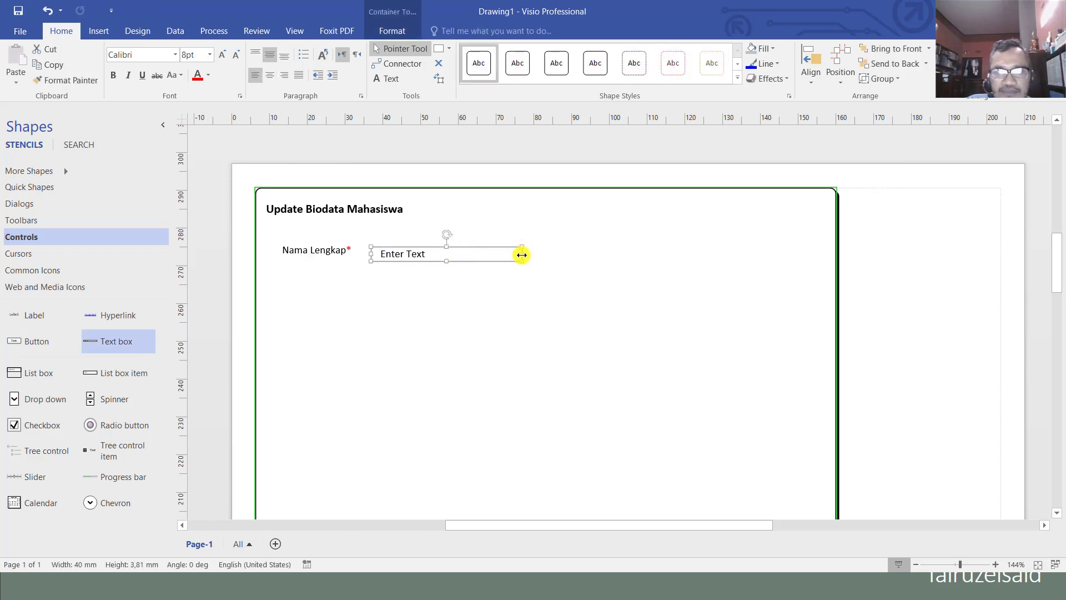
drag(522, 255, 579, 256)
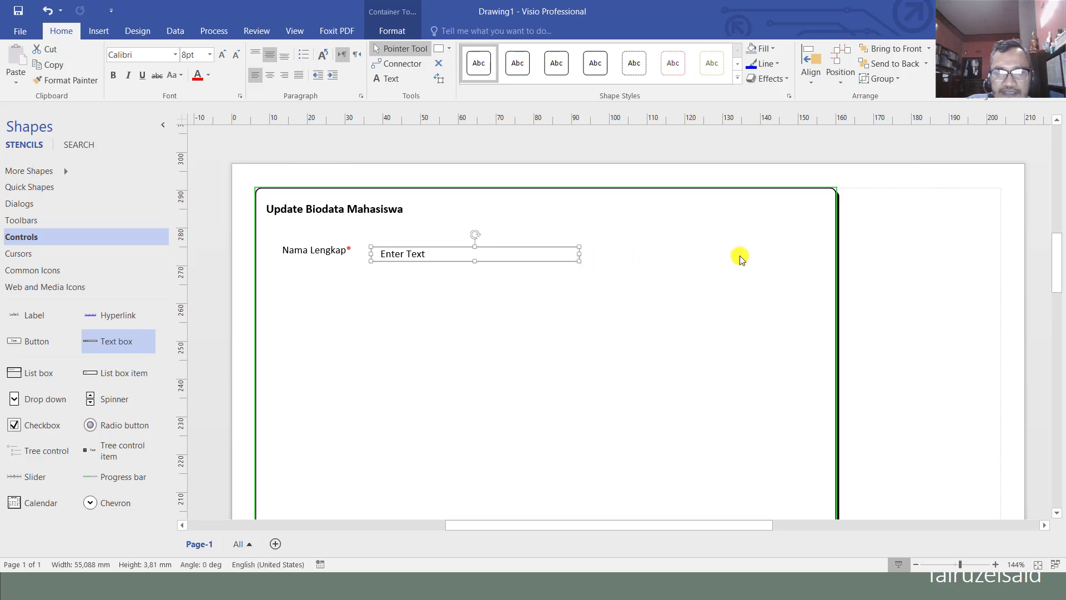
Narrow the application form from its outer edge beyond the text box to a width of about 102 mm
click(837, 257)
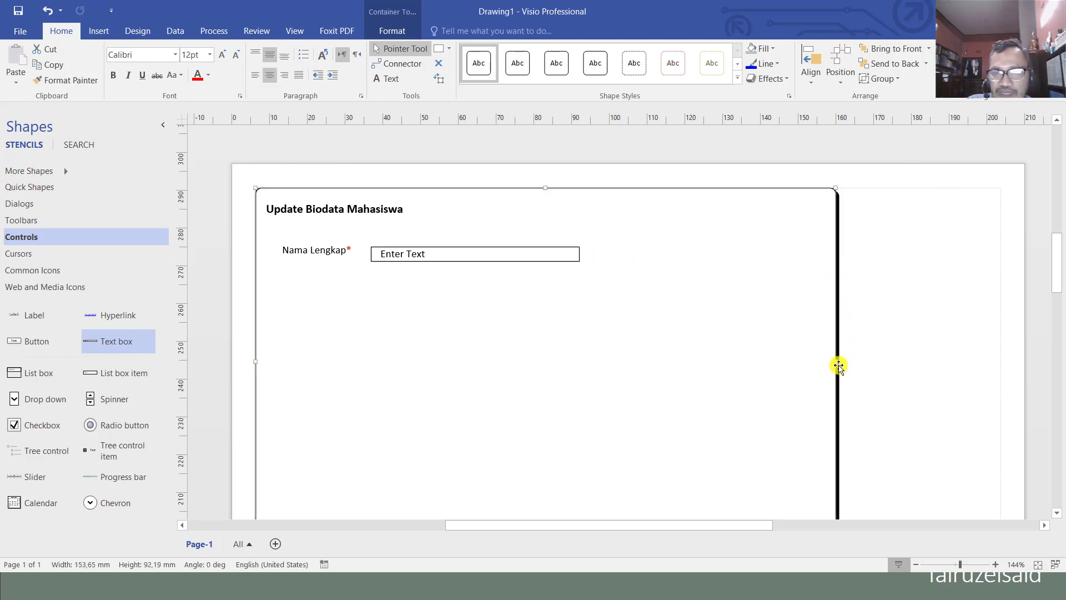
drag(837, 360, 641, 348)
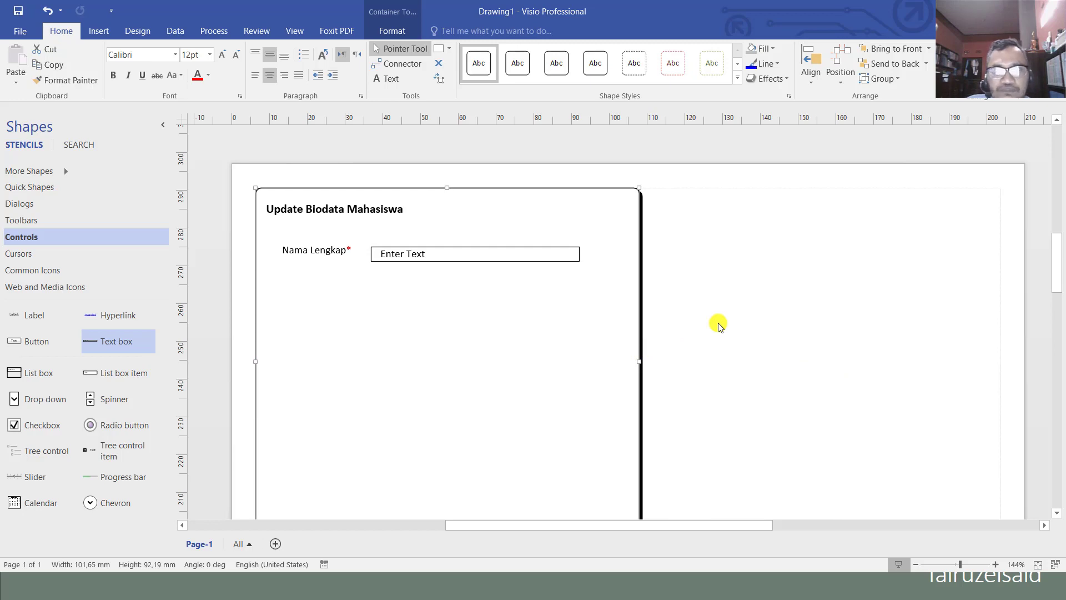
Replace the placeholder text in the "Nama Lengkap" text box with "X[50]"
scroll(718, 324, up, 1)
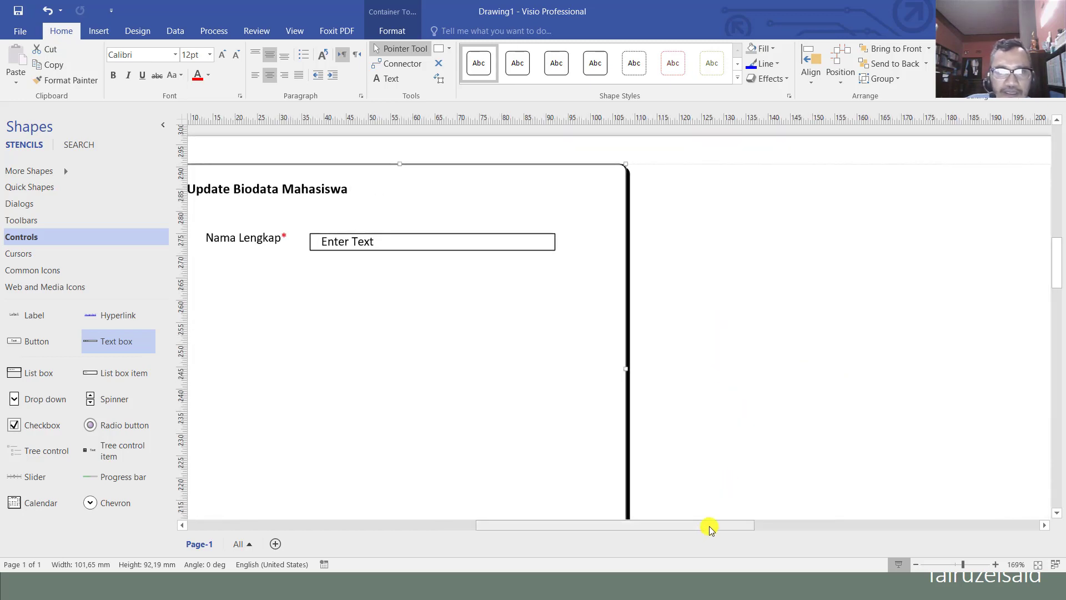
drag(709, 526, 656, 526)
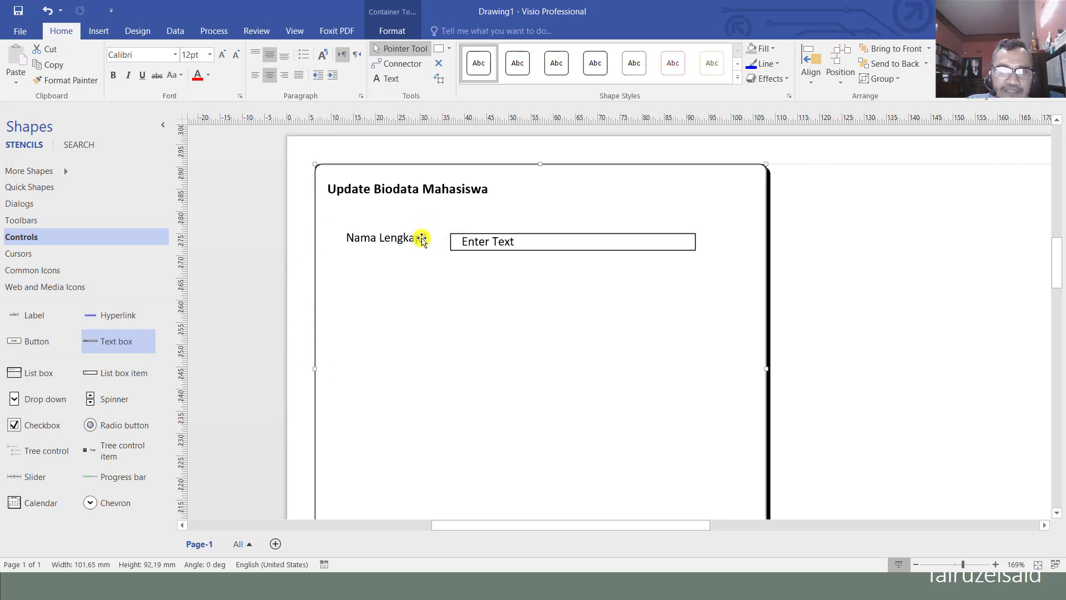
click(484, 241)
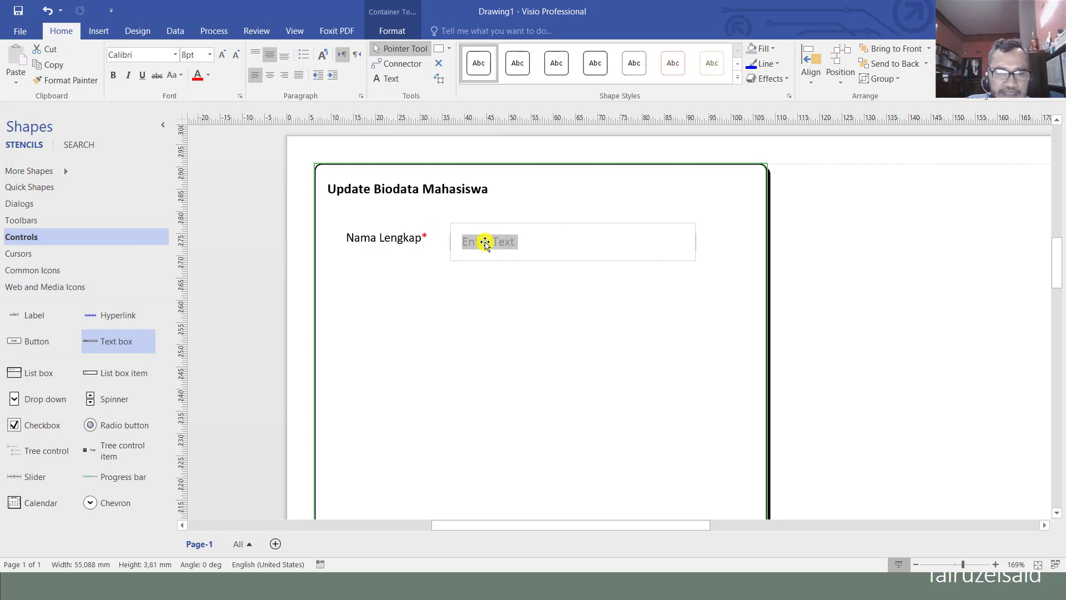
text(X)
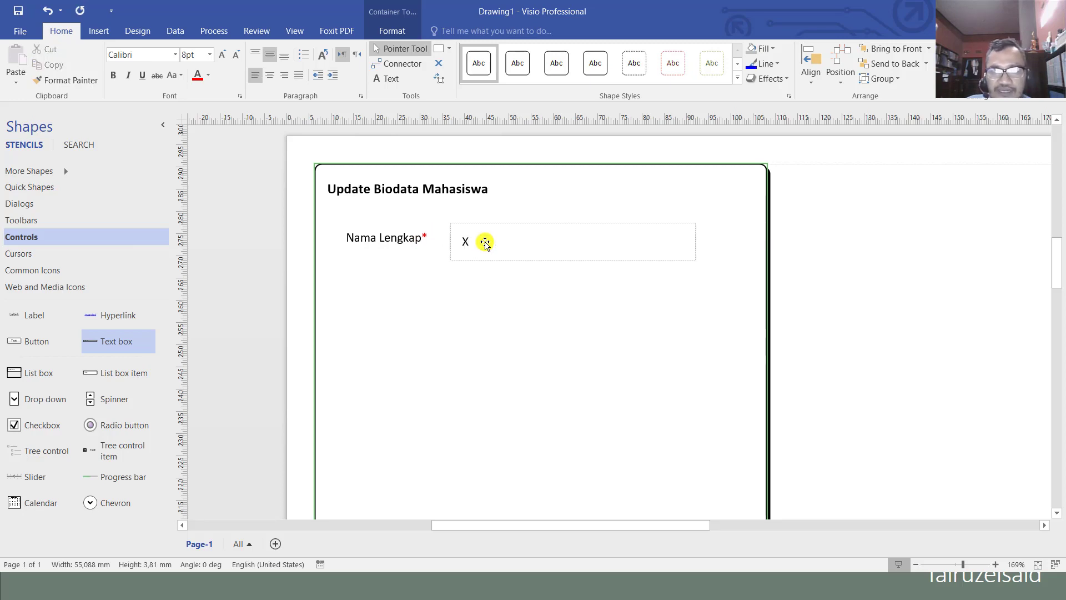
text([50)
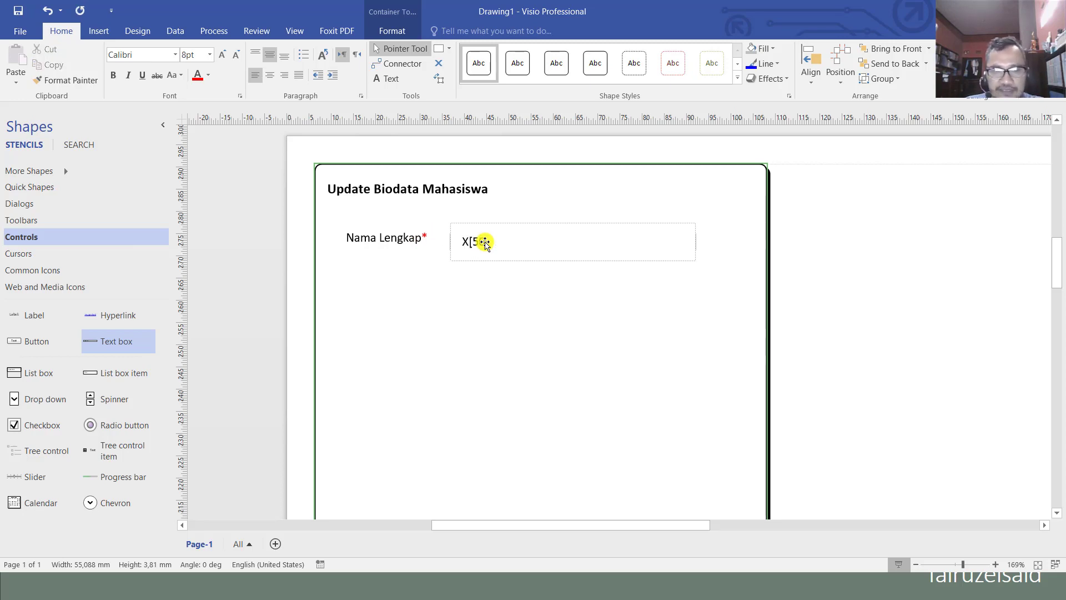
text(])
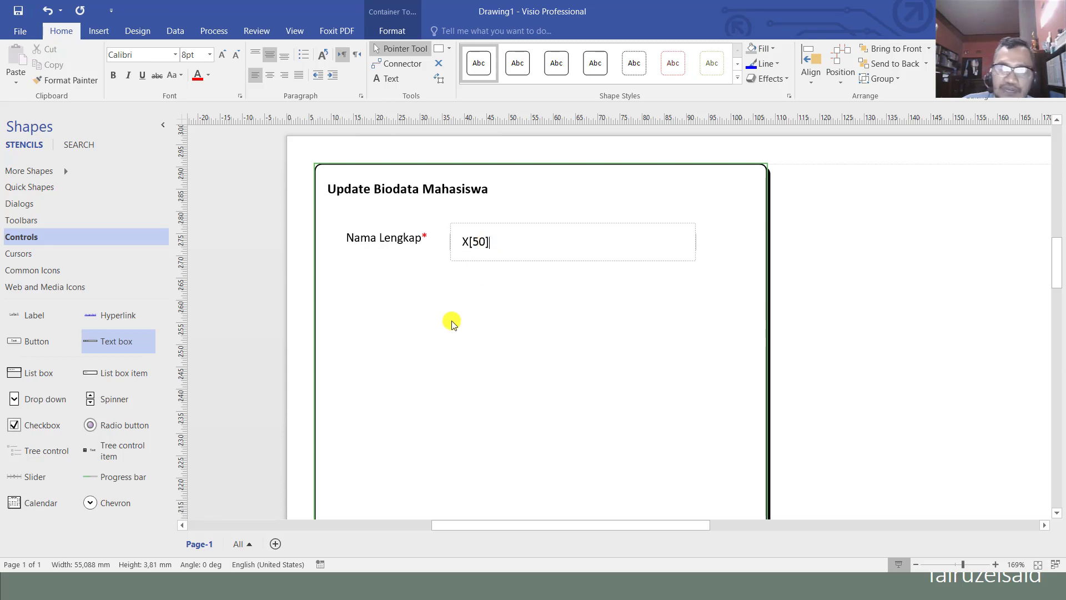
click(453, 319)
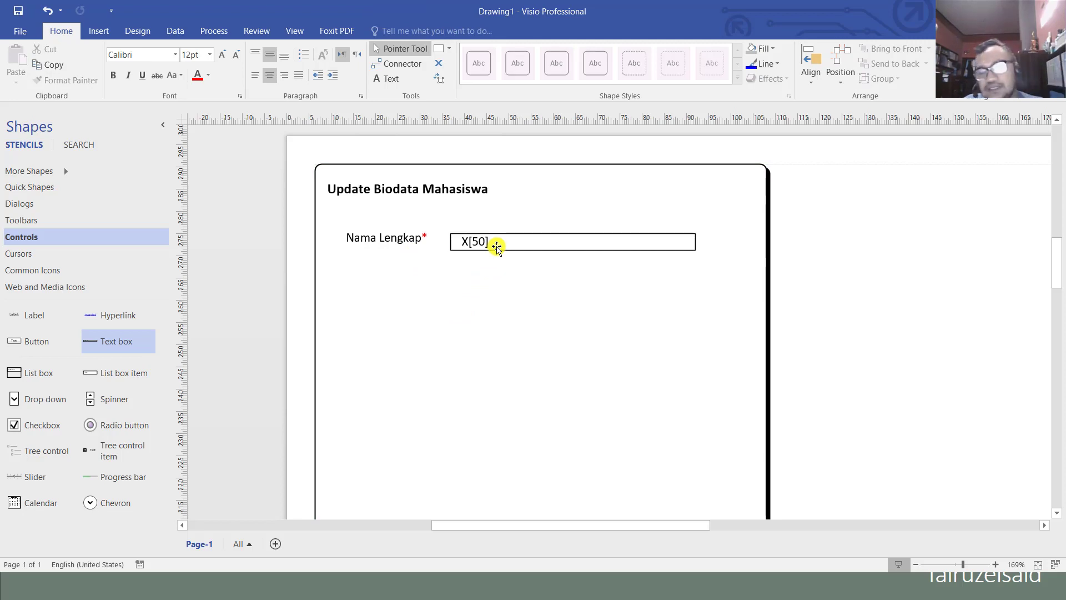
Duplicate the "Nama Lengkap" label and its text box together as a second row directly below the first
click(463, 244)
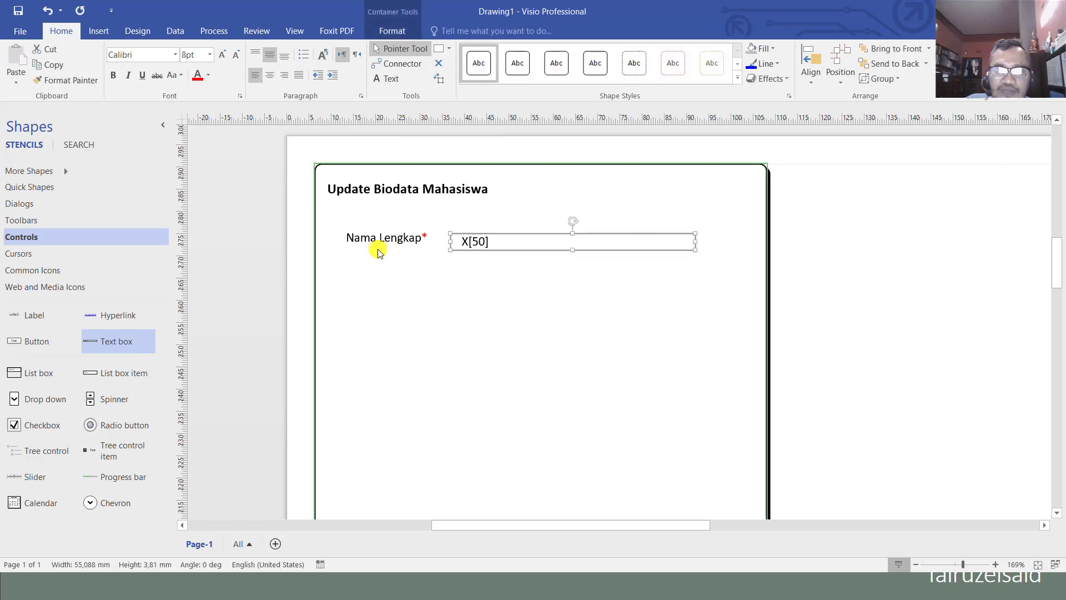
click(378, 240)
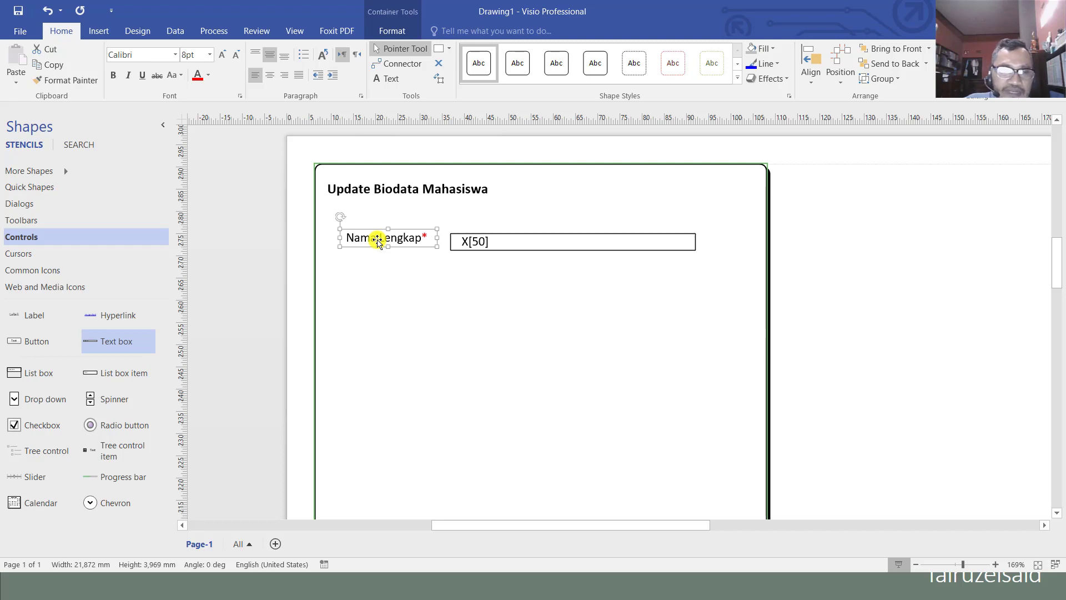
shift+click(494, 243)
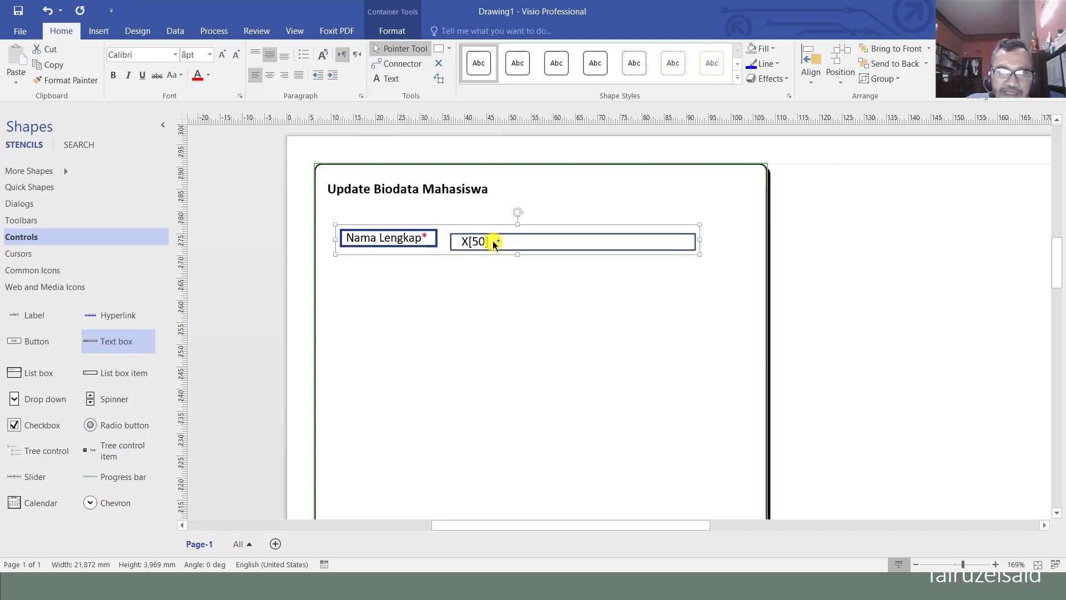
drag(492, 241, 493, 273)
Align the tops of the first row's "Nama Lengkap" label and text box
click(394, 241)
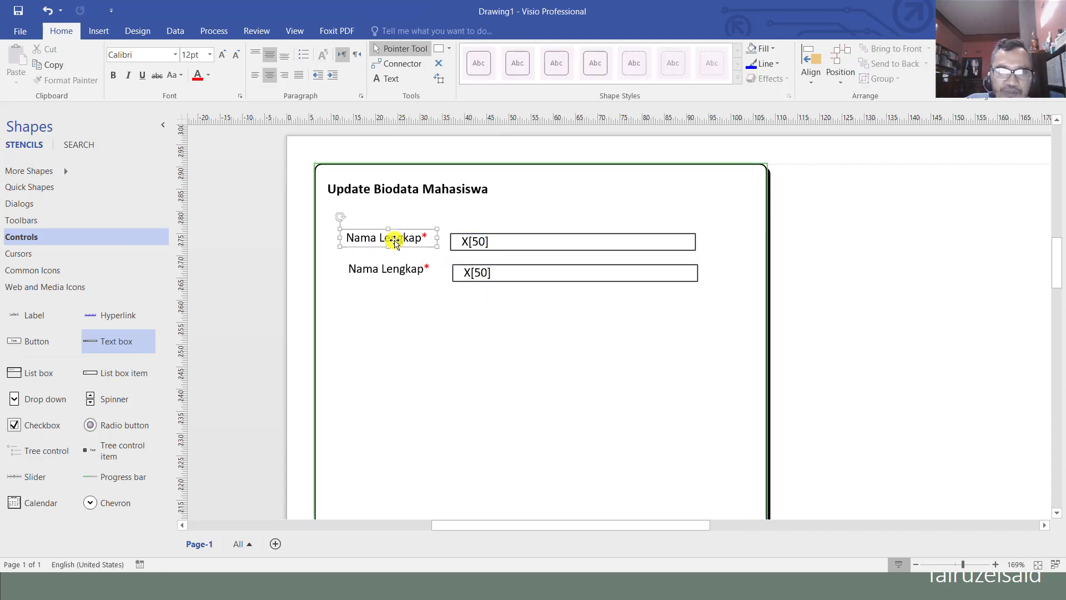
shift+click(500, 243)
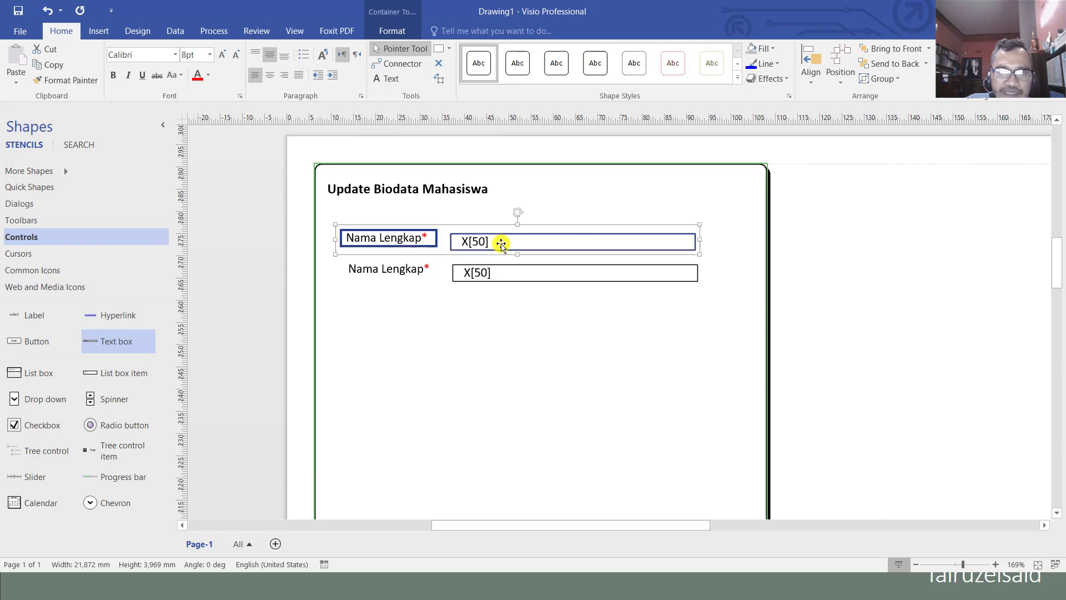
click(812, 75)
click(834, 175)
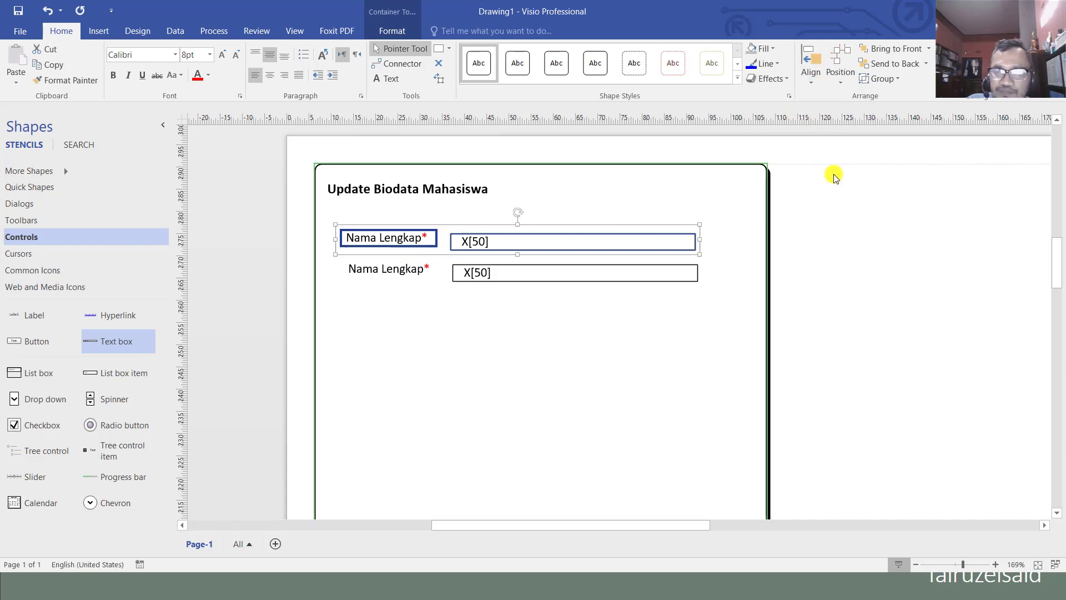
click(581, 307)
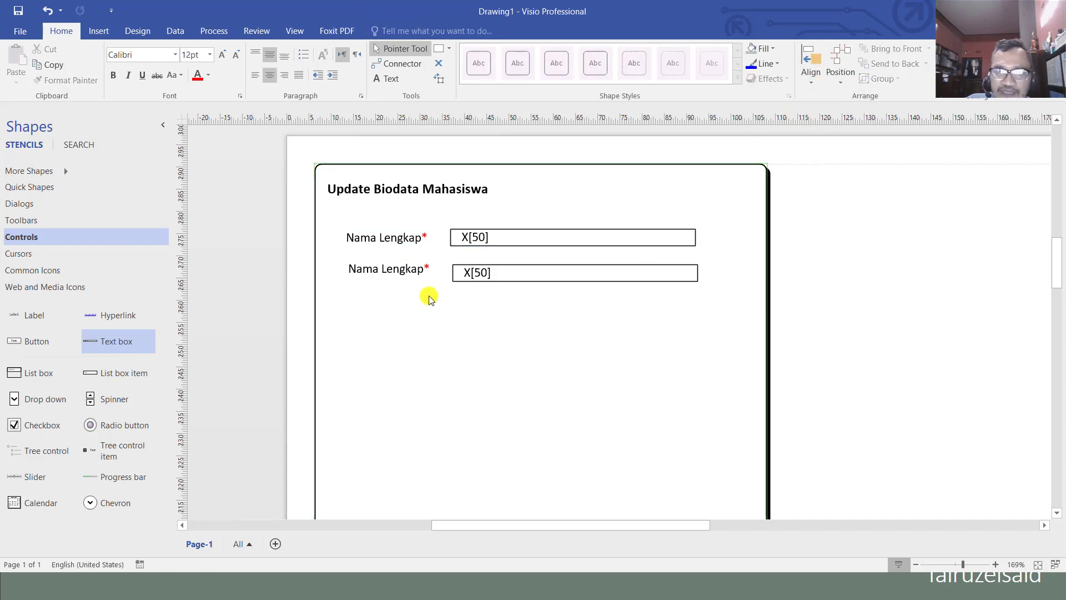
Align the middles of the second row's label and text box
click(390, 271)
shift+click(512, 273)
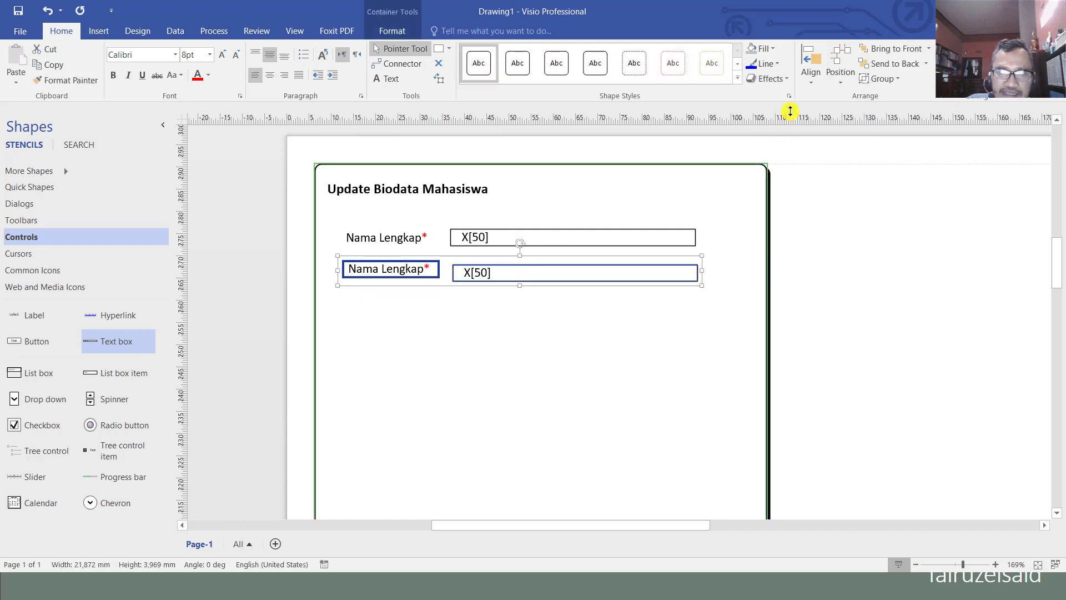
click(811, 82)
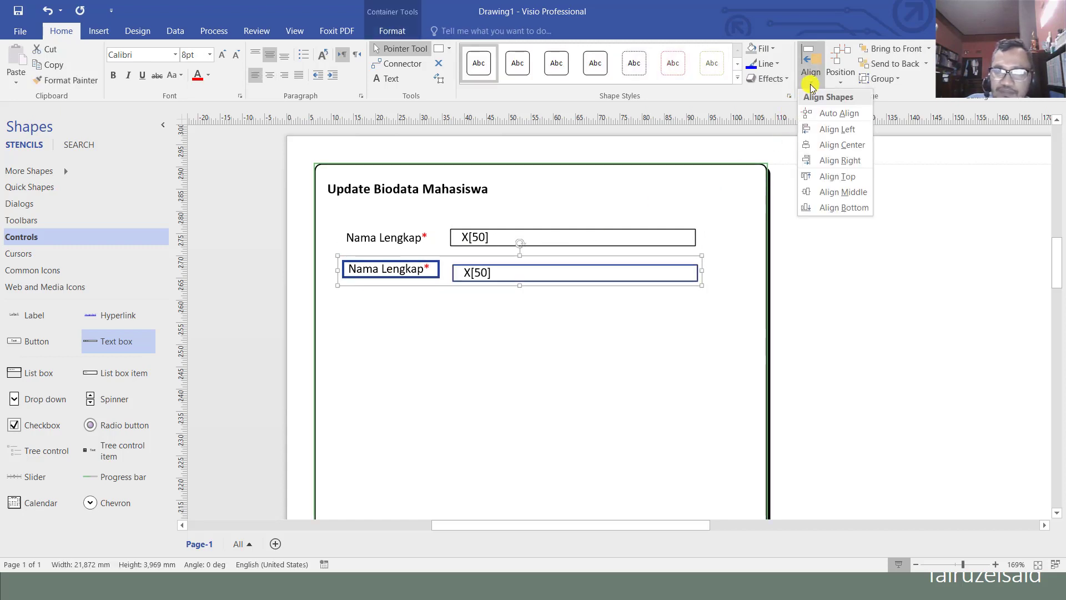
click(833, 195)
Align the middles of the first row's "Nama Lengkap" label and text box
click(381, 238)
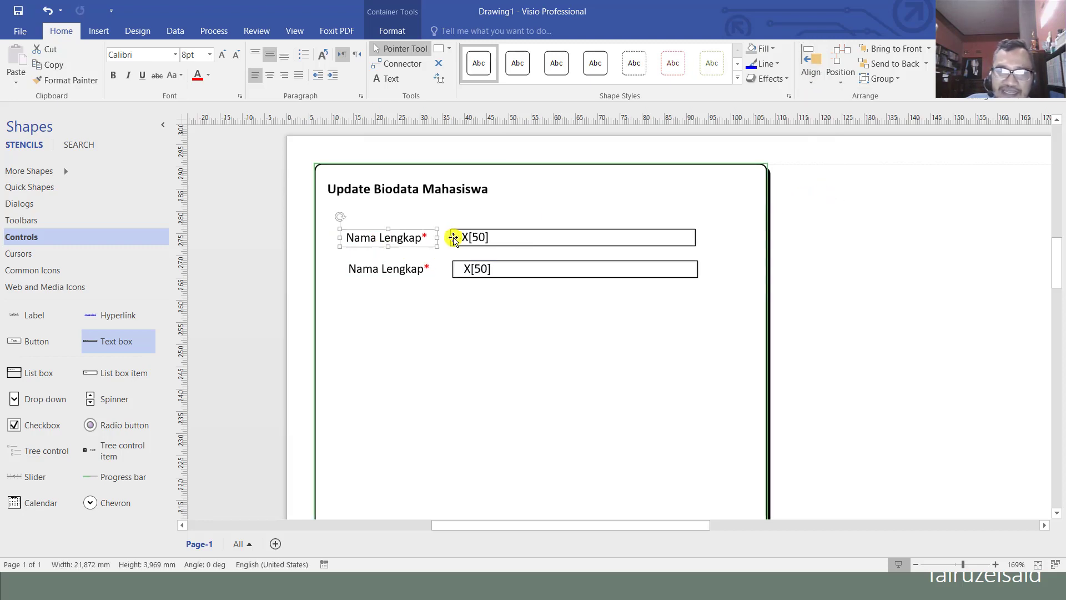
shift+click(489, 237)
click(811, 64)
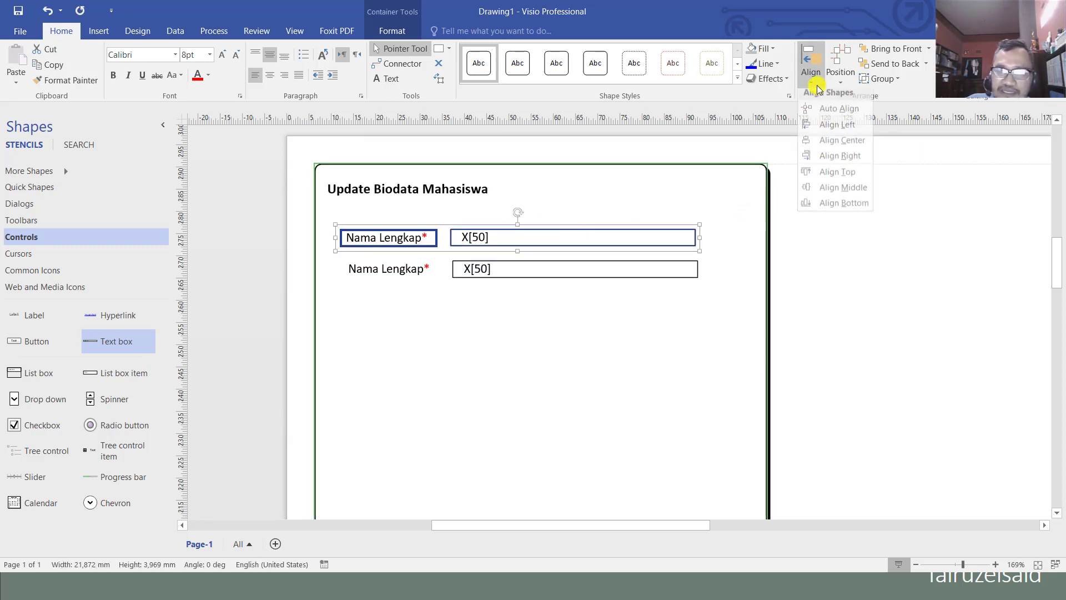
click(849, 192)
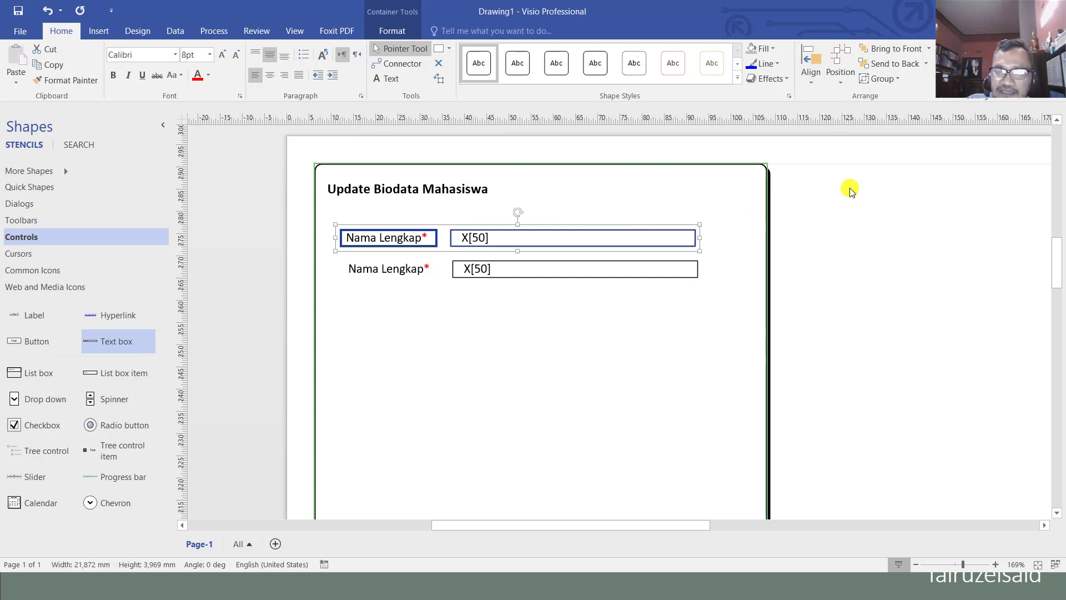
click(464, 374)
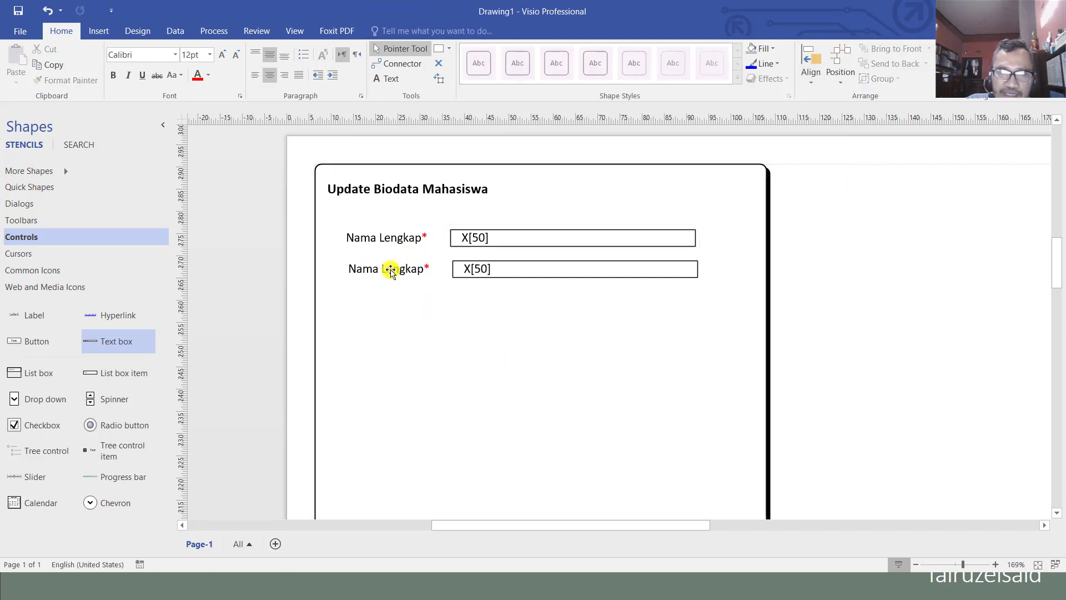
Change the second row's label text to "Tempat Lahir", keeping its red asterisk
double_click(391, 271)
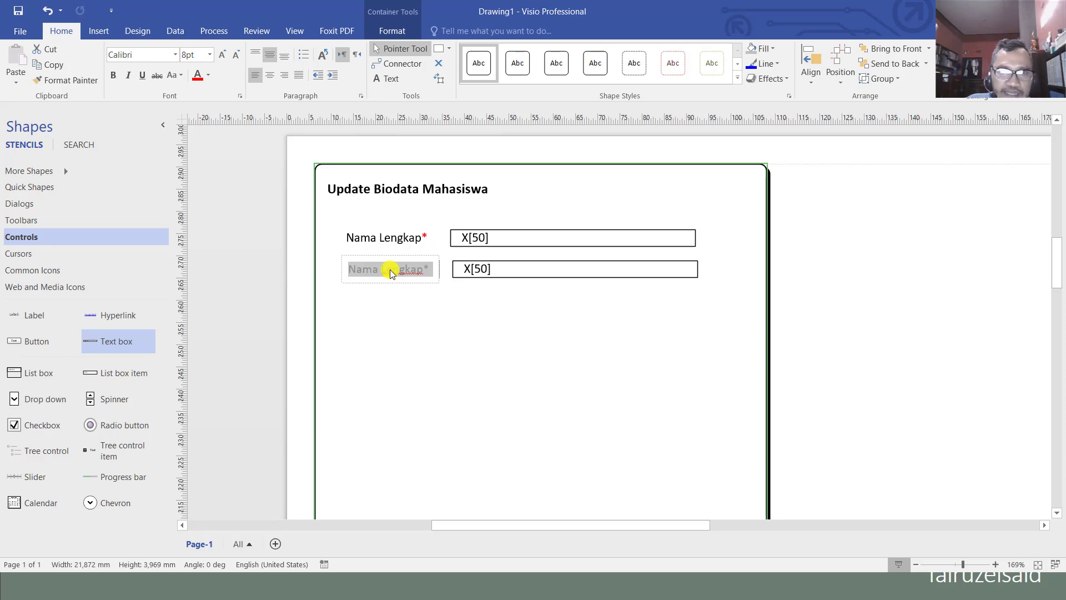
key(Home)
key(shift+Right)
key(shift+Right)
key(shift+Right)
key(shift+Right)
key(shift+Right)
key(shift+Right)
key(shift+Right)
key(shift+Right)
key(shift+Right)
key(shift+Right)
key(shift+Right)
key(shift+Right)
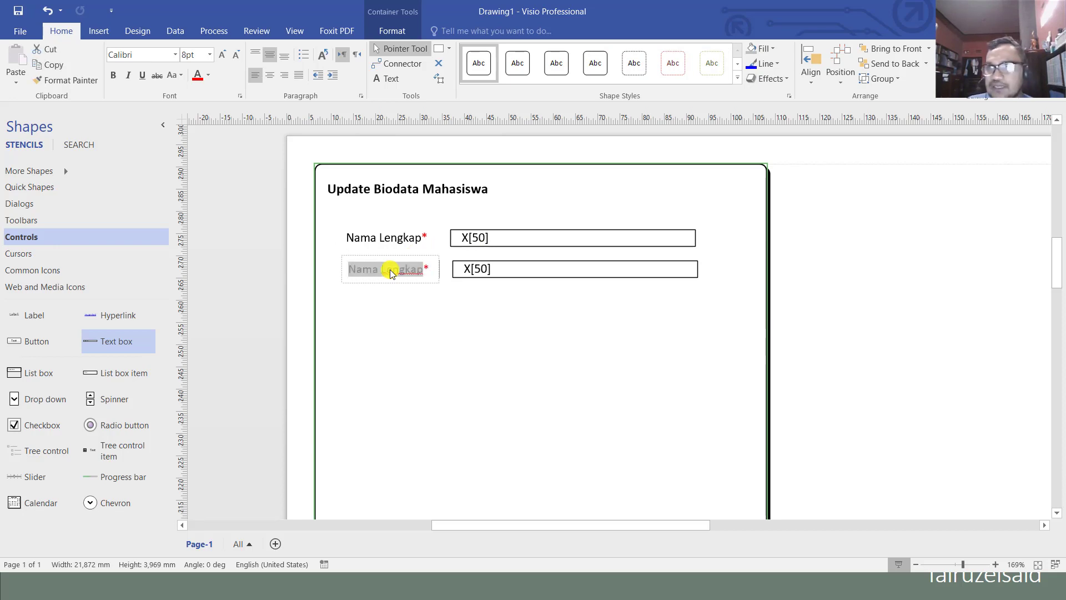
text(Tempa)
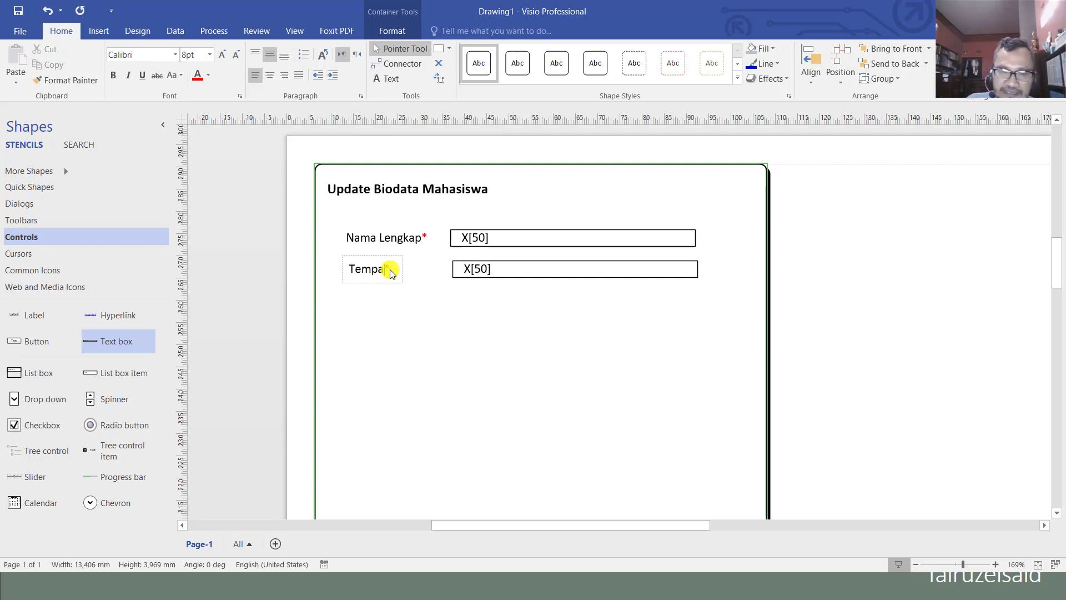
text(t Lahir)
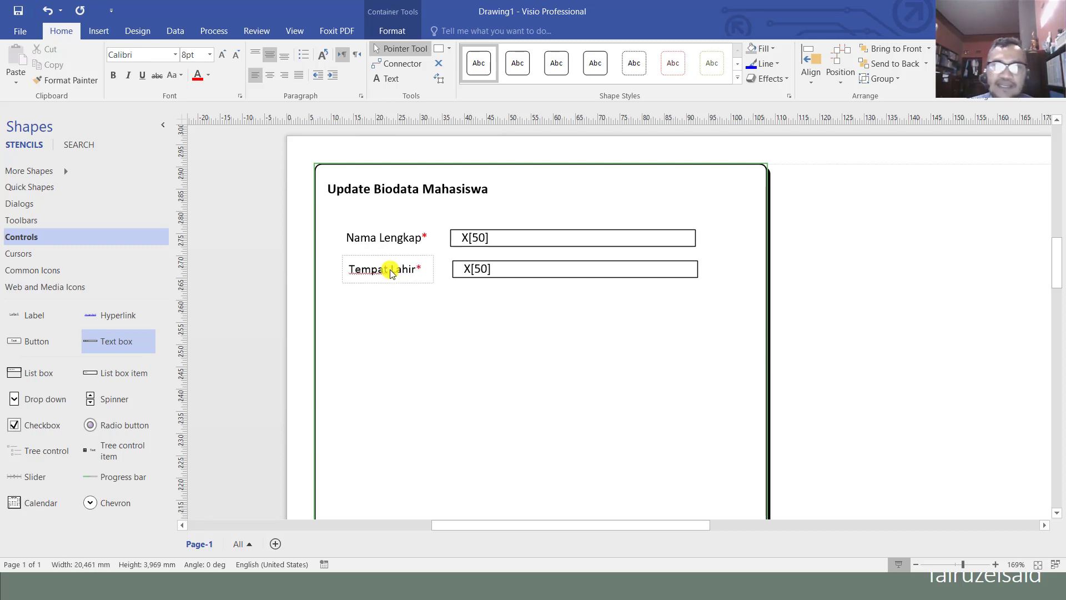
click(475, 388)
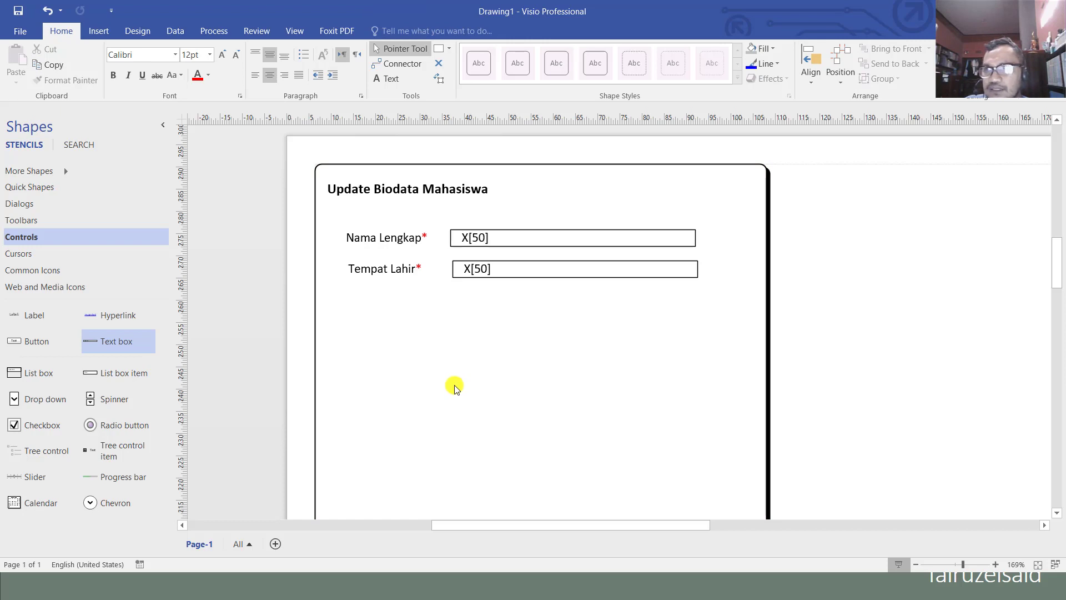
Left-align the "Nama Lengkap" label with the "Tempat Lahir" label
click(386, 269)
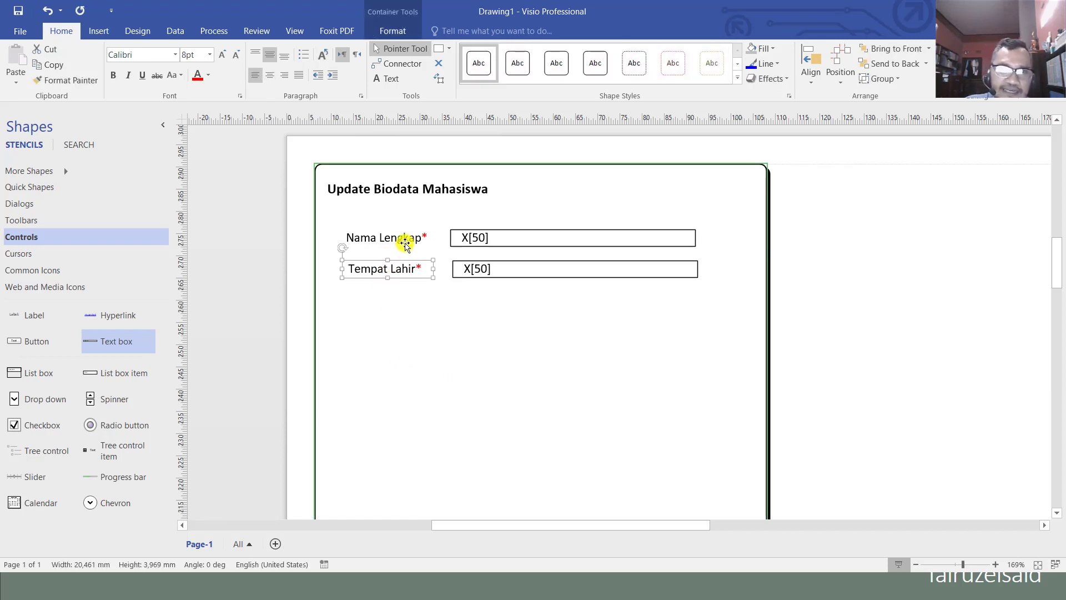
shift+click(408, 238)
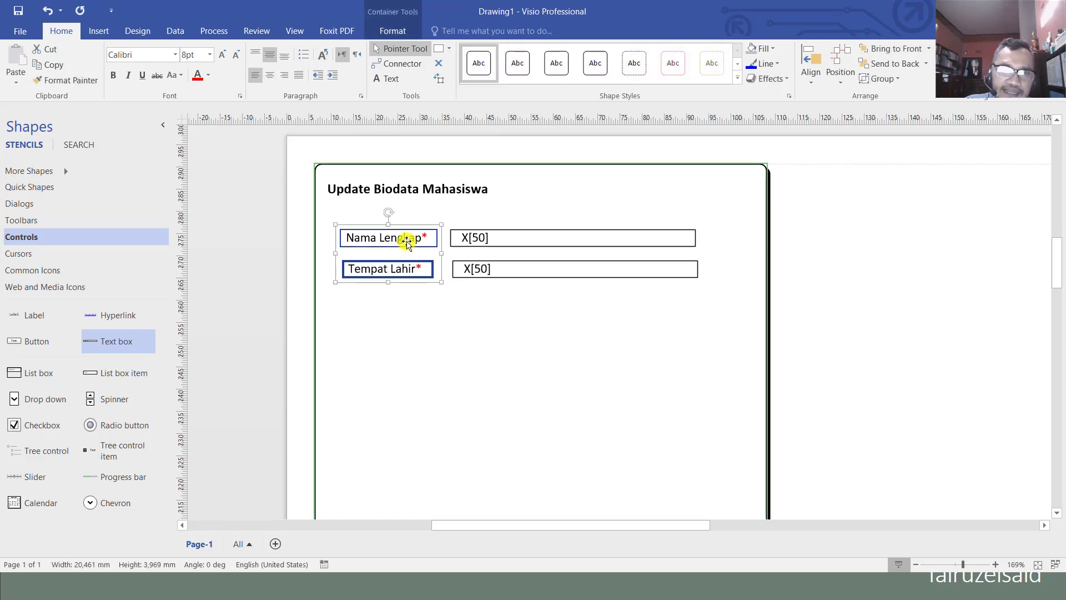
click(811, 82)
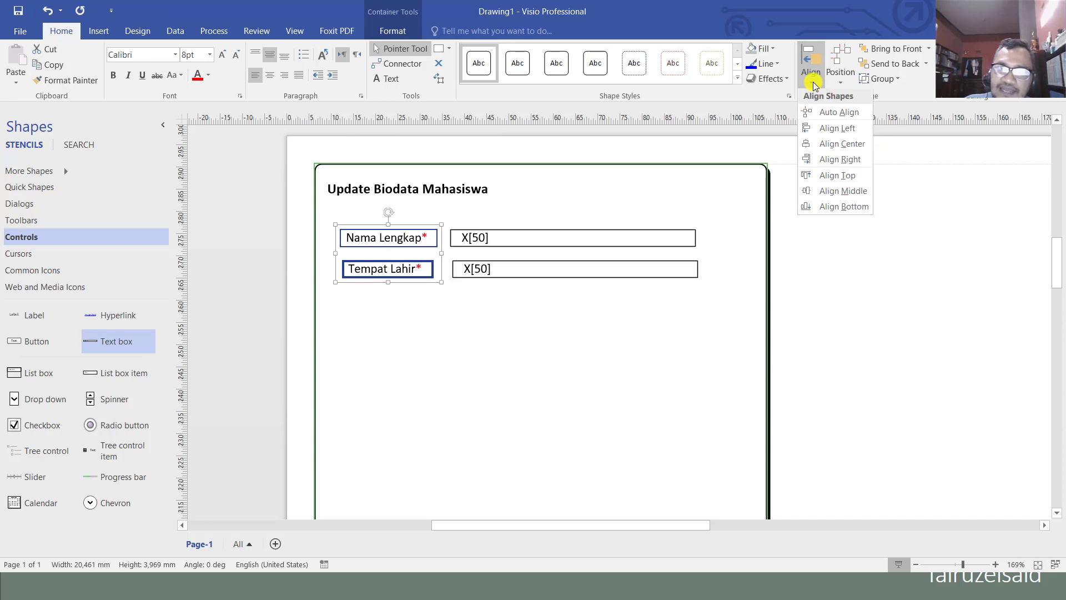
click(837, 128)
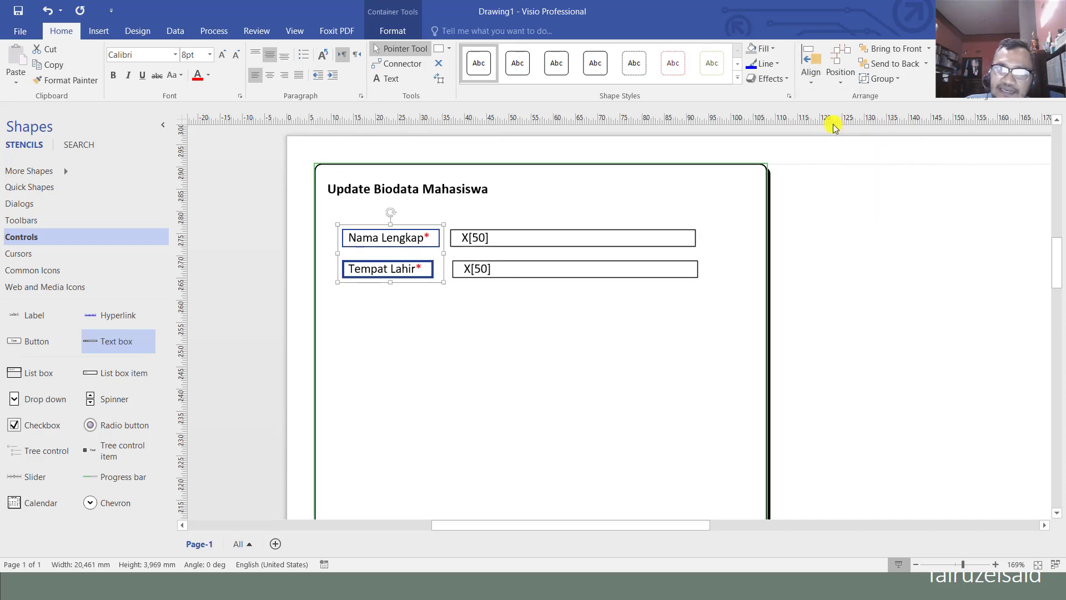
click(865, 191)
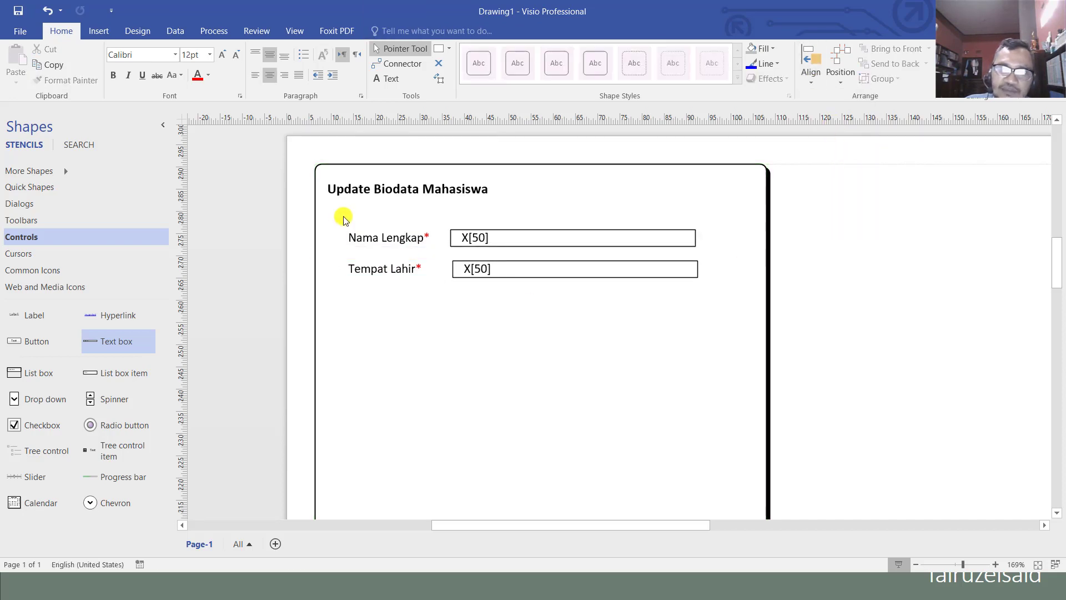
Duplicate the "Tempat Lahir" label below itself as a third row and change its text to "Tanggal Lahir", keeping the red asterisk
click(394, 270)
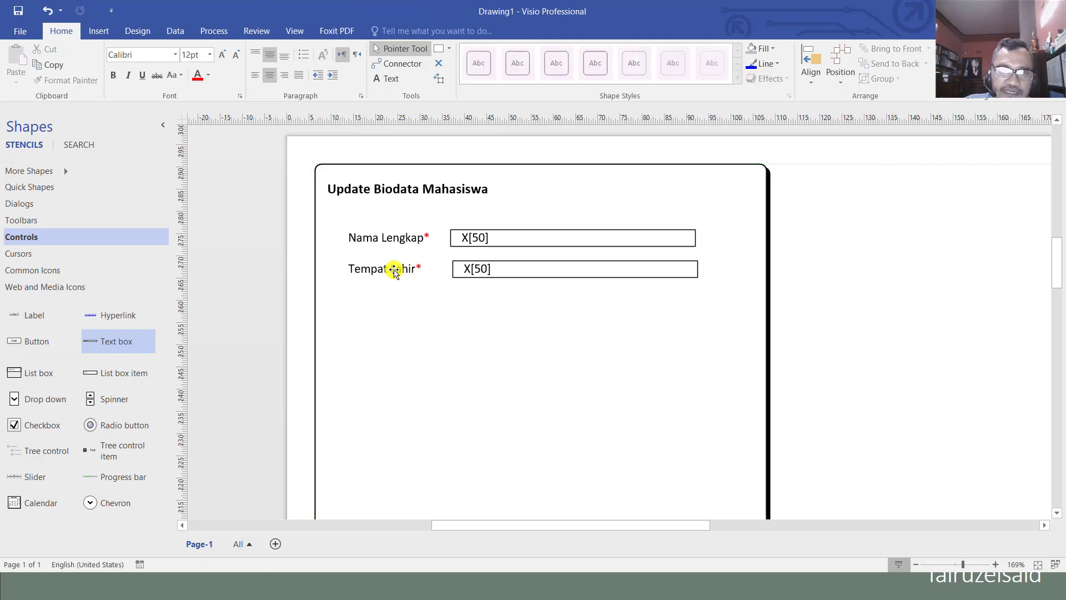
drag(394, 270, 392, 300)
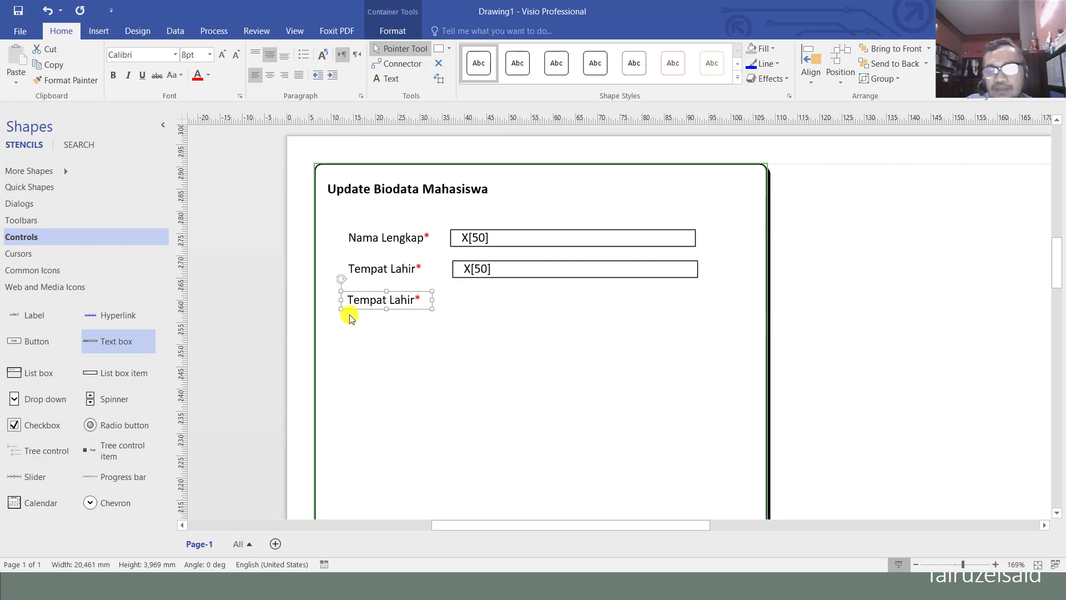
key(Escape)
click(362, 303)
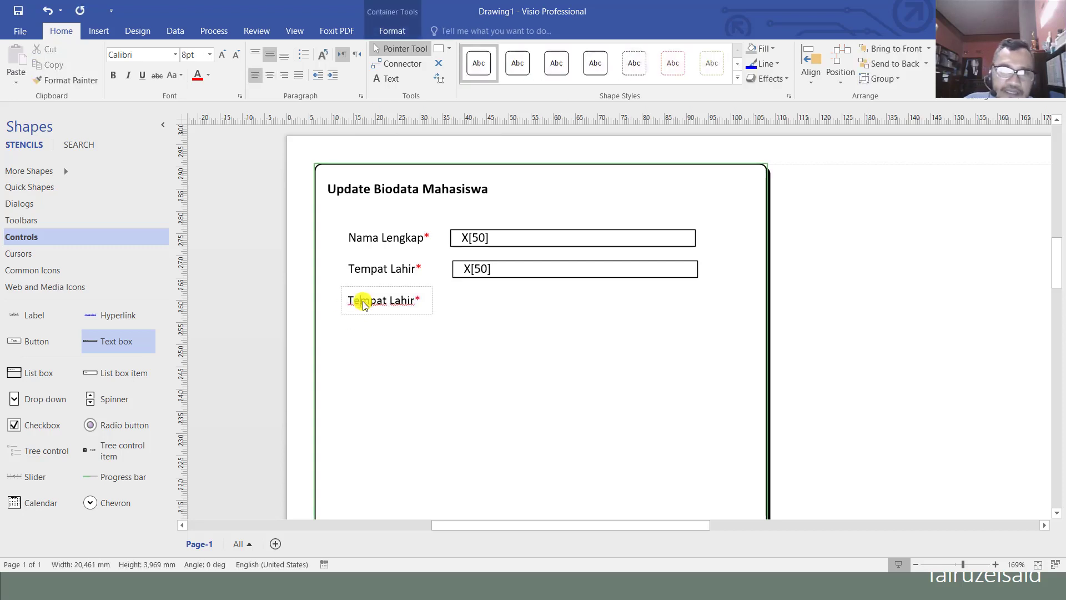
double_click(364, 304)
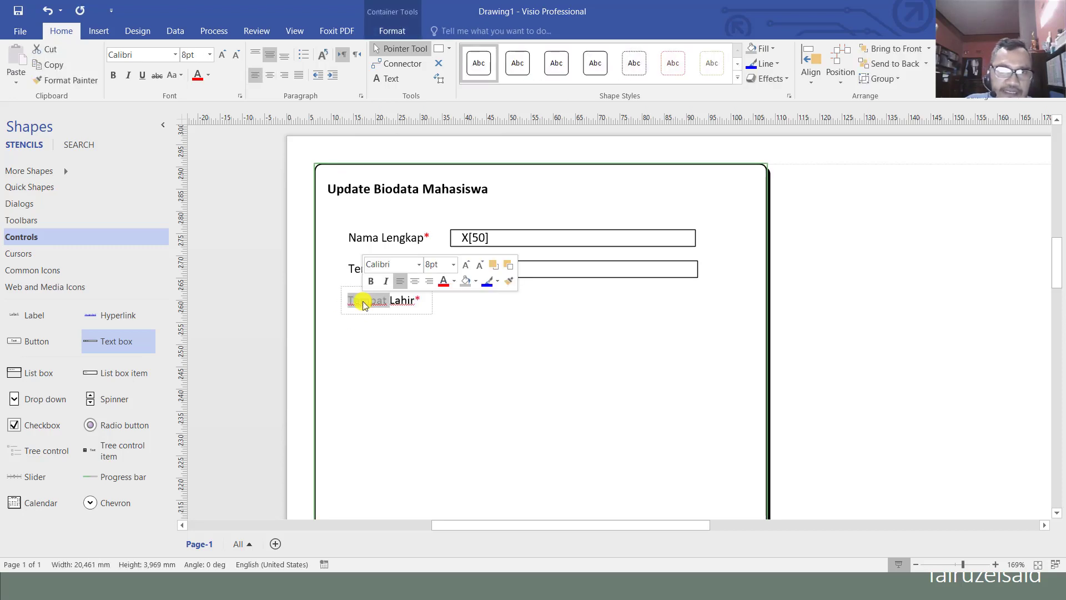
text(Tgl)
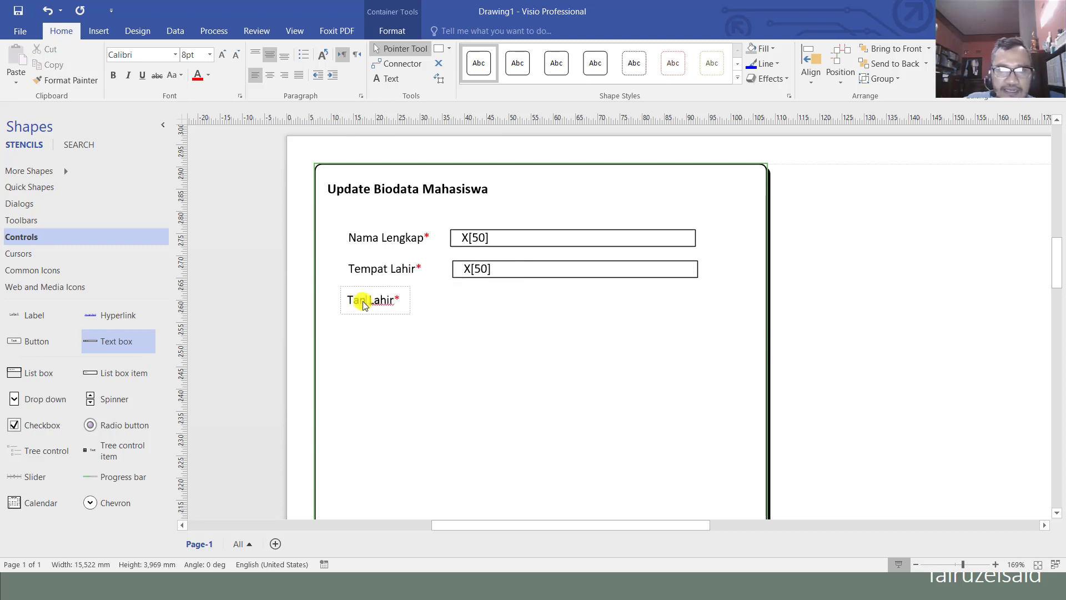
text(ggal)
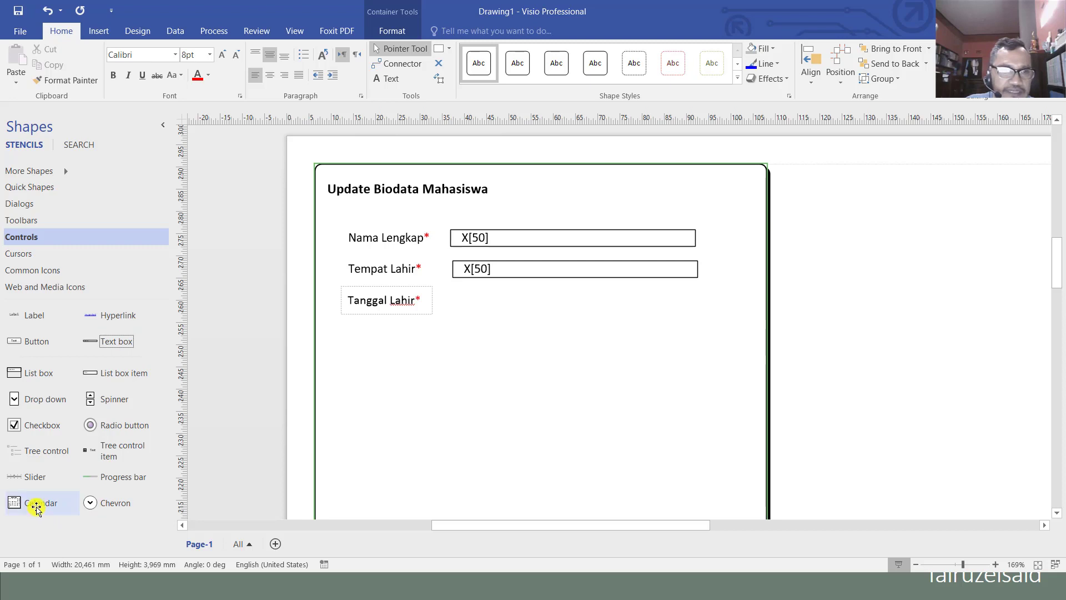
Try a Calendar control with its default settings beside the "Tanggal Lahir" label and delete it
drag(36, 509, 536, 371)
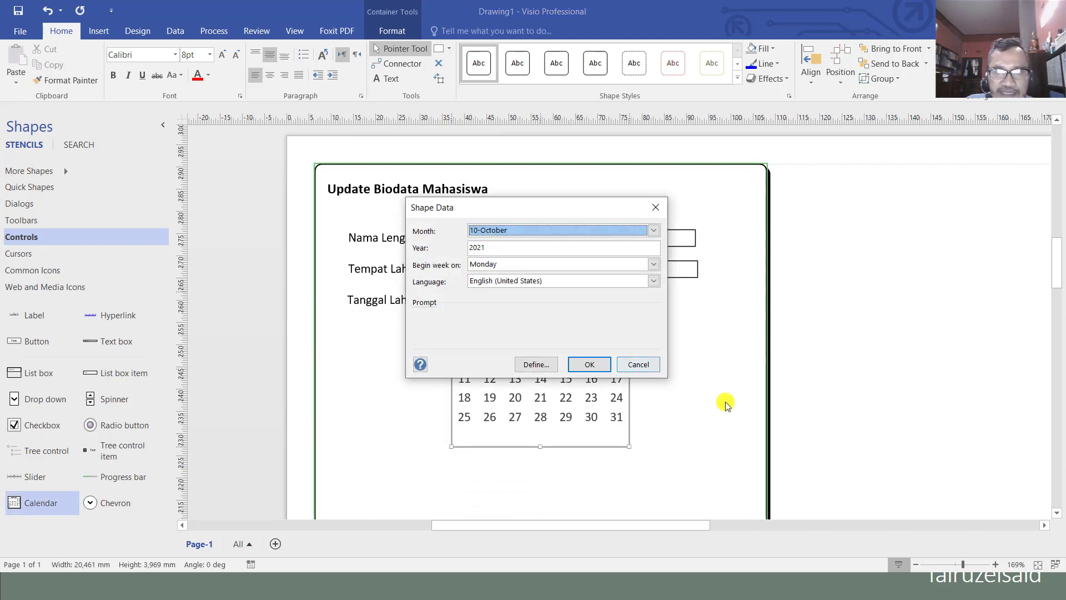
click(575, 364)
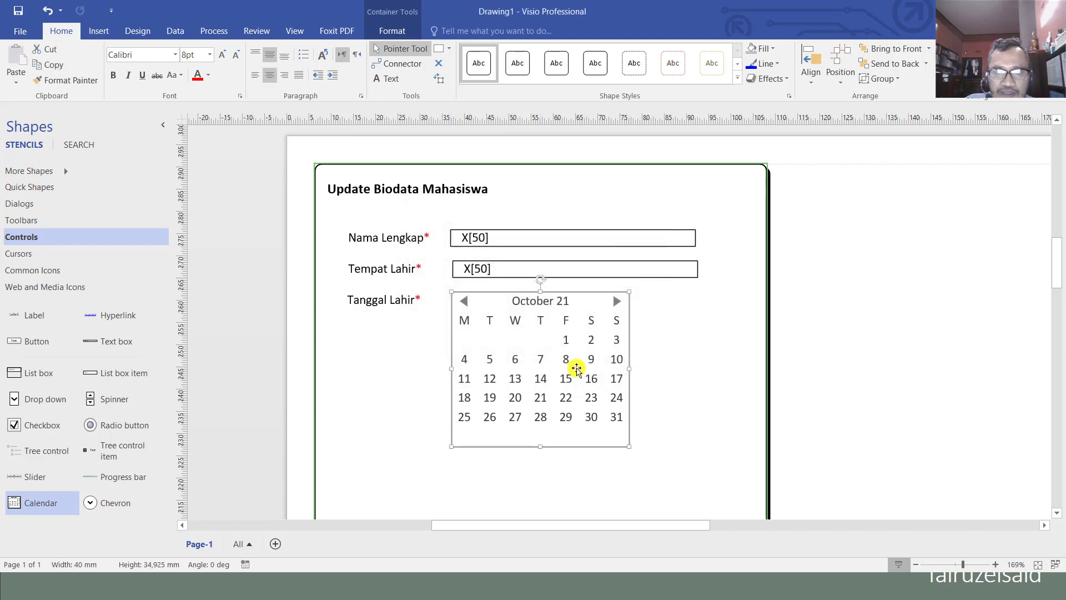
click(667, 418)
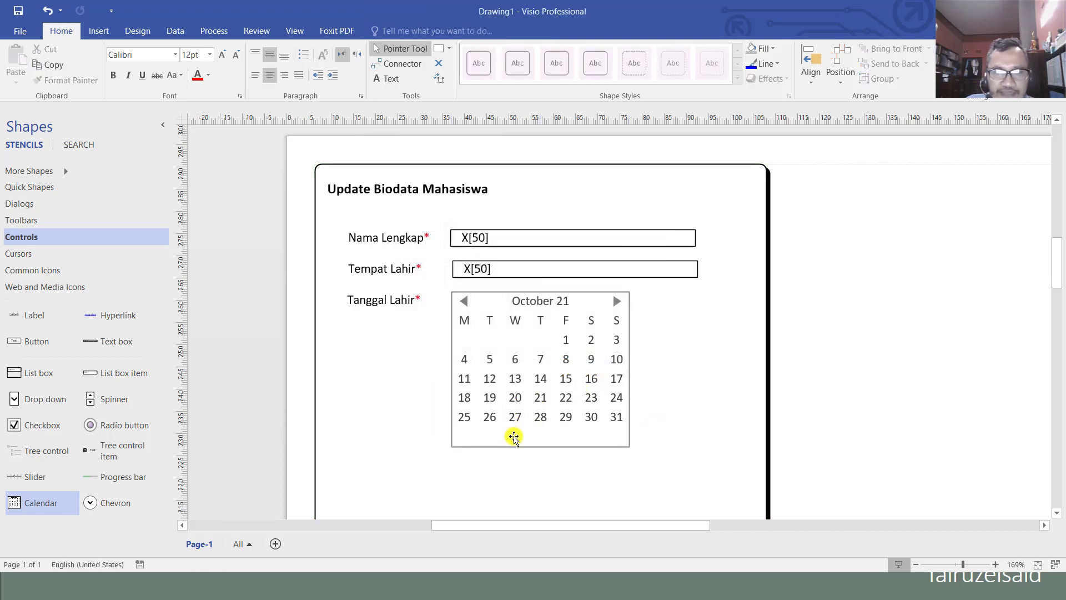
click(514, 437)
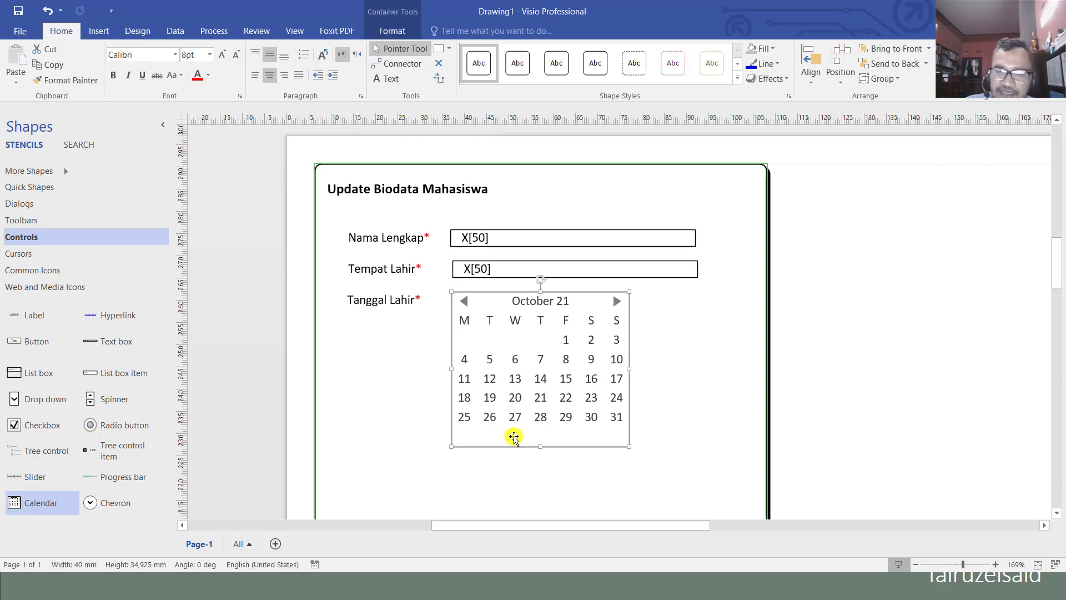
key(Delete)
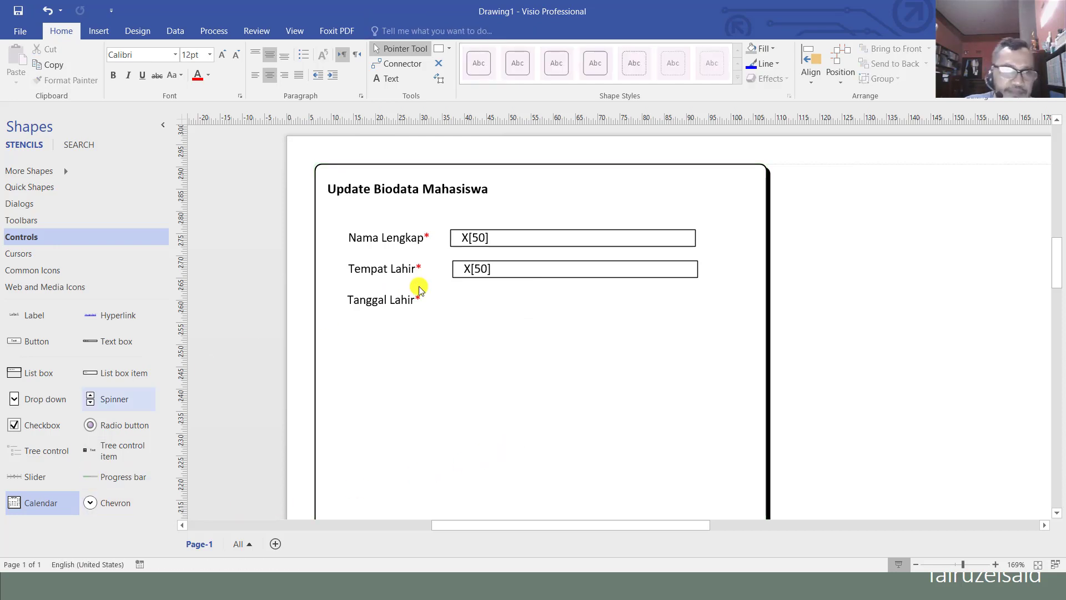
Duplicate the "Tempat Lahir" text box into the "Tanggal Lahir" row and set its text to "dd-mm-yyyy"
drag(497, 272, 498, 301)
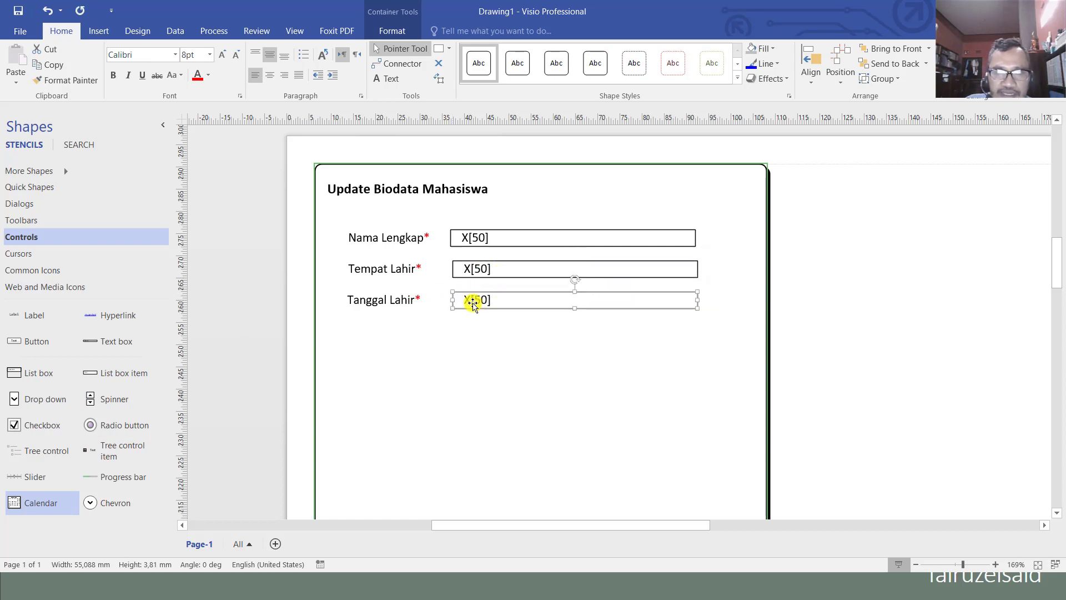
double_click(473, 301)
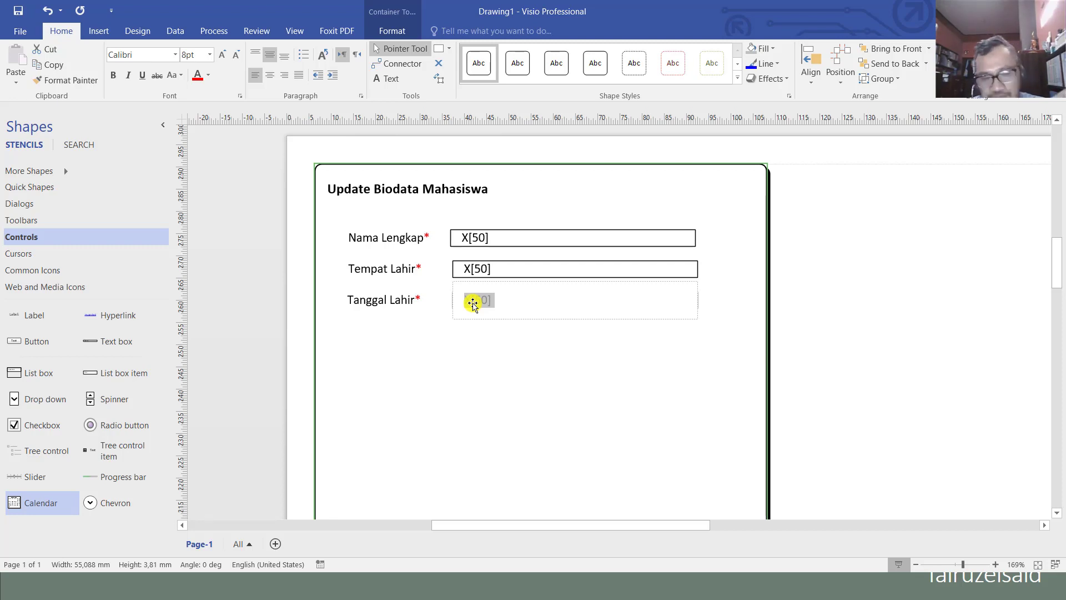
key(BackSpace)
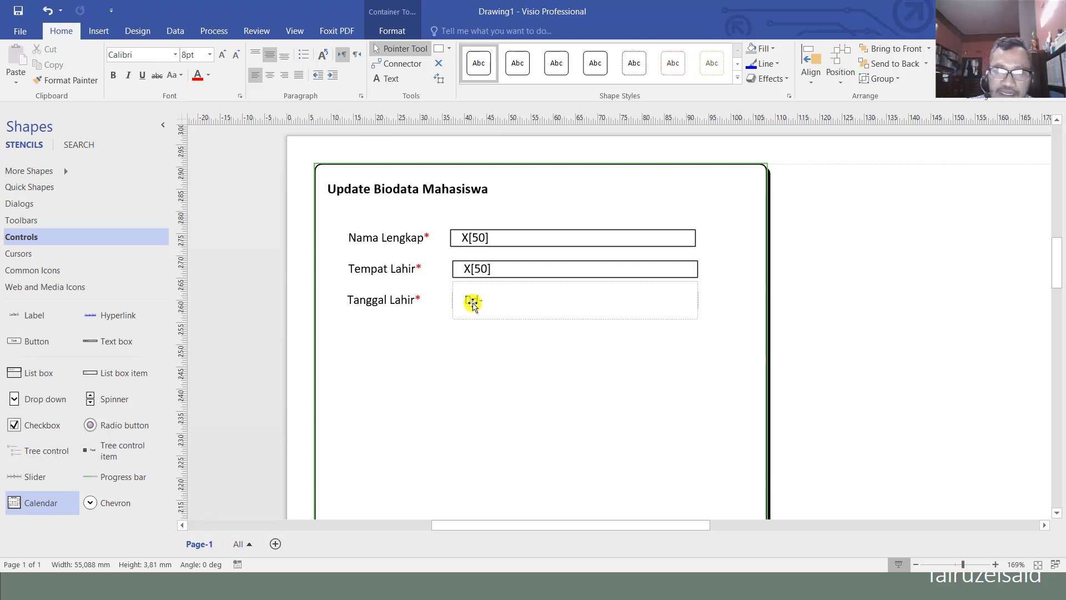
text(dd-,,)
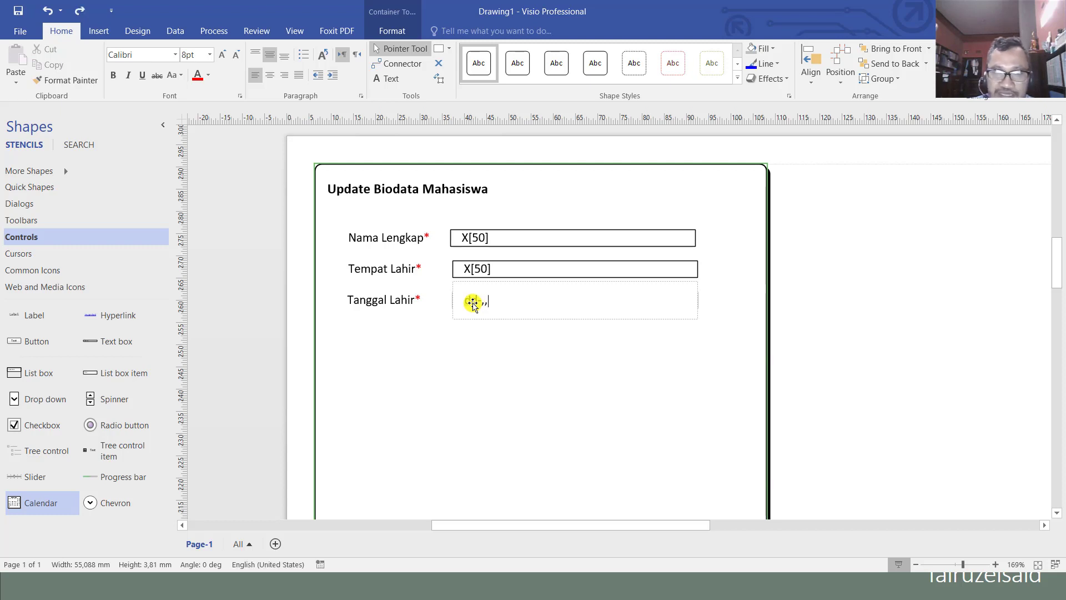
key(BackSpace)
key(BackSpace)
text(mm)
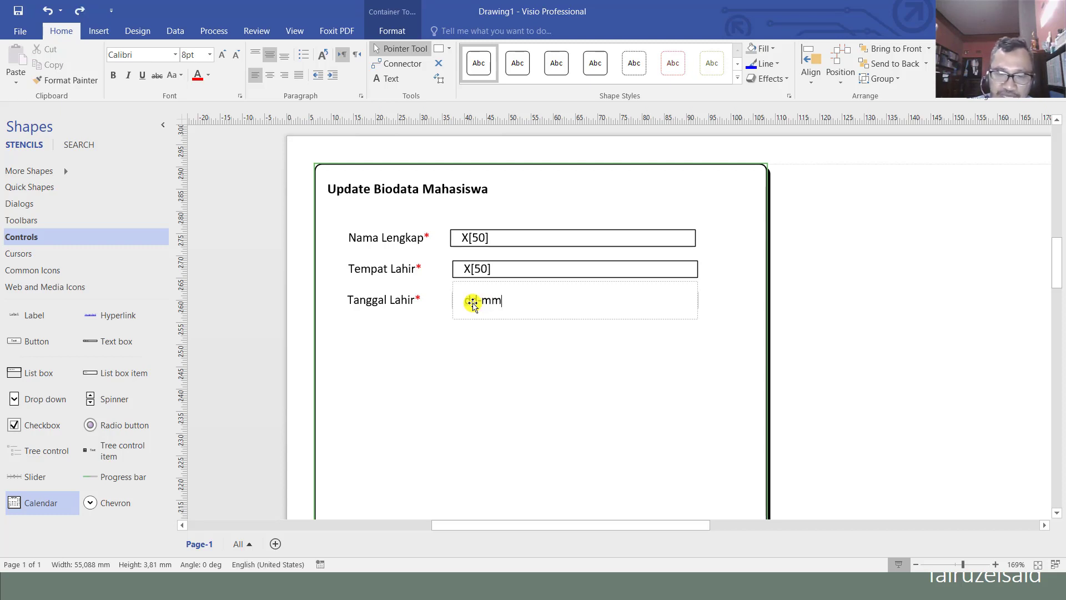
text(-yyyy)
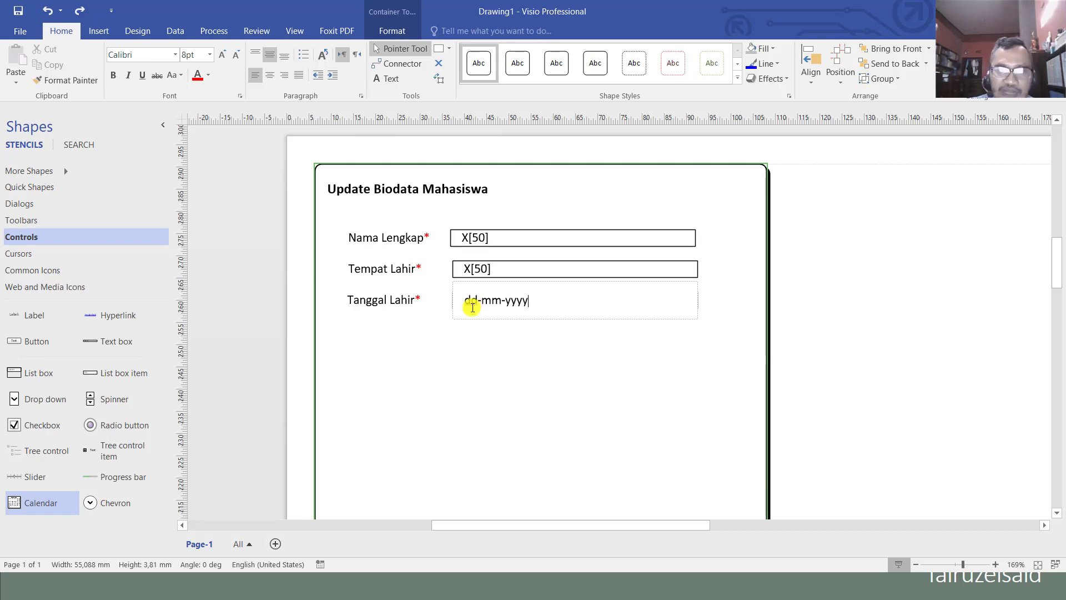
click(479, 362)
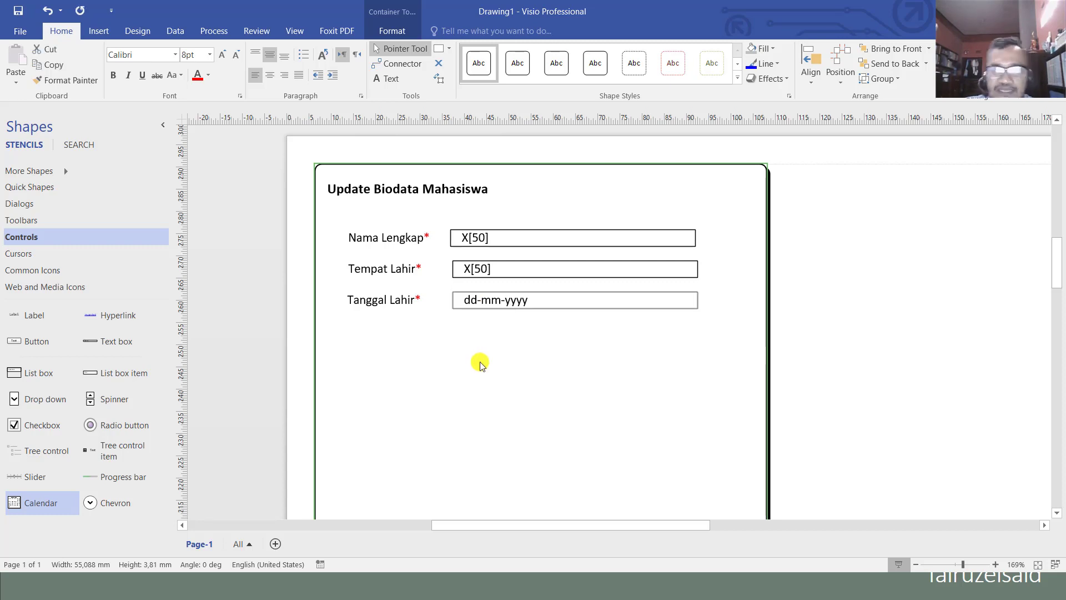
Change the "Tanggal Lahir" text box's format text to lowercase "yyyy-mm-dd"
double_click(506, 299)
text(yyy)
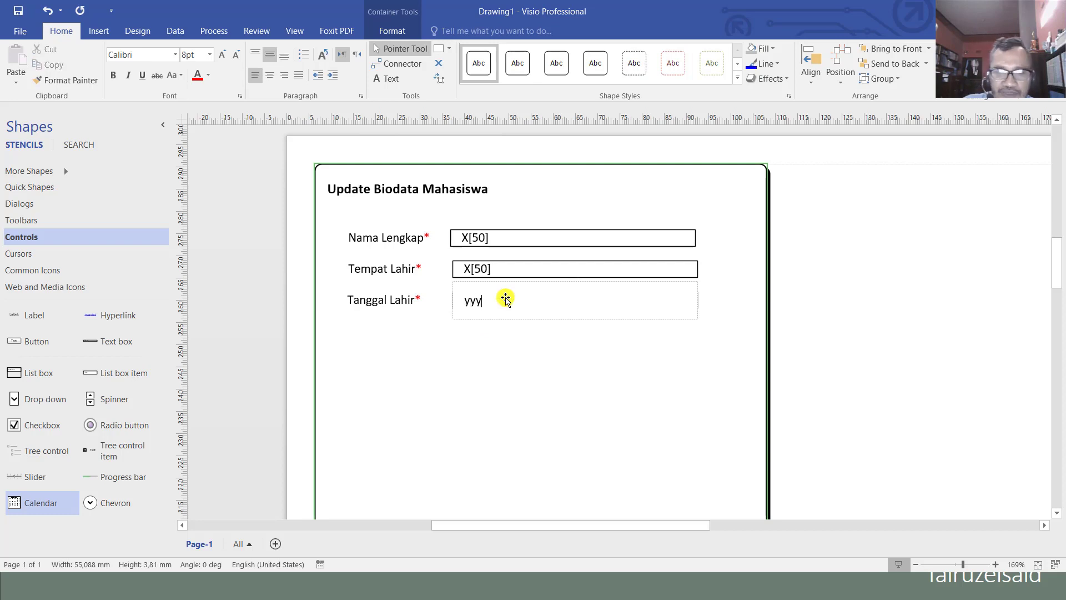
text(y-mm)
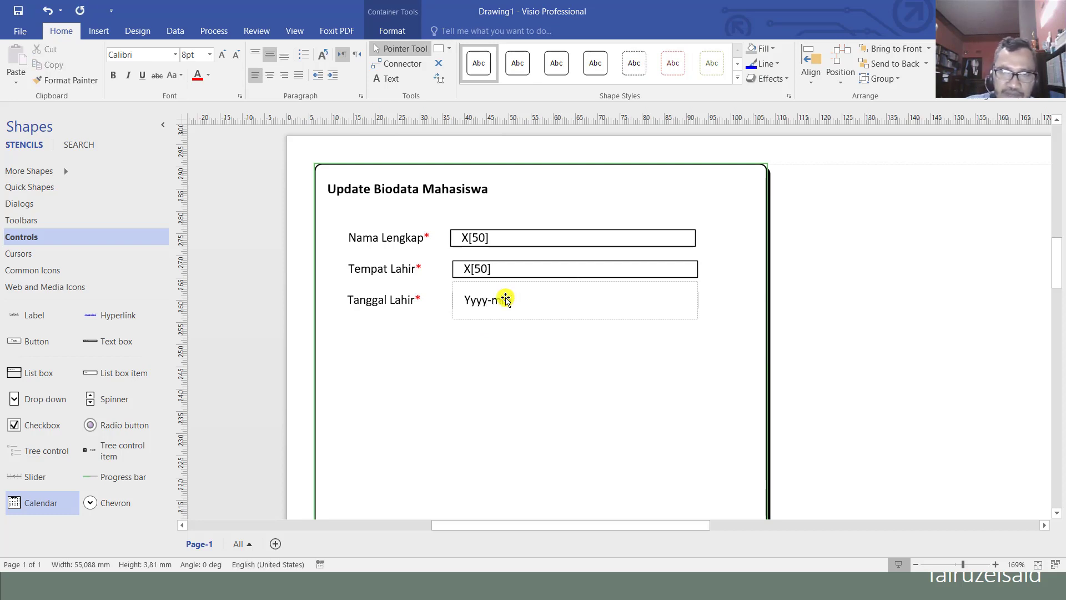
text(-ddd)
key(BackSpace)
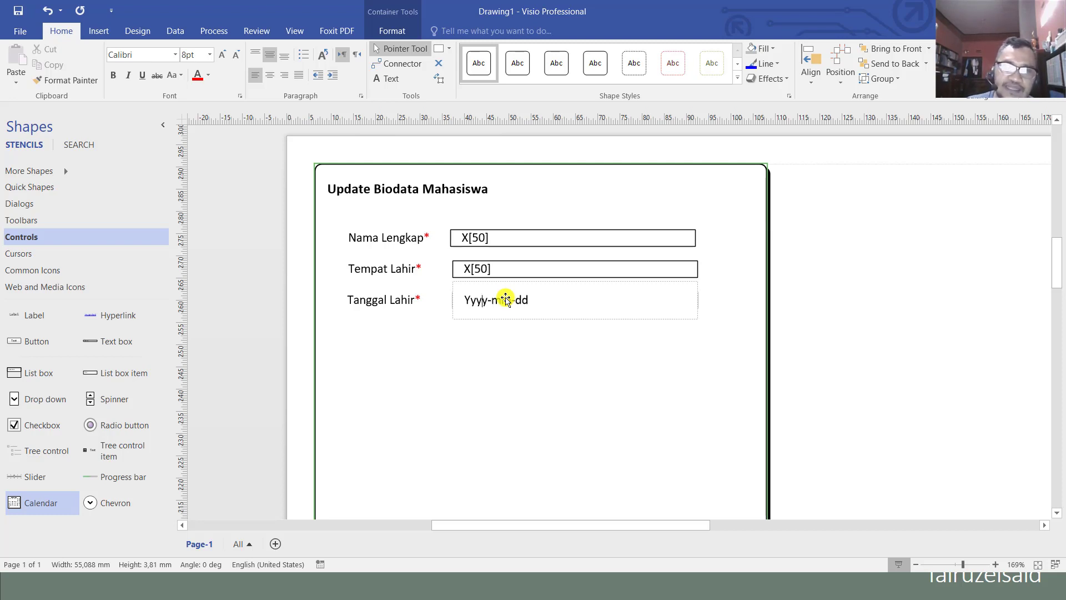
key(Home)
key(Delete)
text(y)
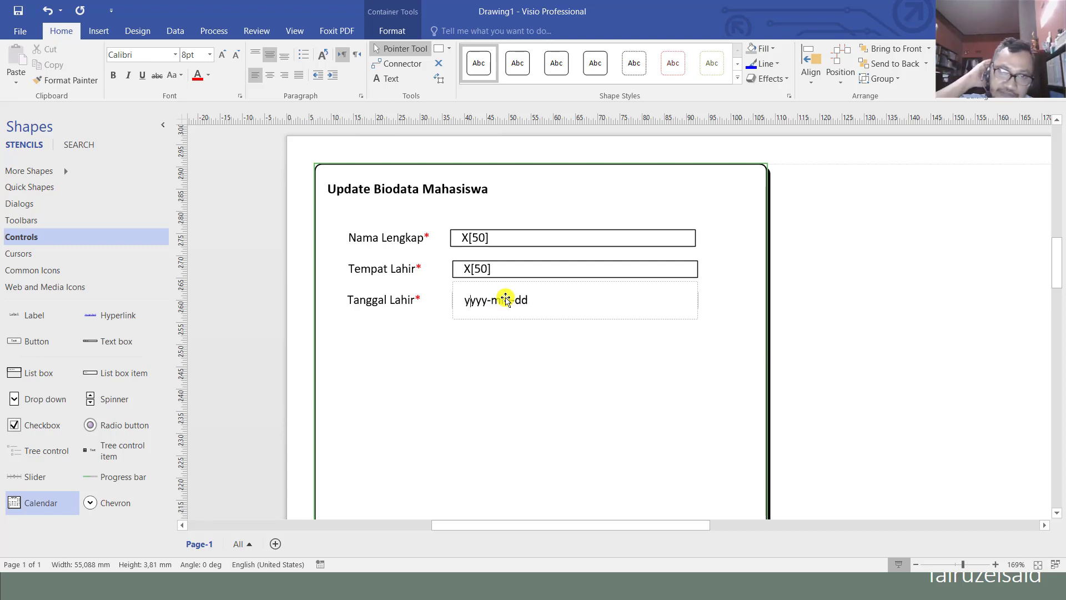
Replace the whole format text in the "Tanggal Lahir" text box with lowercase "dd-mm-yyyyy"
key(Home)
key(ctrl+shift+Right)
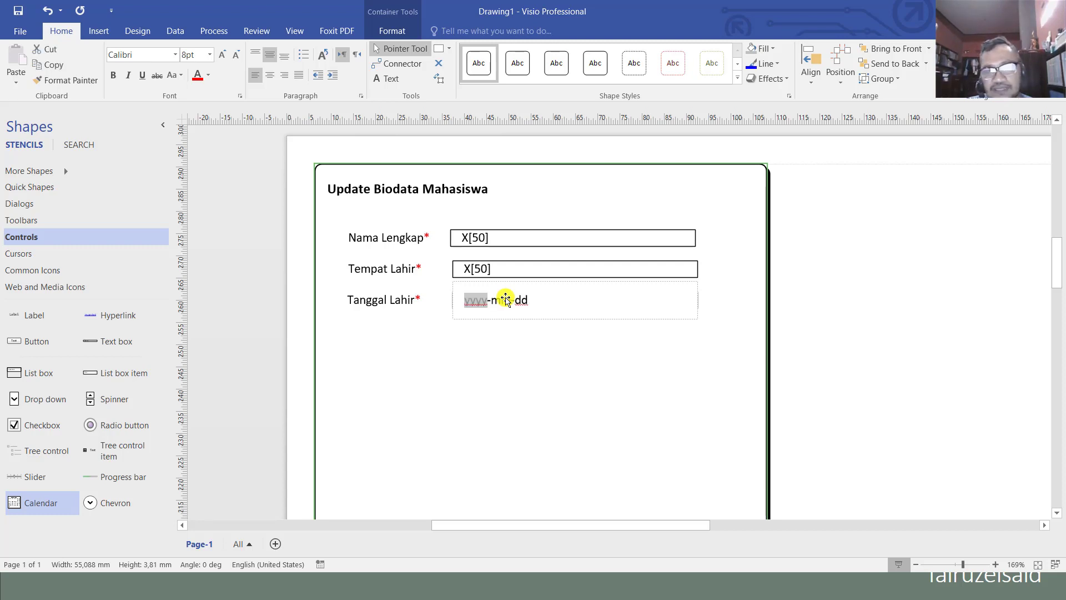
key(ctrl+Right)
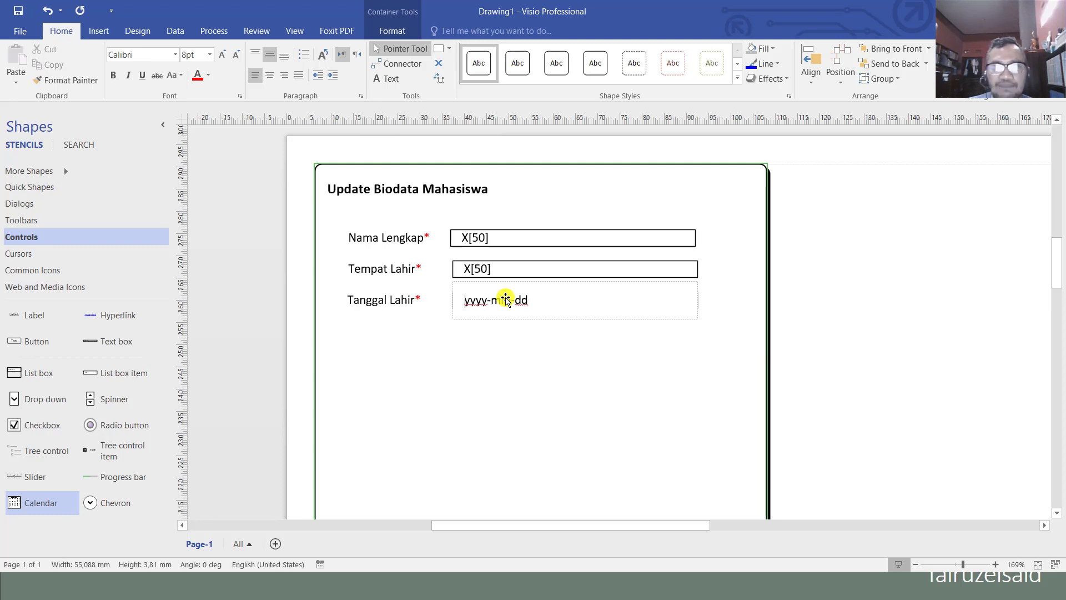
key(ctrl+shift+Right)
key(ctrl+shift+Right)
key(ctrl+shift+Right)
key(ctrl+shift+Right)
key(ctrl+shift+Right)
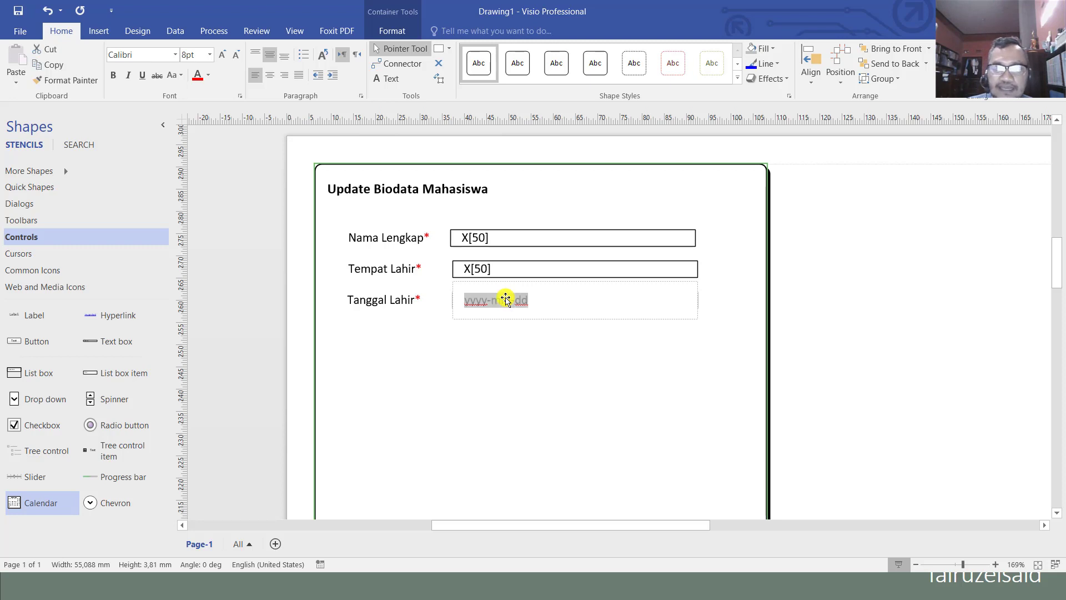
text(dd-mm)
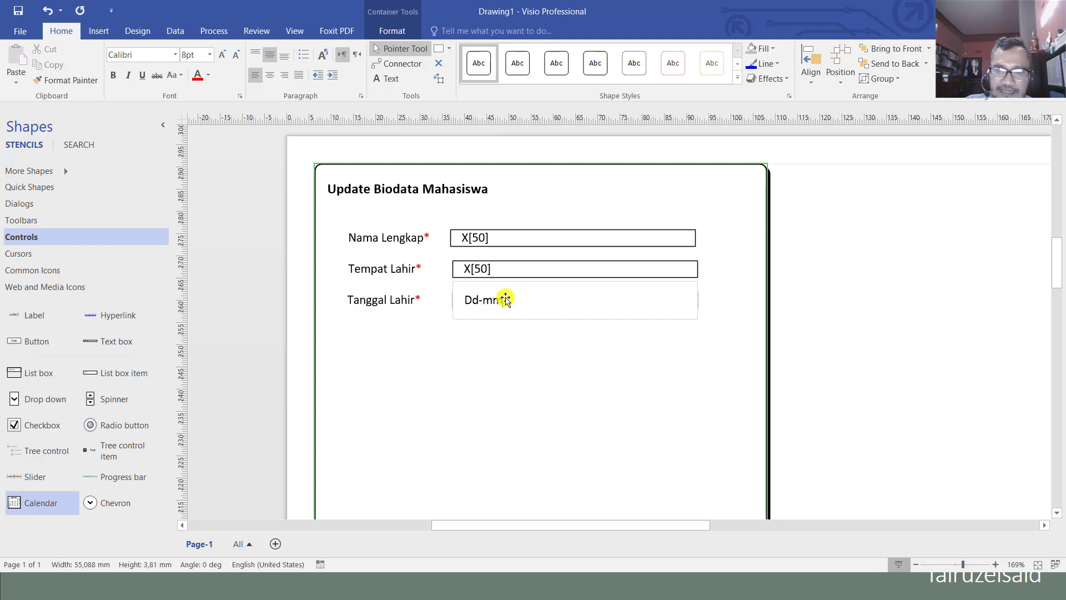
text(-yyyy)
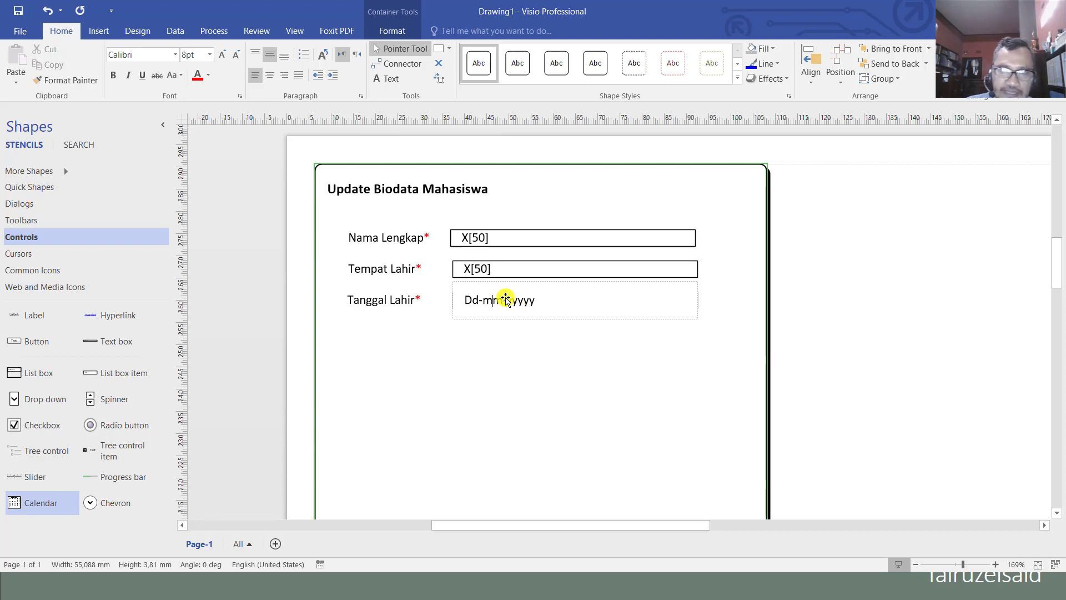
key(Home)
key(Delete)
text(d)
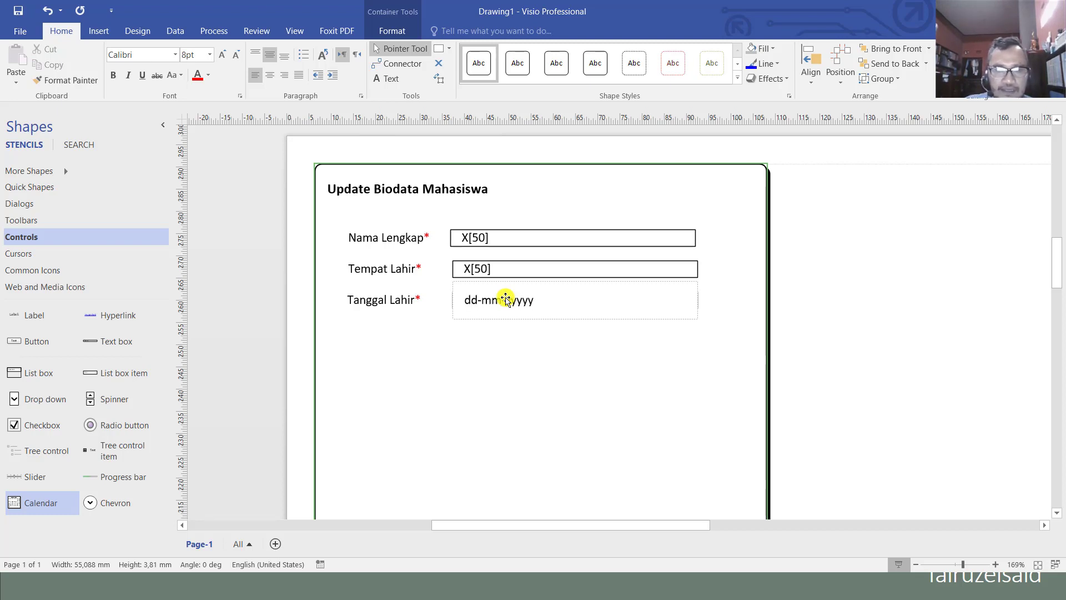
click(546, 346)
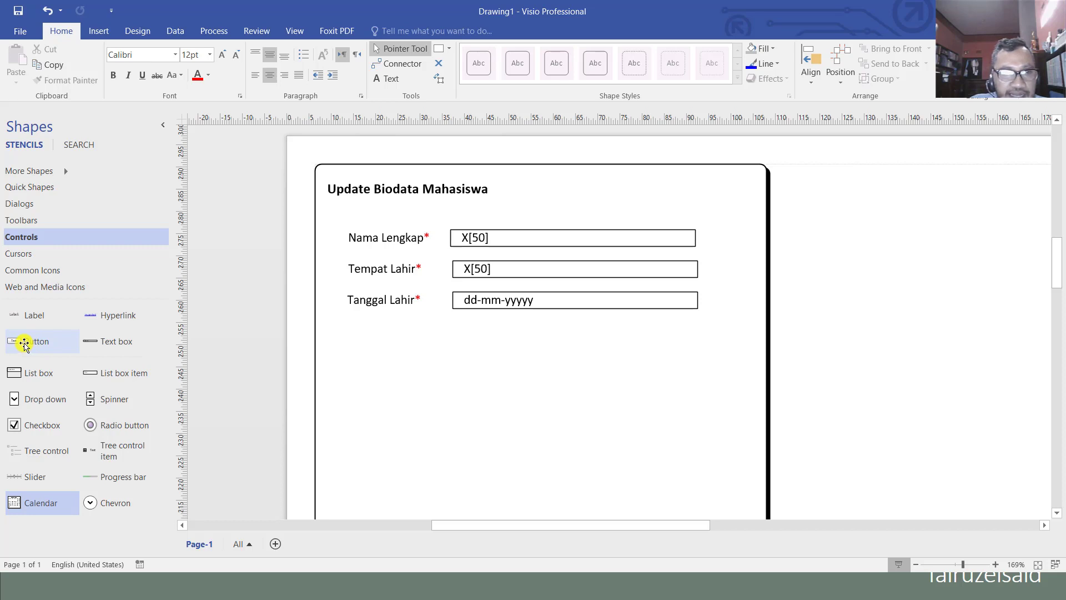
Add a Button about 7.5 mm wide inside the right end of the "Tanggal Lahir" text box and caption it "..."
drag(53, 337, 664, 301)
click(669, 348)
click(666, 308)
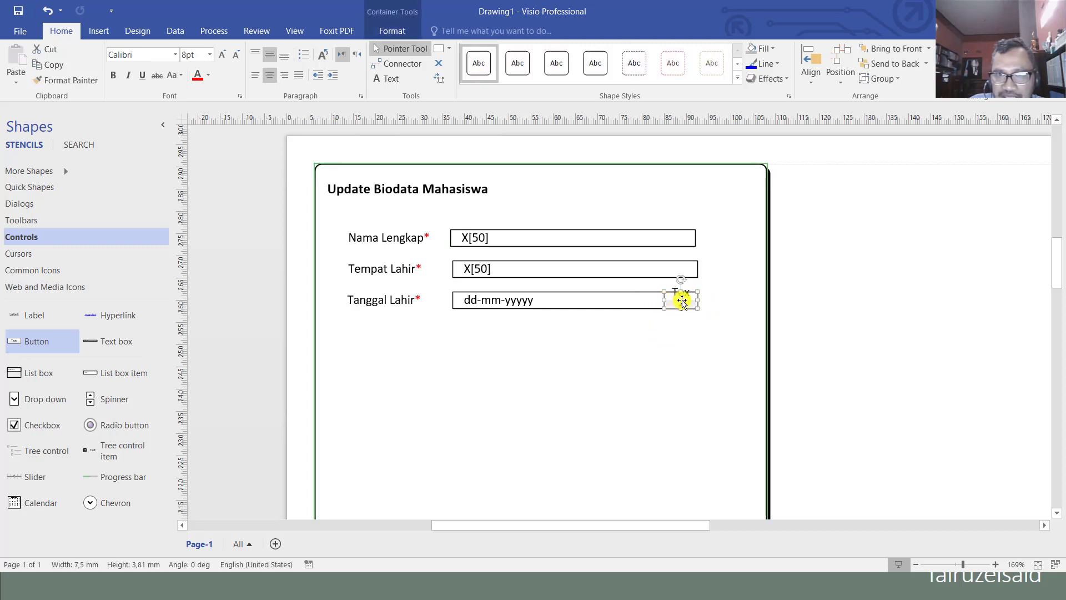
double_click(683, 302)
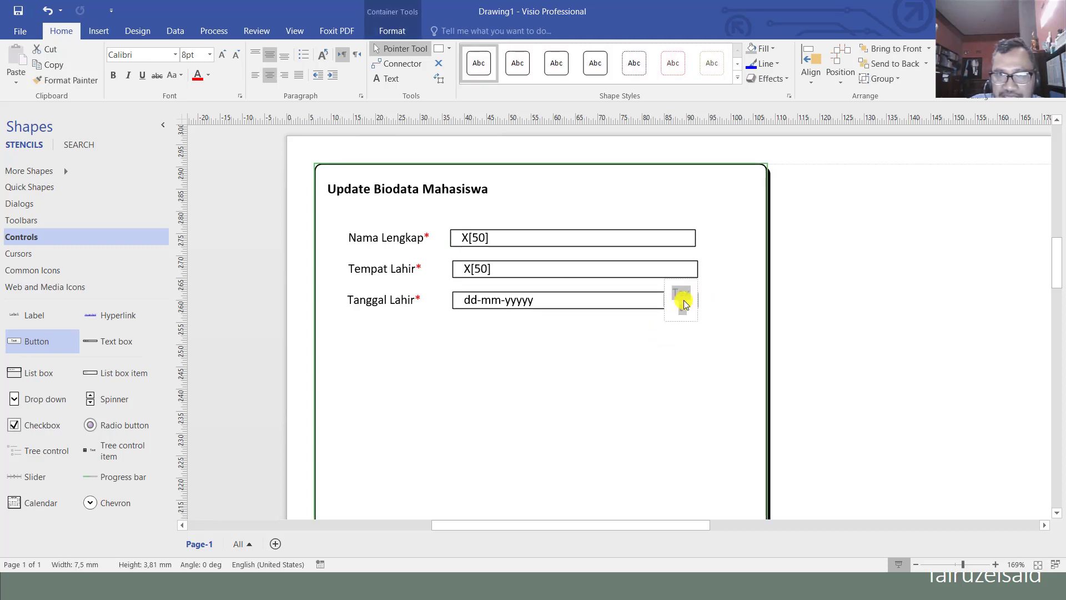
text(...)
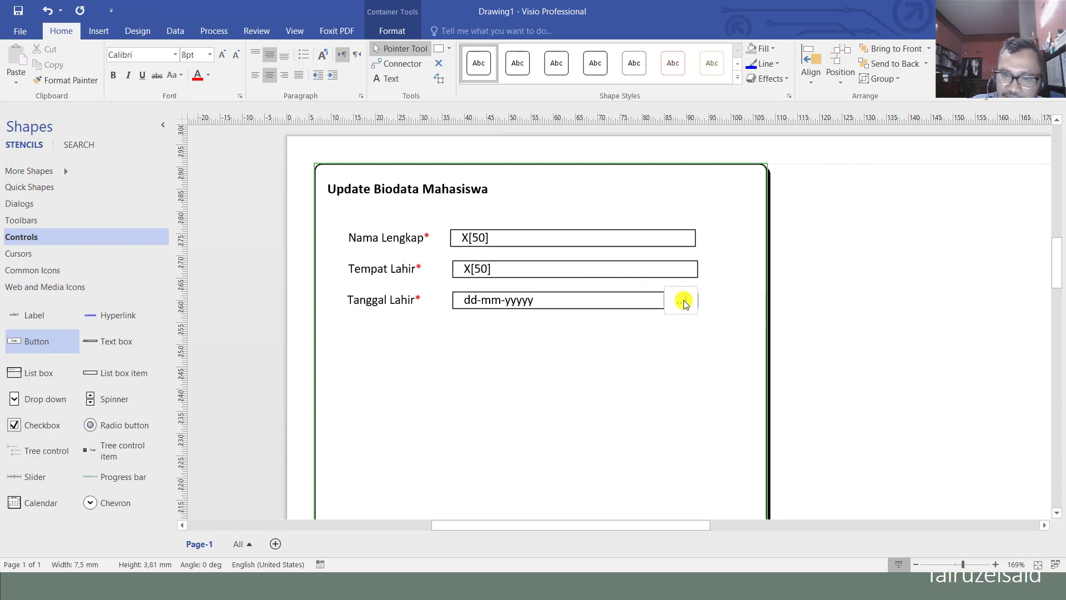
click(671, 410)
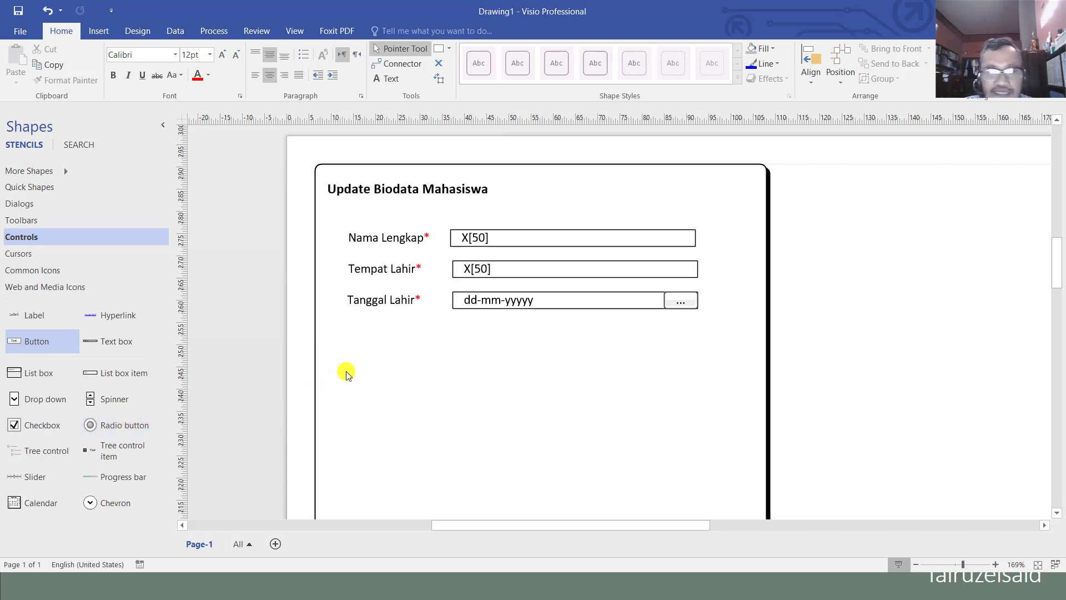
Duplicate the "Tanggal Lahir" label one row below and change its text to "Jenis Kelamin", keeping the red asterisk
drag(395, 301, 397, 331)
double_click(396, 331)
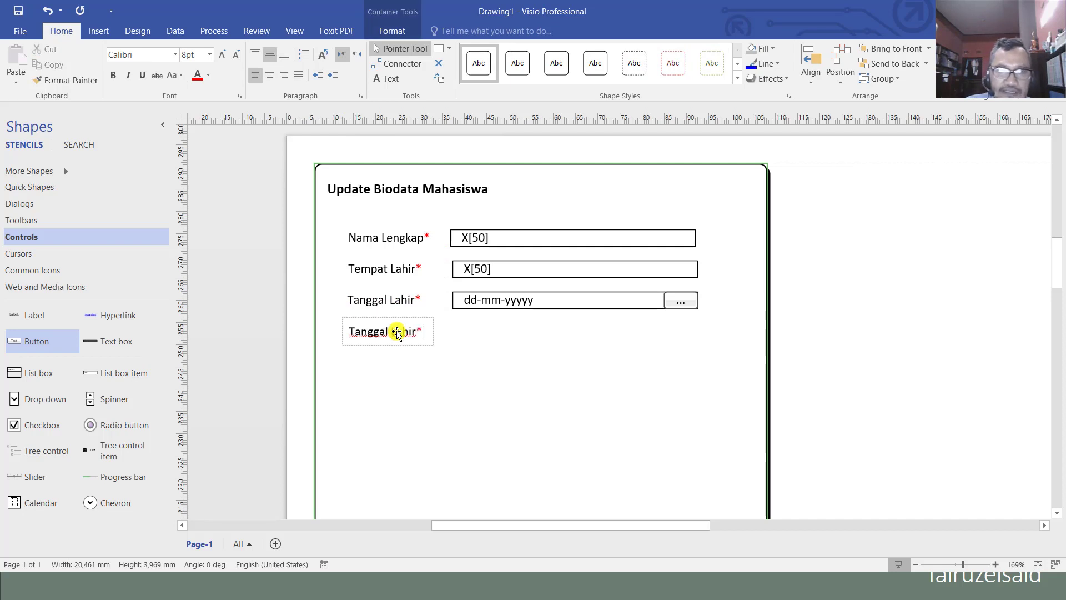
key(shift+Left)
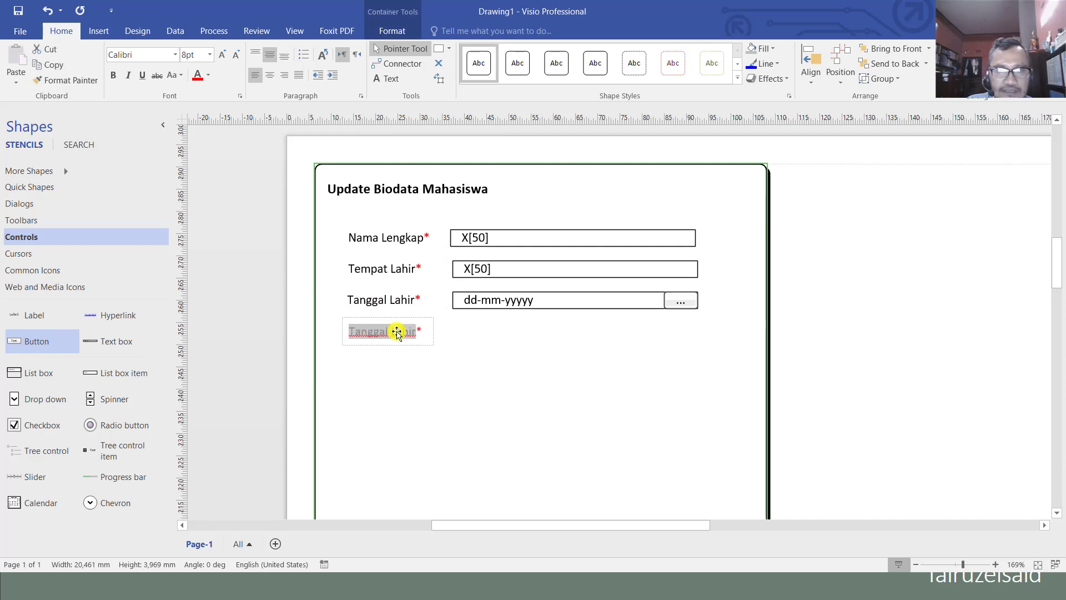
text(Jenis )
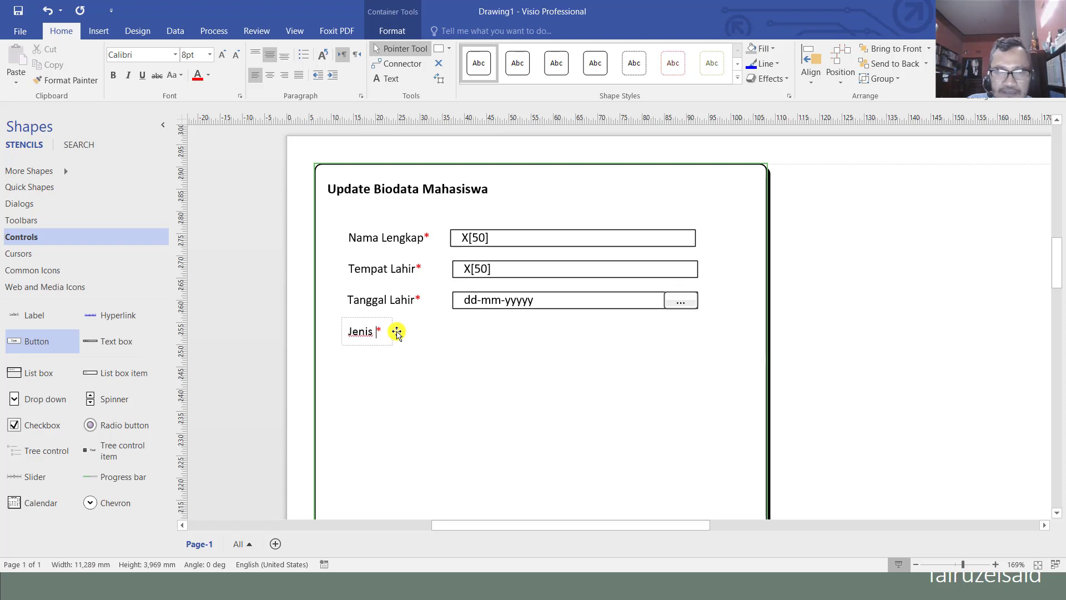
text(Kelamin)
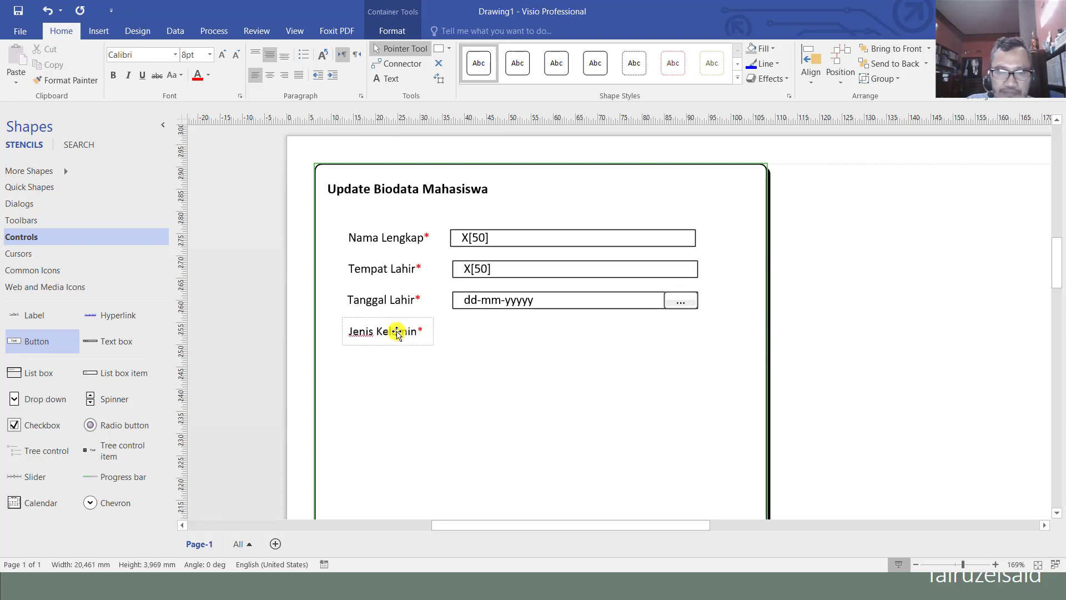
click(474, 373)
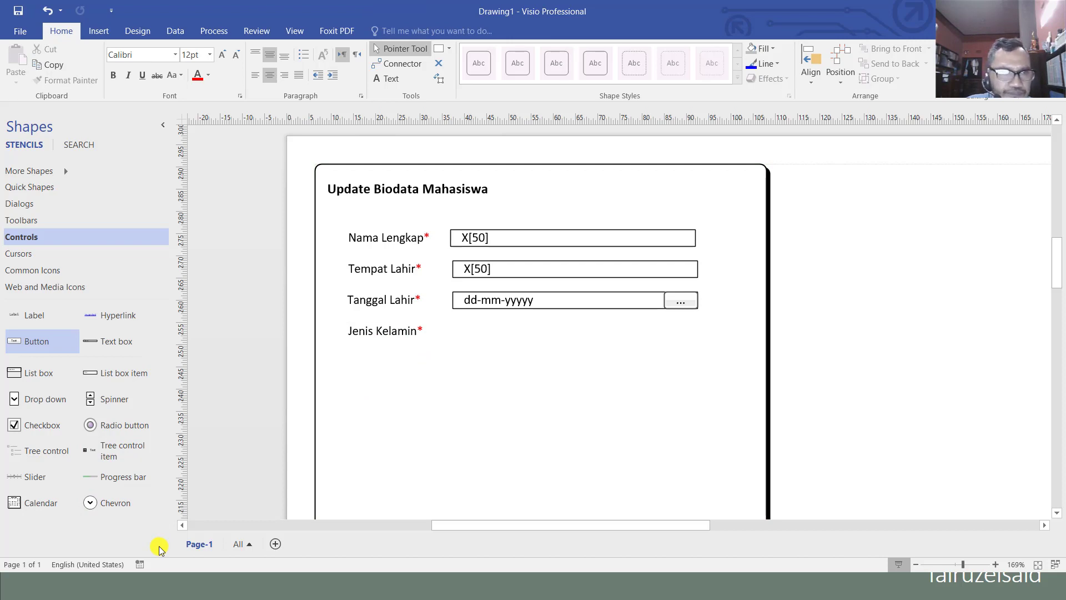
Add a radio button to the "Jenis Kelamin" row with a label beside it reading "Laki-laki"
drag(94, 425, 456, 332)
click(578, 389)
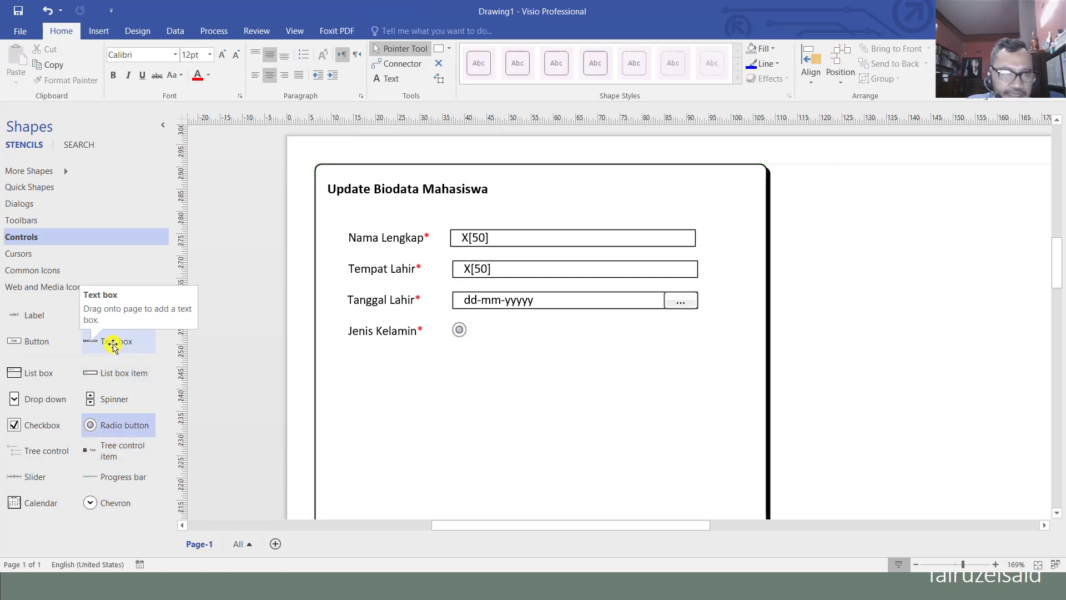
drag(41, 313, 476, 333)
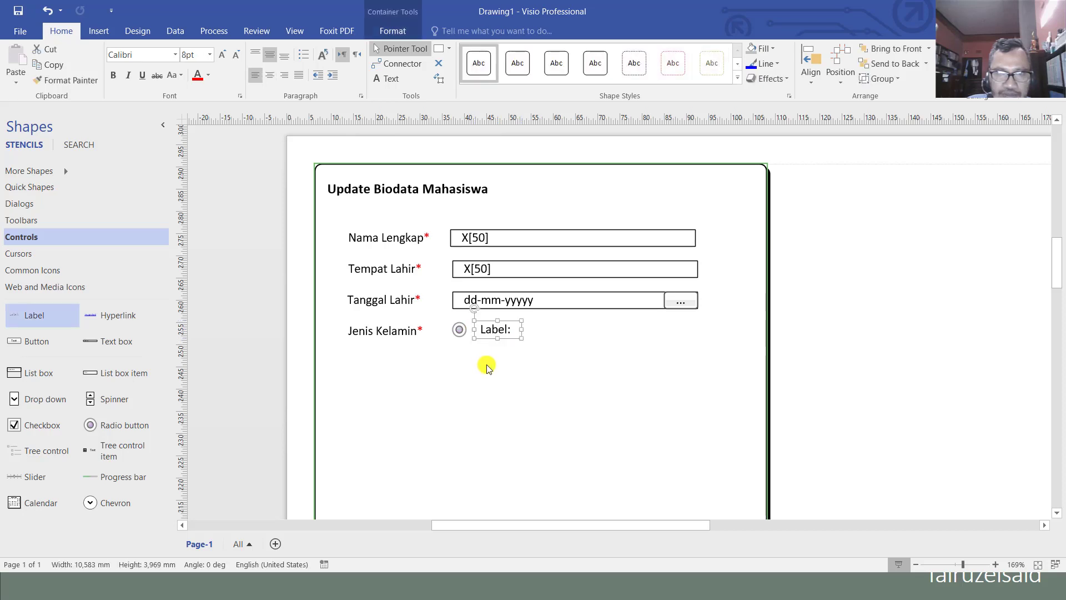
double_click(494, 332)
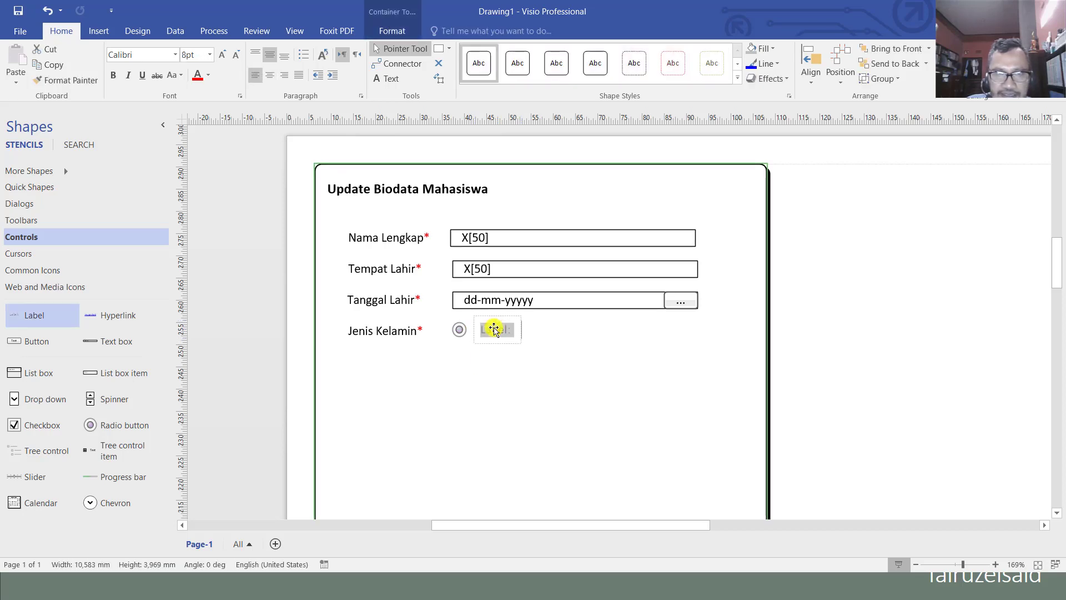
text(L)
key(Escape)
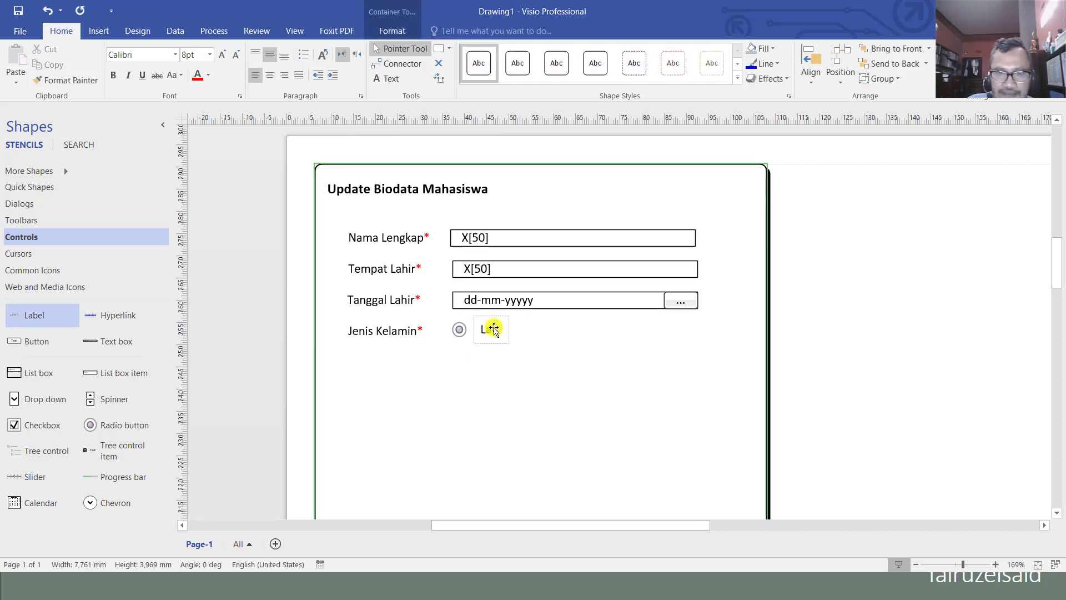
text(aki-laki)
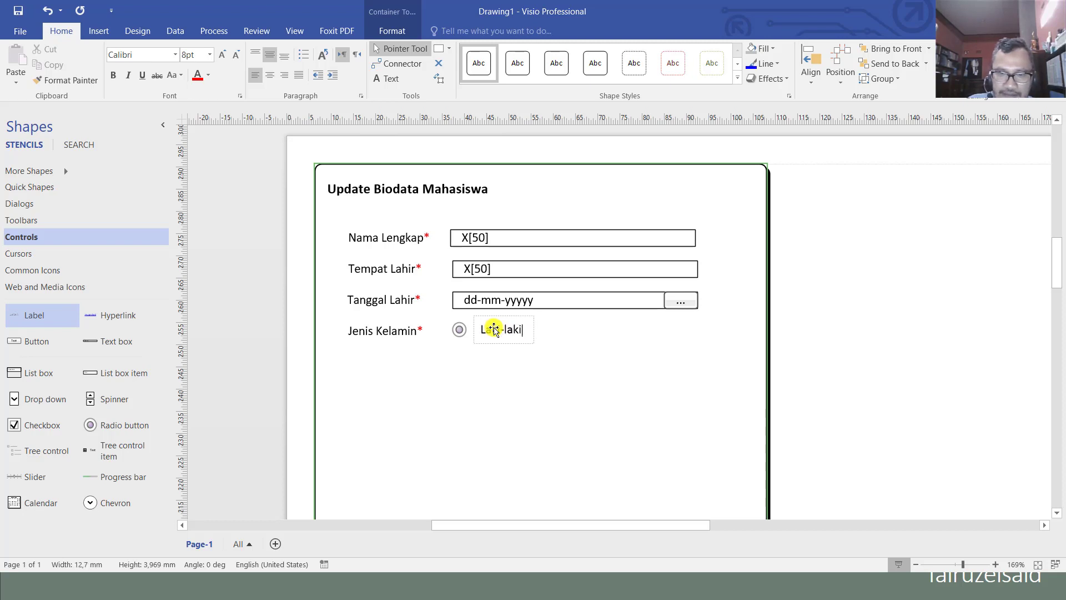
click(513, 376)
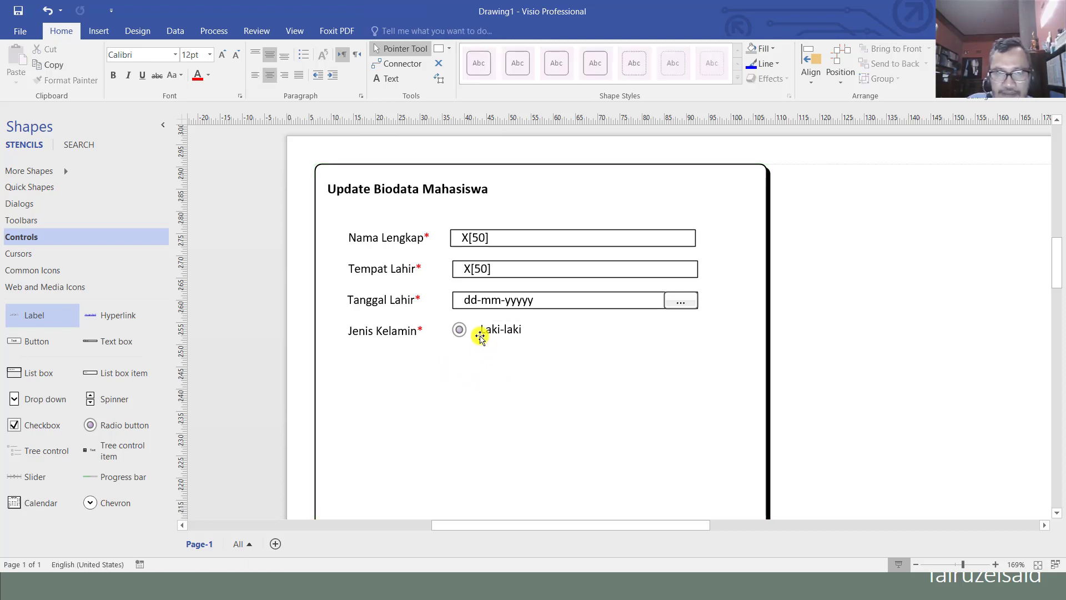
Duplicate the "Laki-laki" radio button and label further along the same row and change the copied label to "Perempuan"
click(462, 331)
click(497, 332)
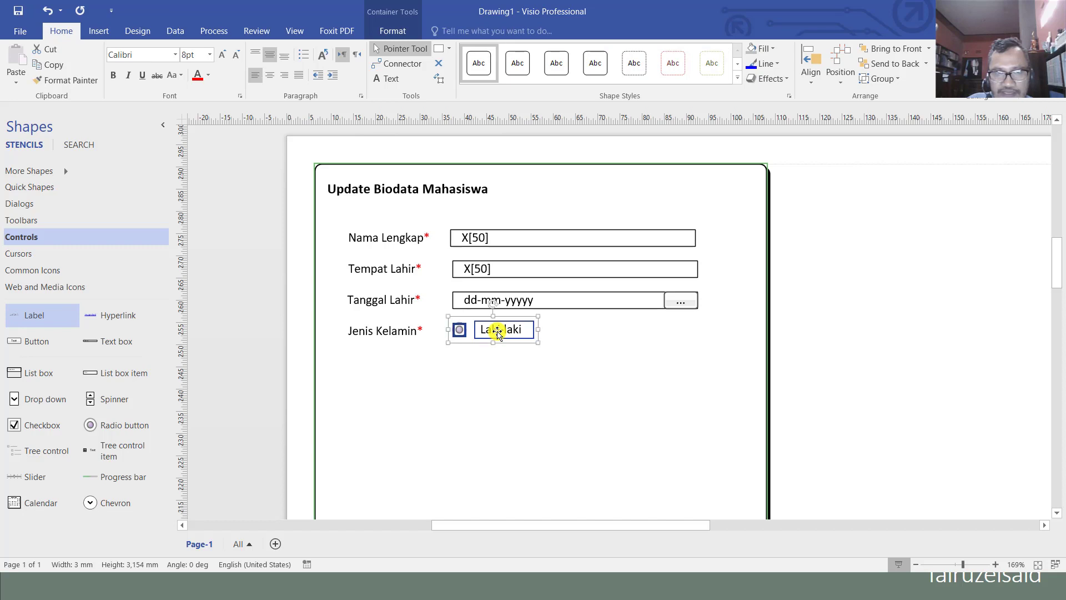
drag(498, 332, 599, 333)
click(595, 361)
click(599, 332)
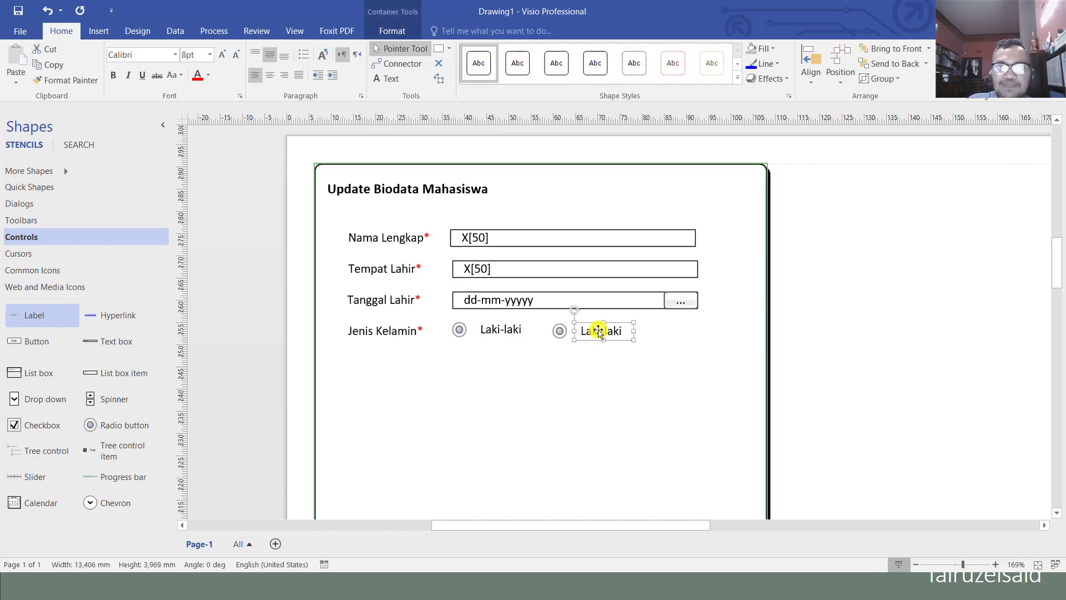
double_click(599, 332)
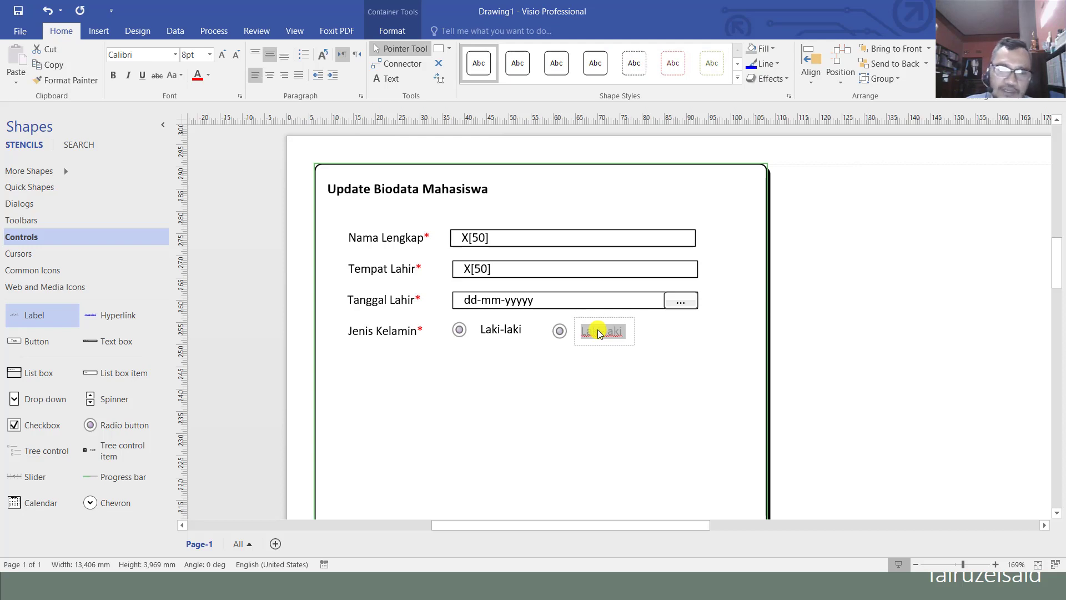
text(Perem)
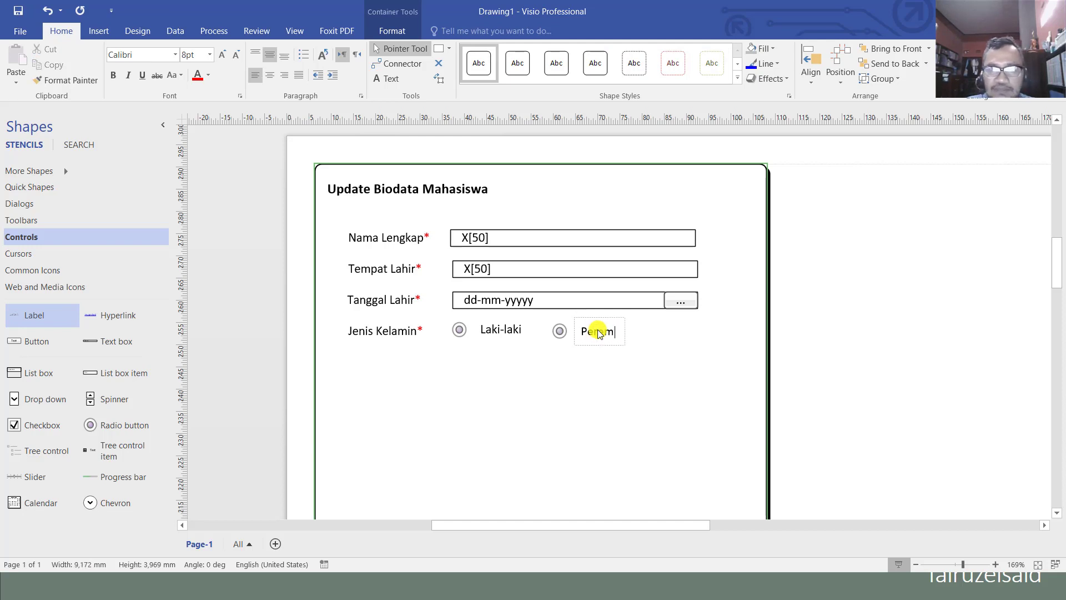
text(puan)
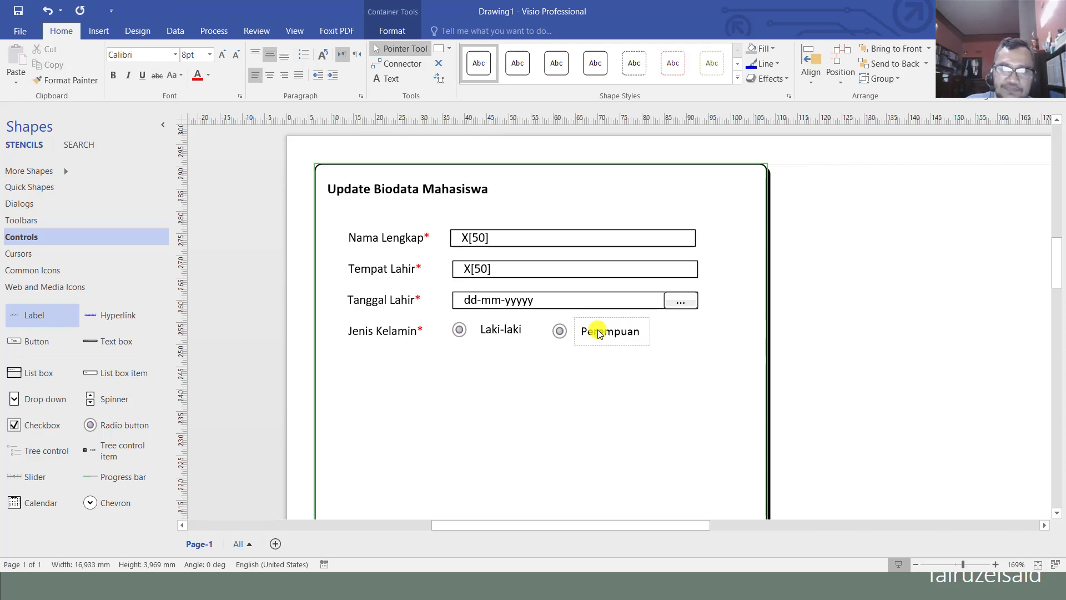
click(620, 386)
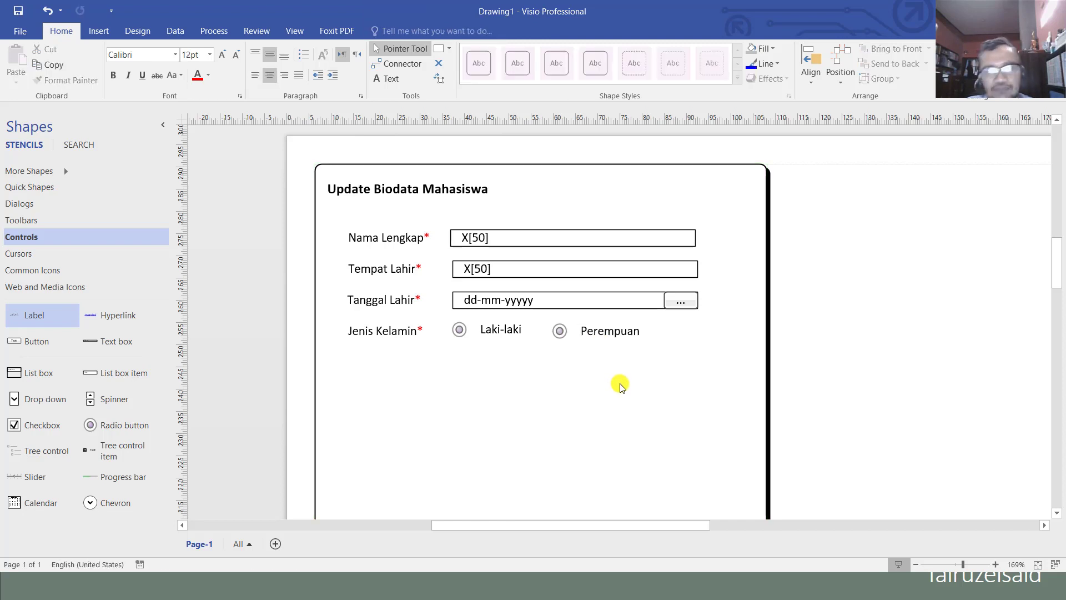
Set the "Laki-laki" radio button's state to On Hover and review its state options
click(457, 330)
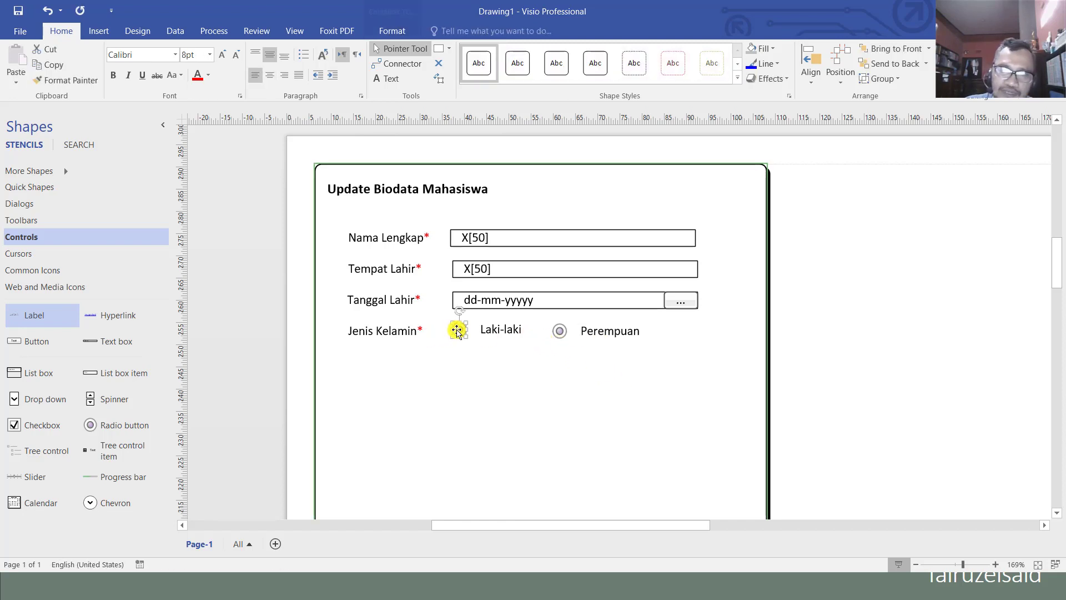
right_click(457, 331)
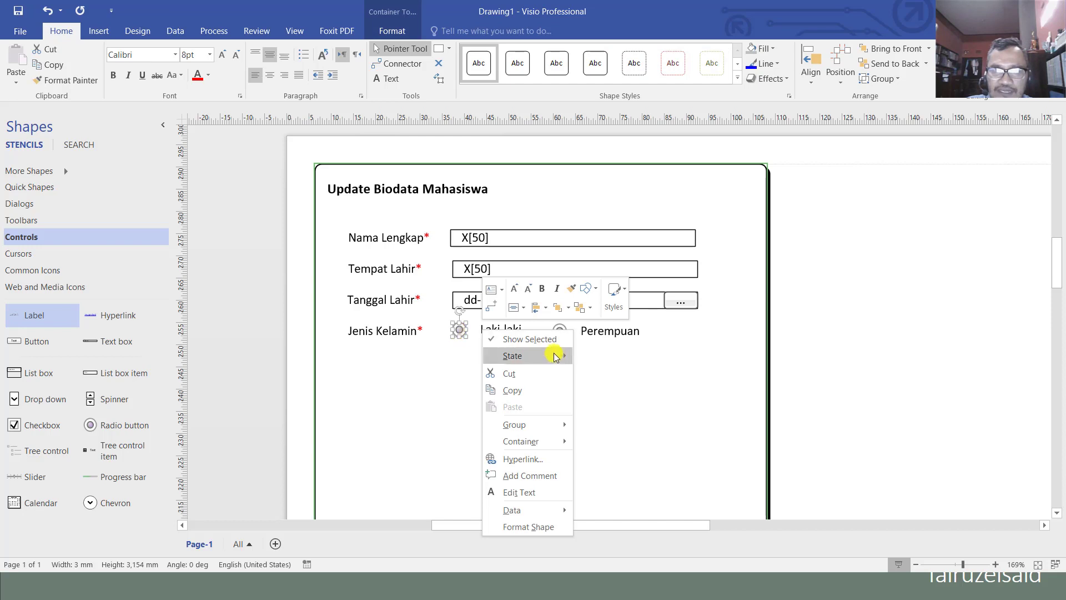
mouse_move(558, 355)
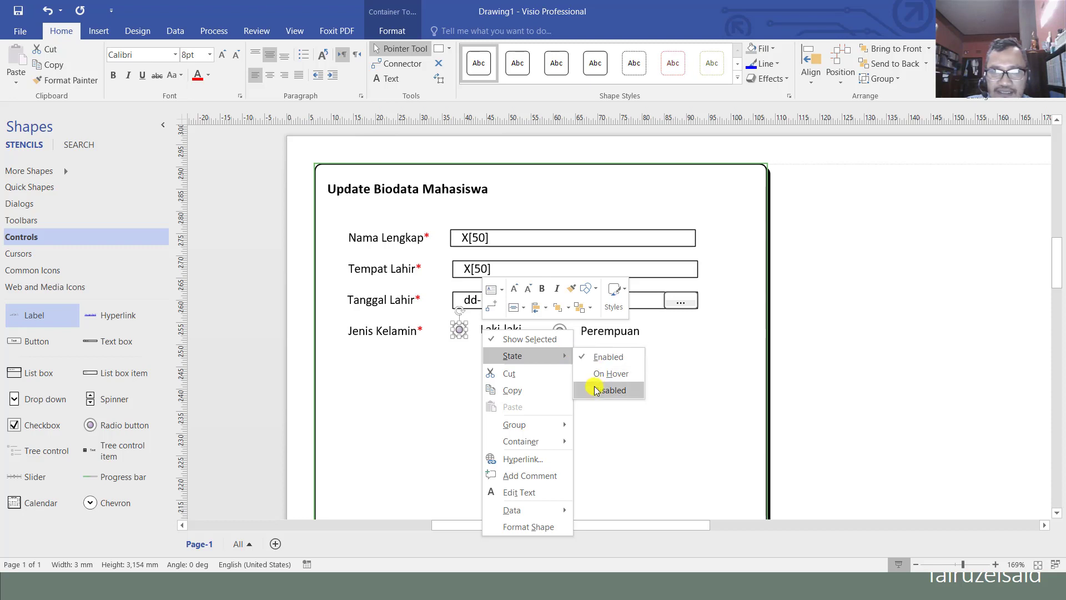
click(627, 379)
click(550, 385)
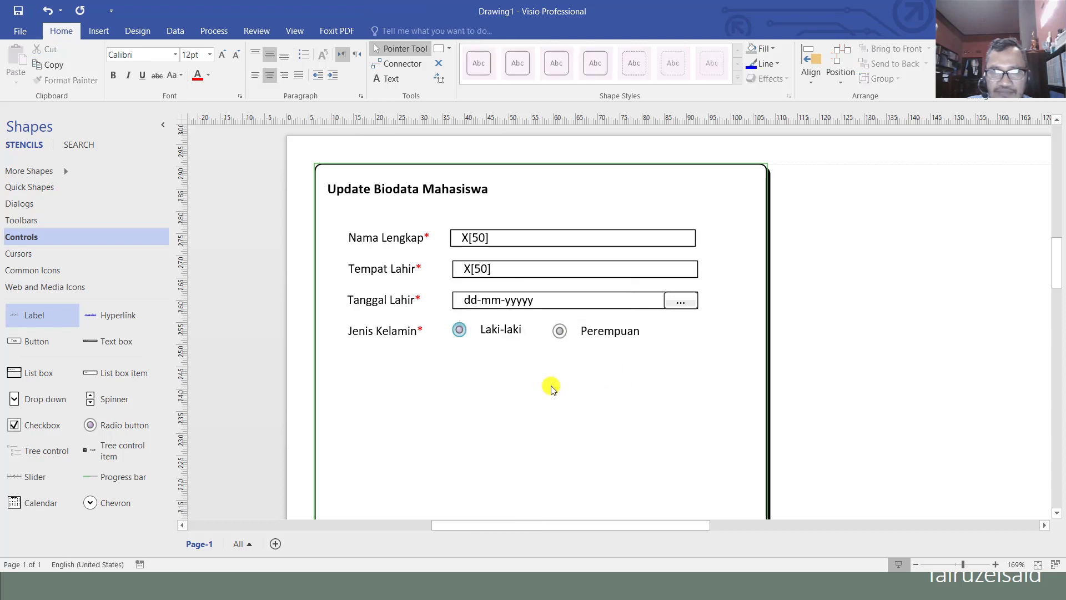
click(461, 331)
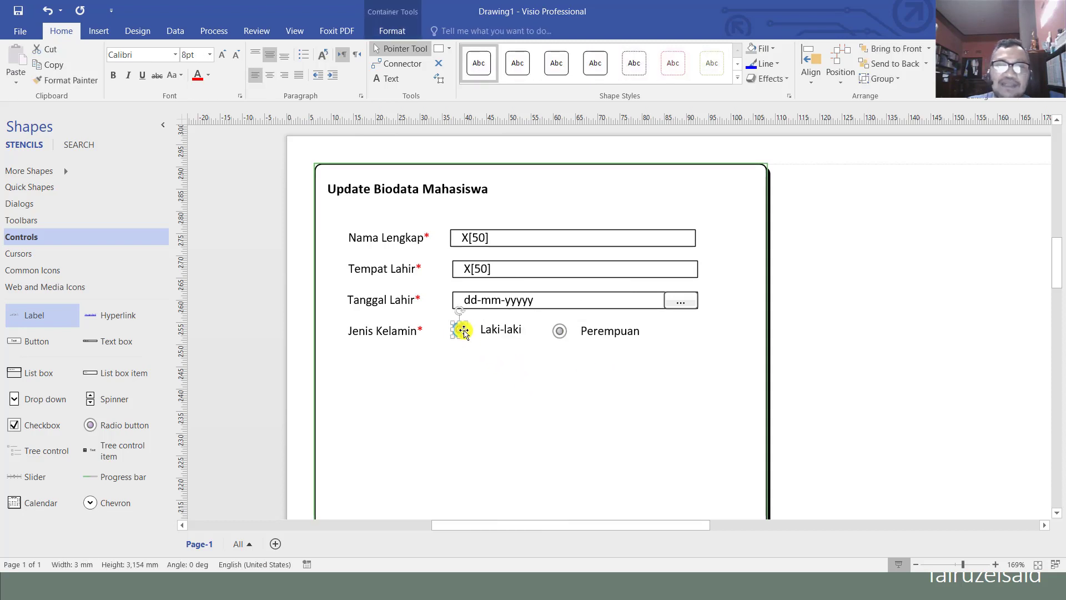
right_click(464, 330)
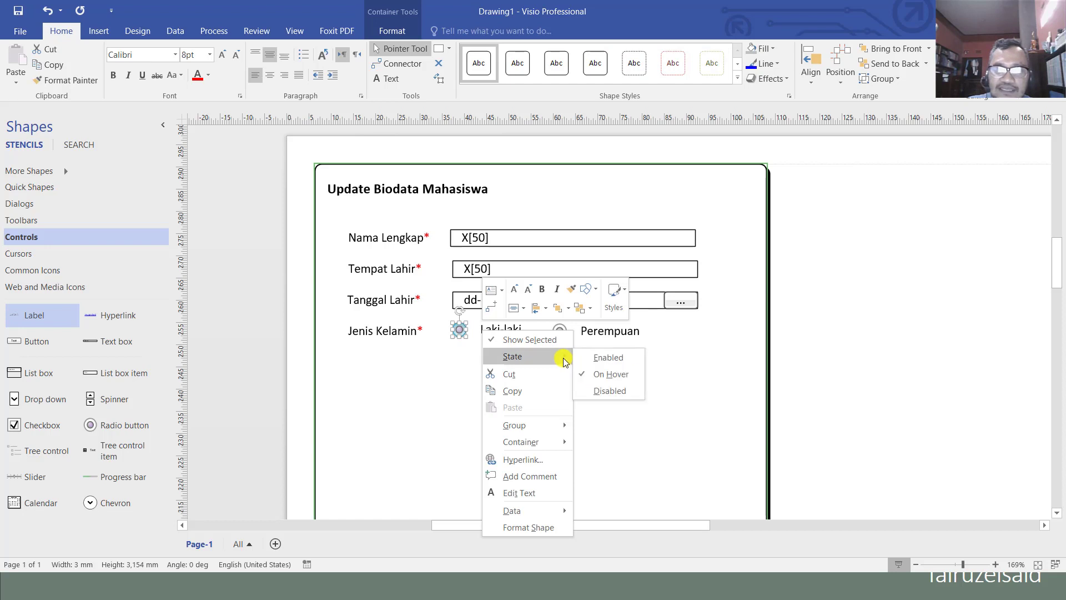
click(755, 379)
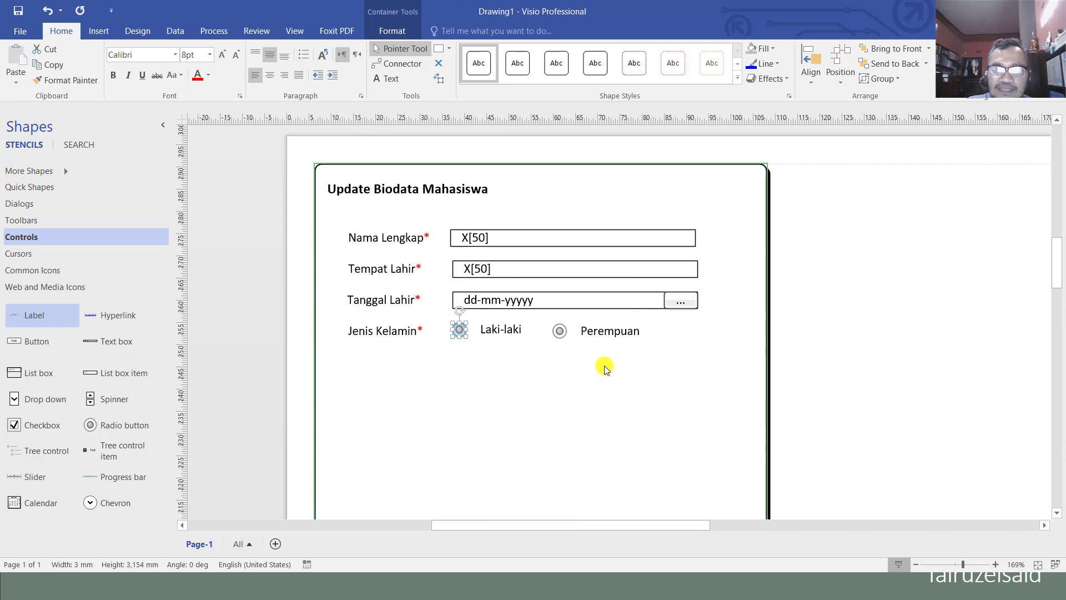
click(561, 368)
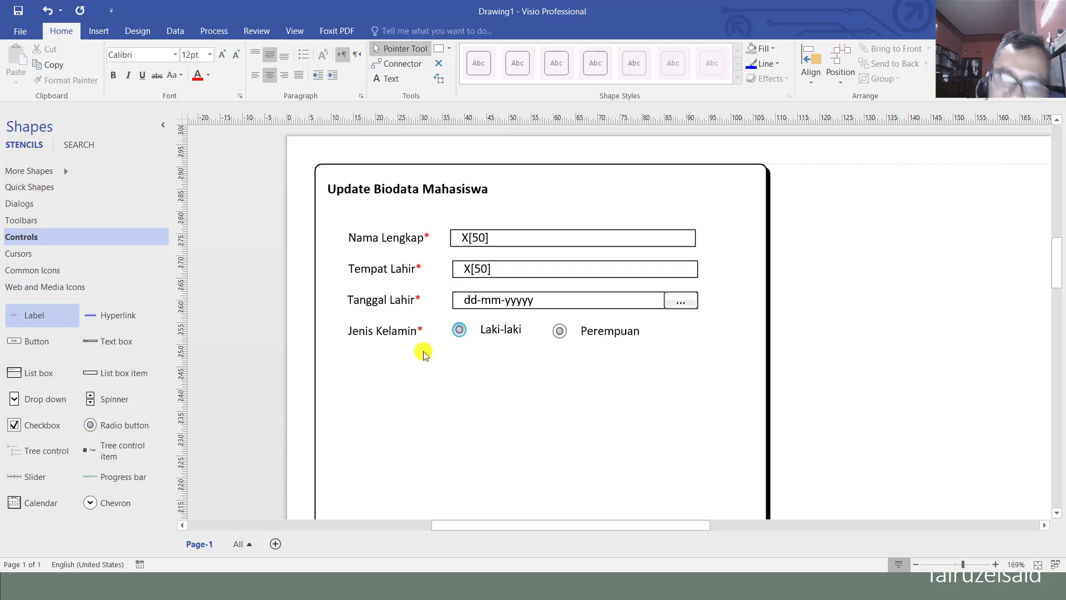
Set the "Laki-laki" radio button's state back to Enabled
click(460, 333)
right_click(460, 335)
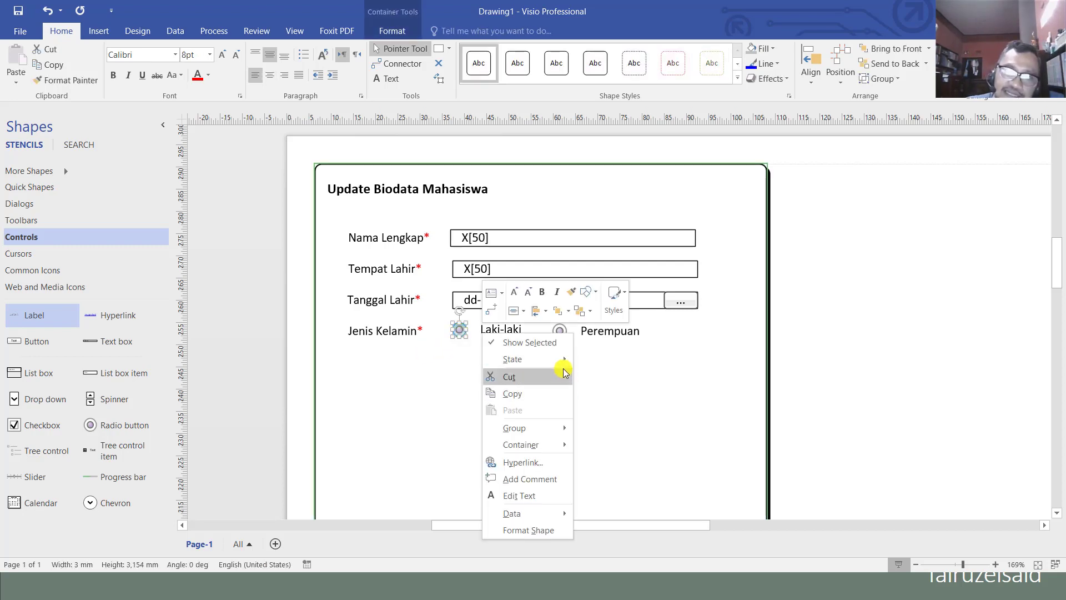
mouse_move(567, 361)
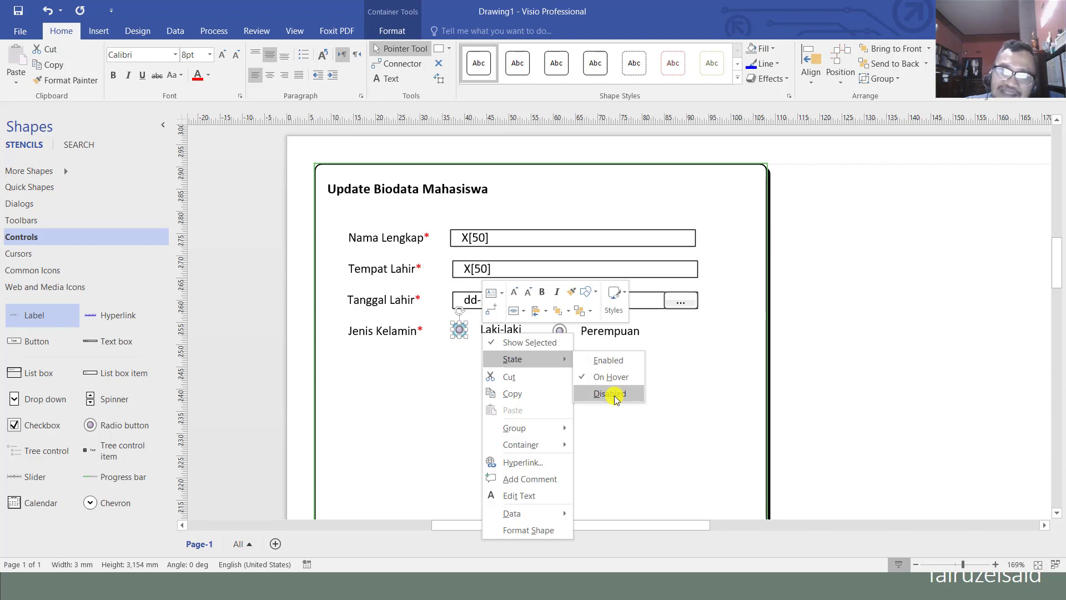
click(611, 360)
click(460, 363)
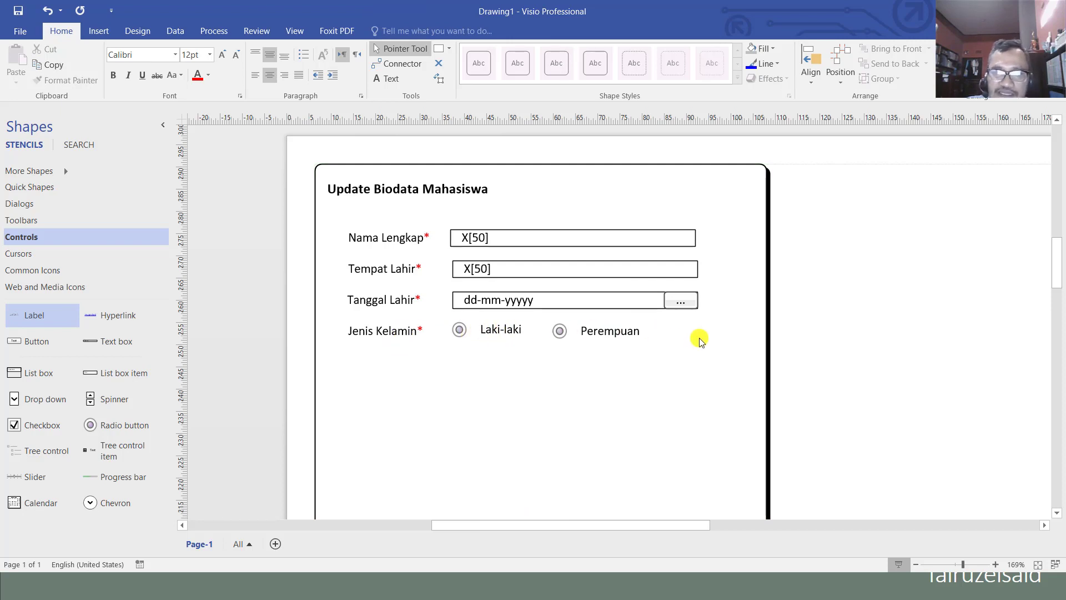
Switch the "Laki-laki" radio button to the On Hover state so it stands out as the chosen option
right_click(453, 331)
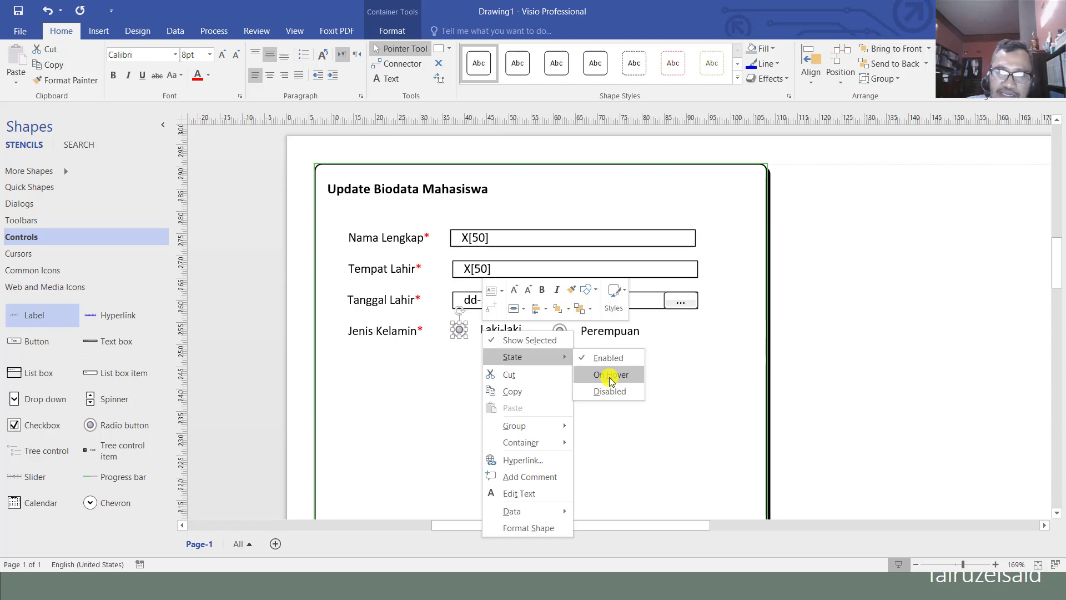
click(611, 376)
key(Escape)
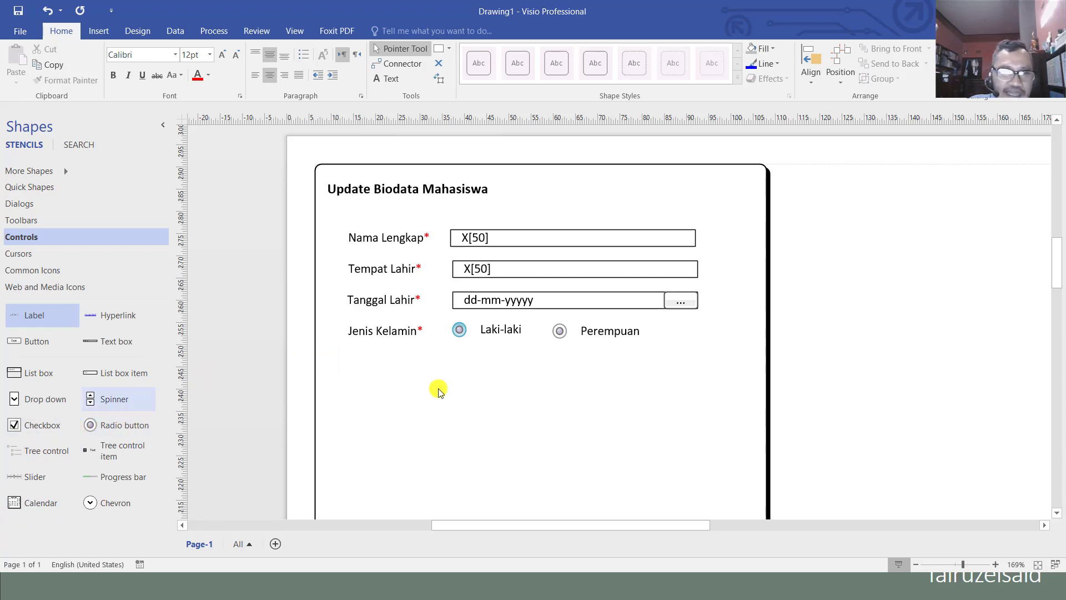
Duplicate the "Jenis Kelamin" label one row below and replace its whole text, including the asterisk, with "Hobby"
click(389, 336)
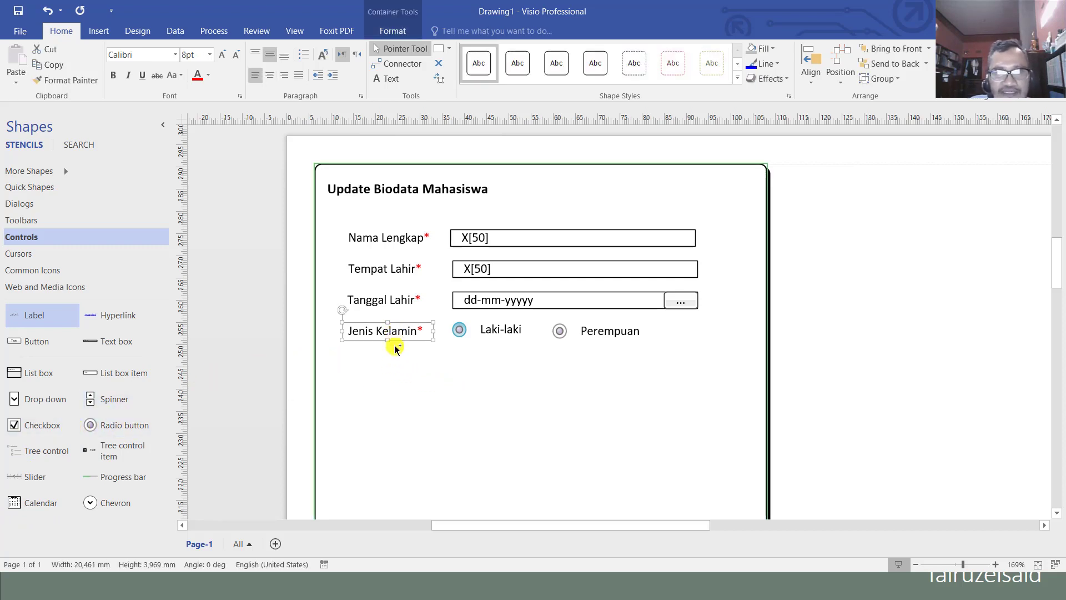
drag(395, 349, 395, 366)
double_click(397, 367)
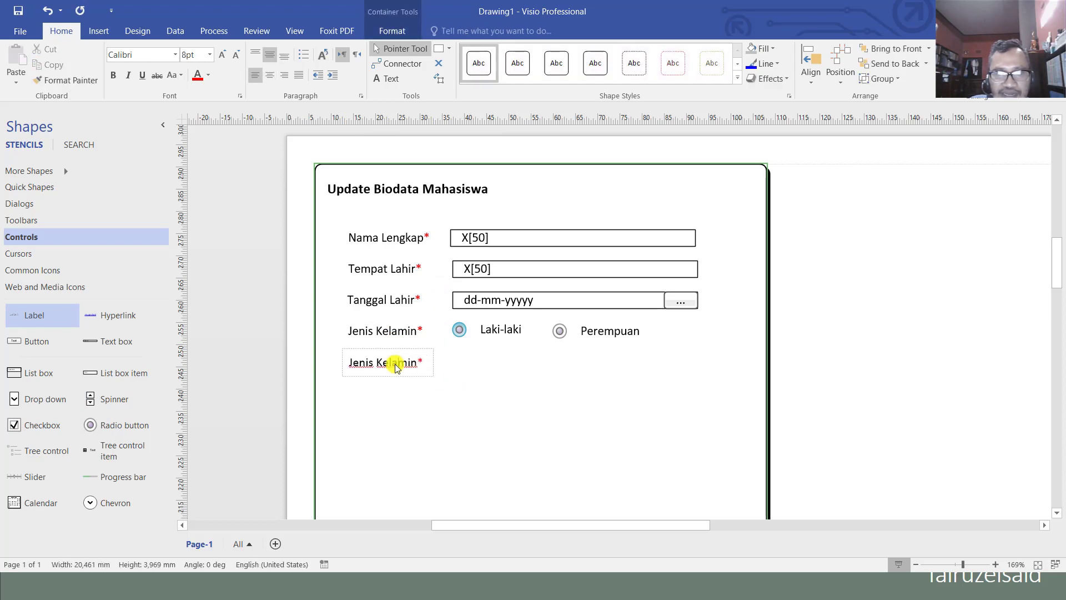
text(H)
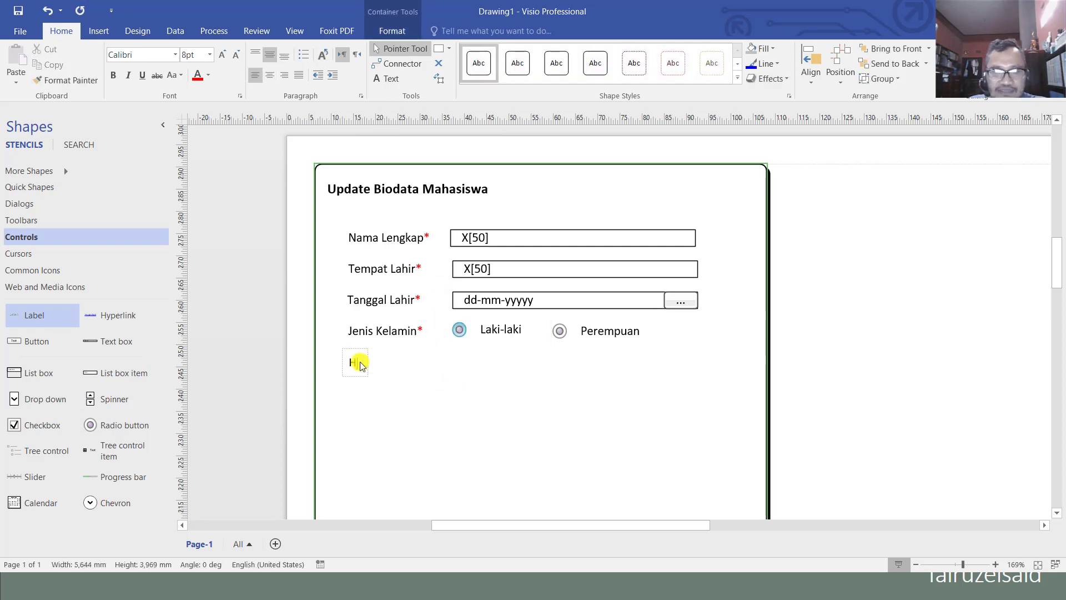
text(obby)
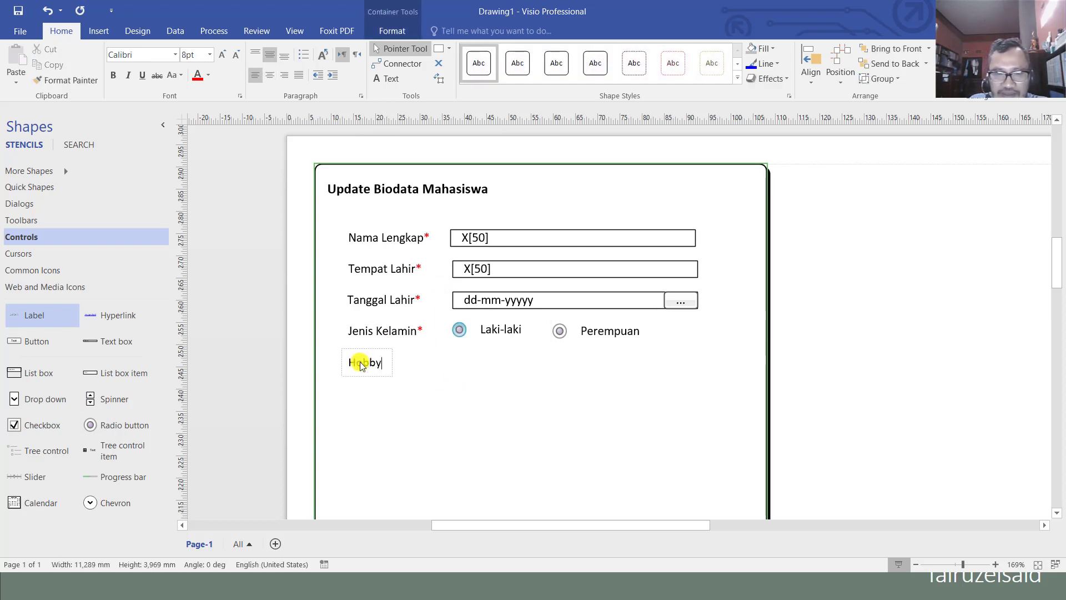
click(473, 392)
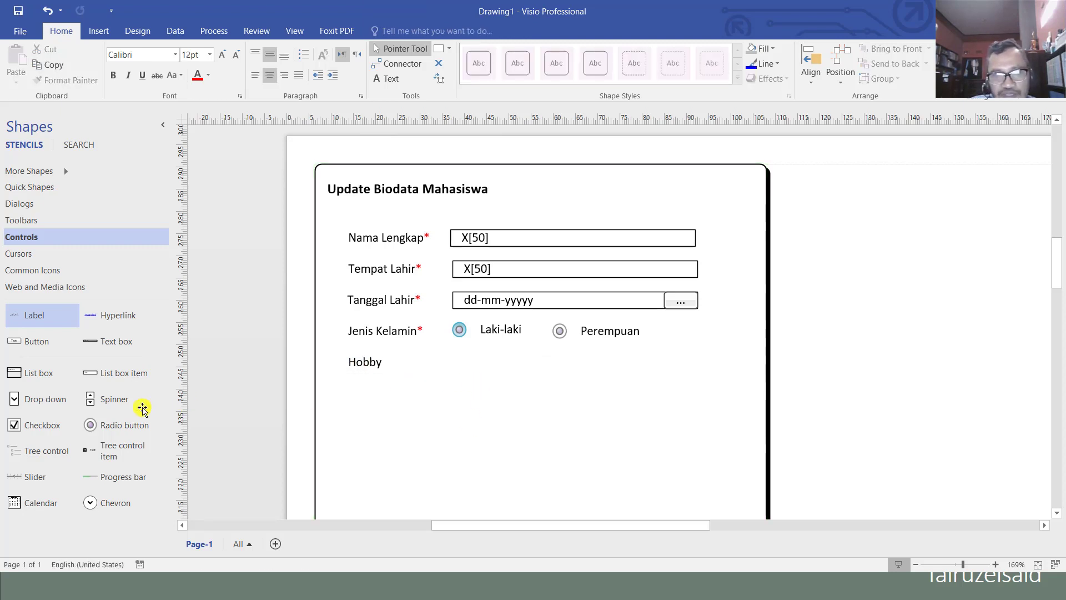
Place a checkbox in the Hobby row and label it "Membaca" using an edited copy of the "Laki-laki" label
click(48, 431)
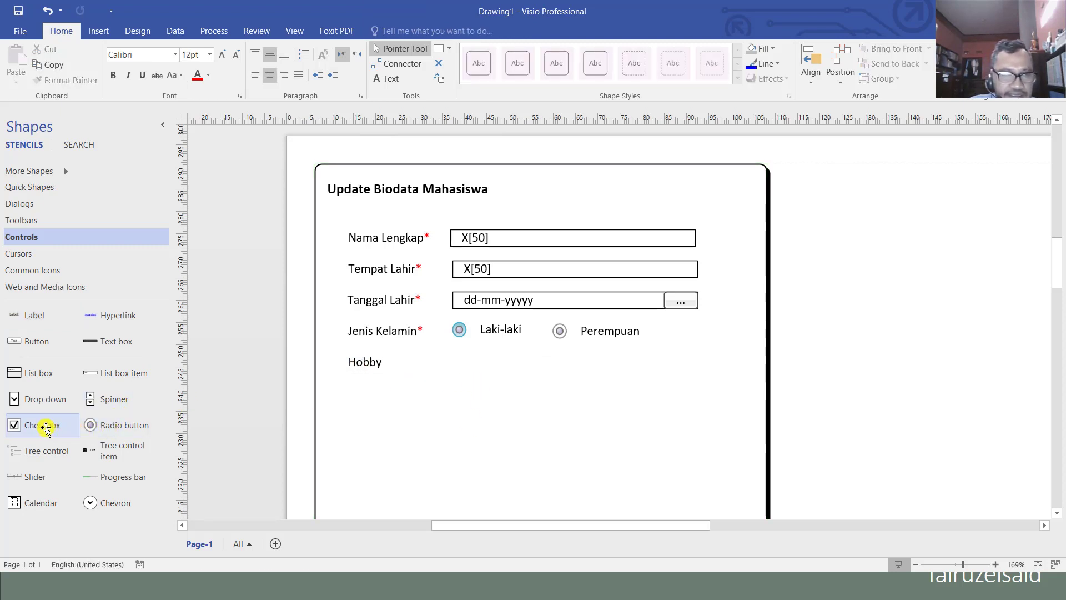
drag(46, 429, 459, 365)
click(503, 329)
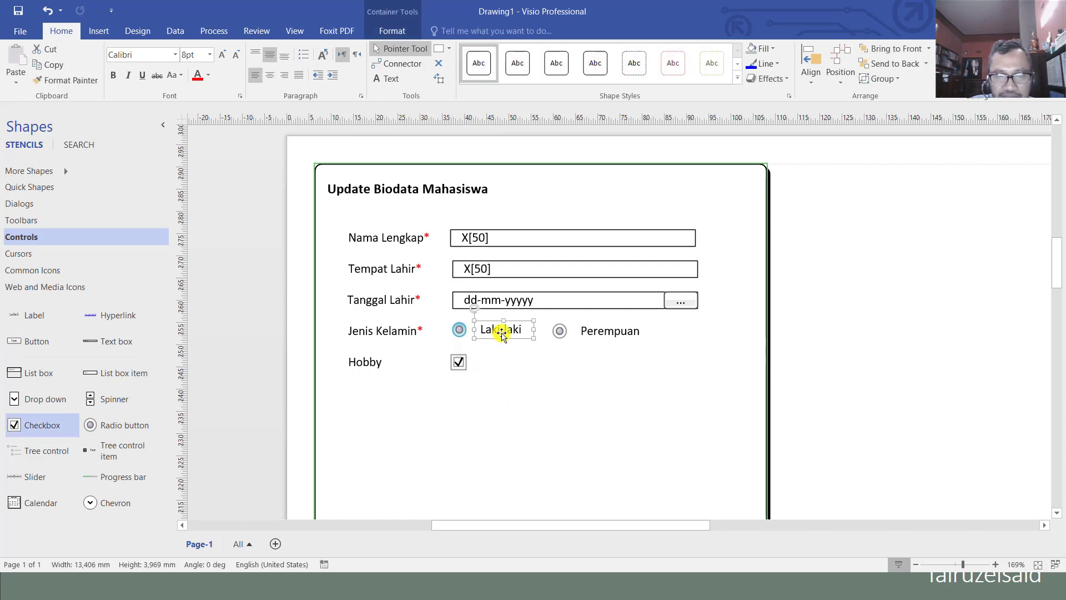
drag(504, 331, 500, 364)
double_click(500, 364)
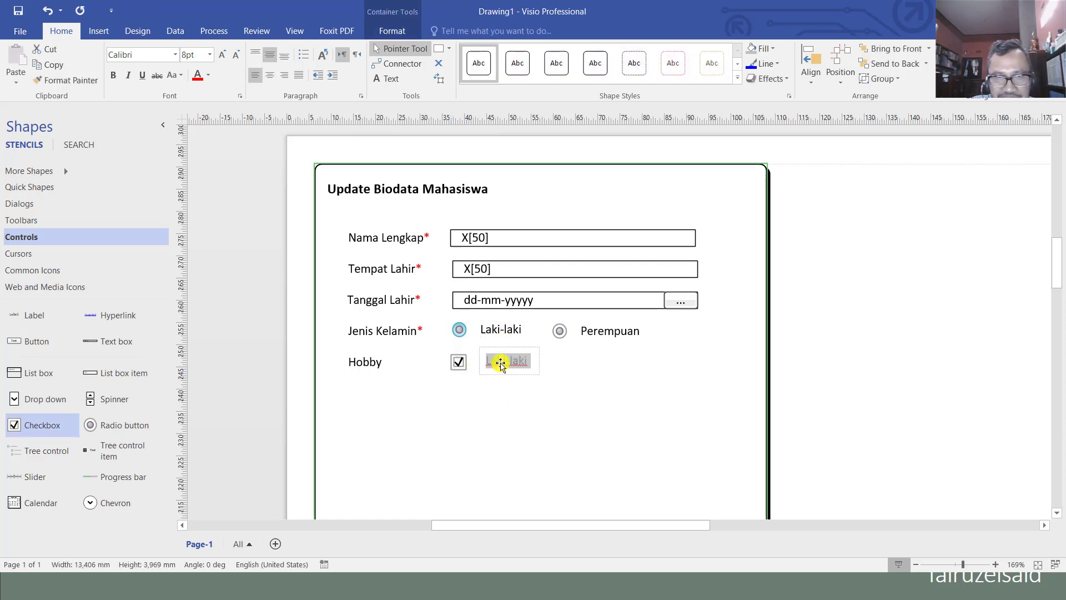
text(Makan)
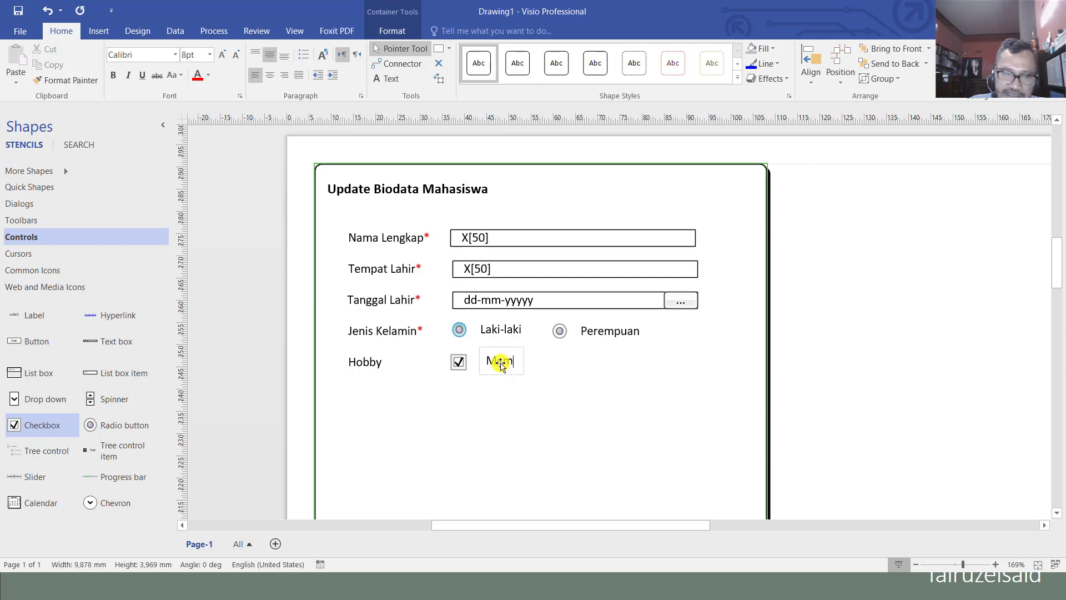
text(baca)
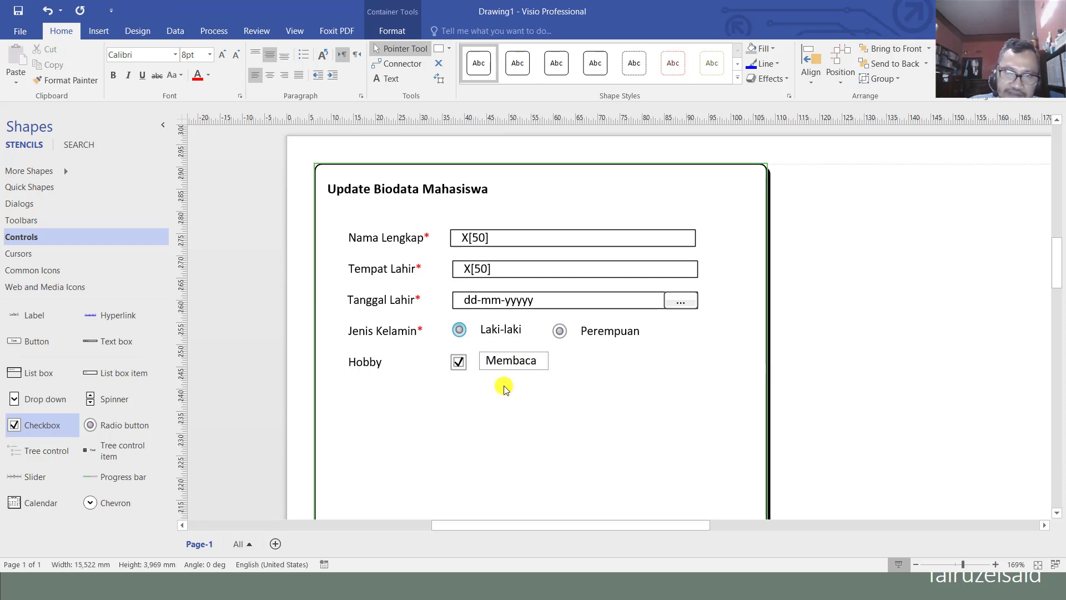
click(504, 385)
Duplicate the "Membaca" checkbox and its label further along the Hobby row and change the copied label to "Menulis"
click(458, 362)
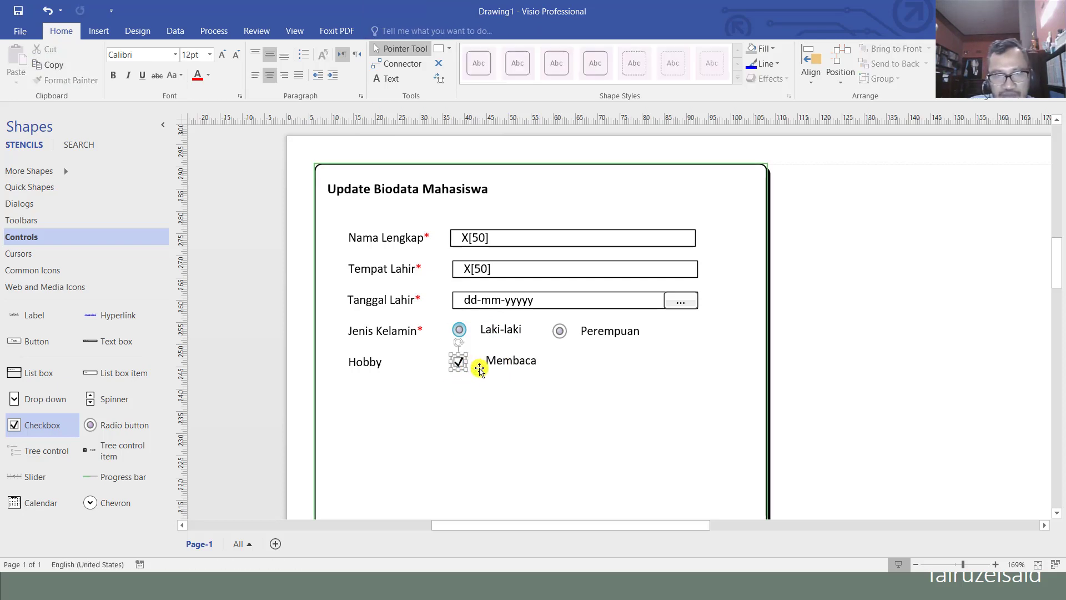
click(512, 364)
drag(520, 365, 624, 365)
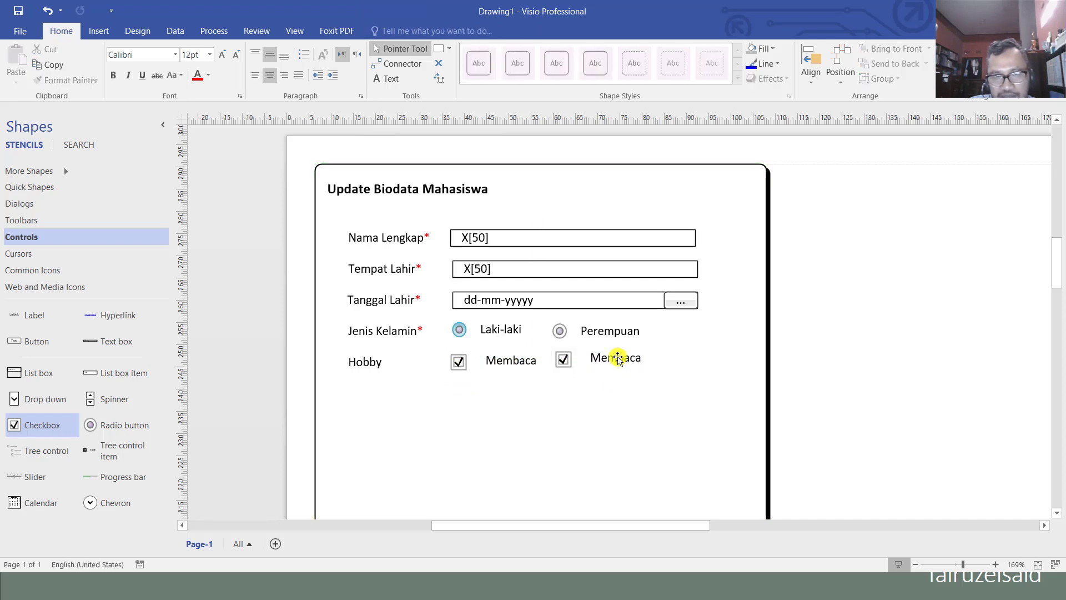
double_click(618, 358)
text(Menul)
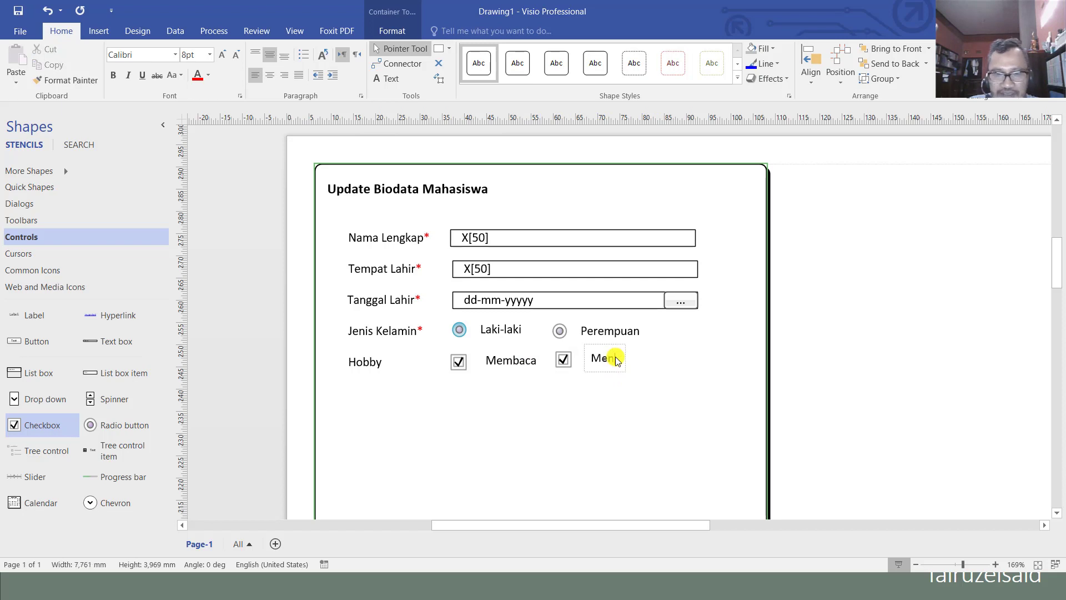
text(is)
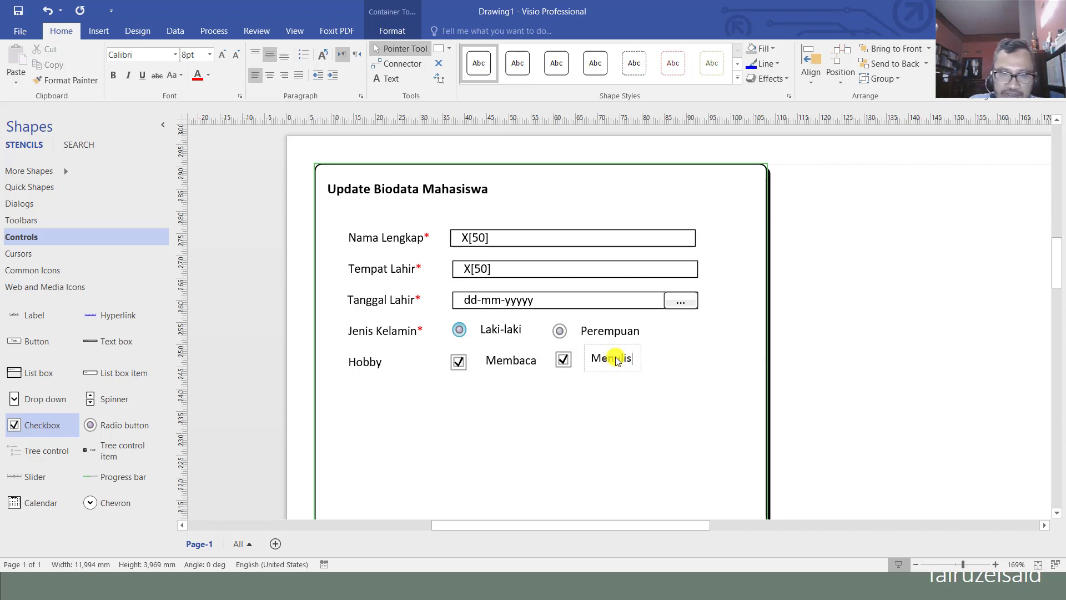
click(621, 413)
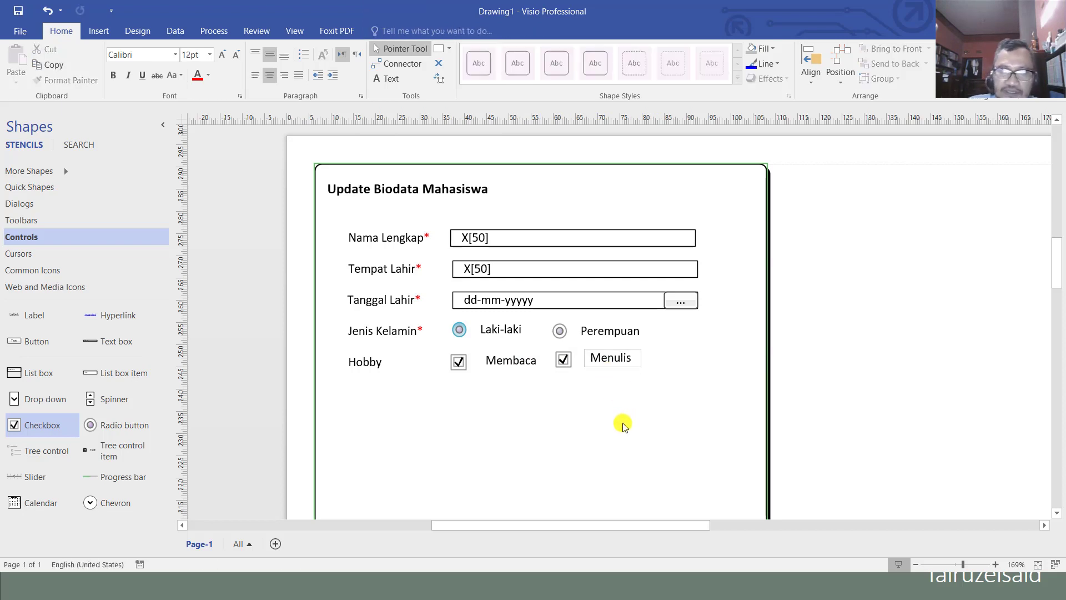
Duplicate the "Membaca" and "Menulis" checkboxes with their labels one row below
click(465, 363)
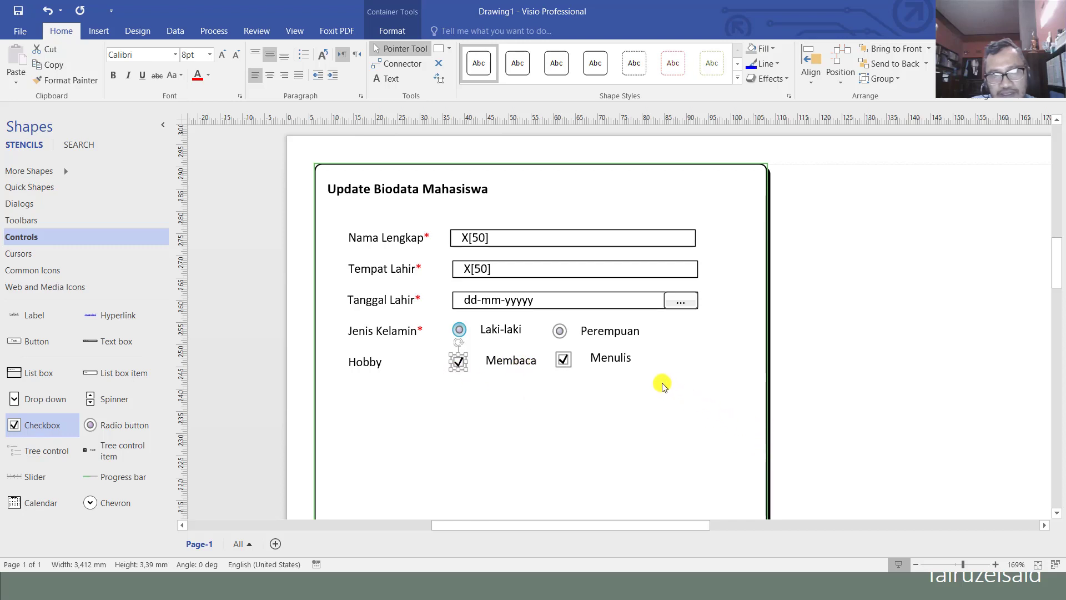
shift+click(508, 361)
shift+click(563, 359)
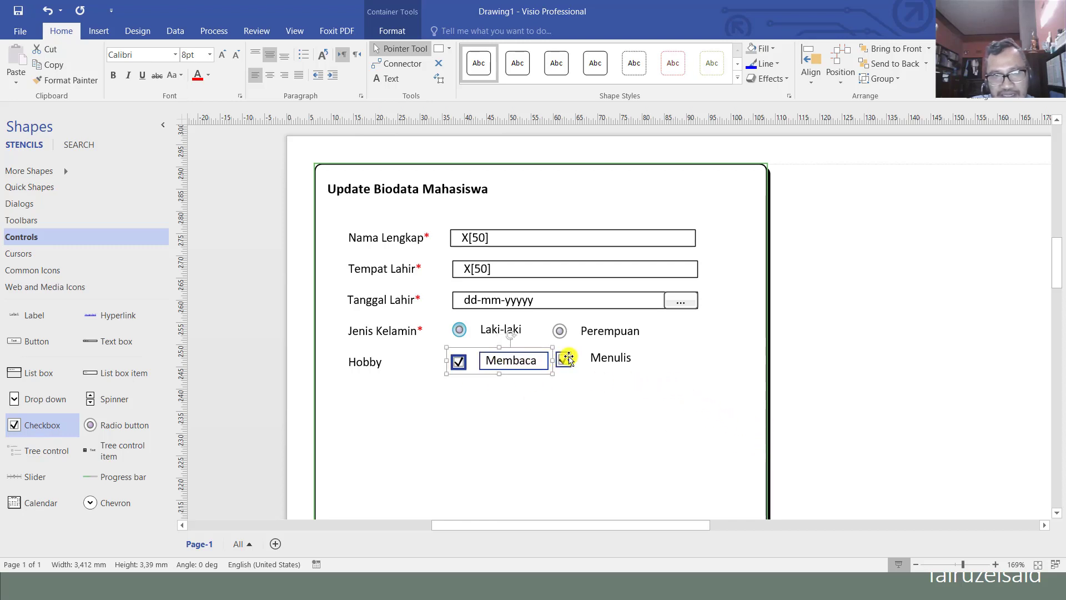
shift+click(614, 359)
drag(612, 358, 613, 387)
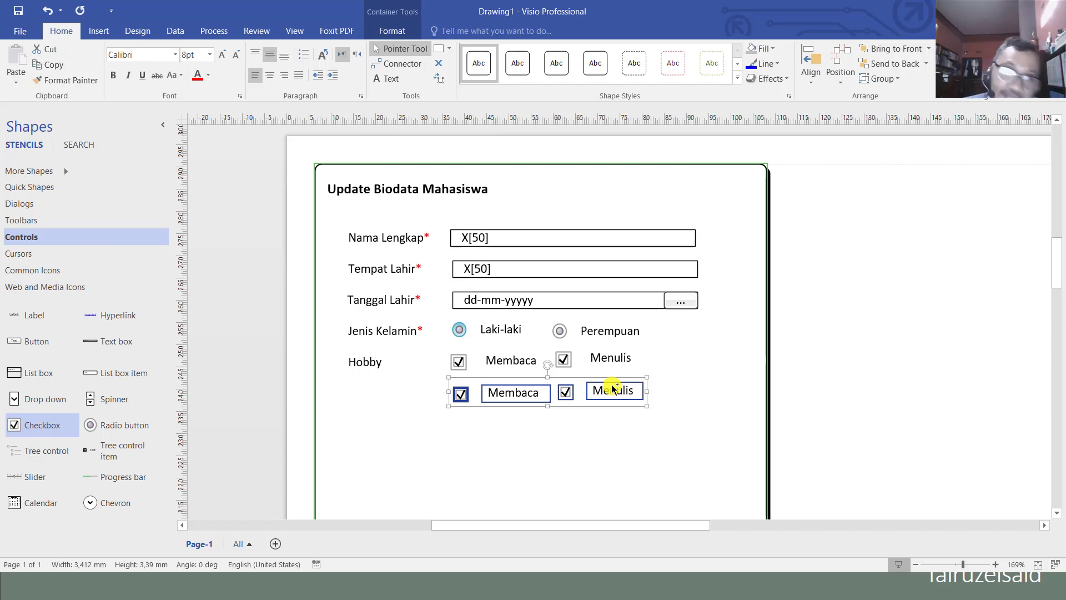
scroll(613, 388, down, 3)
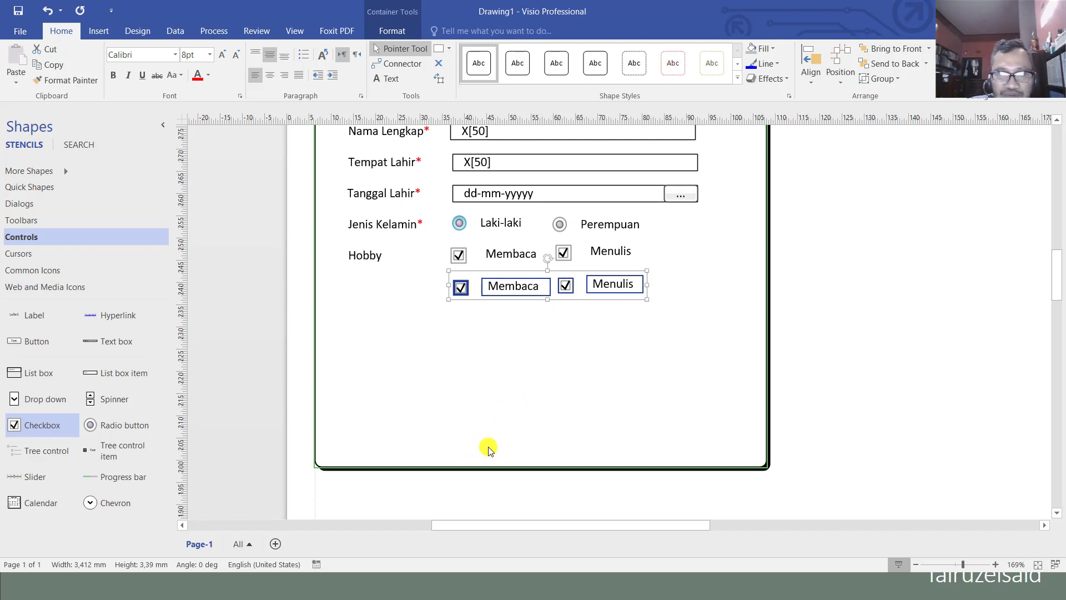
scroll(489, 448, up, 3)
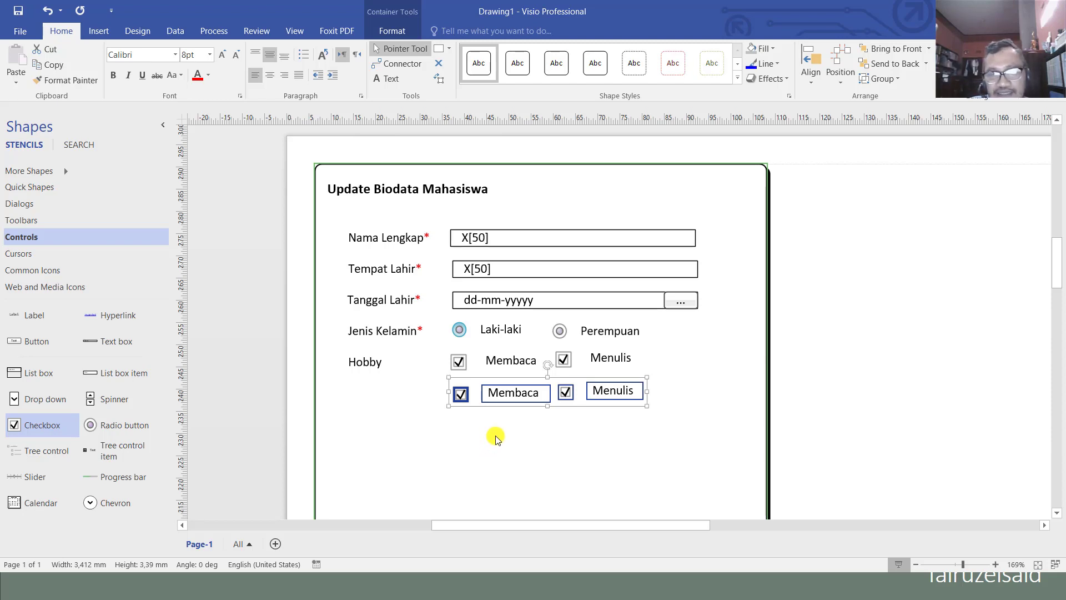
click(496, 439)
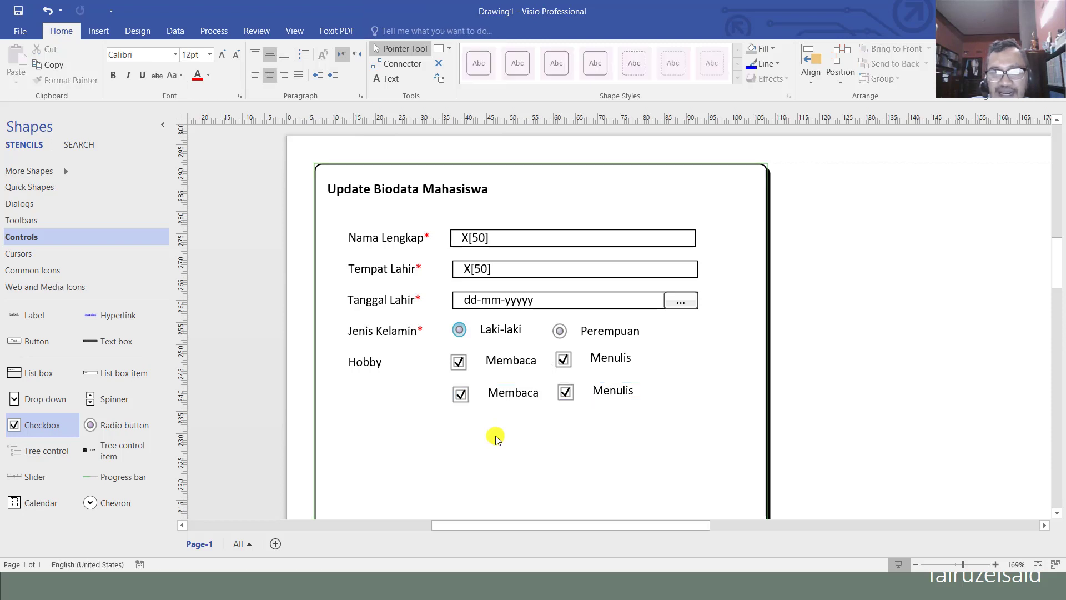
Rename the second-row Hobby labels as "Seni" and "Olahraga"
double_click(517, 394)
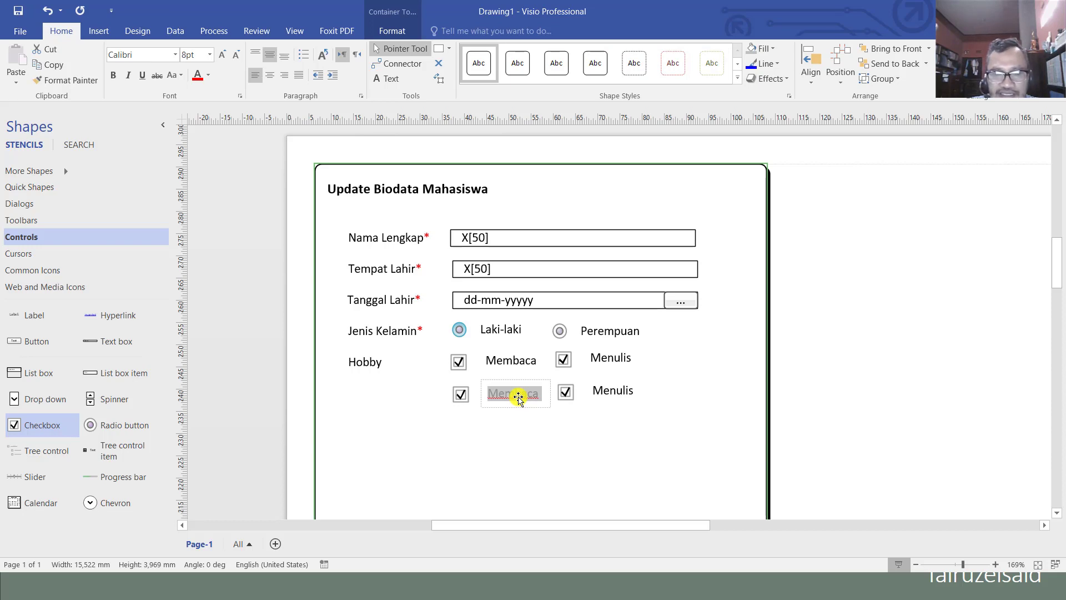
text(Seni)
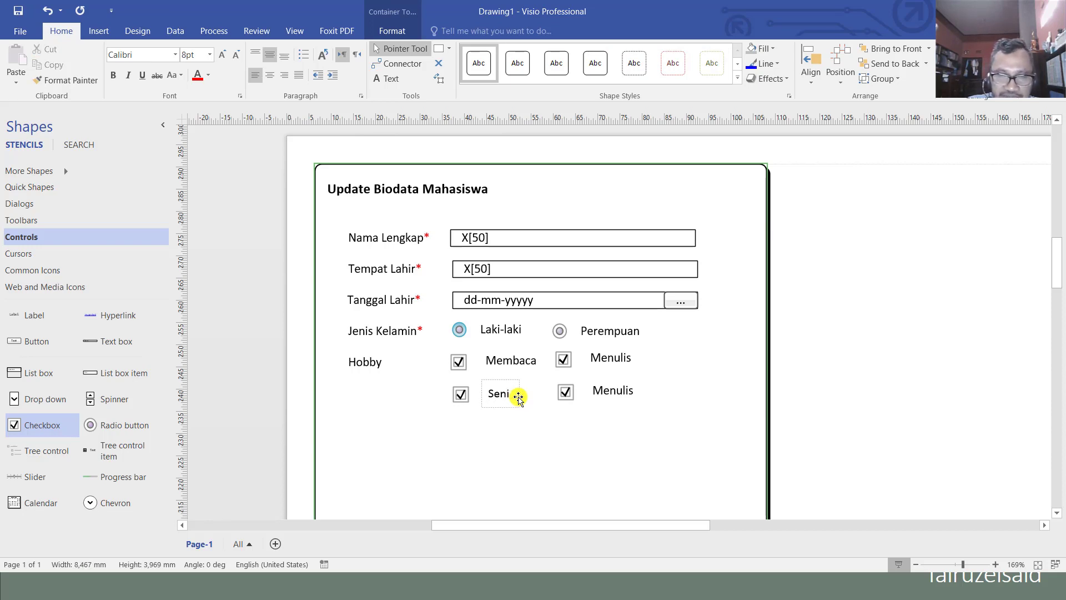
double_click(608, 393)
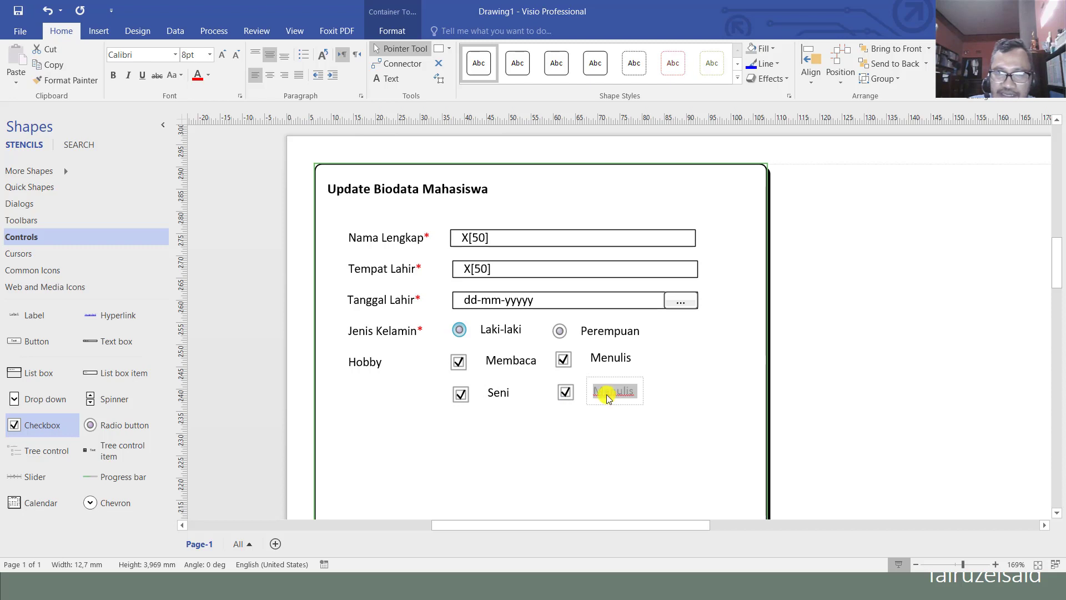
text(Olahraga)
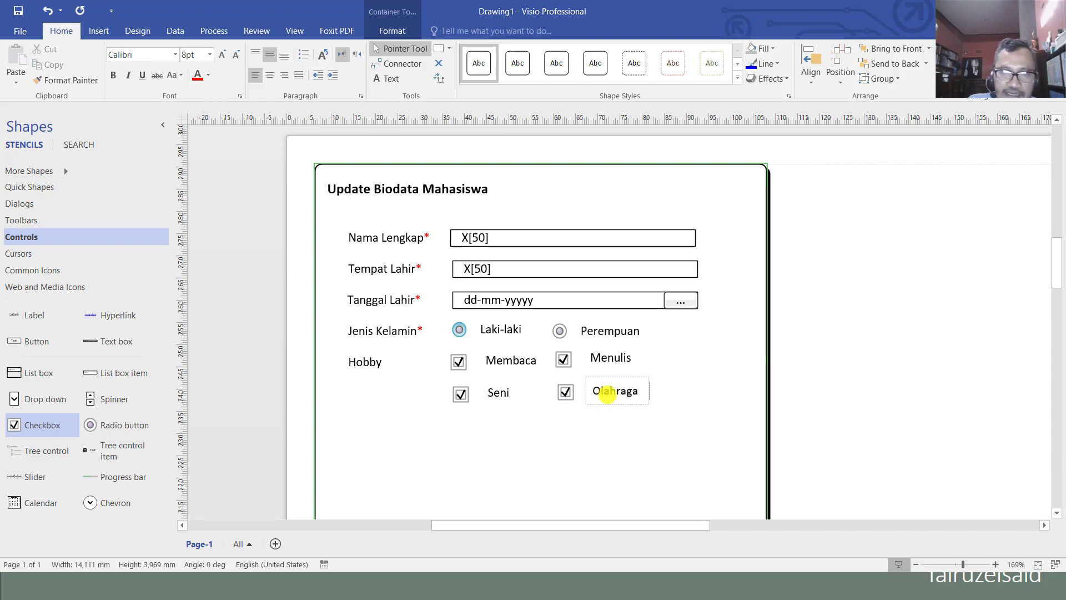
click(598, 420)
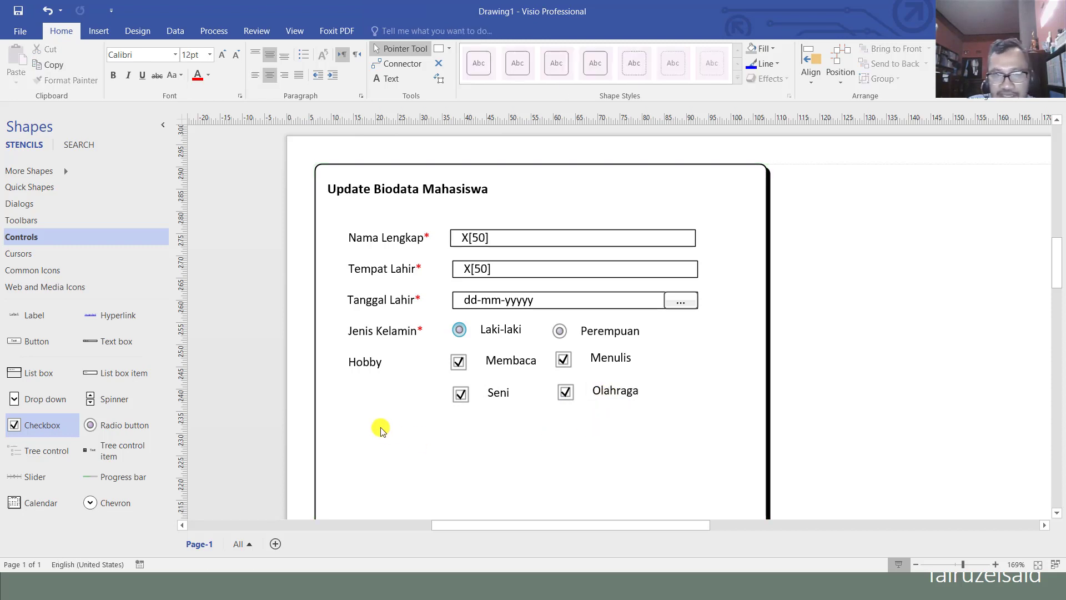
Duplicate the "Seni" checkbox and its label one row below and change the copied label to "Lainnya"
click(462, 393)
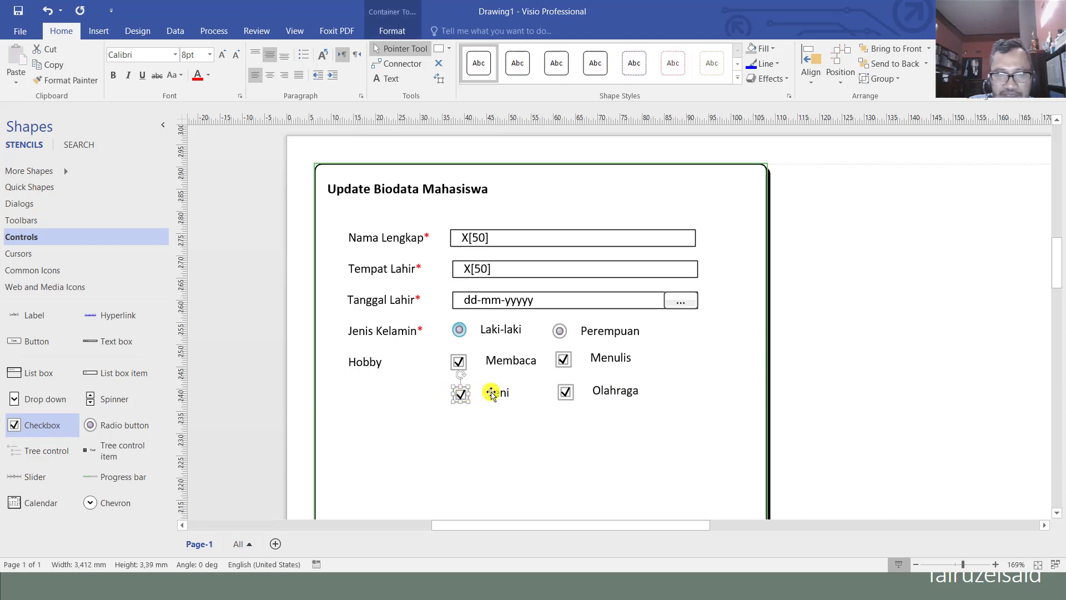
drag(494, 393, 501, 428)
double_click(501, 426)
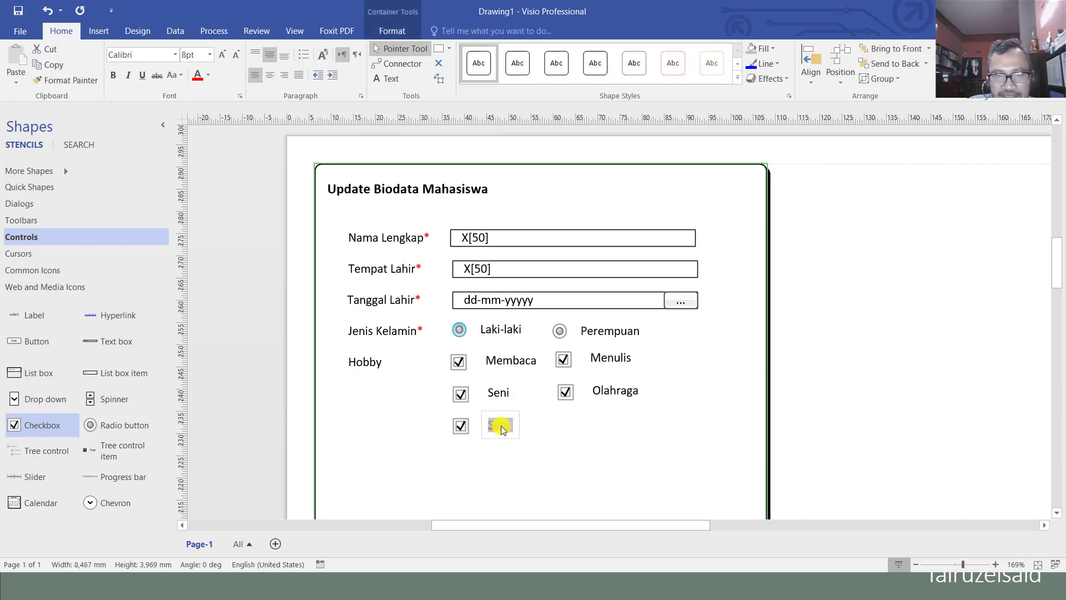
text(Lain)
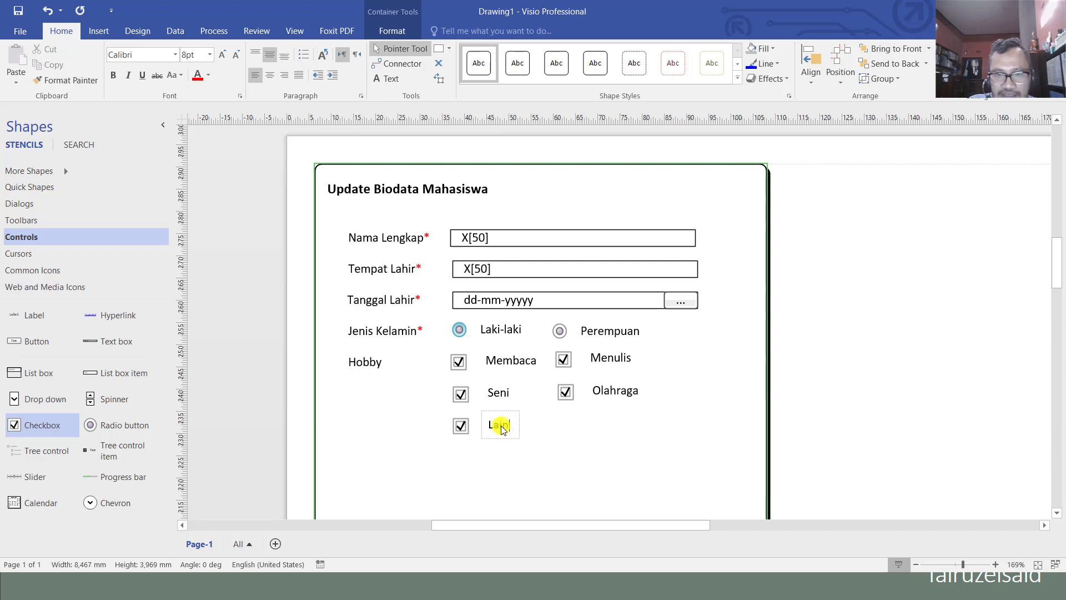
text(nya)
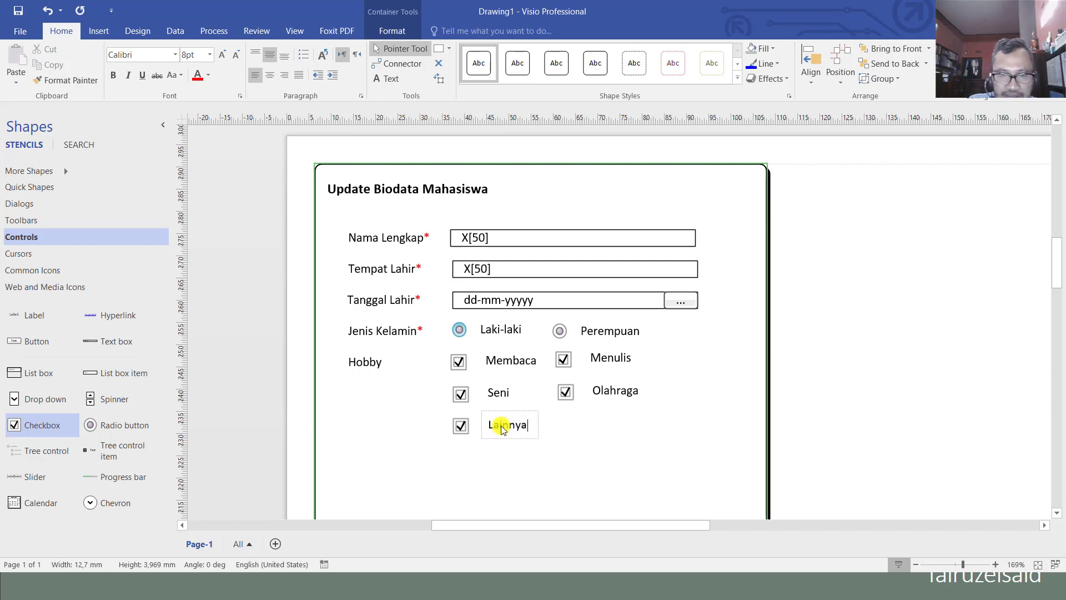
click(608, 425)
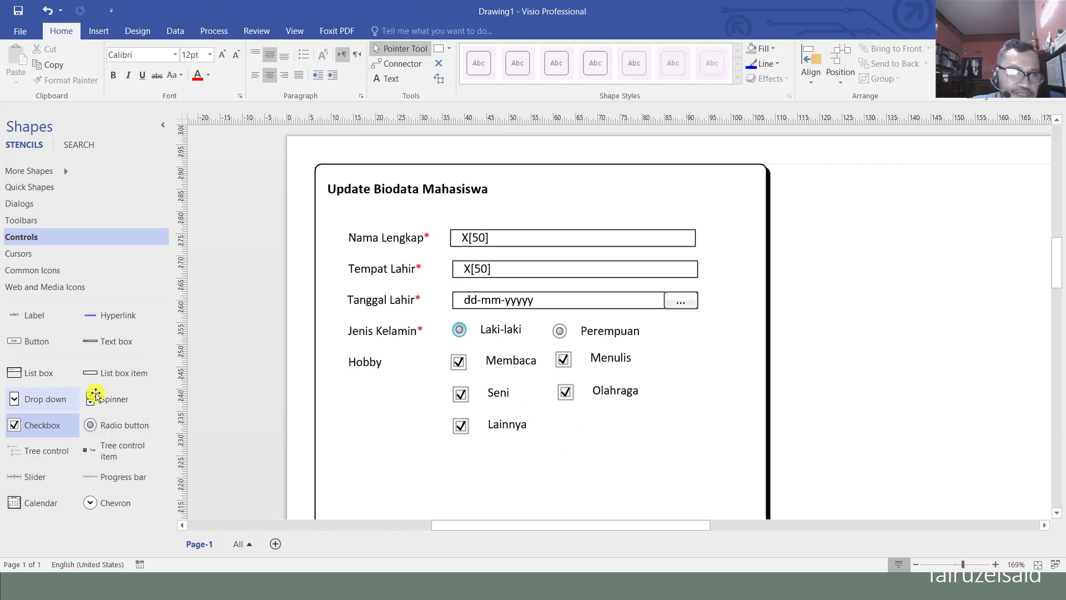
Add a text box beside "Lainnya", narrow it to about 33 mm wide, and replace its text with "X[50]"
mouse_move(111, 342)
mouse_down()
mouse_move(387, 371)
mouse_move(681, 442)
mouse_move(648, 425)
mouse_up()
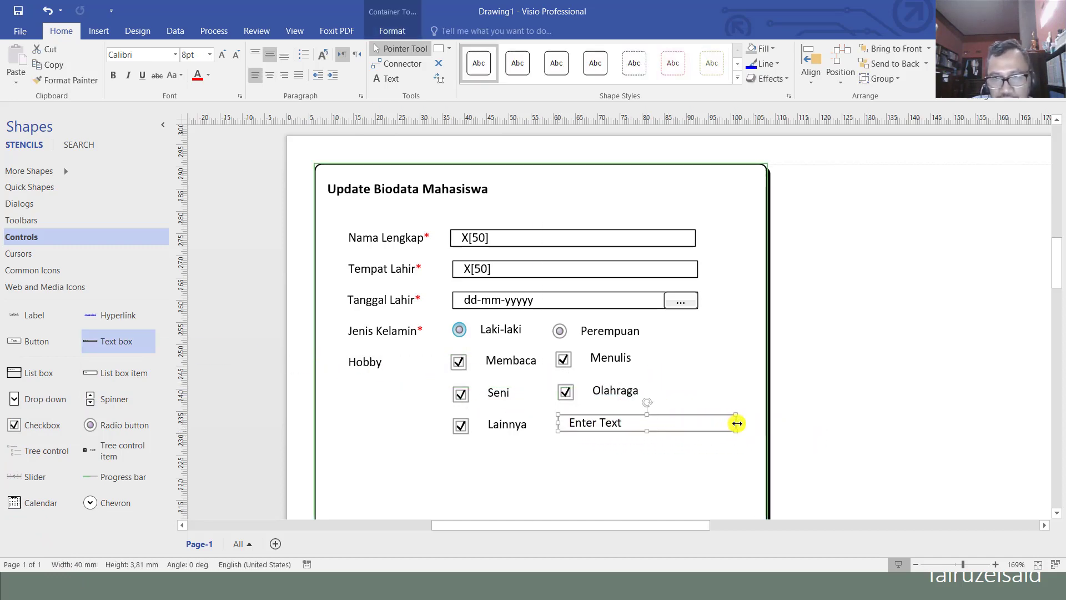
drag(730, 424, 704, 422)
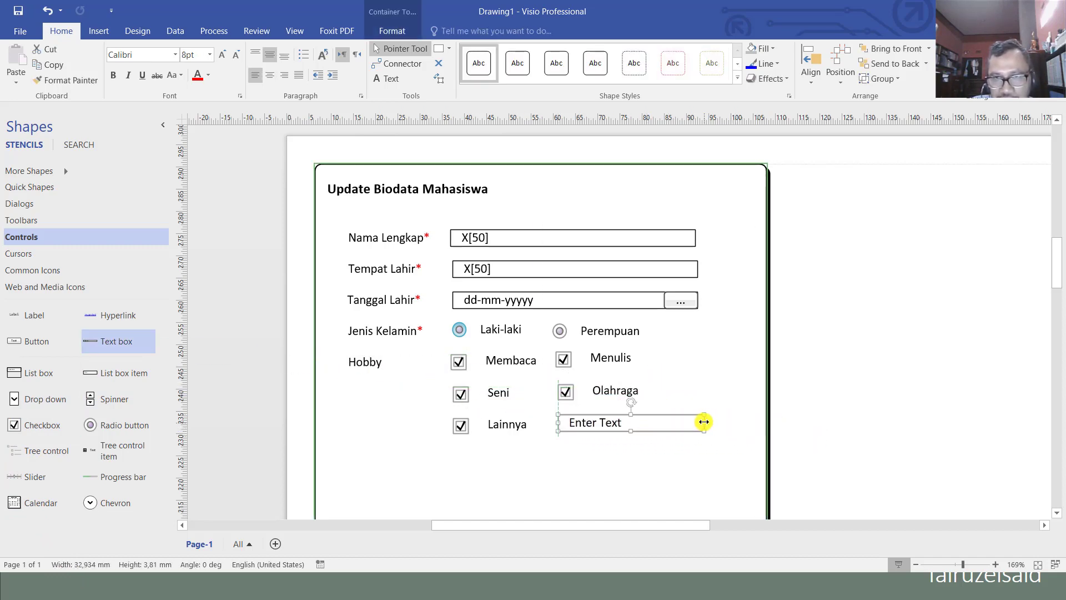
double_click(587, 425)
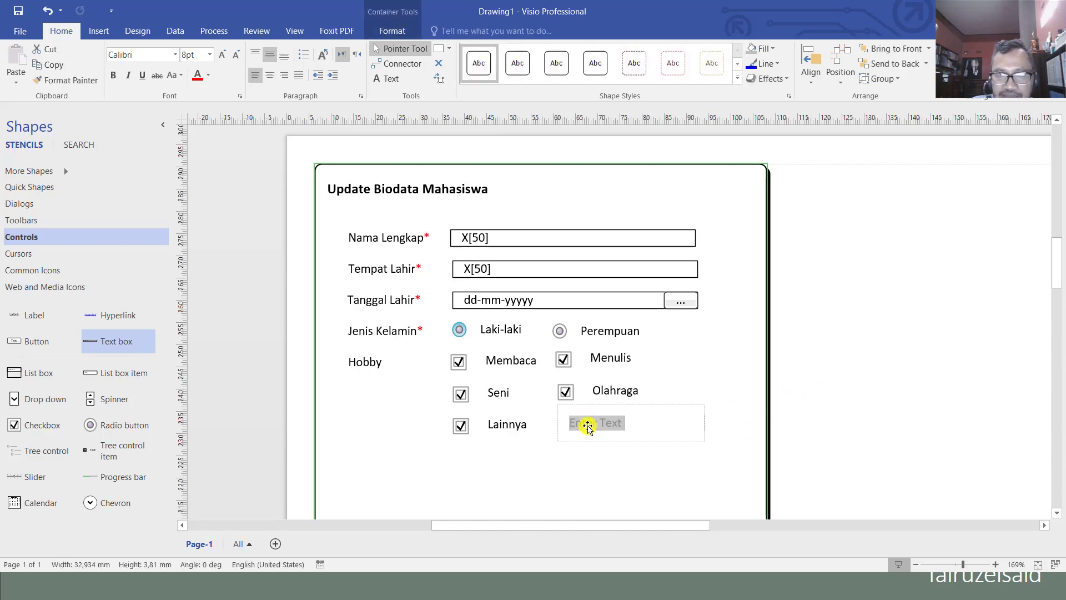
text(X)
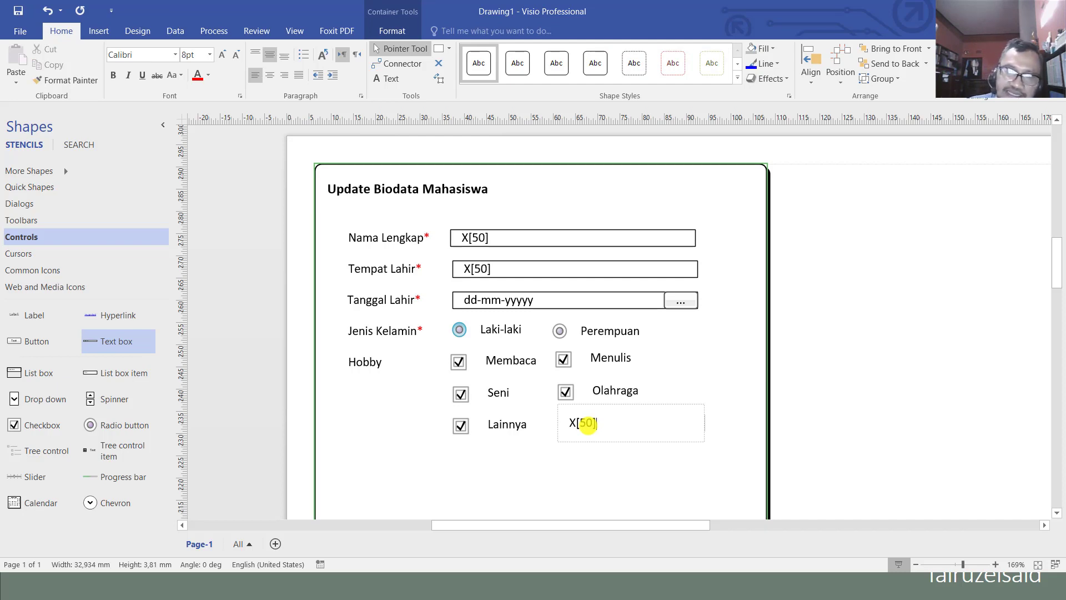
text([50])
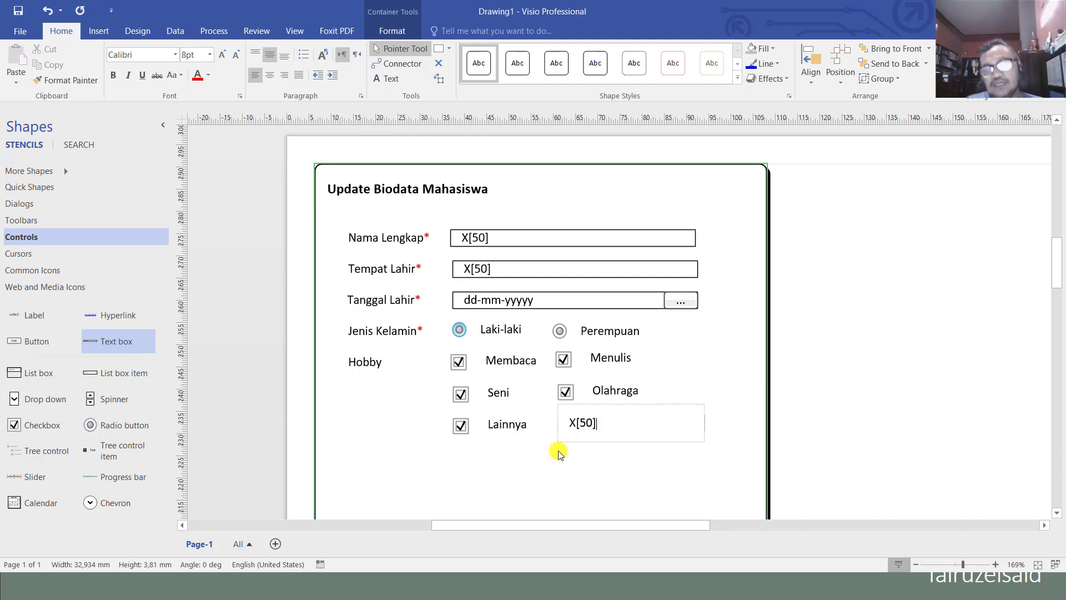
click(596, 494)
Set the "Membaca" checkbox to Unselected
scroll(597, 493, down, 3)
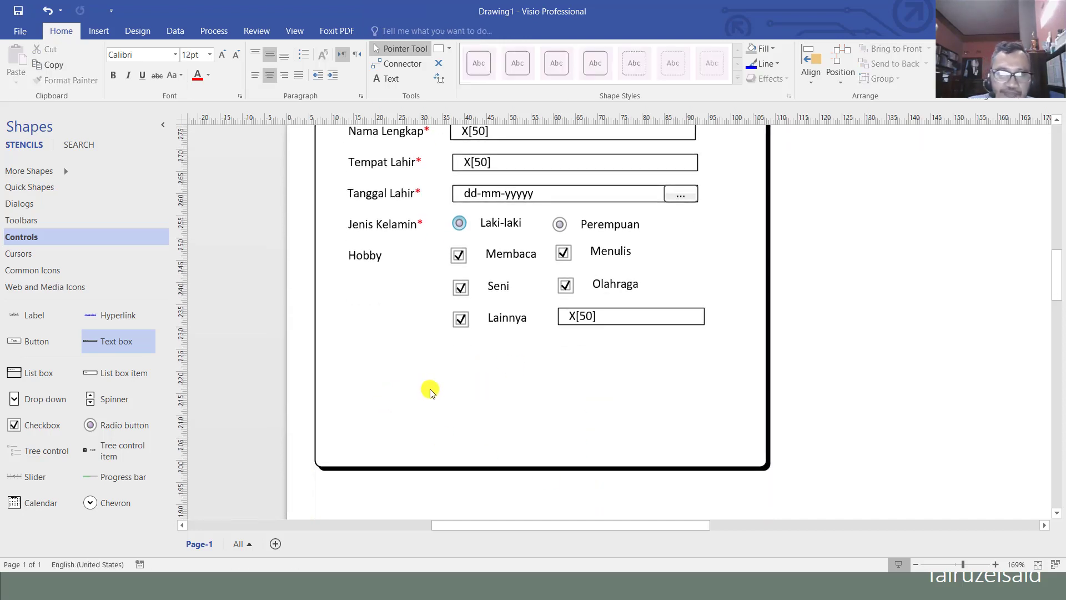
scroll(430, 390, up, 1)
click(460, 287)
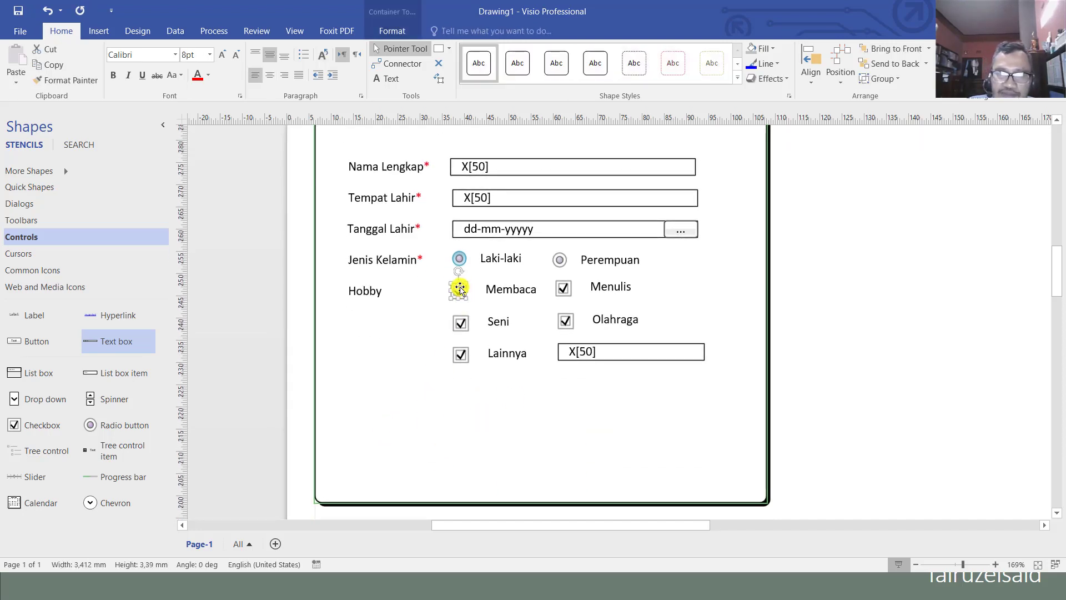
right_click(460, 287)
mouse_move(543, 313)
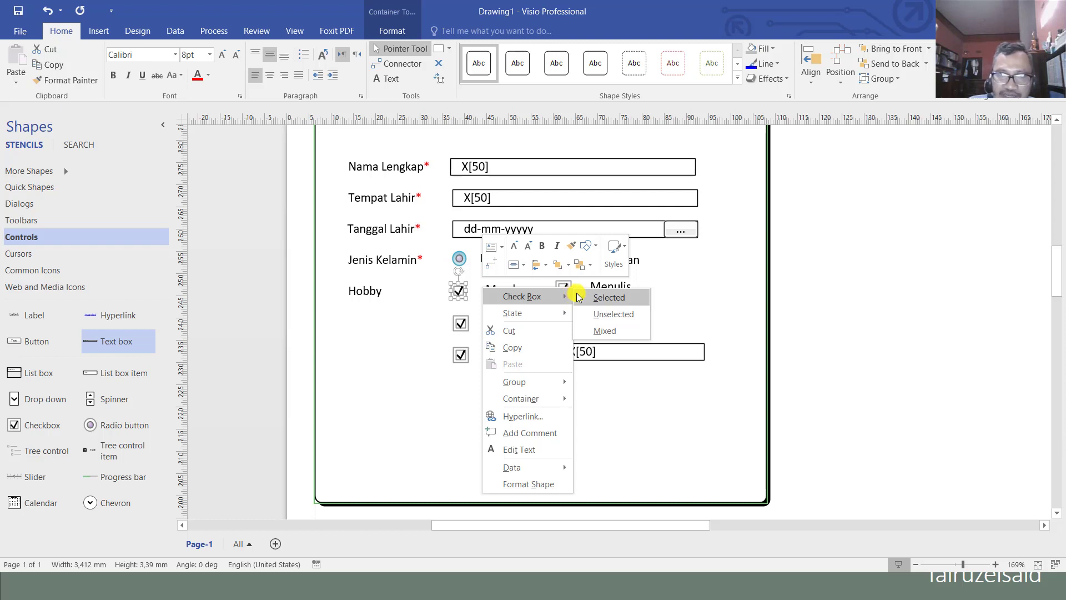
click(596, 314)
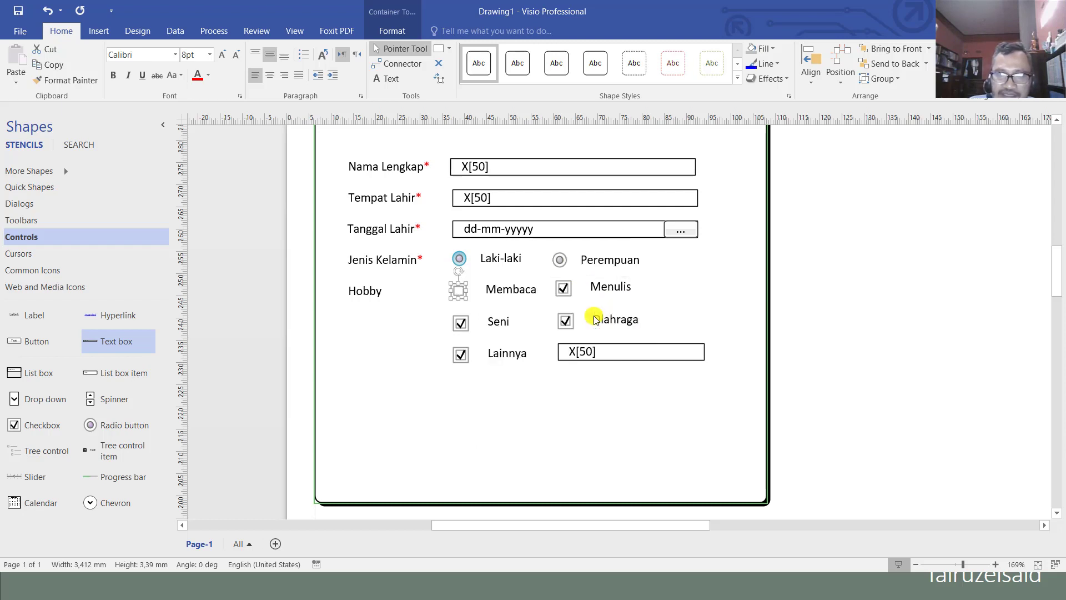
Set the "Seni" checkbox to Unselected
click(460, 327)
right_click(461, 326)
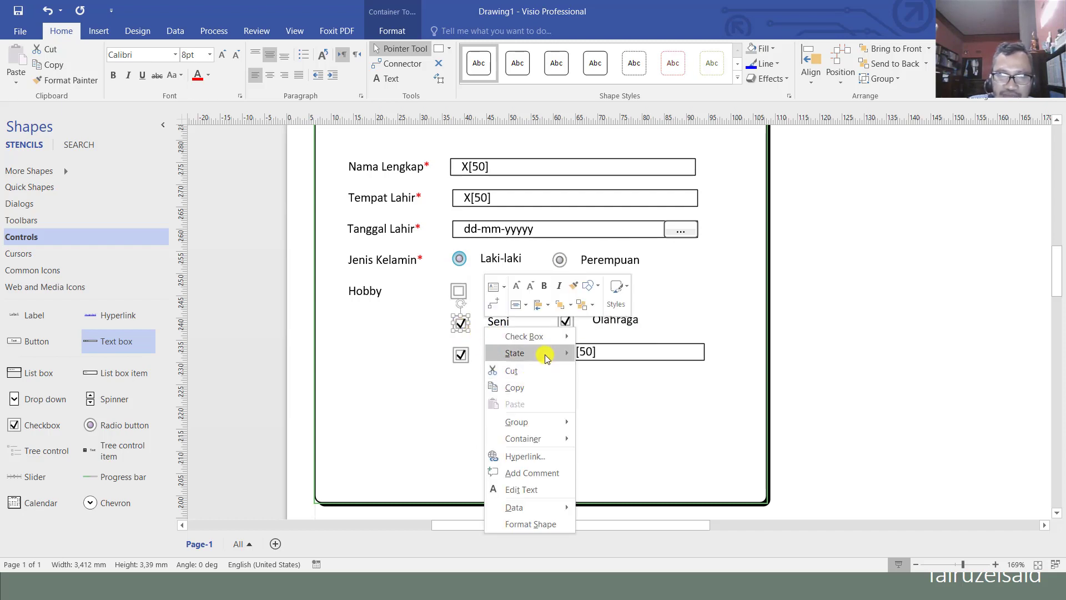
mouse_move(550, 353)
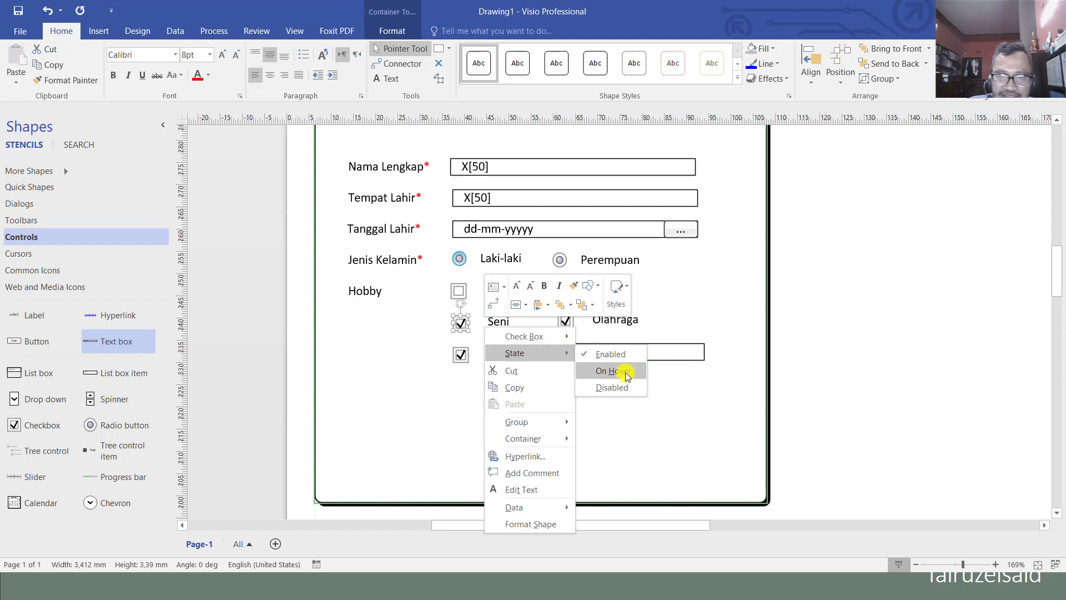
mouse_move(520, 336)
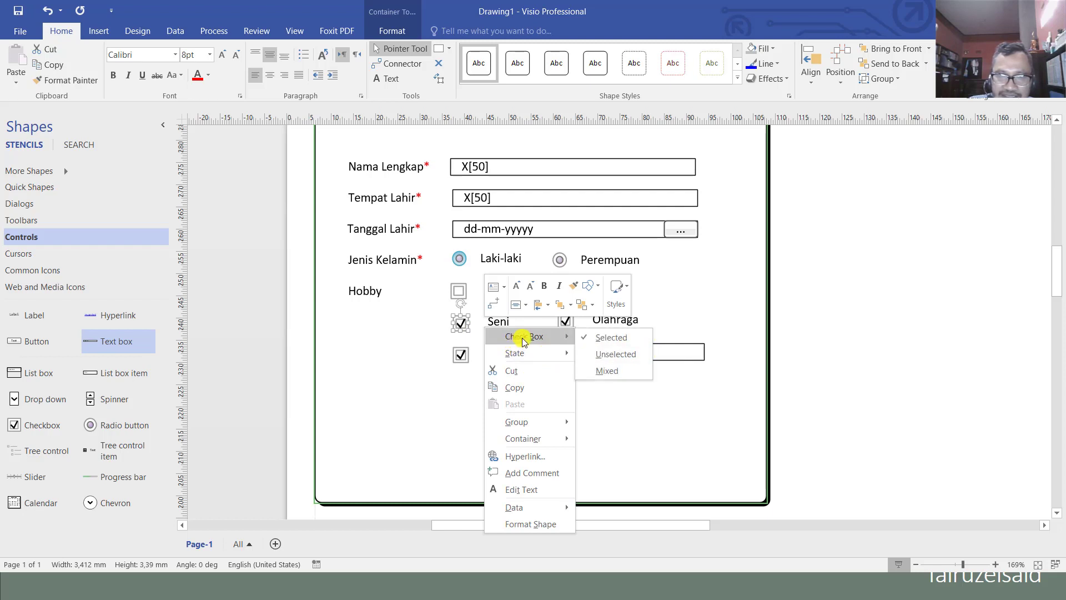
click(616, 353)
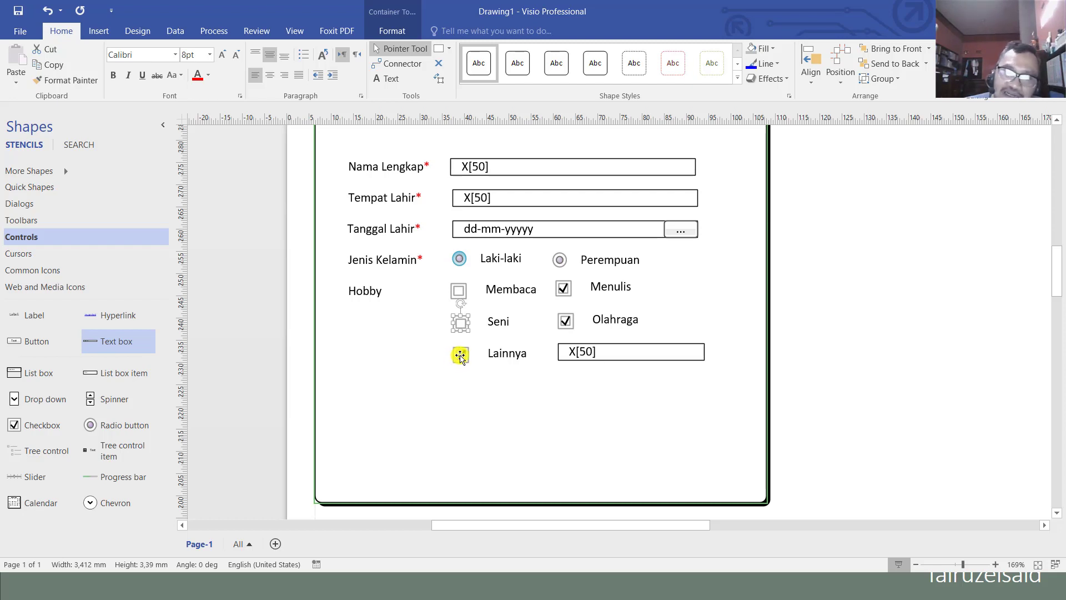
Switch the "Lainnya" checkbox to Mixed and back to Selected
click(460, 356)
right_click(460, 356)
mouse_move(558, 382)
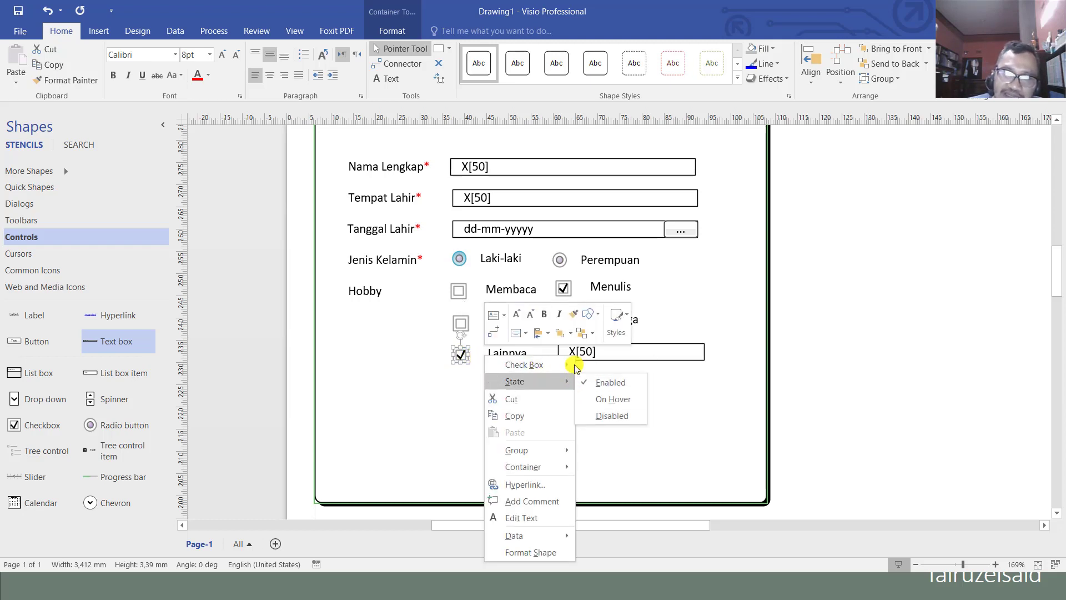
click(606, 396)
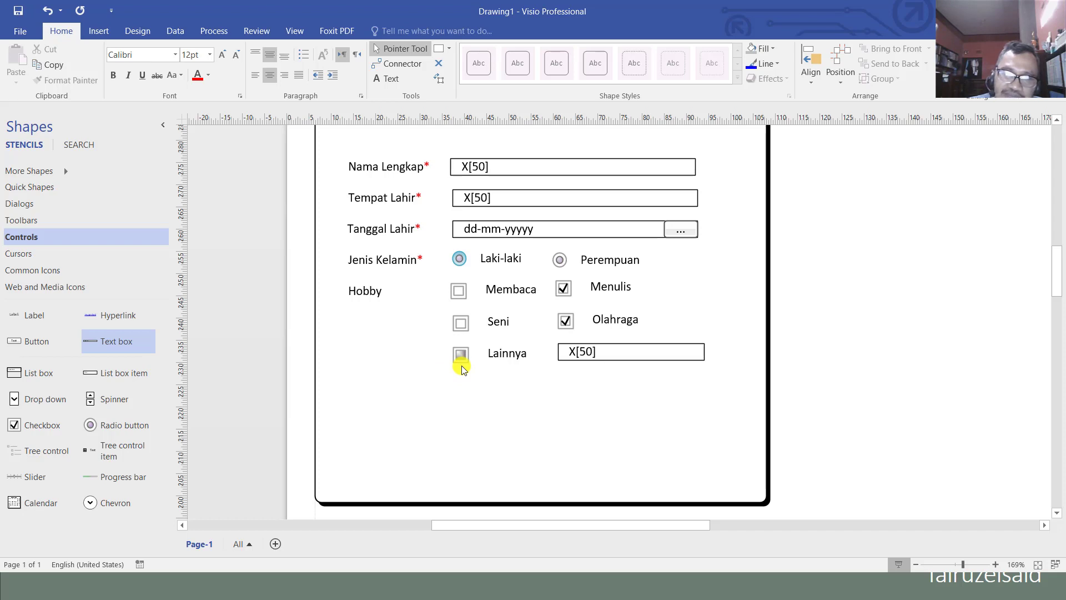
right_click(461, 362)
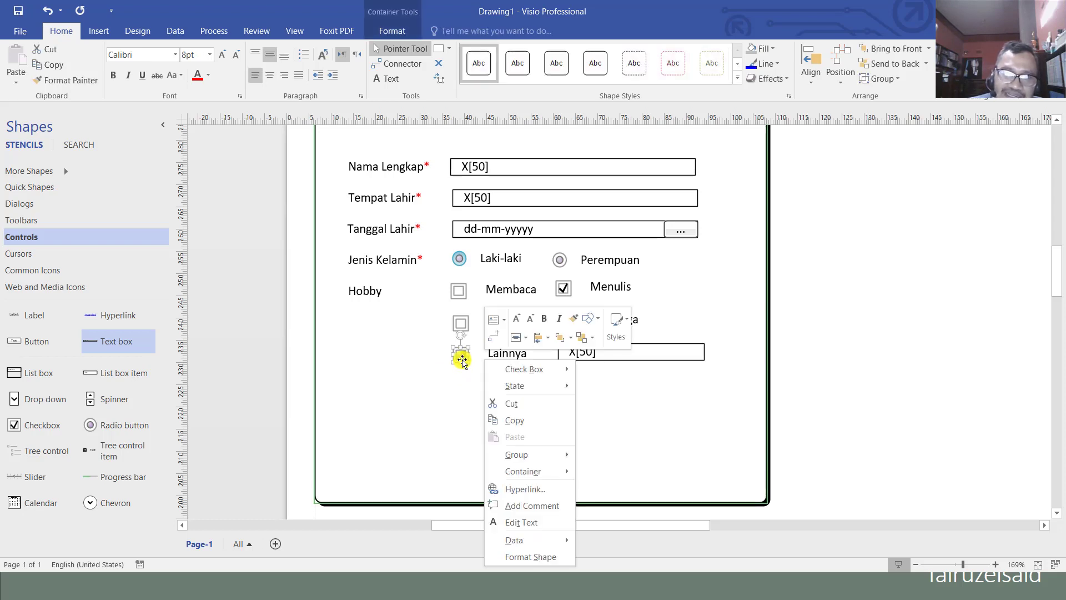
mouse_move(564, 386)
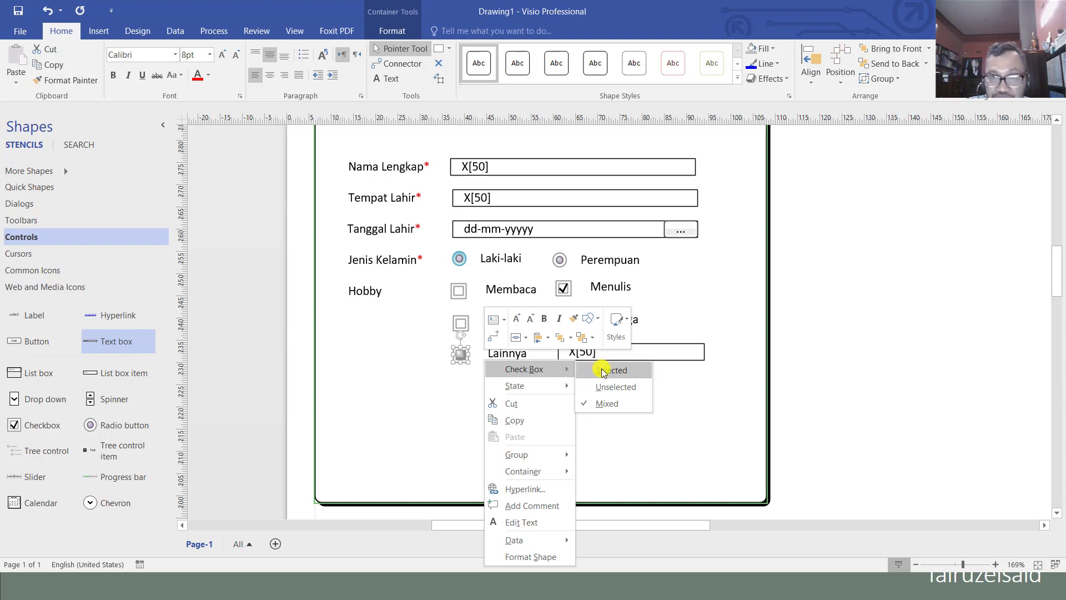
click(603, 370)
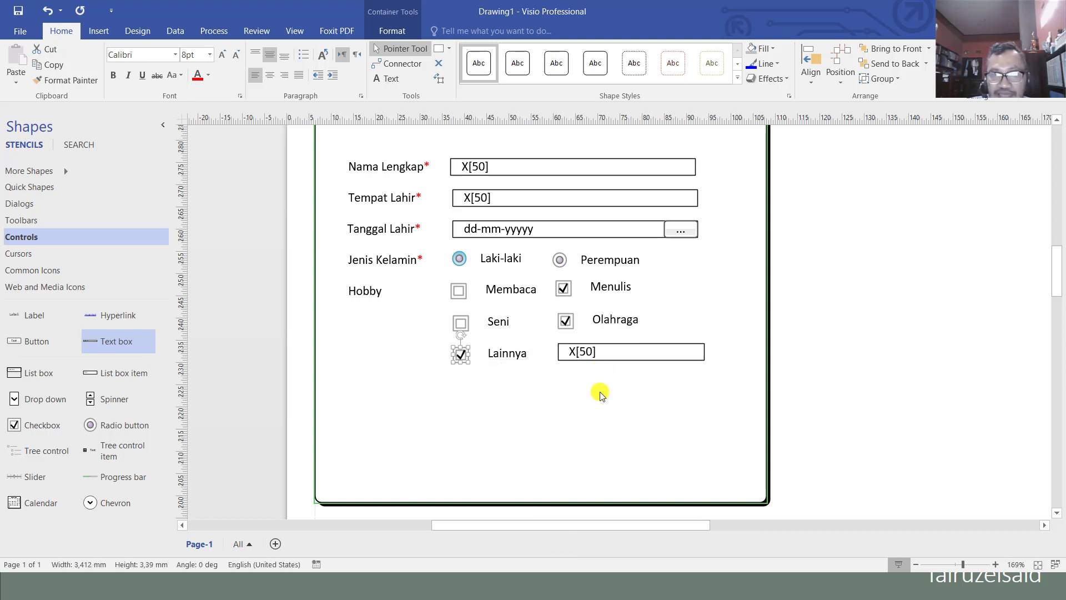
key(Escape)
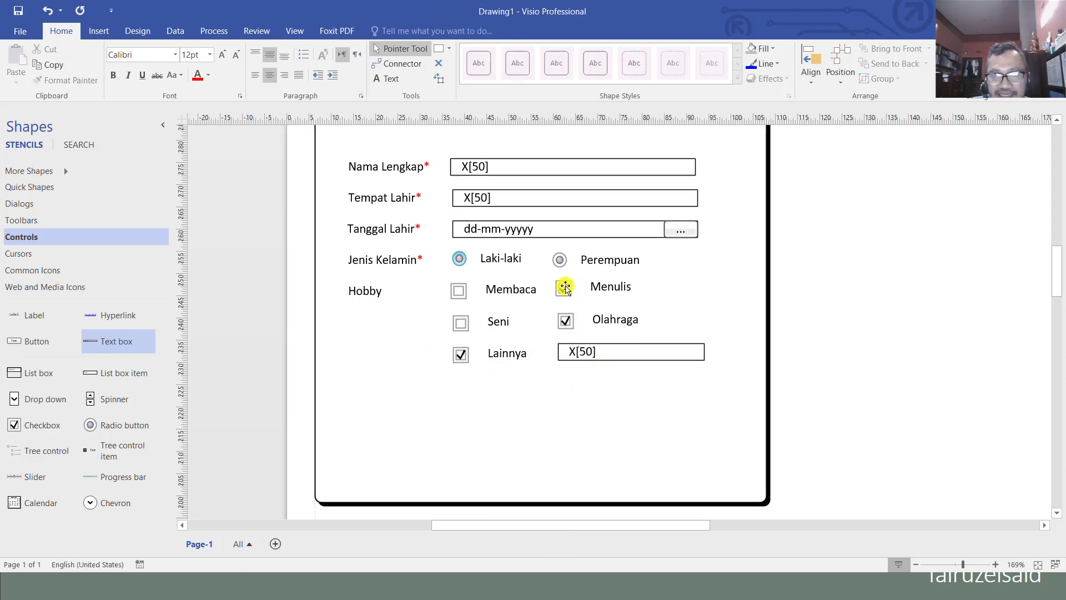
Set the "Menulis" checkbox to Unselected
click(572, 290)
right_click(572, 290)
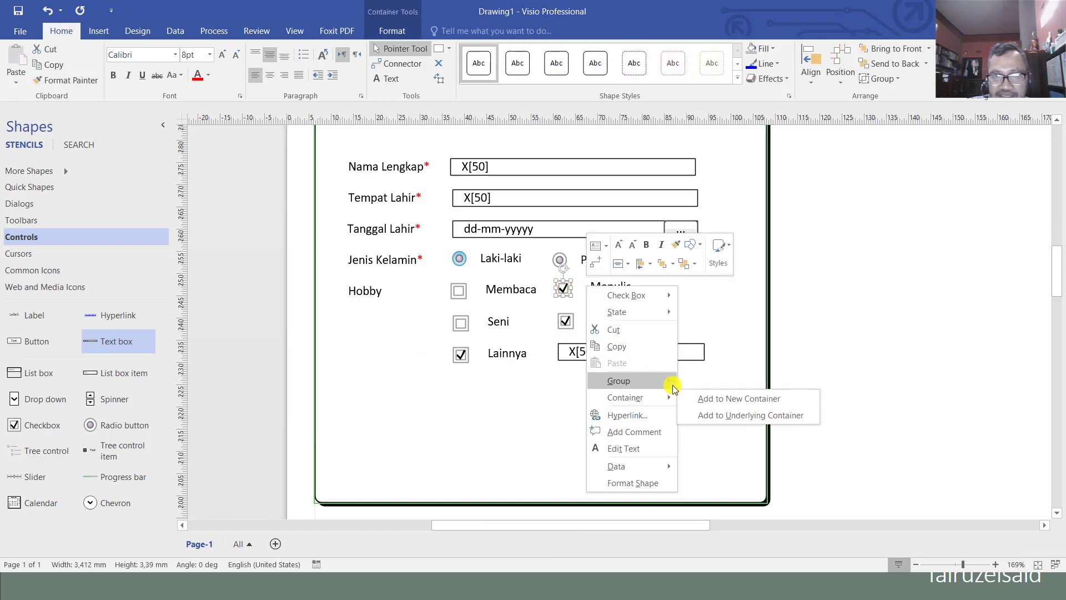
mouse_move(668, 301)
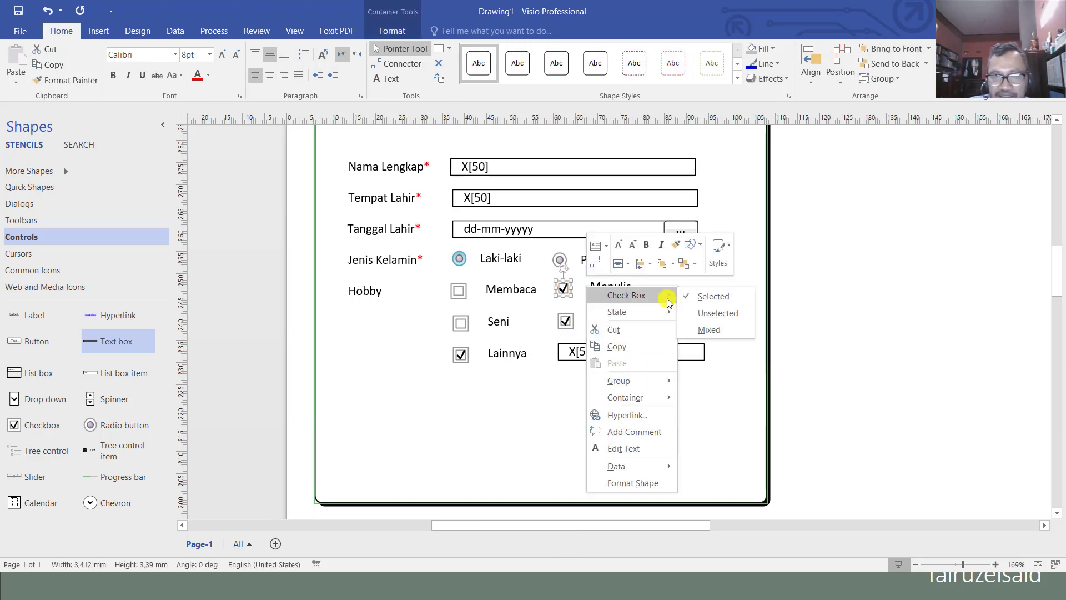
click(701, 313)
click(650, 411)
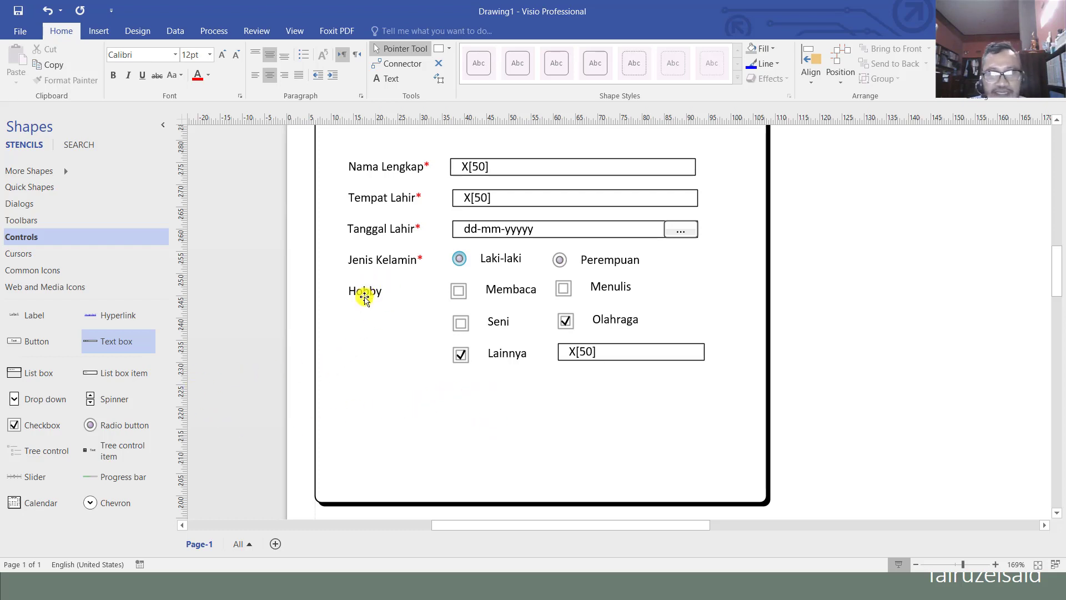
Duplicate the "Hobby" label below the "Lainnya" row and change the copy's text to "Program Studi"
drag(364, 291, 372, 384)
double_click(372, 383)
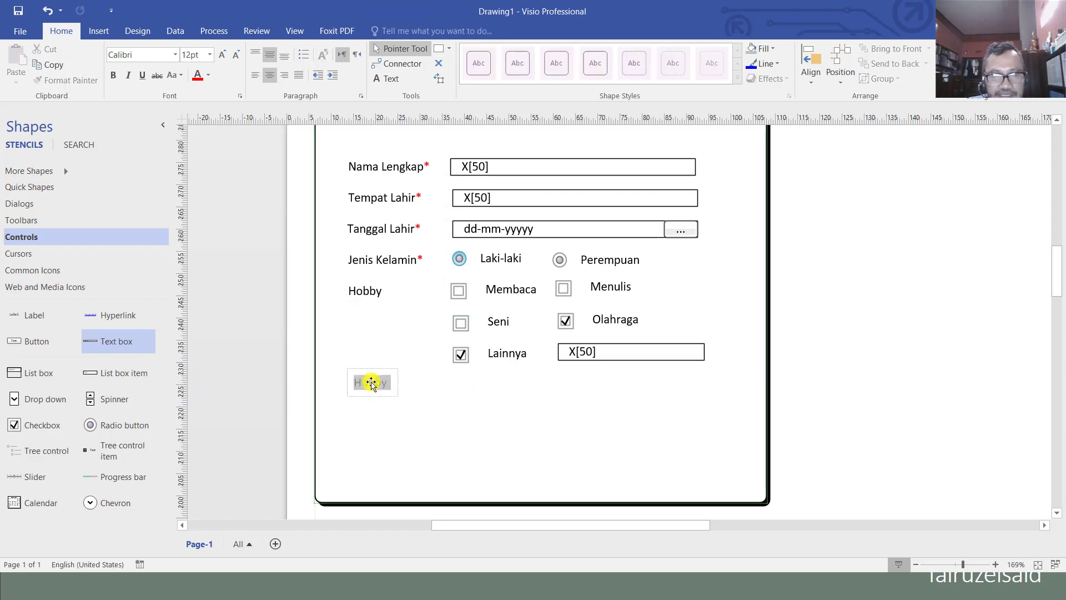
text(Pr)
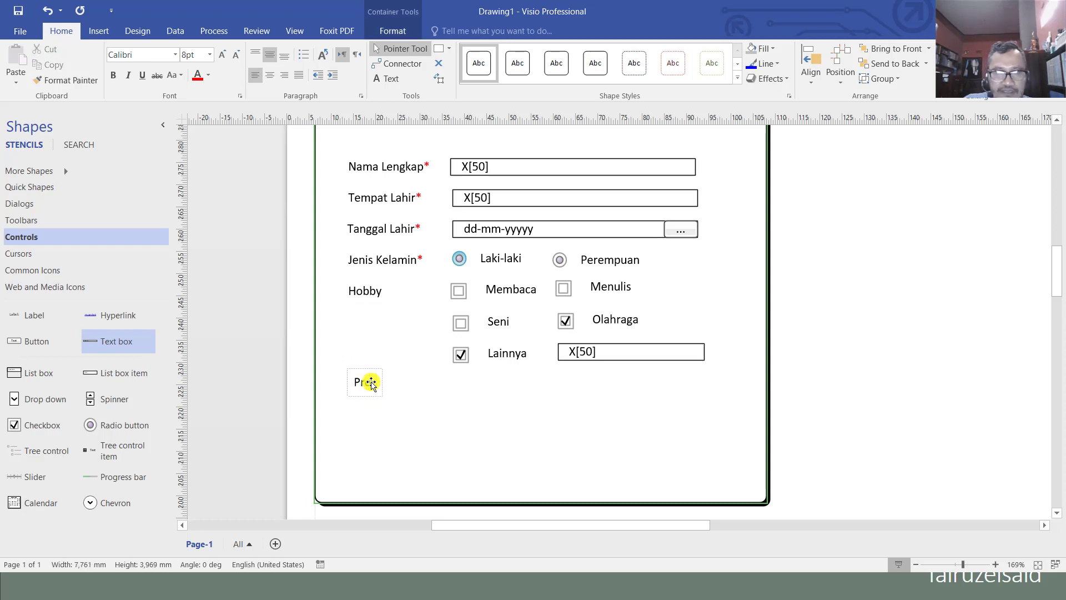
text(ogram S)
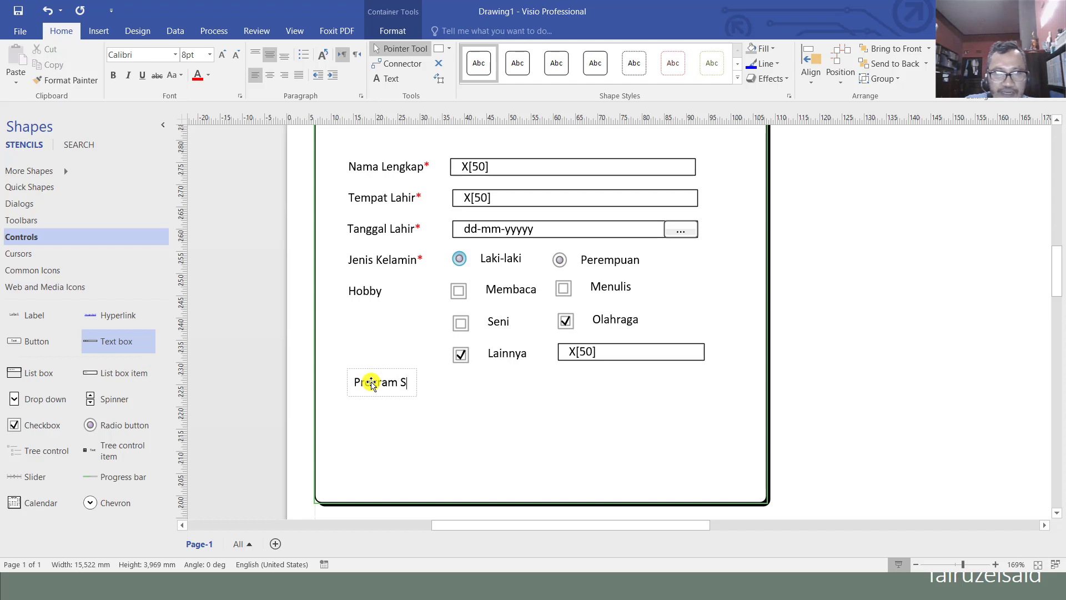
text(tudi)
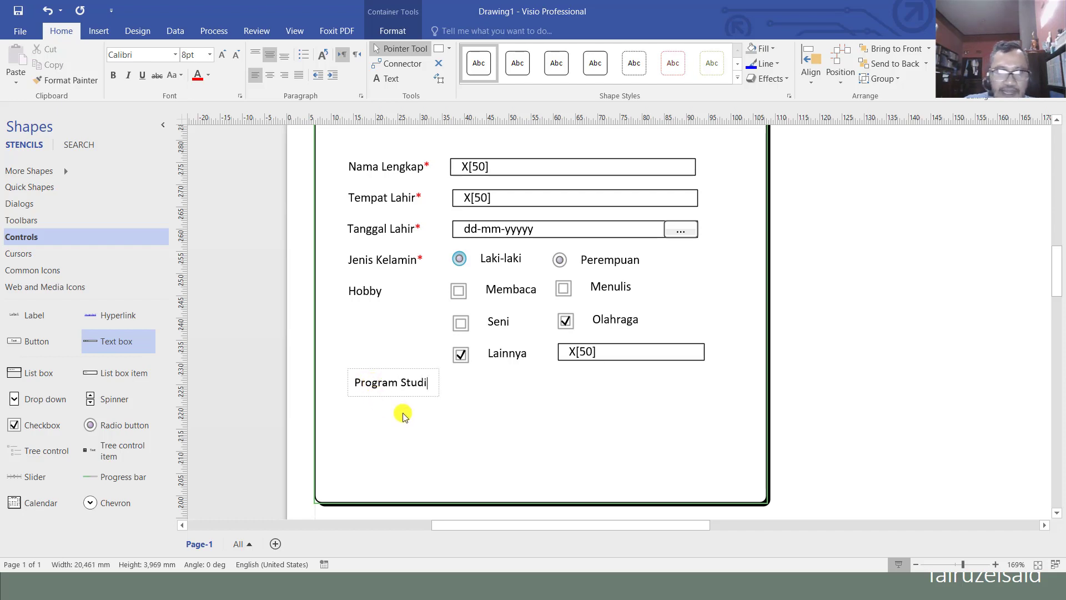
click(507, 393)
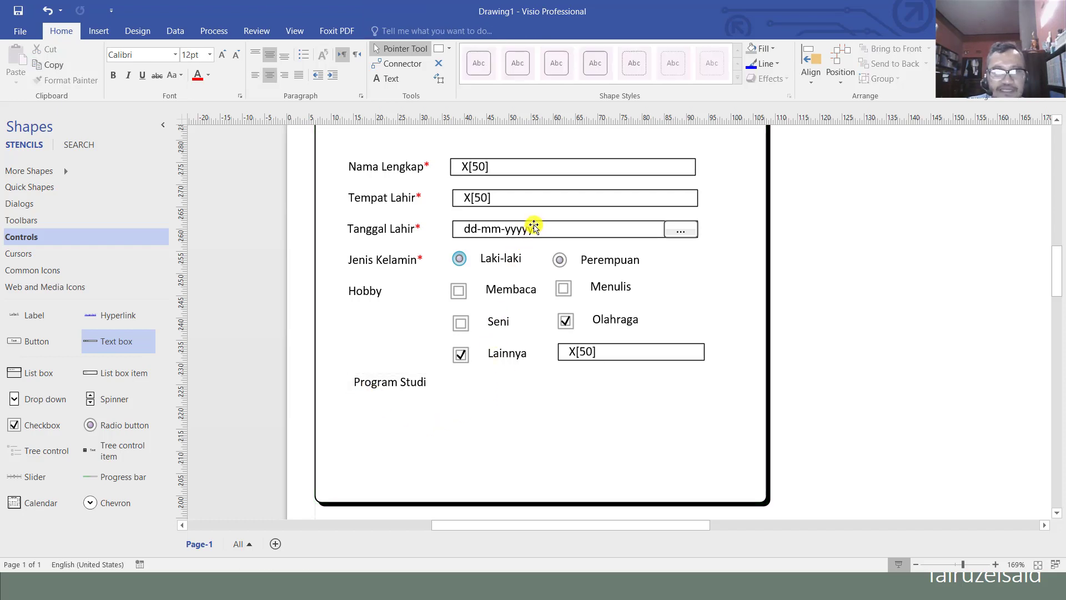
Duplicate the Tanggal Lahir text box beside "Program Studi" and replace its text with "[Pilih Program Studi]"
drag(534, 226, 519, 387)
double_click(517, 389)
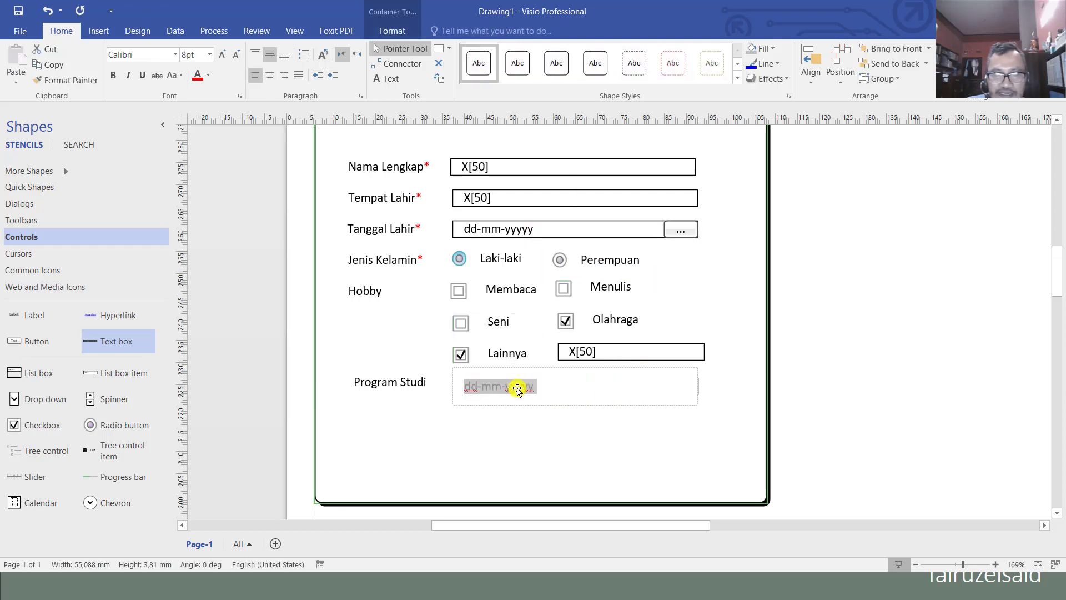
text([)
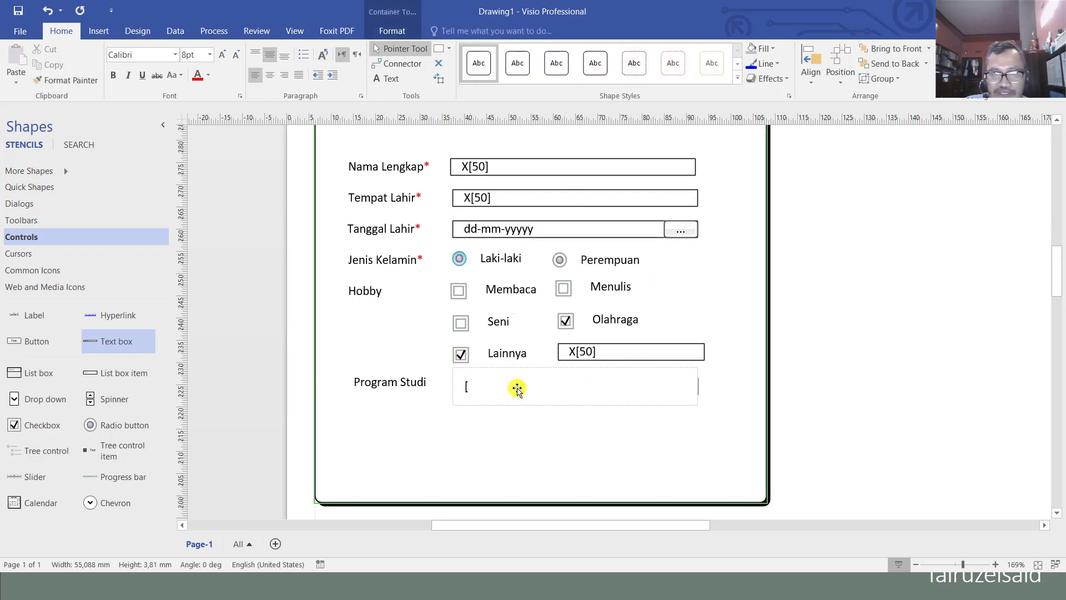
text(Pilih )
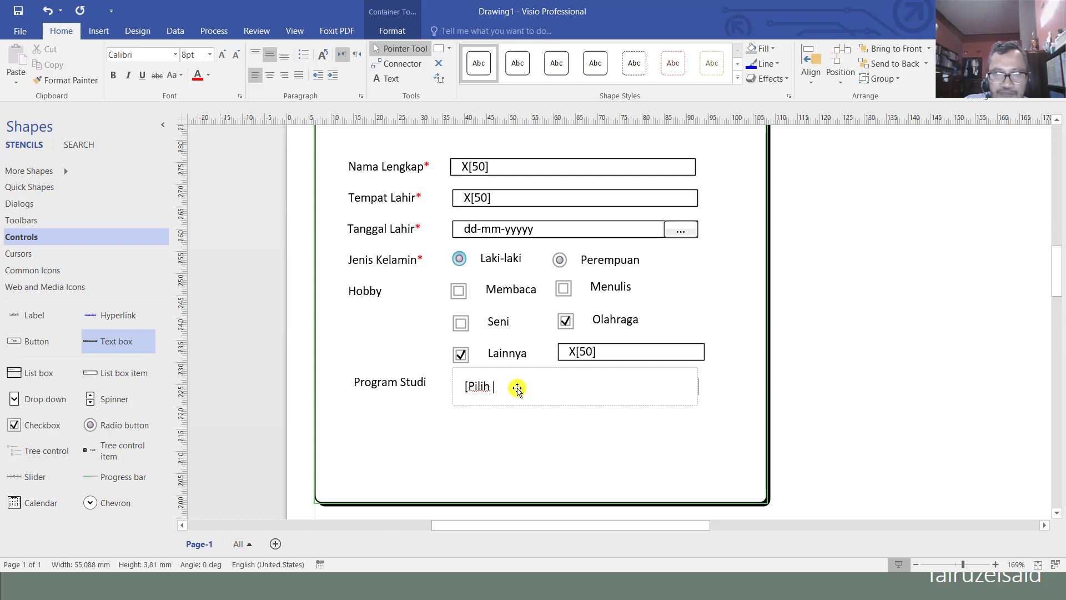
text(Prodi)
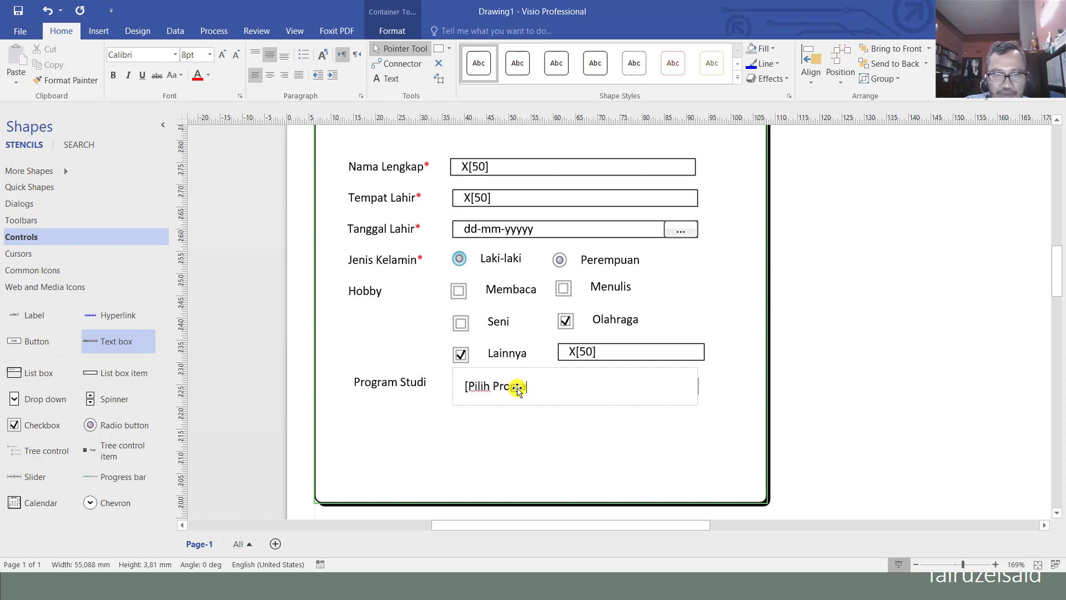
text(m Stu)
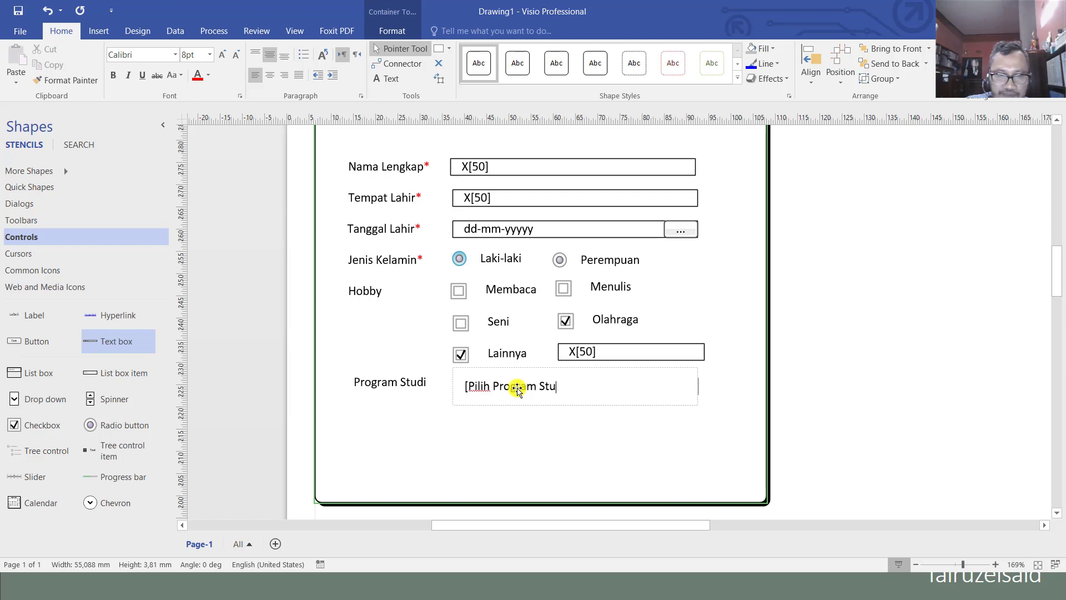
text(di])
Color the whole "[Pilih Program Studi]" placeholder text light gray
key(ctrl+shift+Left)
key(ctrl+shift+Left)
key(ctrl+shift+Left)
key(ctrl+shift+Left)
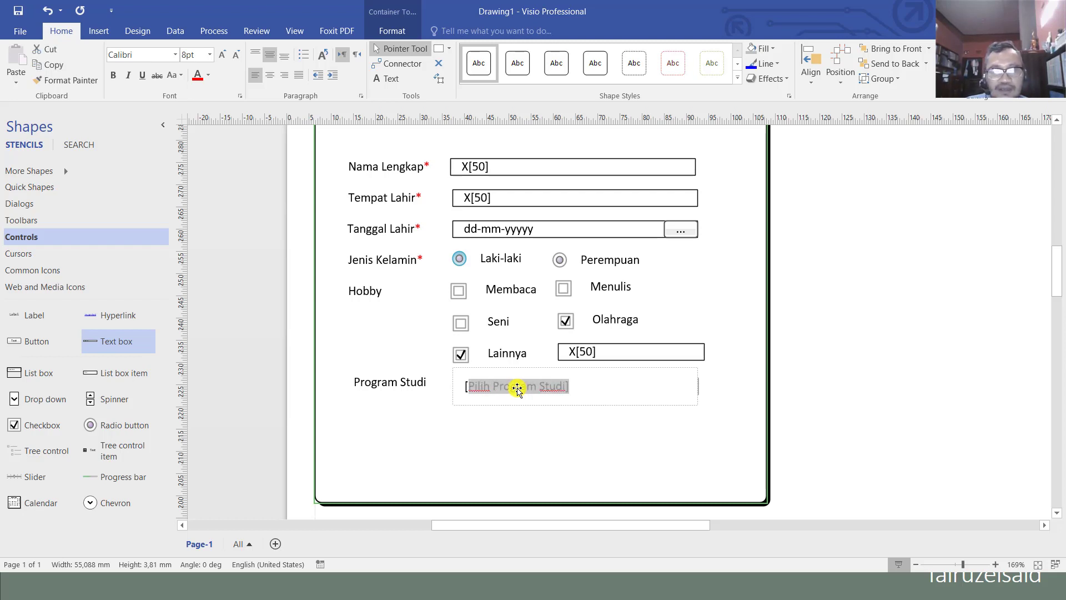
key(ctrl+shift+Left)
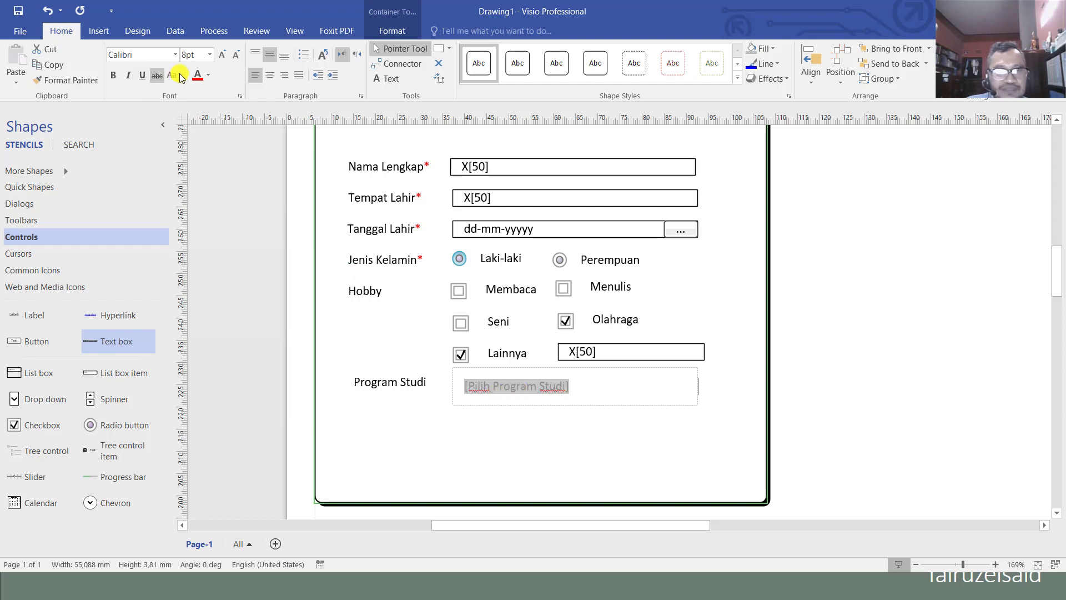
click(209, 75)
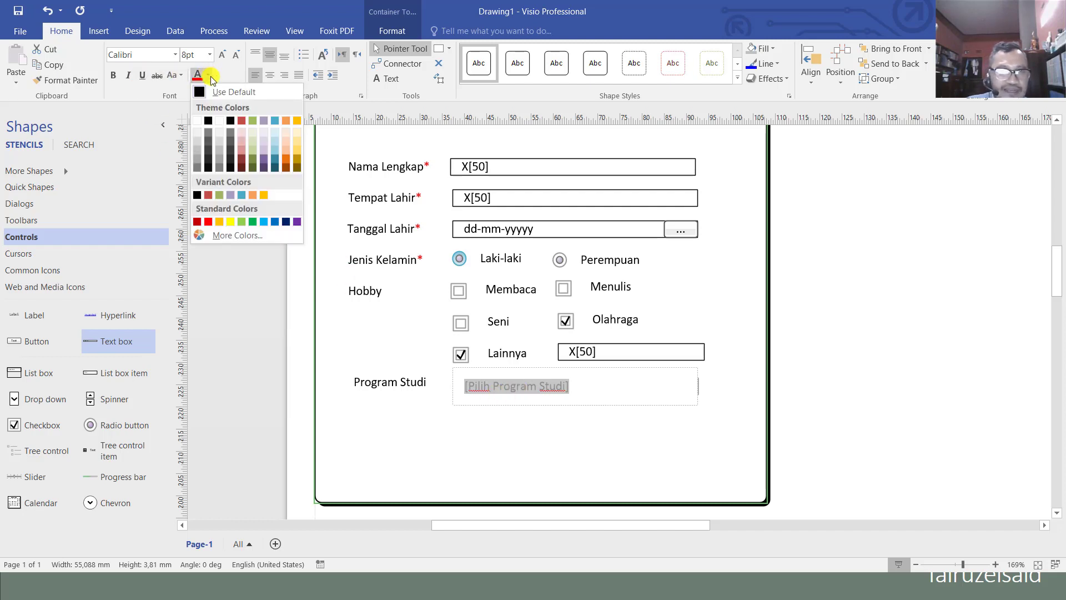
click(198, 159)
click(431, 436)
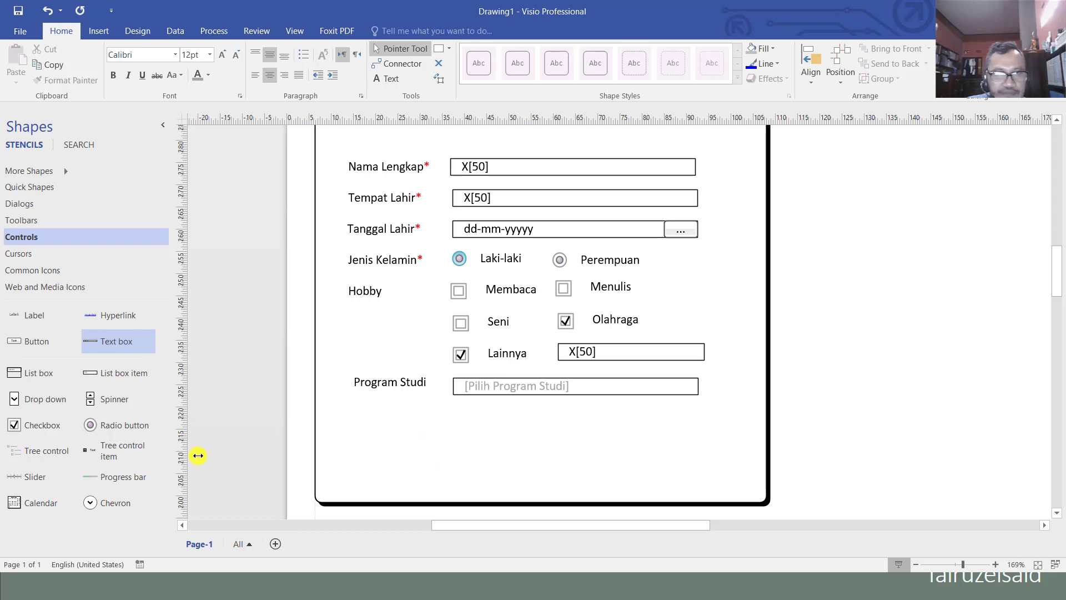
Narrow the "Lainnya" text box so its right edge aligns with the Program Studi box, and add a Drop down control at that box's right end
click(699, 353)
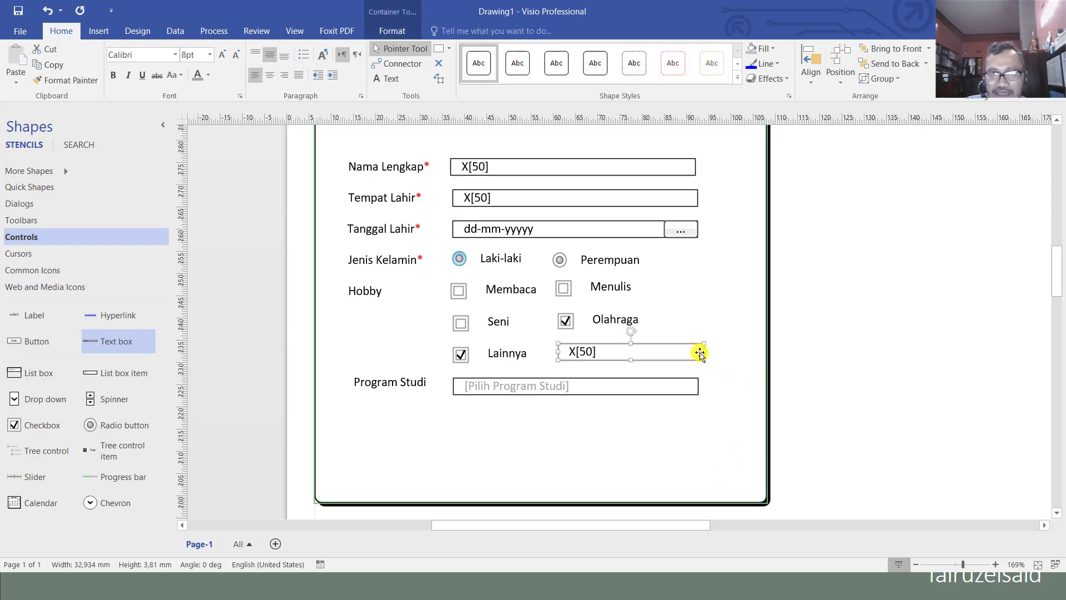
click(700, 386)
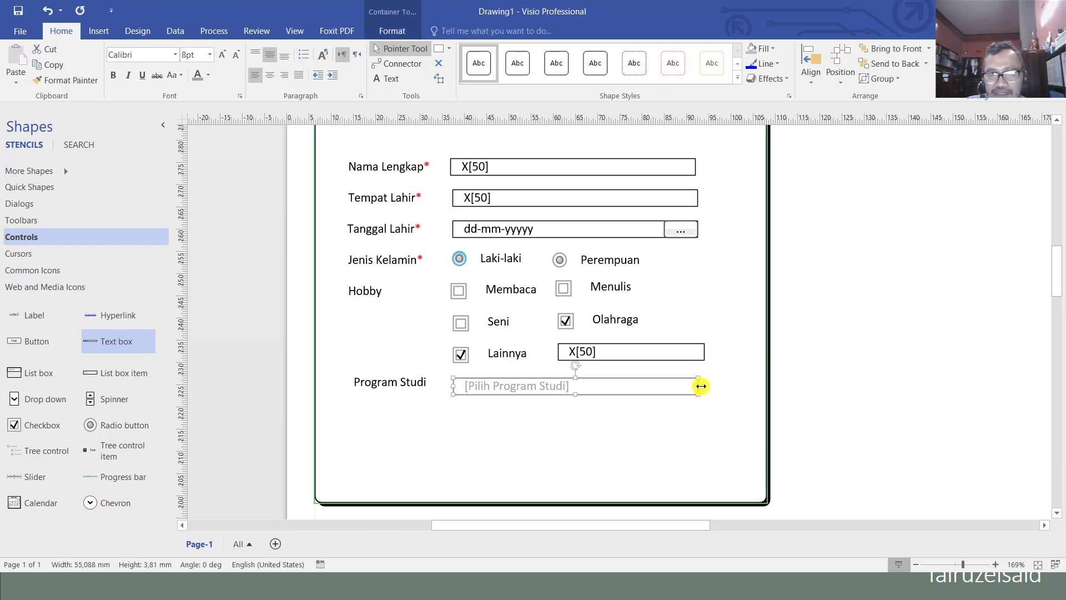
drag(702, 386, 700, 383)
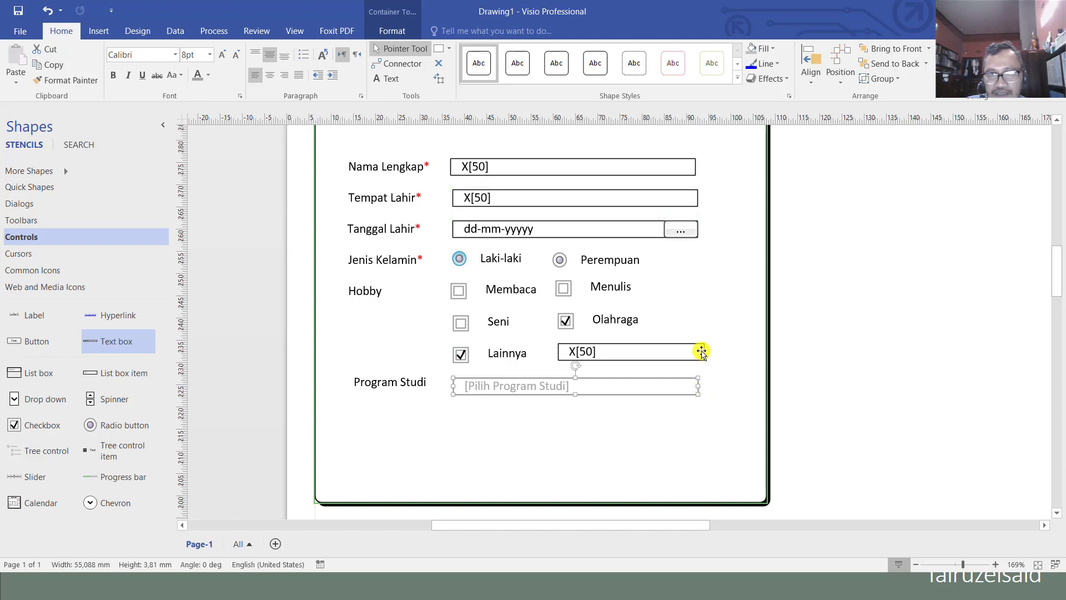
click(436, 452)
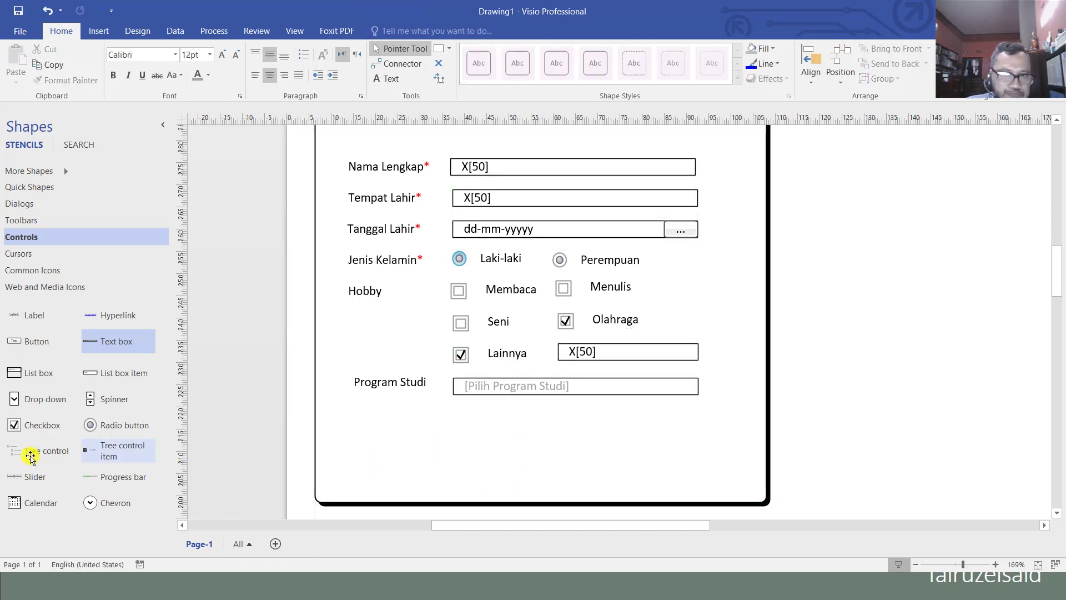
drag(33, 399, 694, 388)
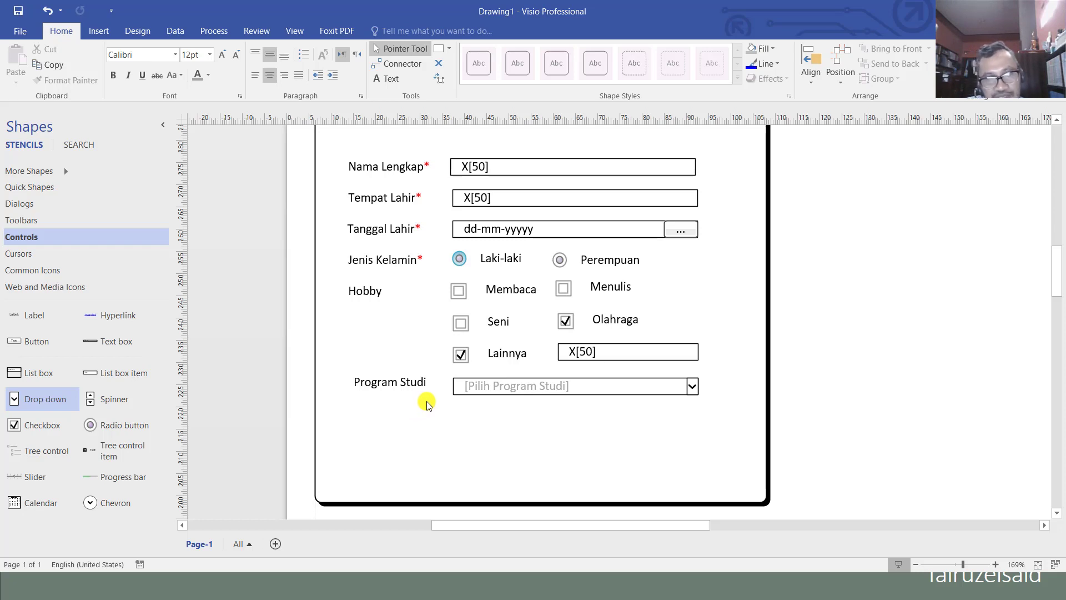
Duplicate the "Program Studi" label directly below itself and change the copy's text to "Anak Ke-"
click(414, 382)
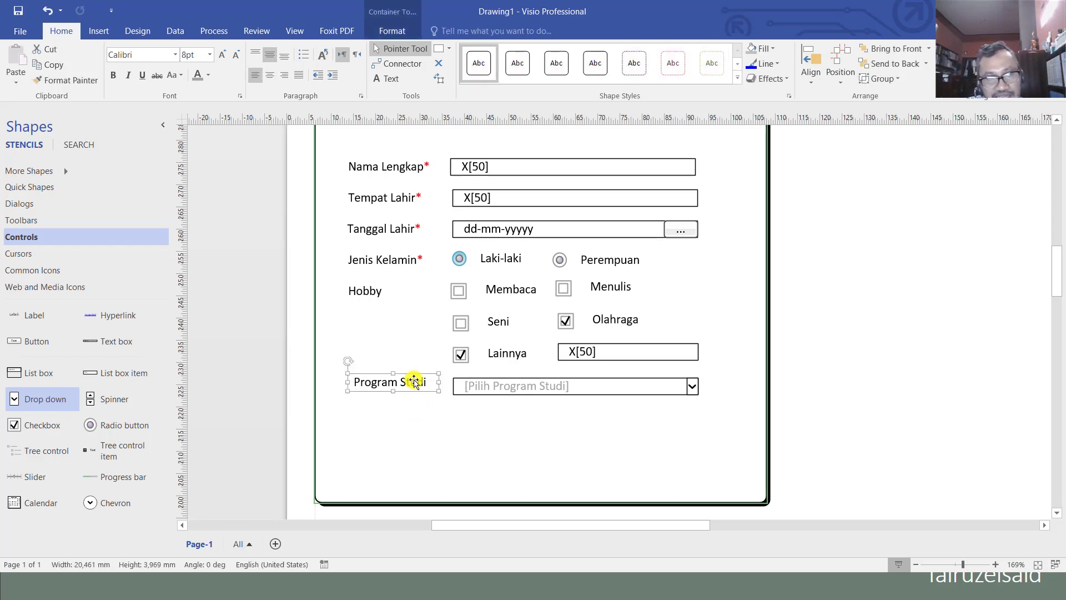
drag(414, 382, 413, 416)
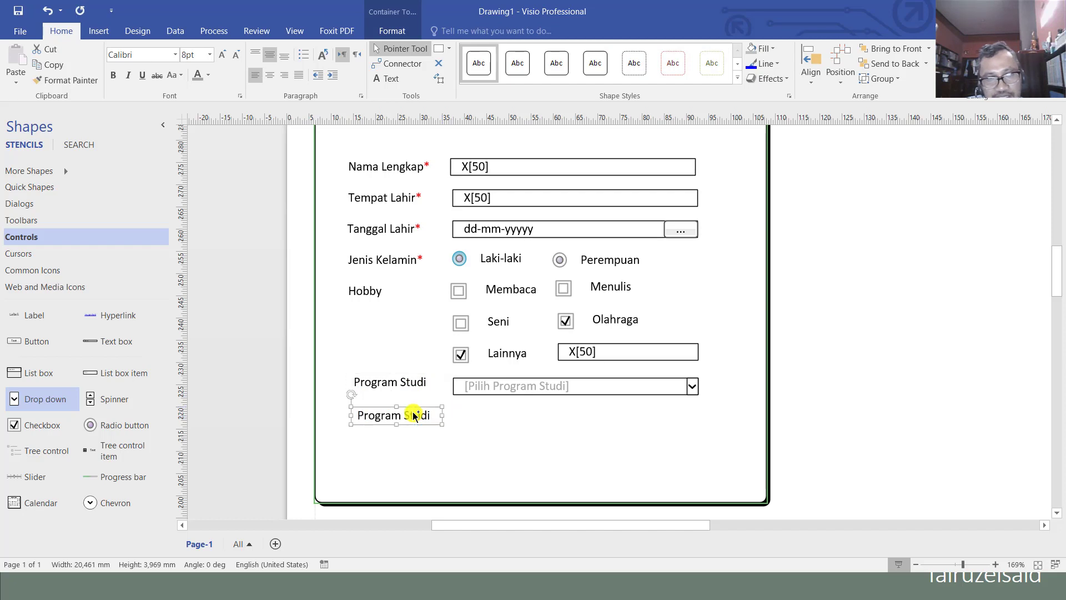
double_click(411, 415)
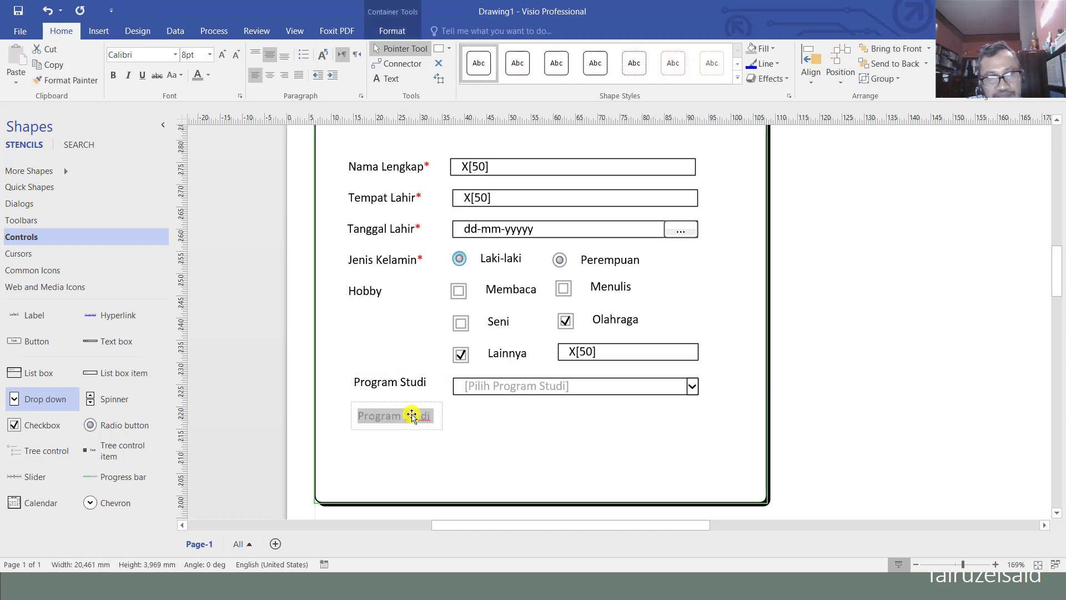
text(Ana)
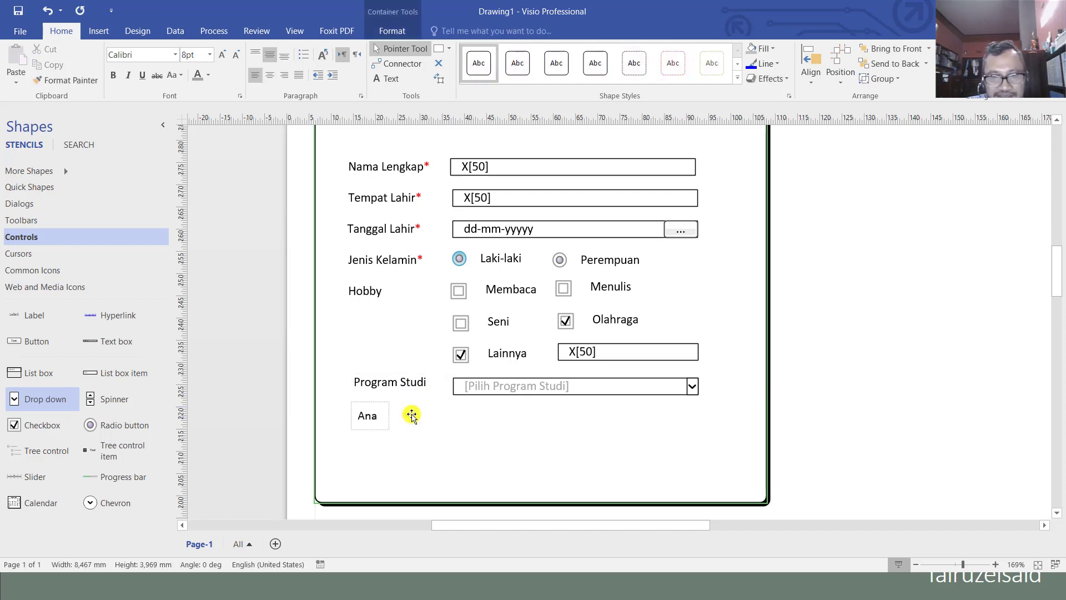
text(k Ke)
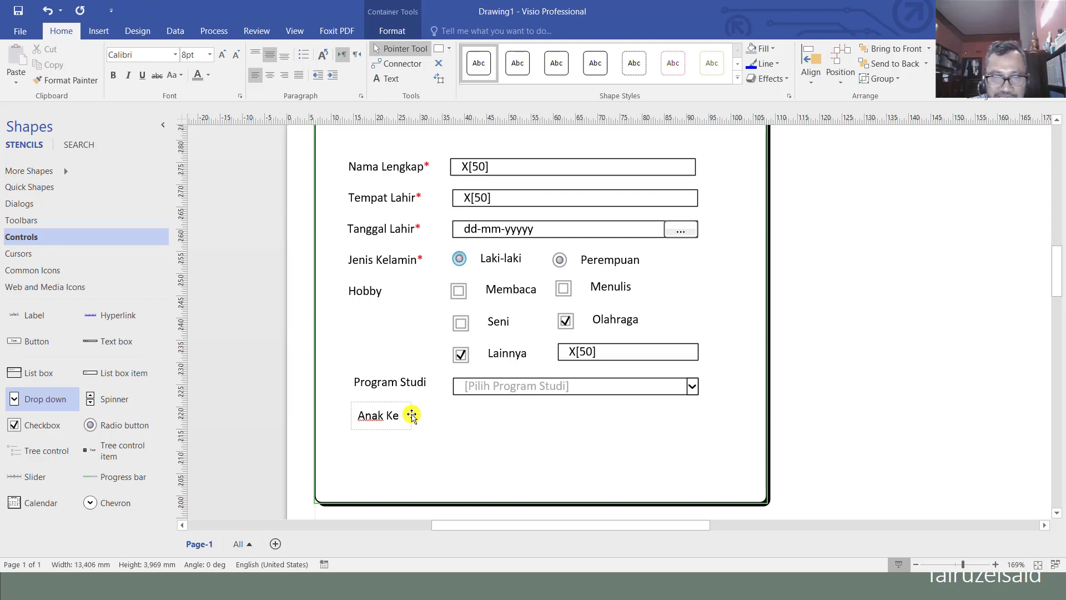
text(-)
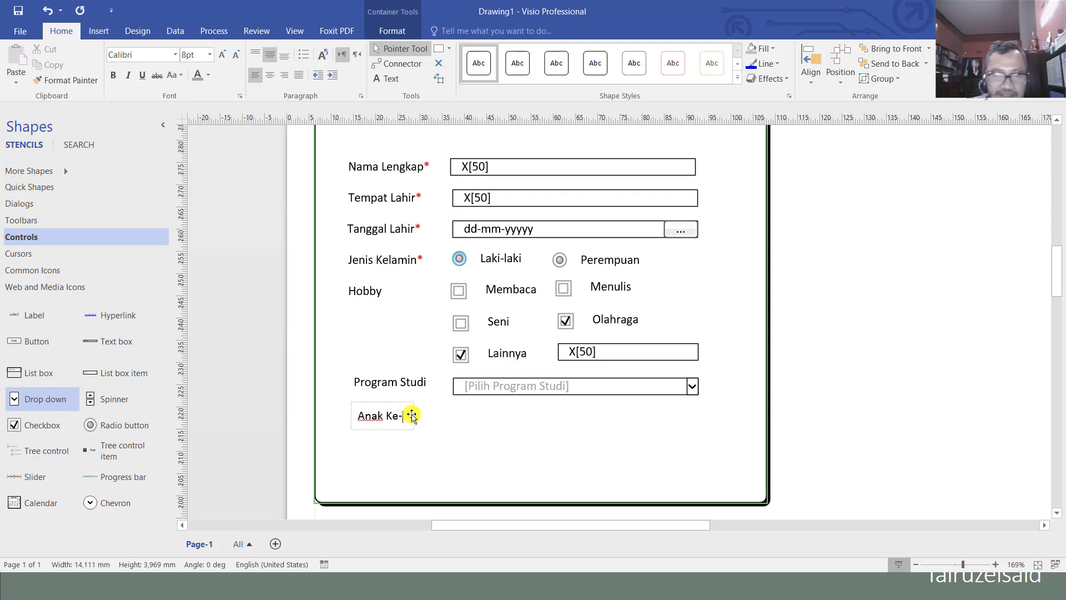
click(446, 444)
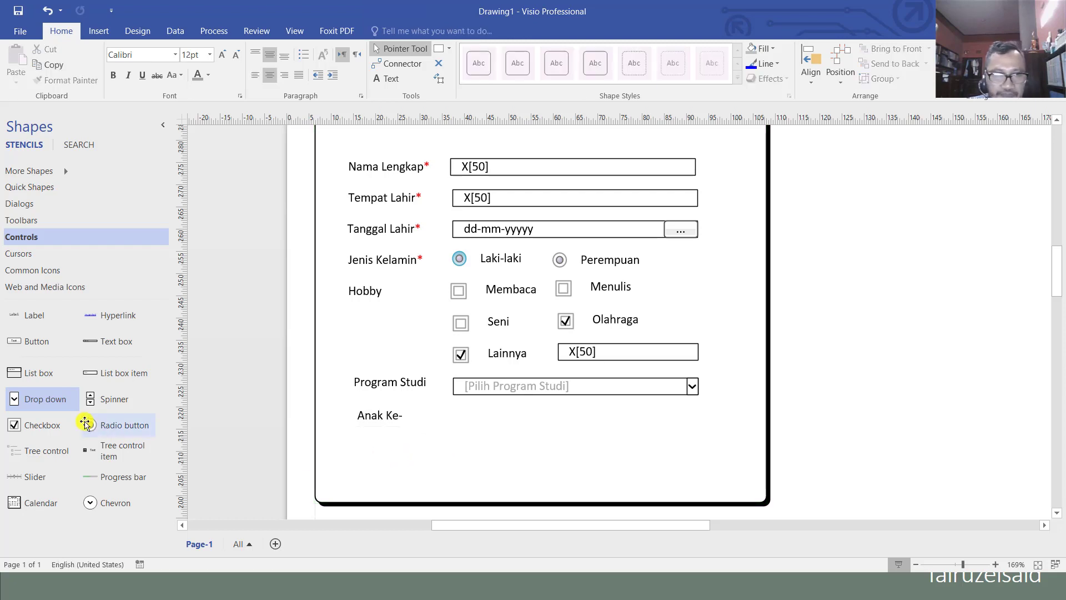
Place a copy of the Lainnya text box beside "Anak Ke-", widened to match the Program Studi box, and replace its text with "99"
click(641, 348)
drag(642, 349, 705, 421)
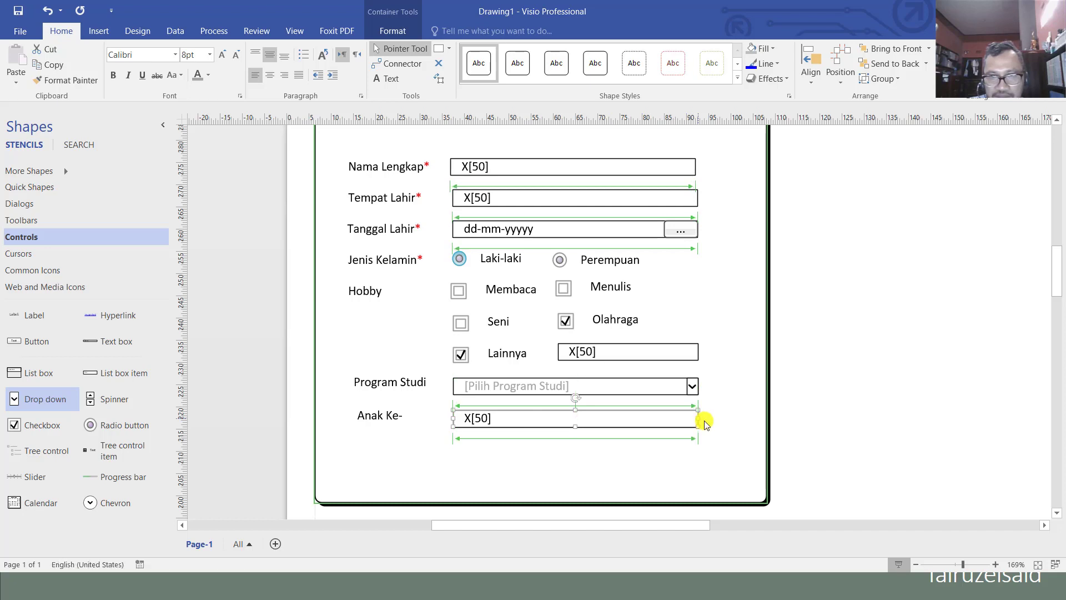
click(750, 328)
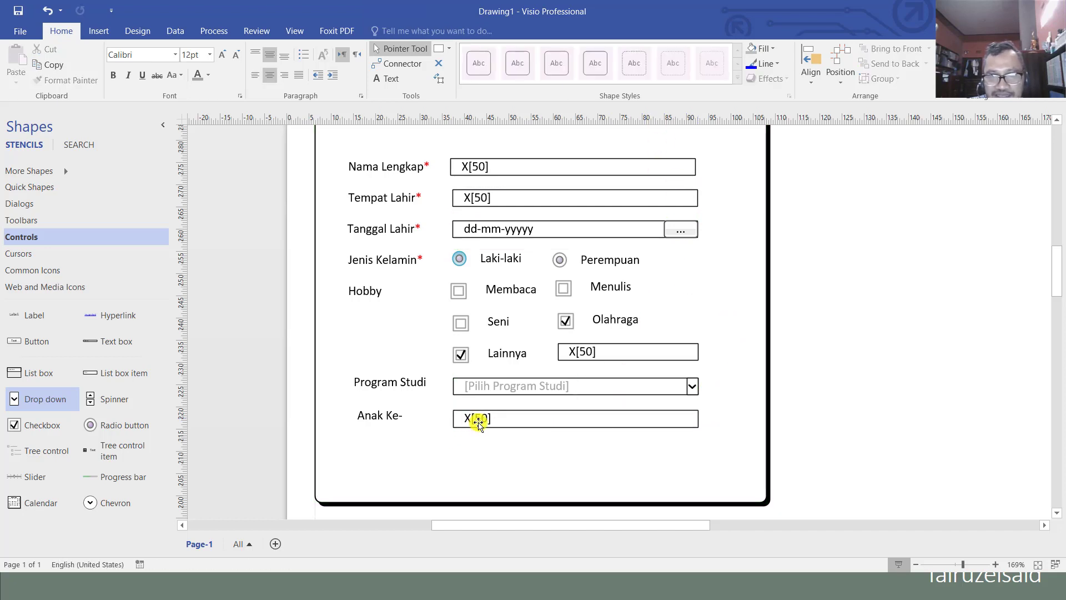
click(504, 421)
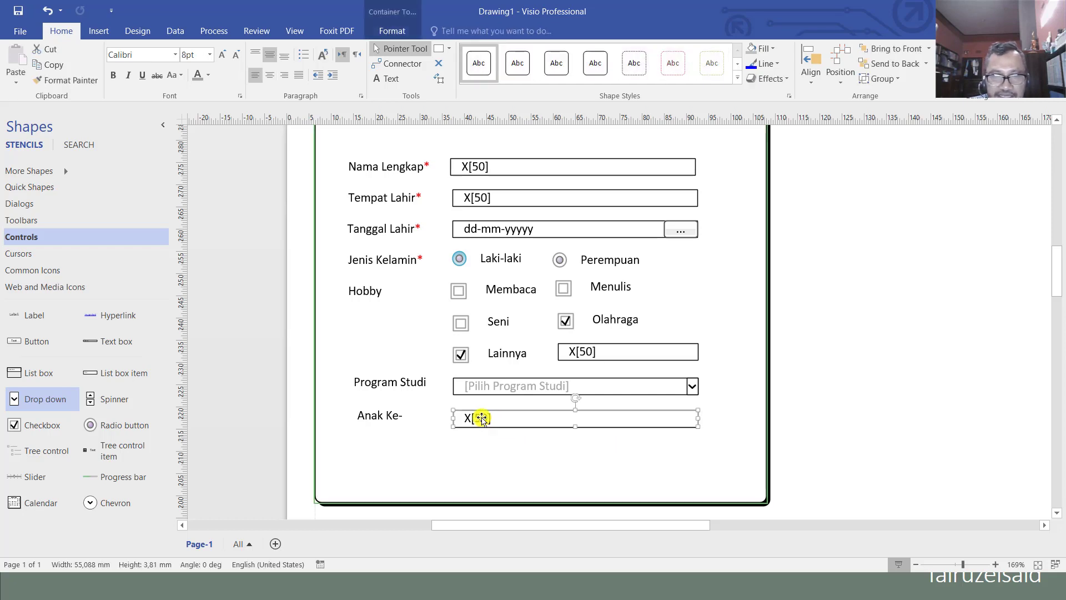
text(99)
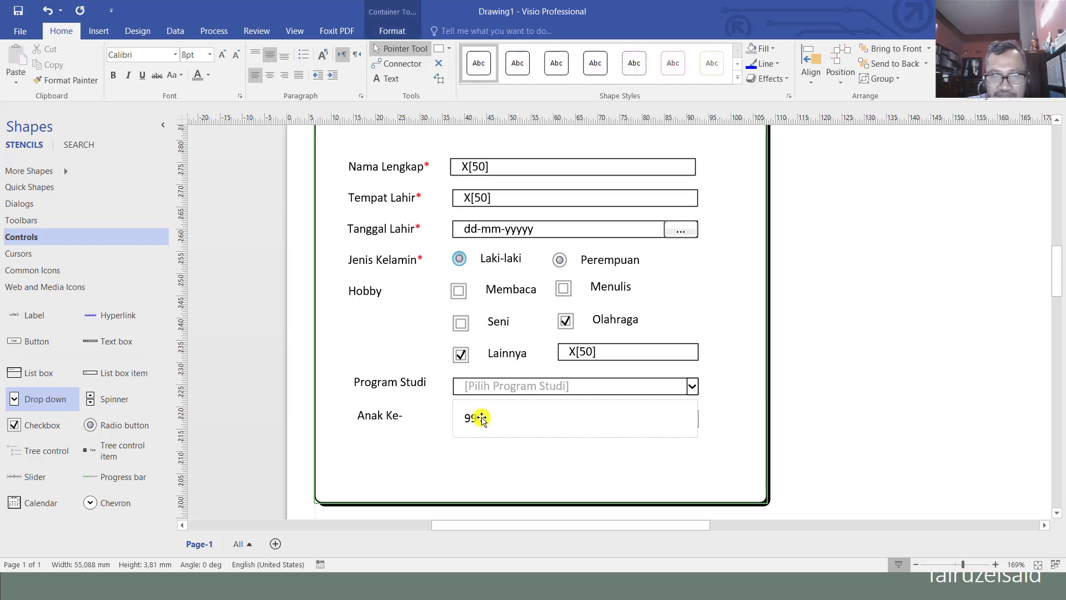
click(469, 485)
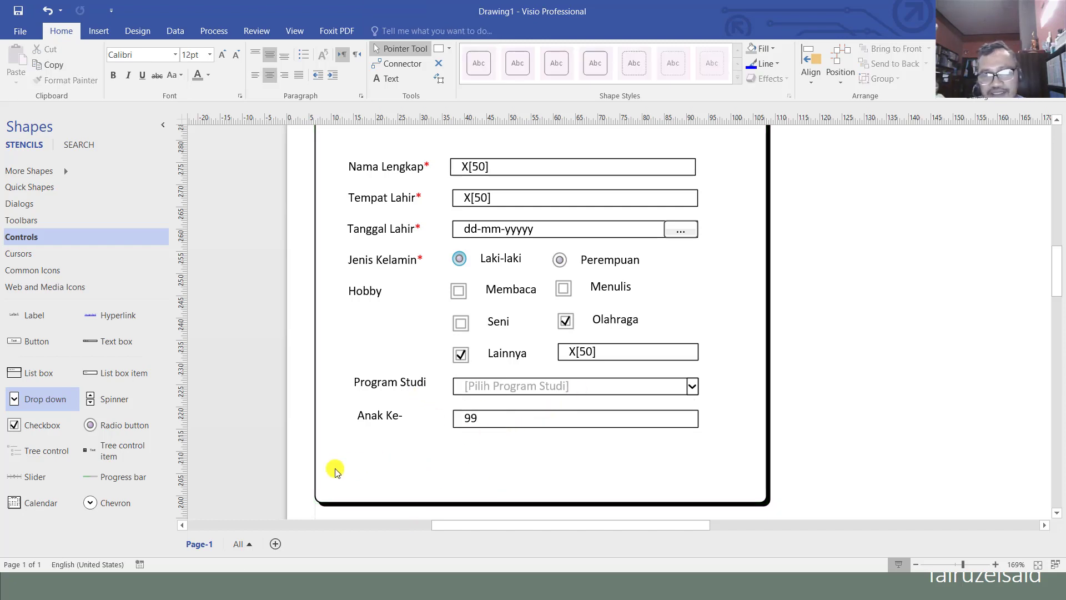
Add a Spinner control at the far end of the Anak Ke- text box
click(122, 404)
drag(123, 404, 689, 422)
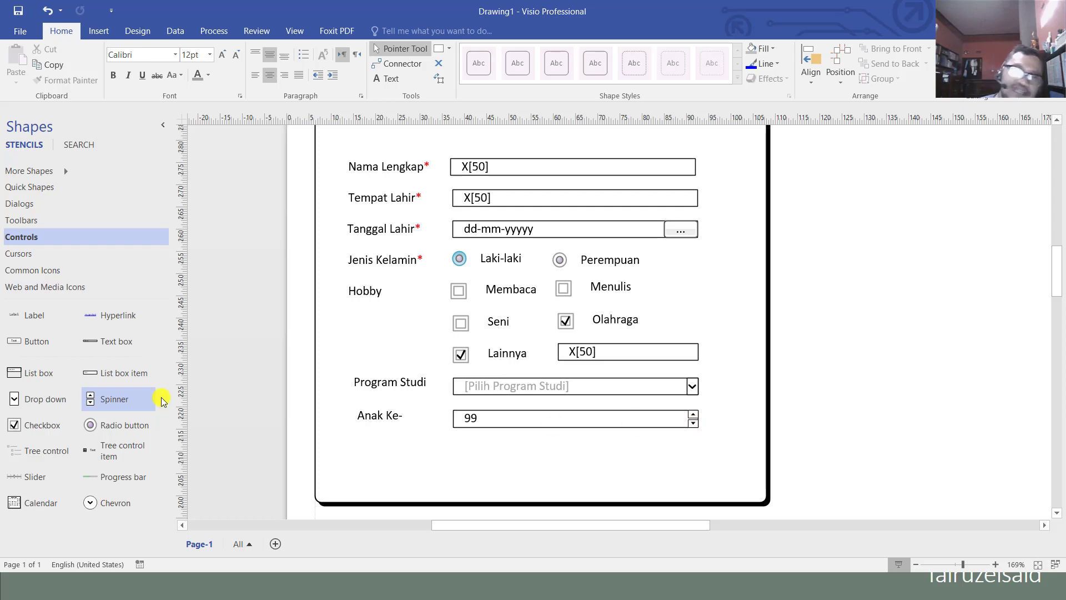
click(101, 401)
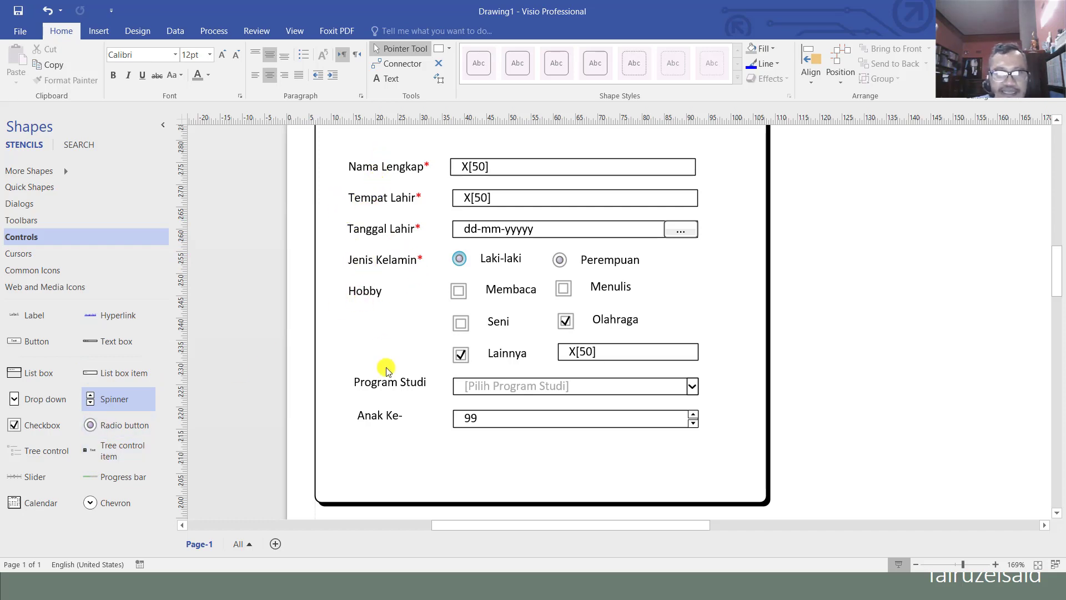
Append a red asterisk to the "Program Studi" label to mark it as required
click(381, 419)
double_click(381, 418)
key(Escape)
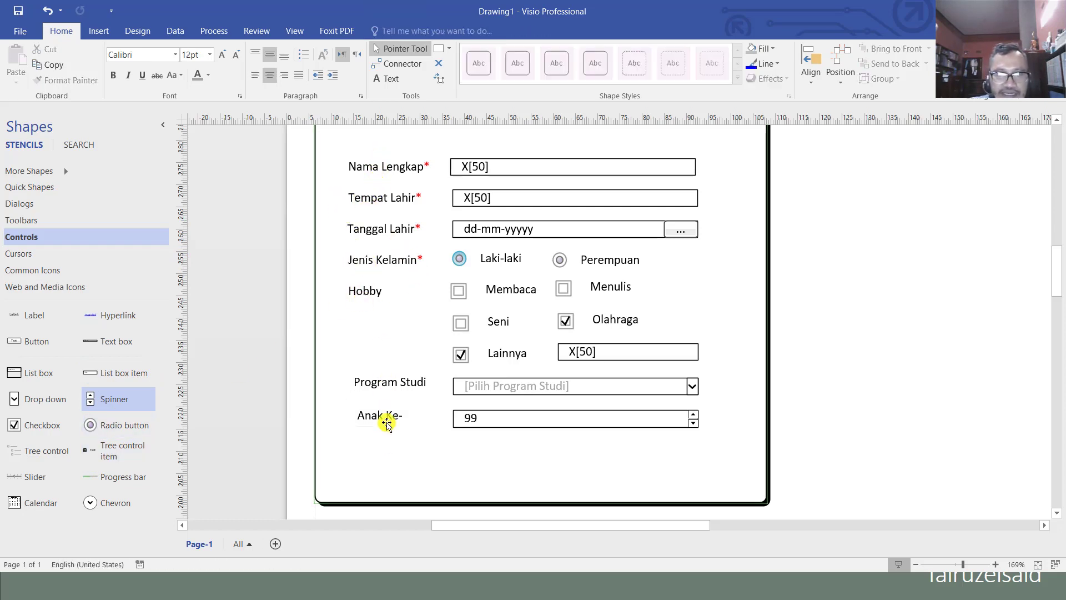
double_click(388, 383)
click(420, 383)
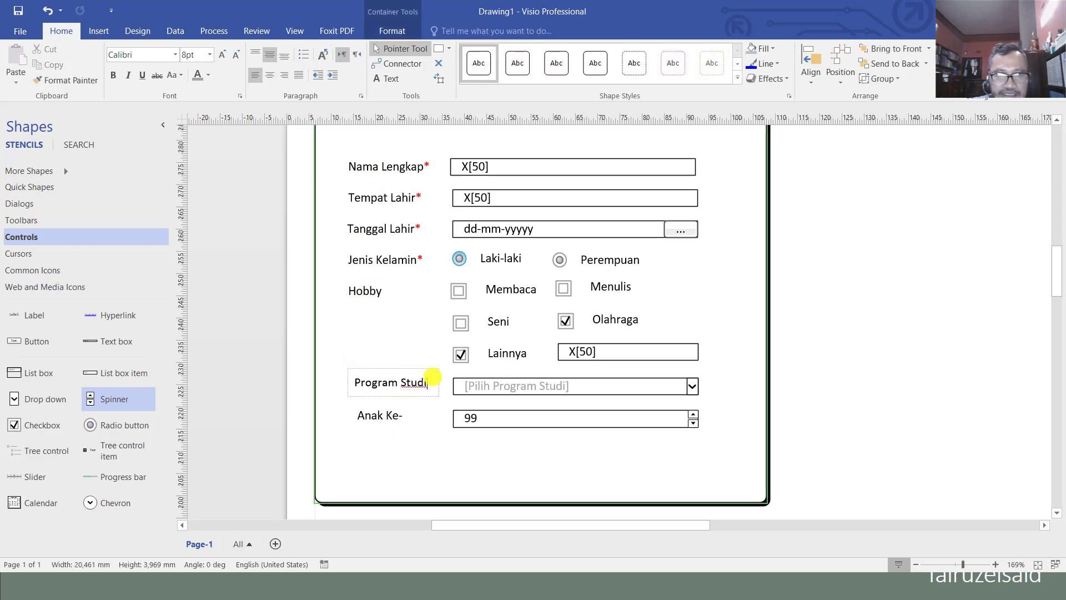
text(*)
key(Left)
key(BackSpace)
key(shift+Right)
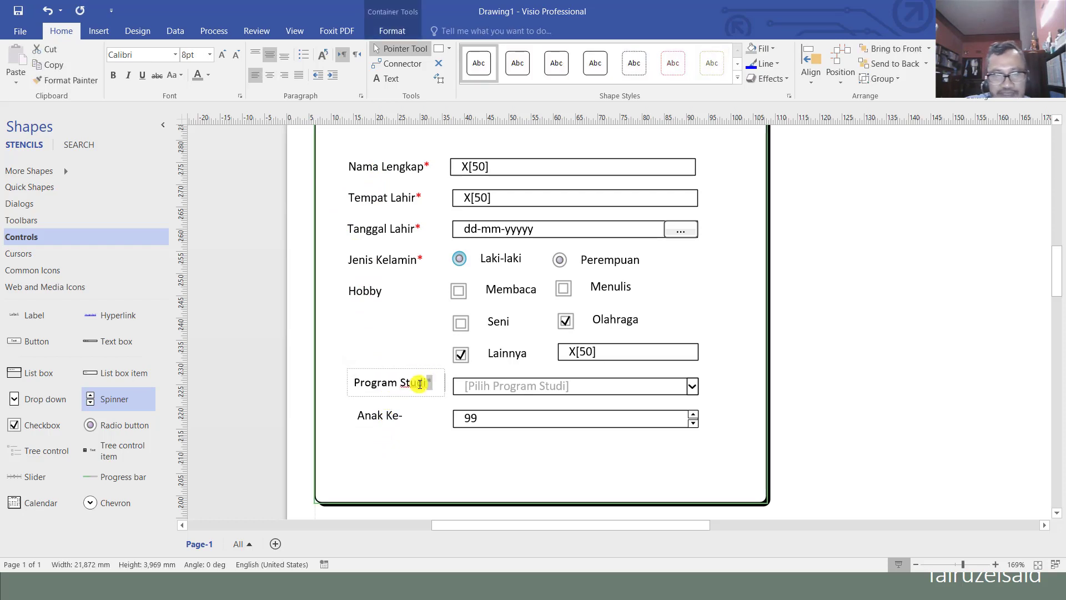
click(208, 74)
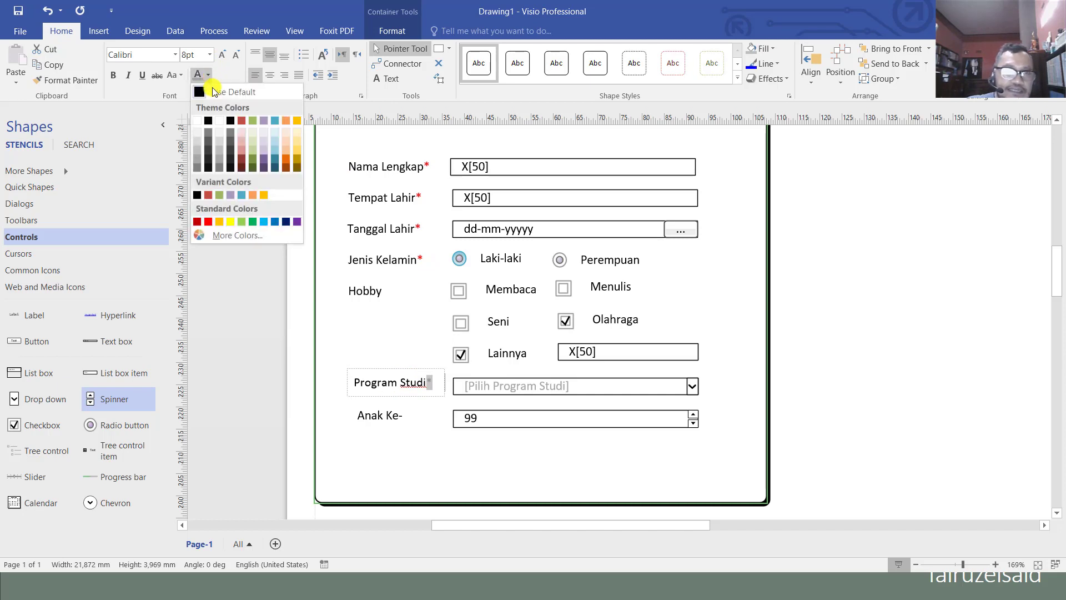
click(209, 222)
click(331, 298)
scroll(332, 296, down, 4)
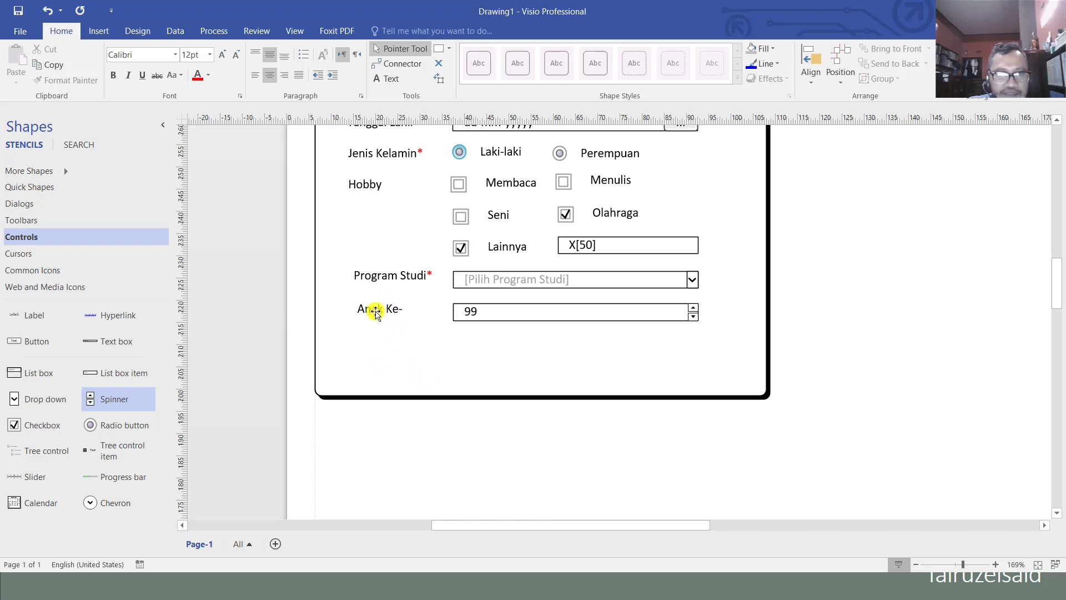
Duplicate the "Anak Ke-" label below itself and change the copy's text to "Pesan & Kesan"
click(380, 310)
drag(380, 309, 382, 349)
double_click(382, 349)
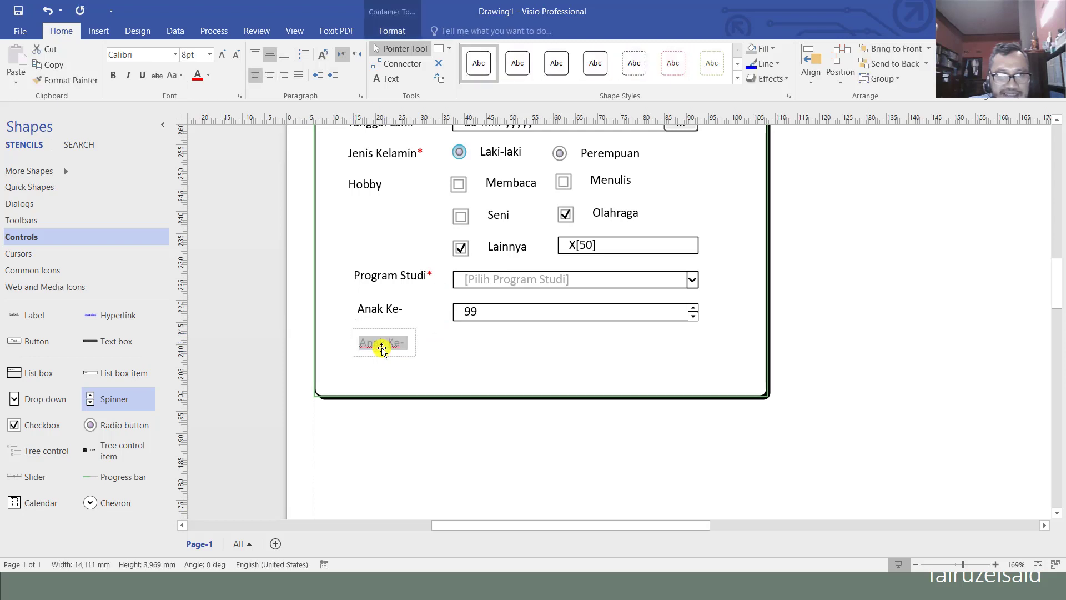
text(Pe)
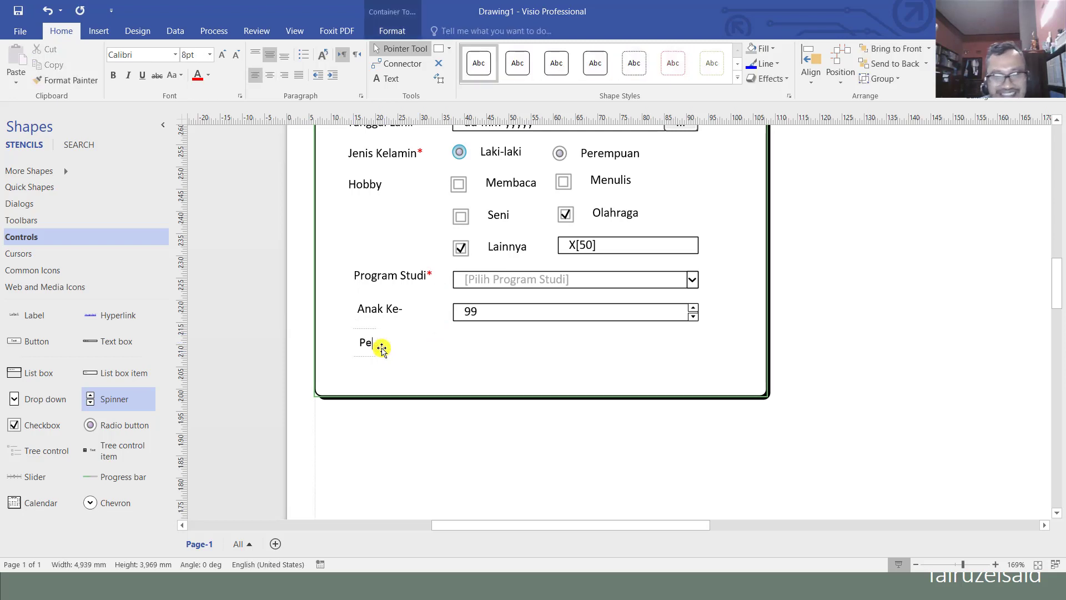
text(san )
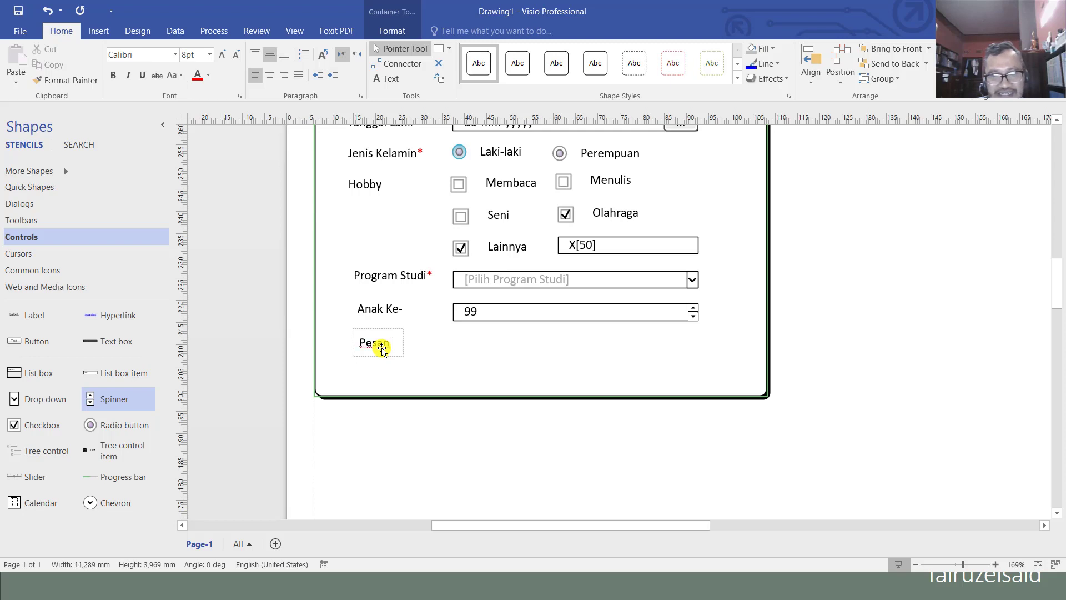
text(& Kesan)
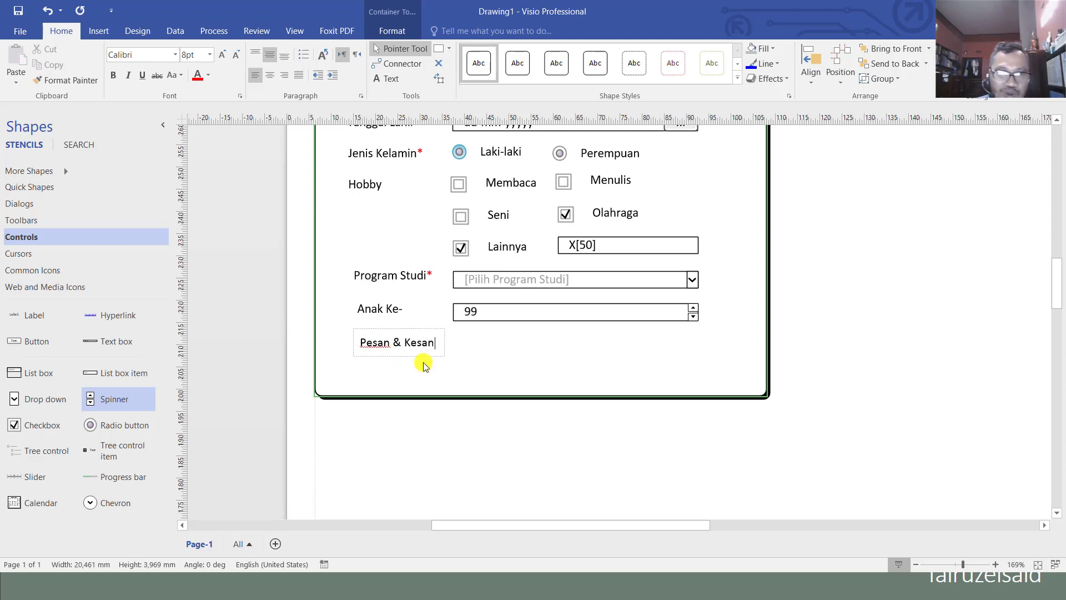
click(519, 358)
Change the "Pesan & Kesan" label's text to "Motto Hidup"
scroll(523, 360, down, 2)
scroll(523, 360, up, 2)
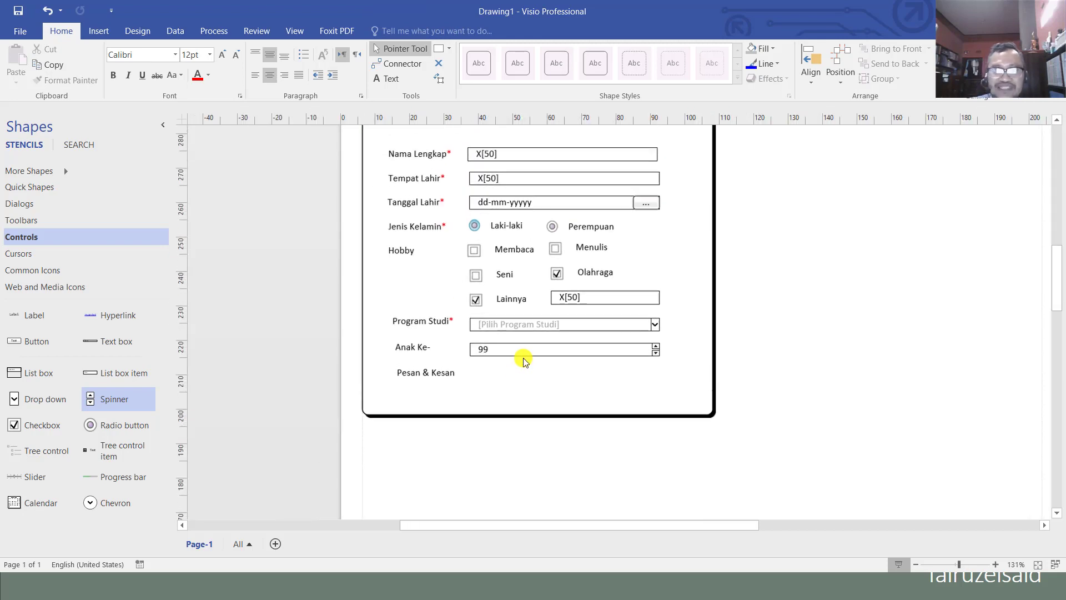
click(421, 420)
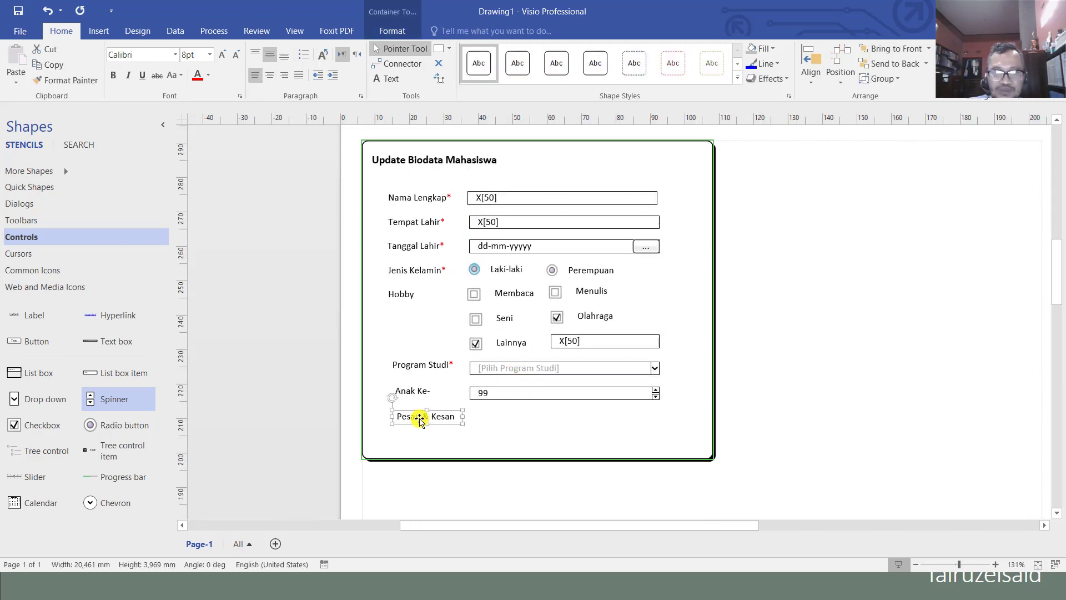
double_click(419, 419)
text(Mo)
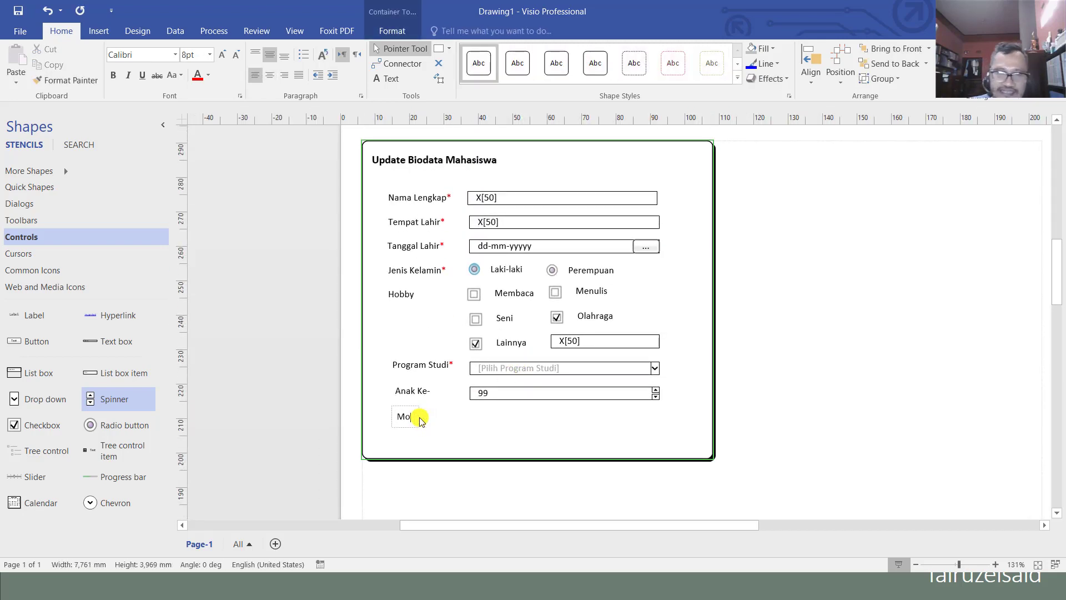
text(tto hi)
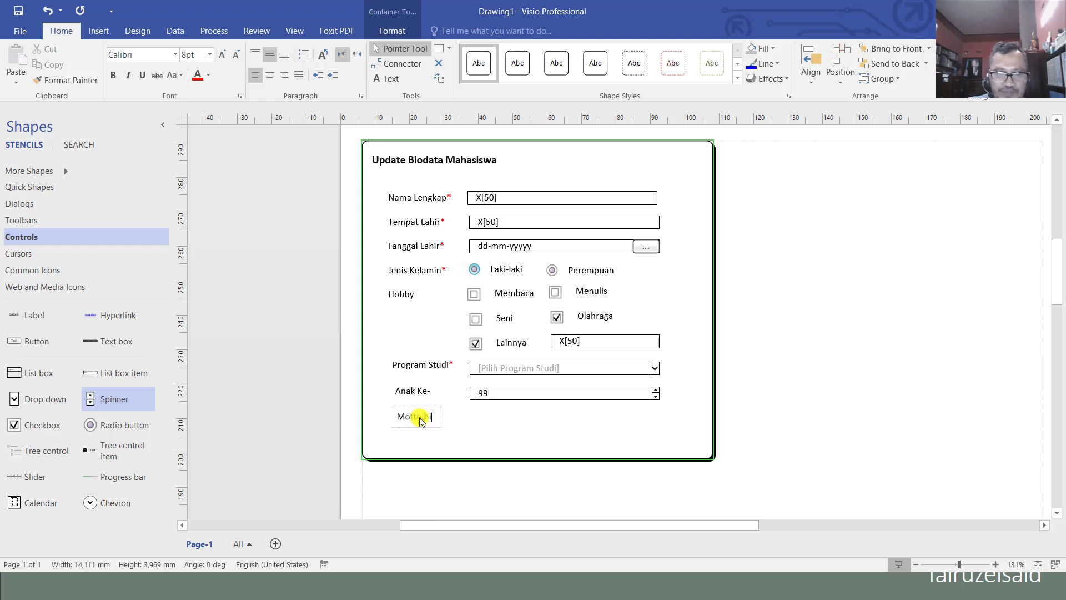
key(BackSpace)
key(BackSpace)
key(BackSpace)
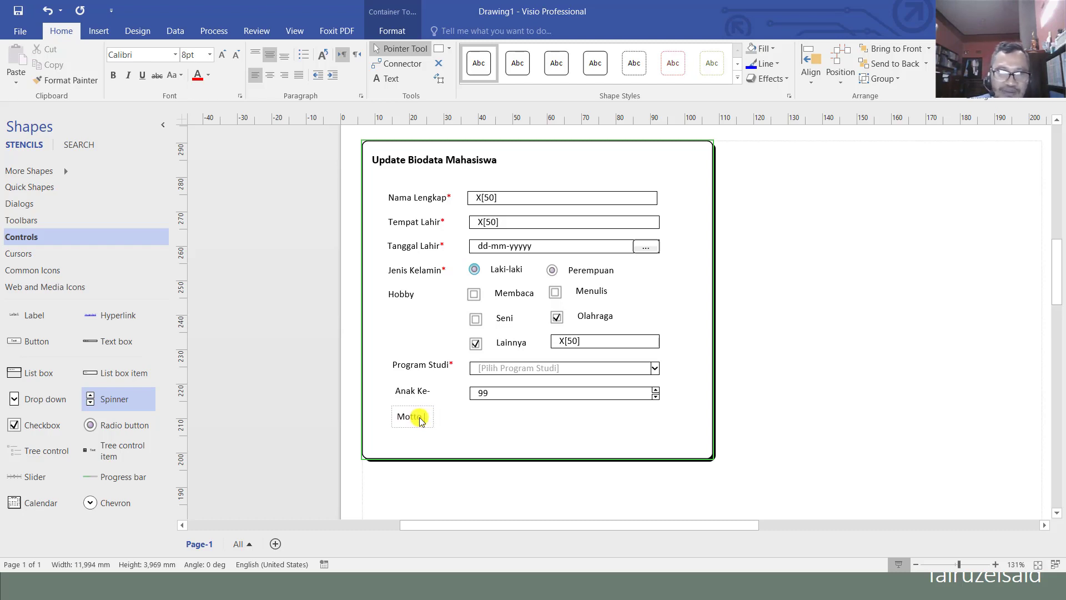
text(Hidup)
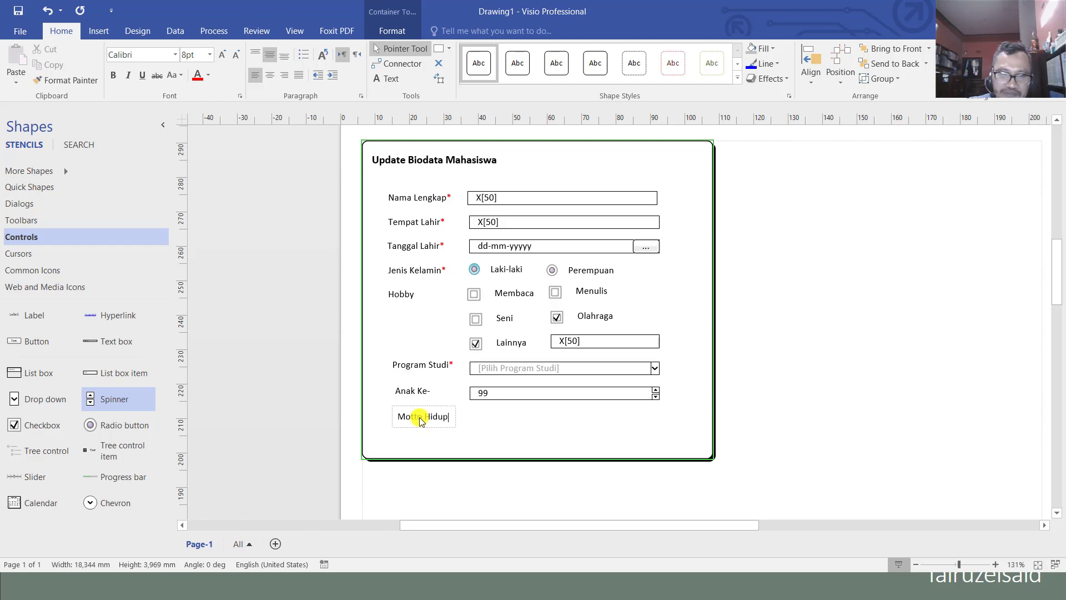
click(644, 466)
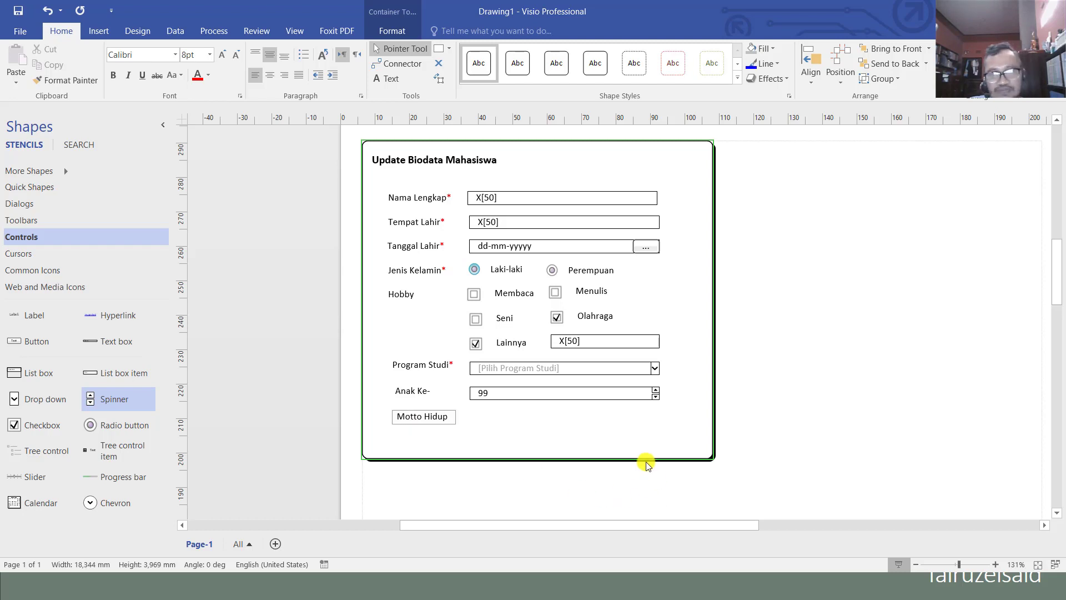
Extend the form container downward to a height of about 109 mm to make room below "Motto Hidup"
click(600, 459)
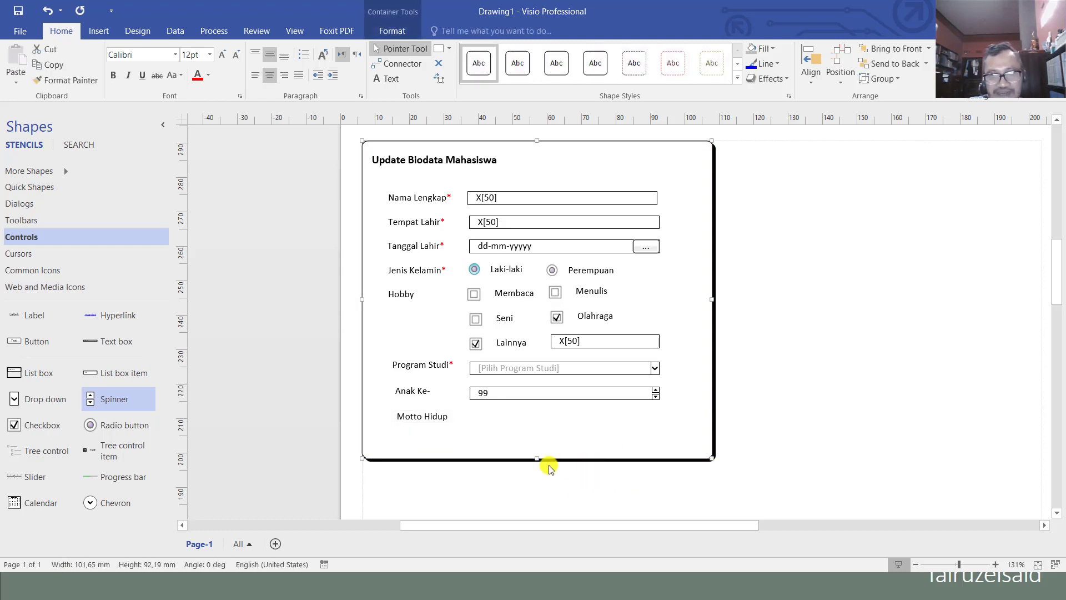
drag(535, 458, 535, 499)
scroll(682, 421, down, 3)
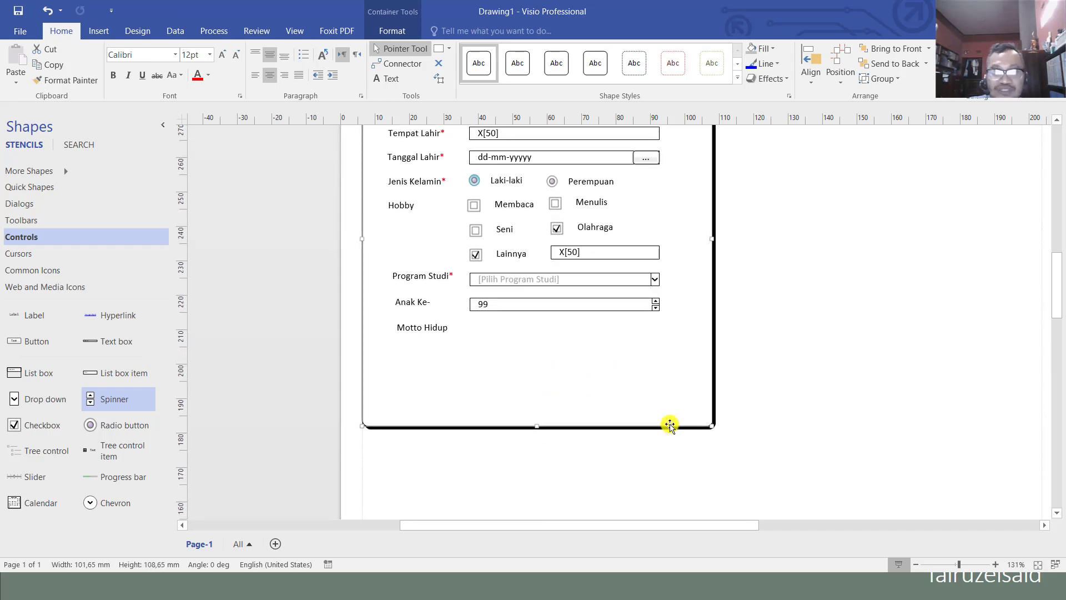
scroll(670, 426, up, 3)
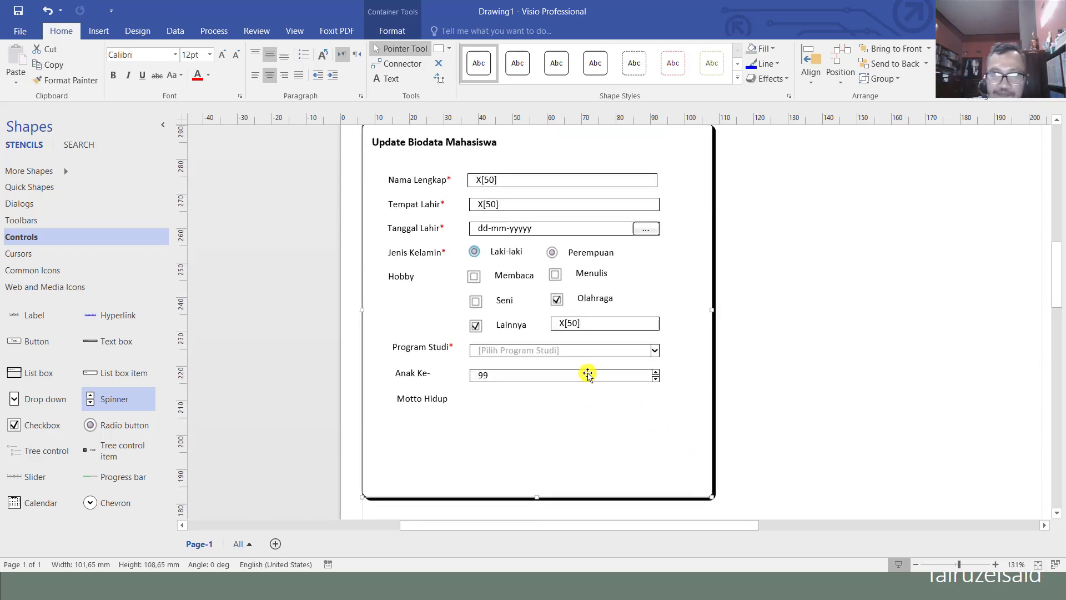
Duplicate the "[Pilih Program Studi]" text box beside "Motto Hidup" and enlarge the copy to about 55 by 20 mm
drag(597, 349, 560, 463)
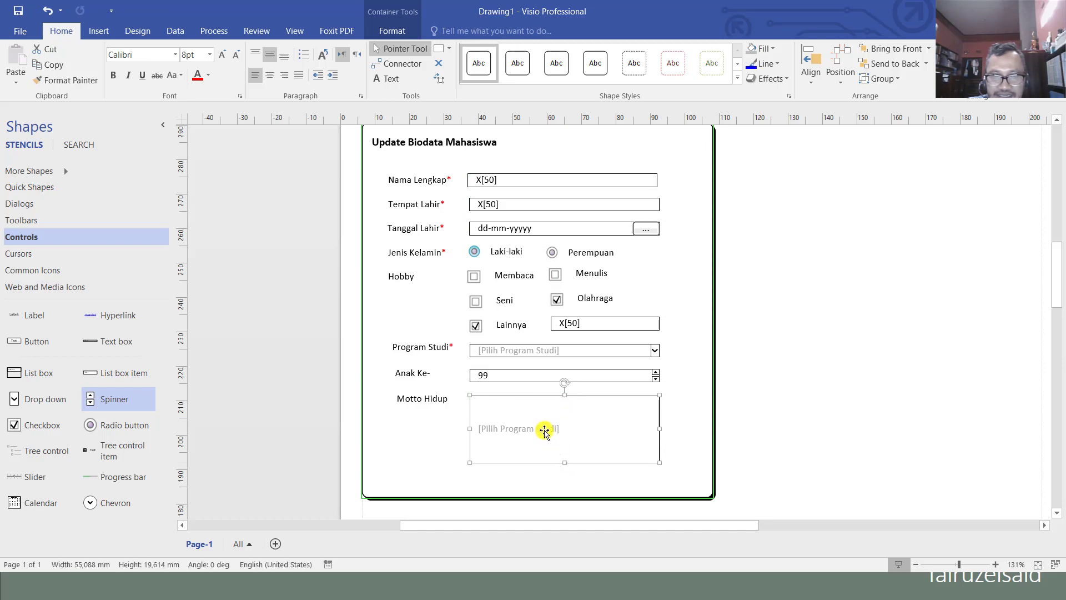
click(309, 226)
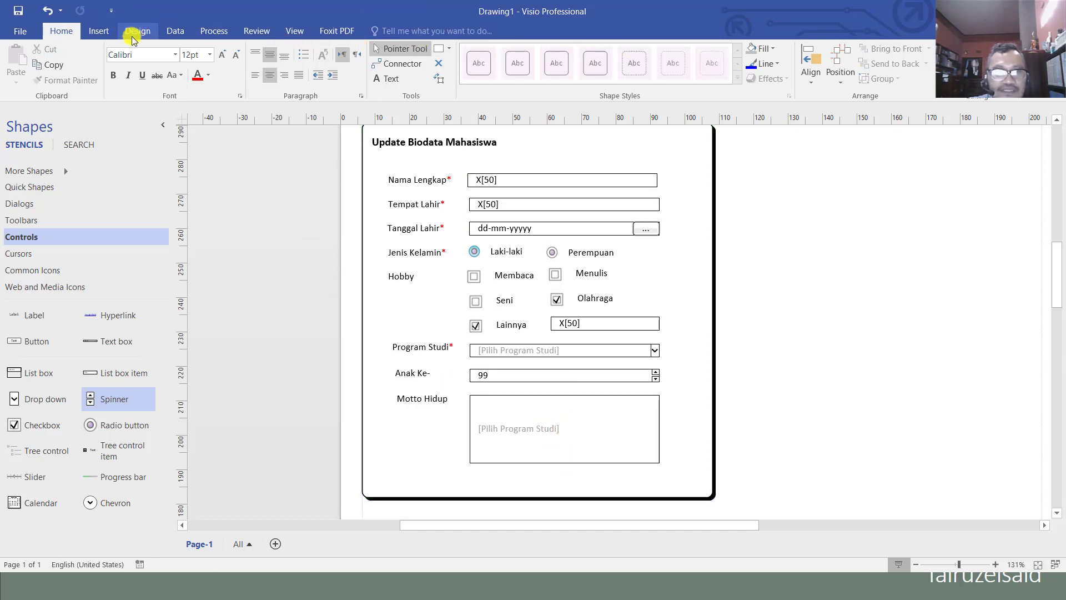
Align the text of the multi-line box beside "Motto Hidup" to the top of the box
click(255, 58)
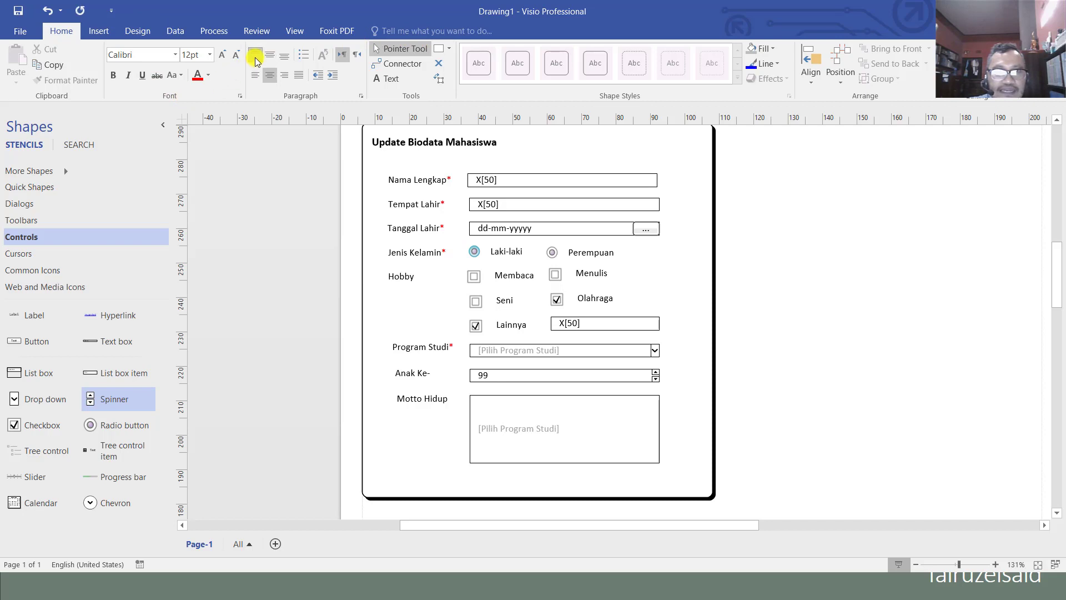
click(561, 397)
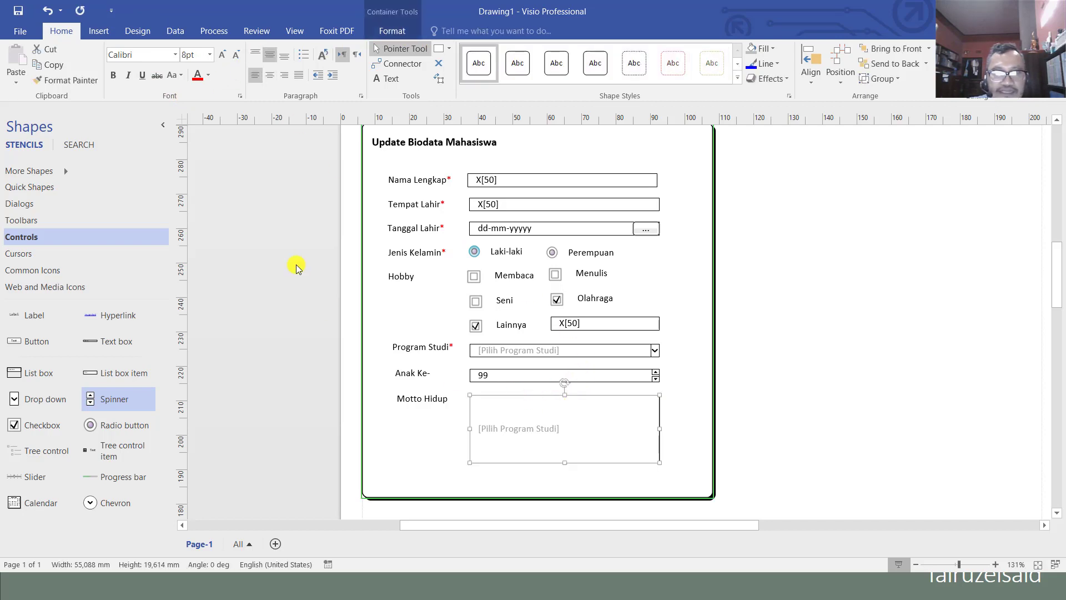
click(257, 56)
Change the placeholder text in the box beside "Motto Hidup" to "[Isi Motto Hidup]"
double_click(511, 413)
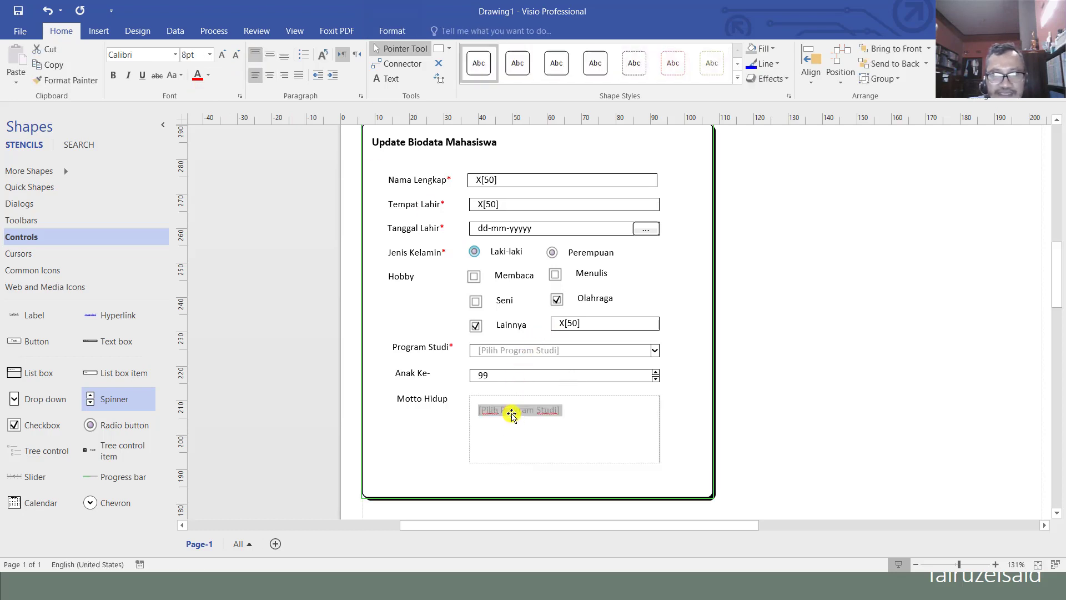
click(499, 410)
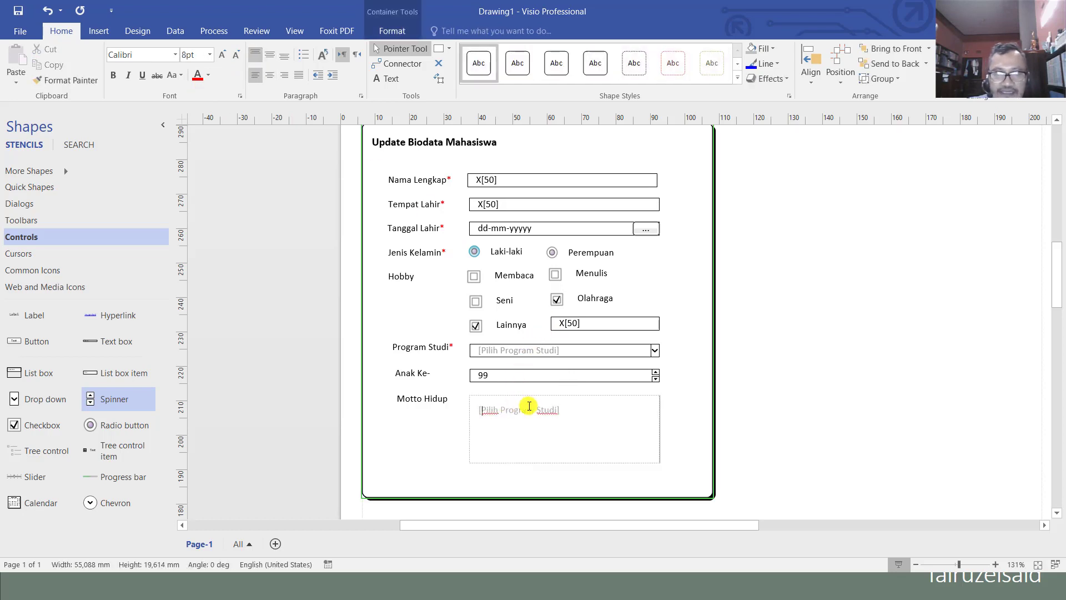
key(ctrl+shift+Right)
key(ctrl+shift+Right)
key(ctrl+shift+Right)
key(Delete)
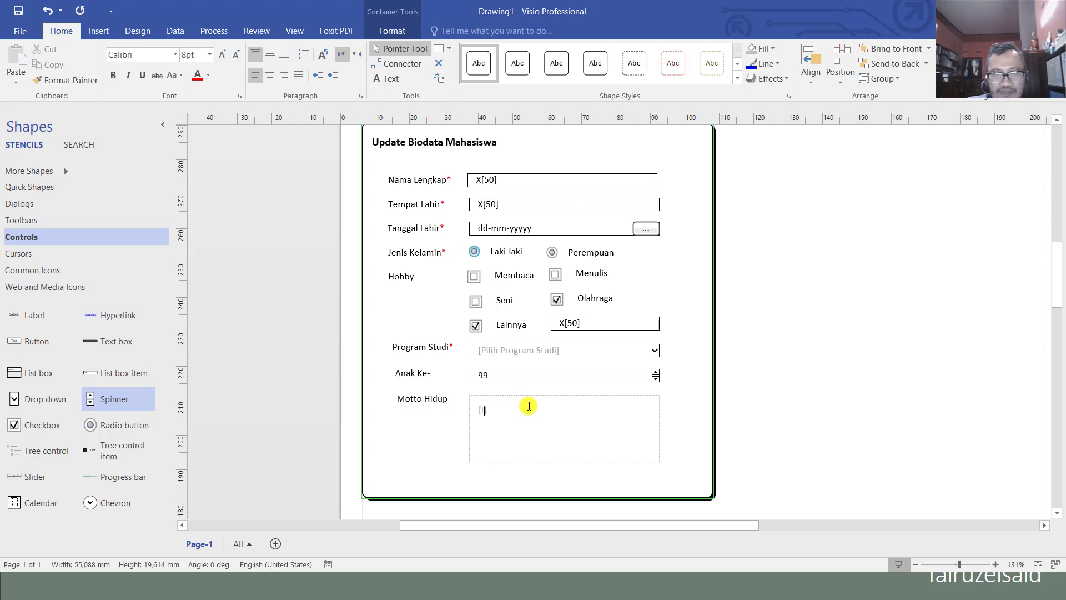
text(Isi Motto Hidup)
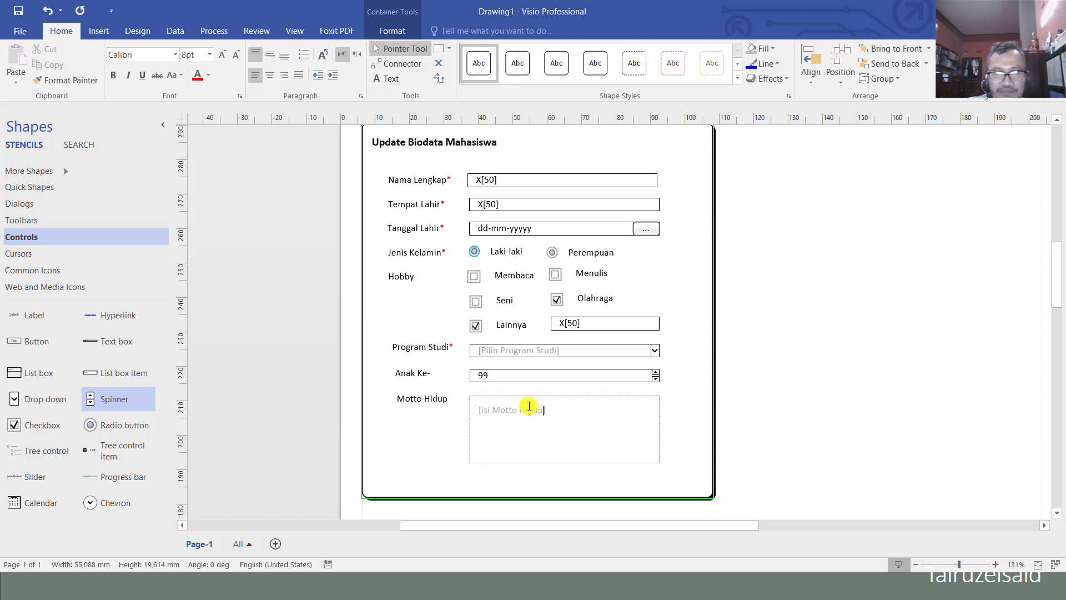
click(704, 422)
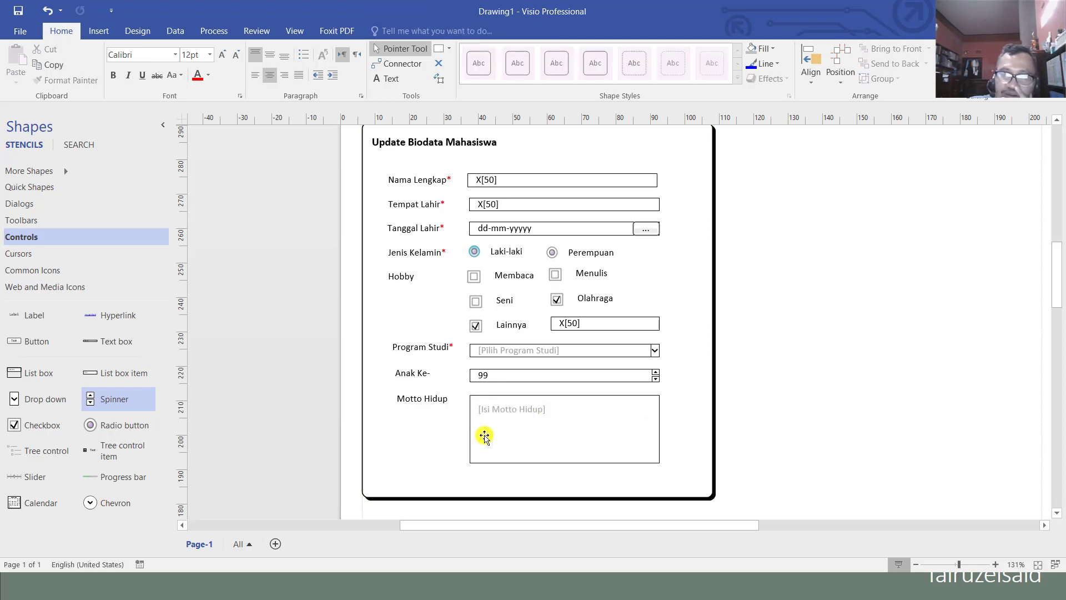
Shorten the "[Isi Motto Hidup]" box from its lower edge to a height of about 12 mm
click(498, 411)
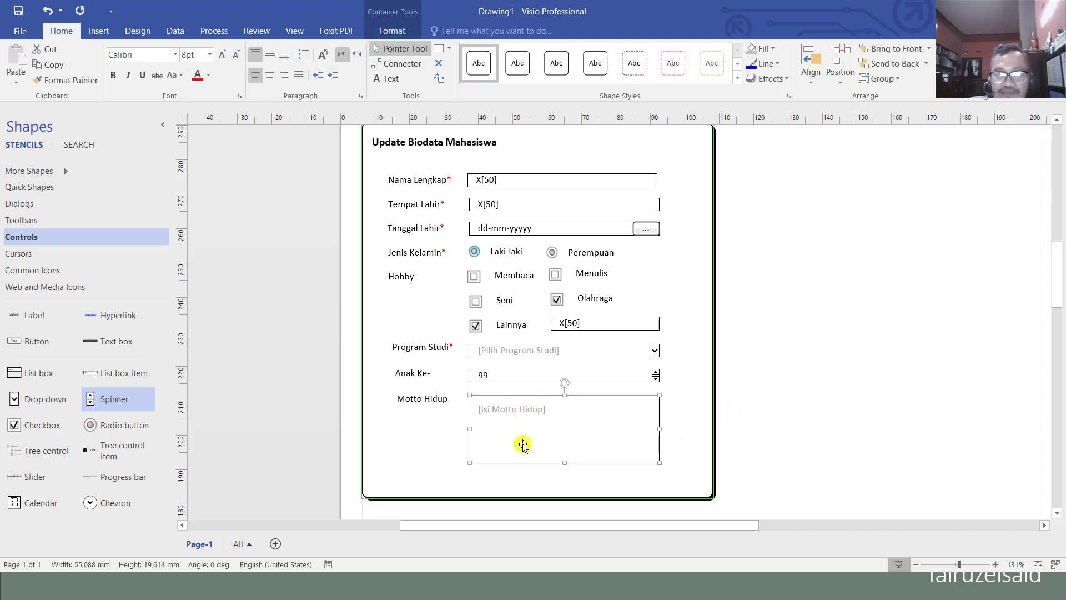
drag(565, 461, 565, 436)
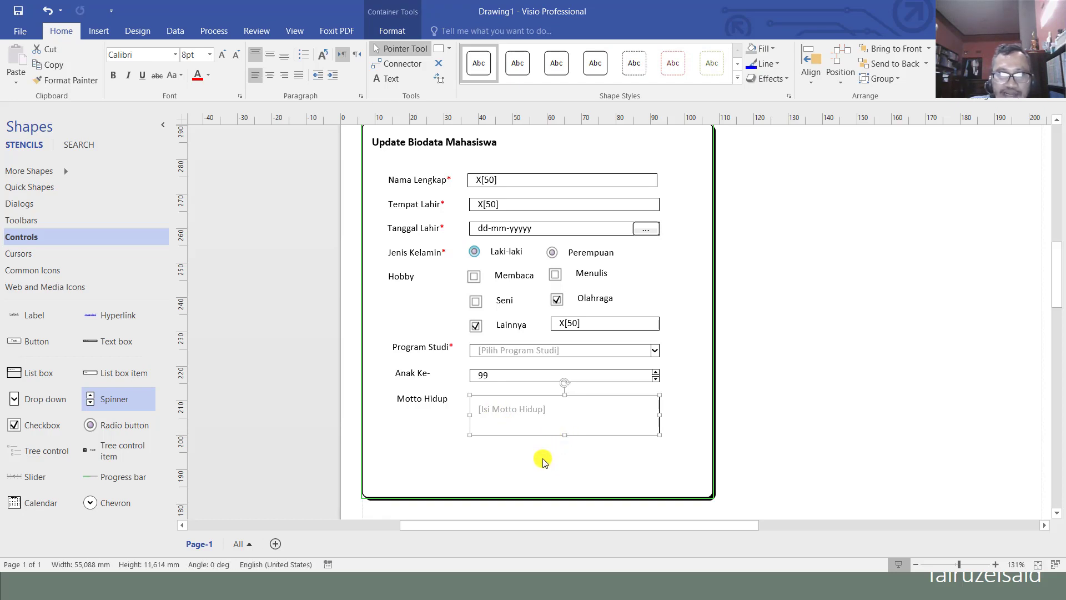
key(Escape)
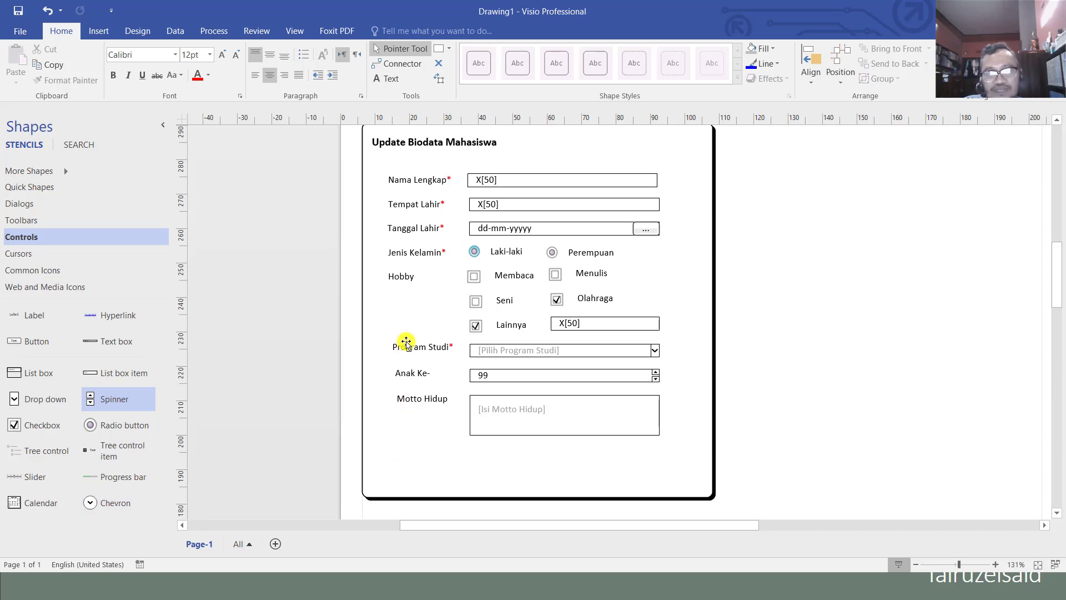
Duplicate the "Tanggal Lahir" label, its text box and its "..." button as a new row below the motto box
click(420, 229)
click(505, 229)
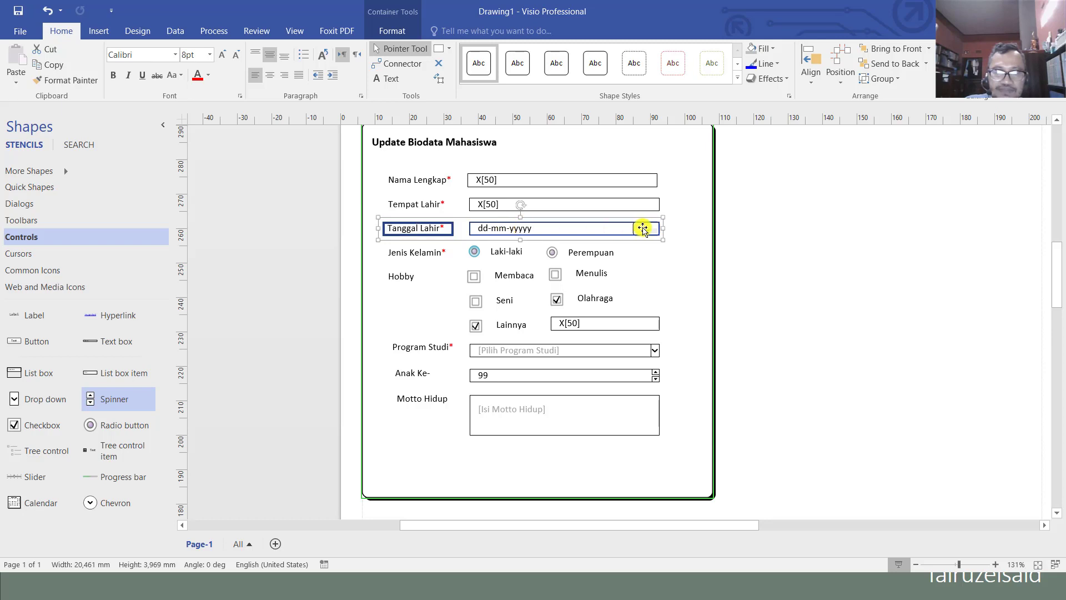
drag(650, 230, 649, 454)
click(586, 476)
Change the copied "Tanggal Lahir" label below "Motto Hidup" to "Foto Profil", without the required-field asterisk
click(420, 452)
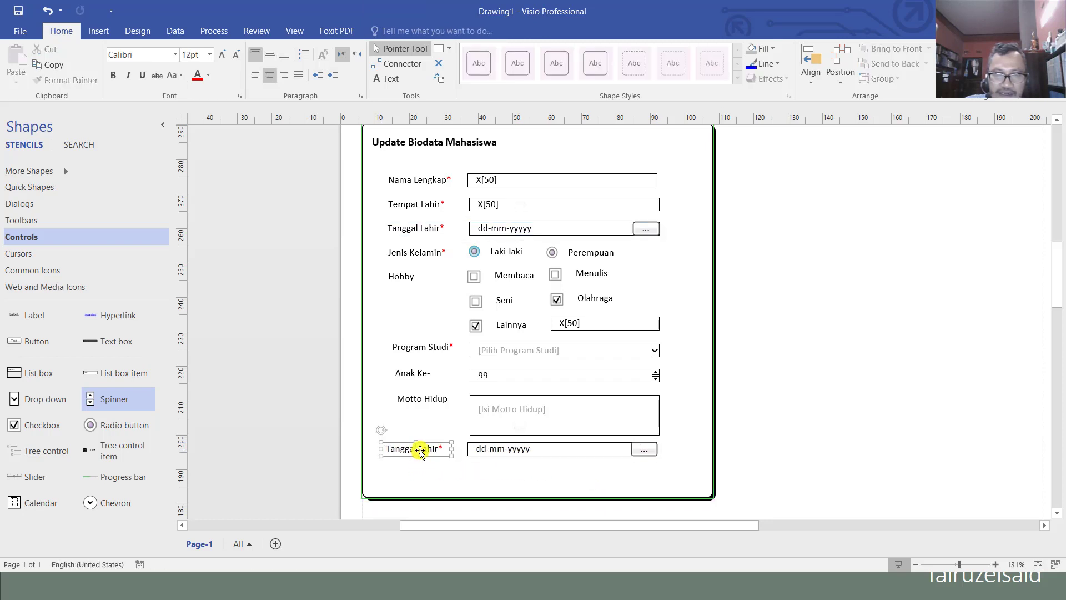
double_click(420, 453)
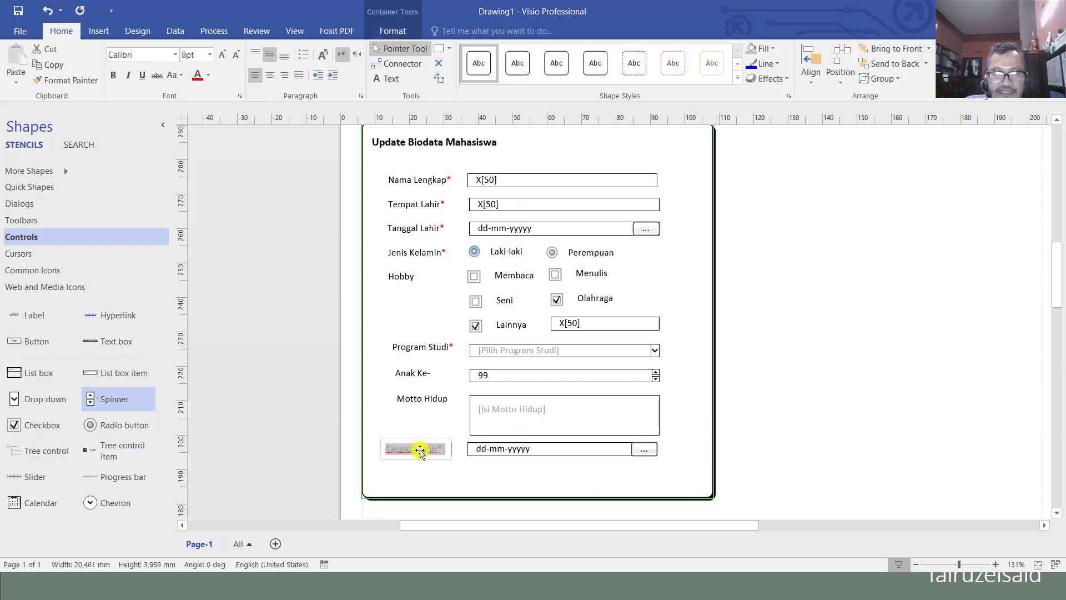
text(Foto)
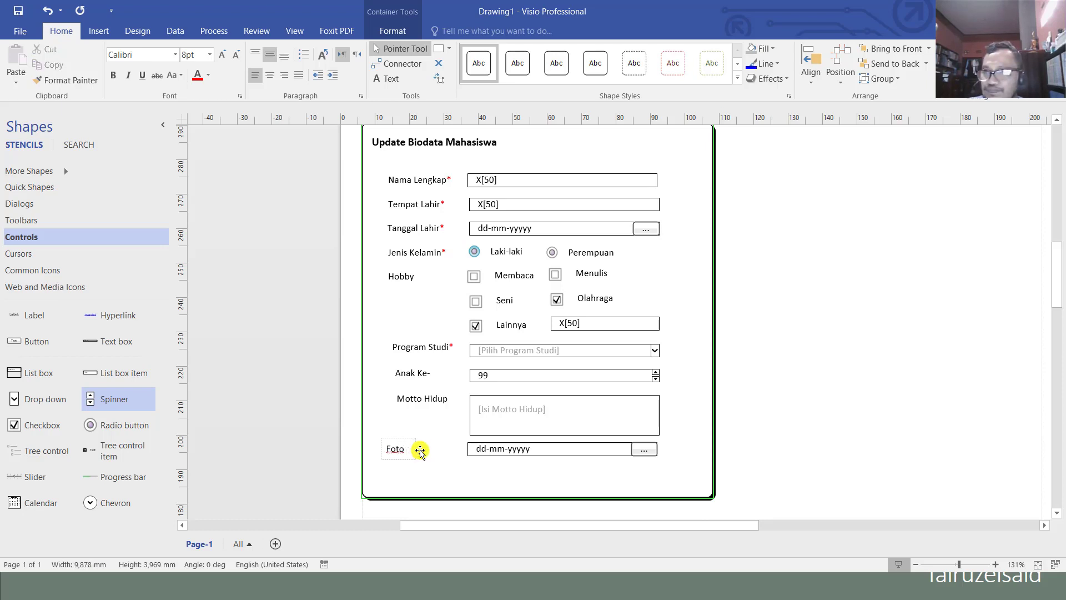
text( Pro)
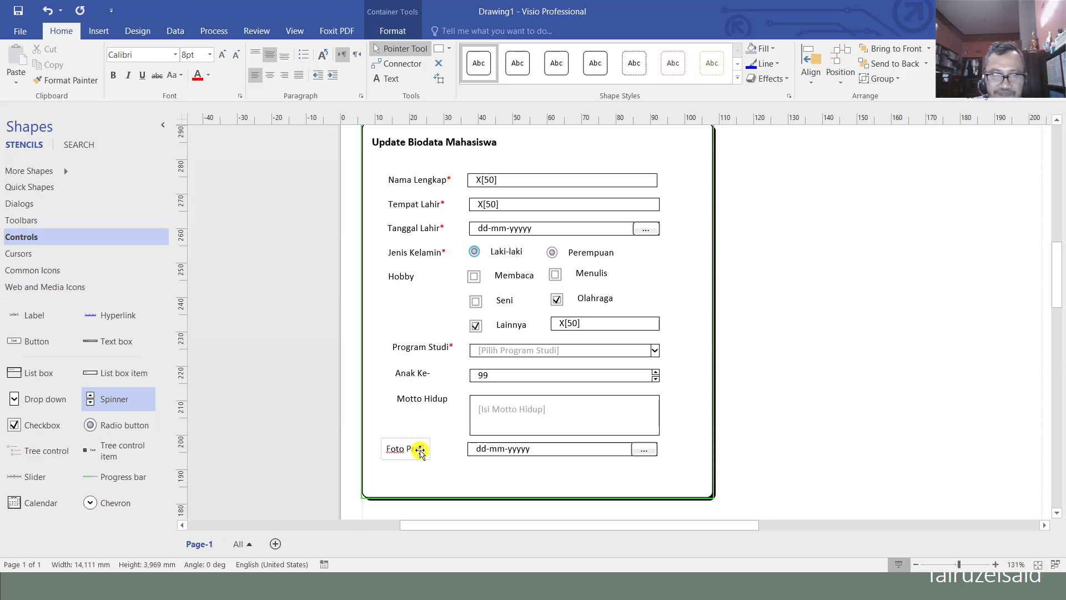
text(fil)
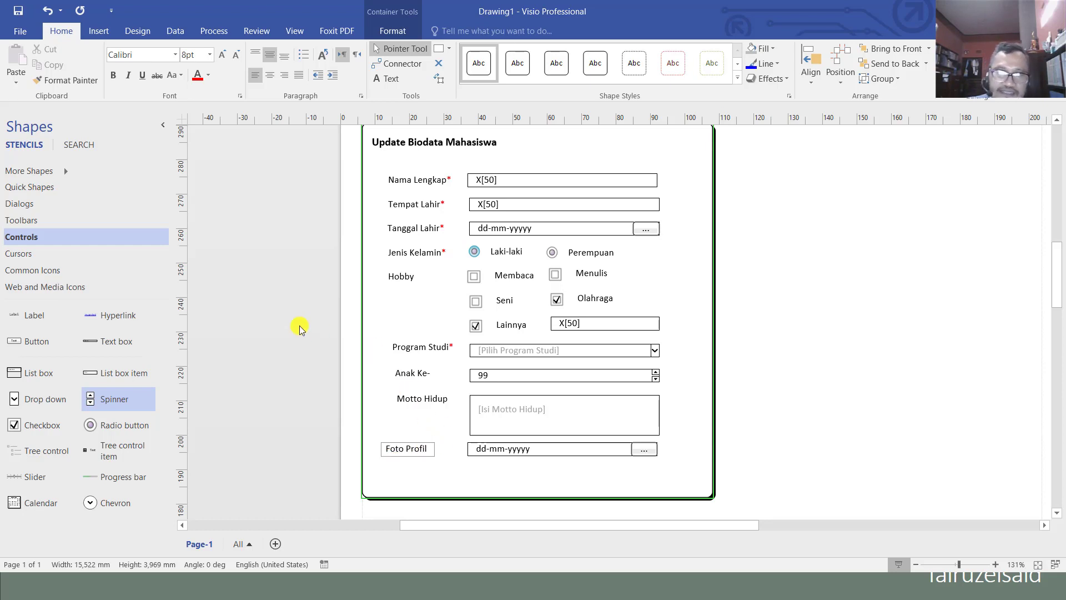
click(297, 326)
Left-align all the field labels from "Nama Lengkap" down to "Foto Profil"
drag(352, 160, 475, 492)
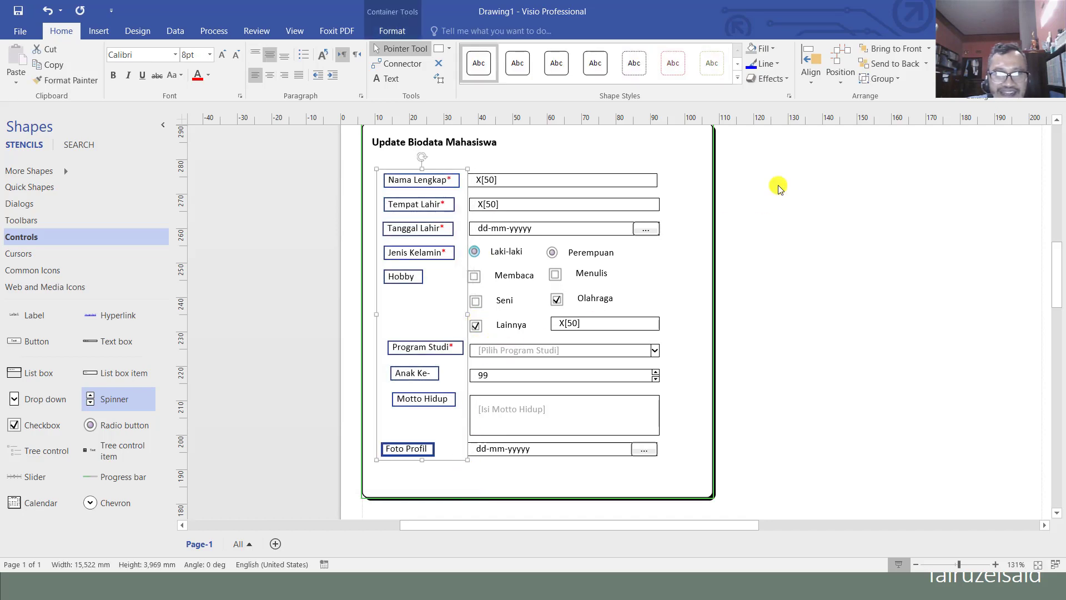
click(807, 82)
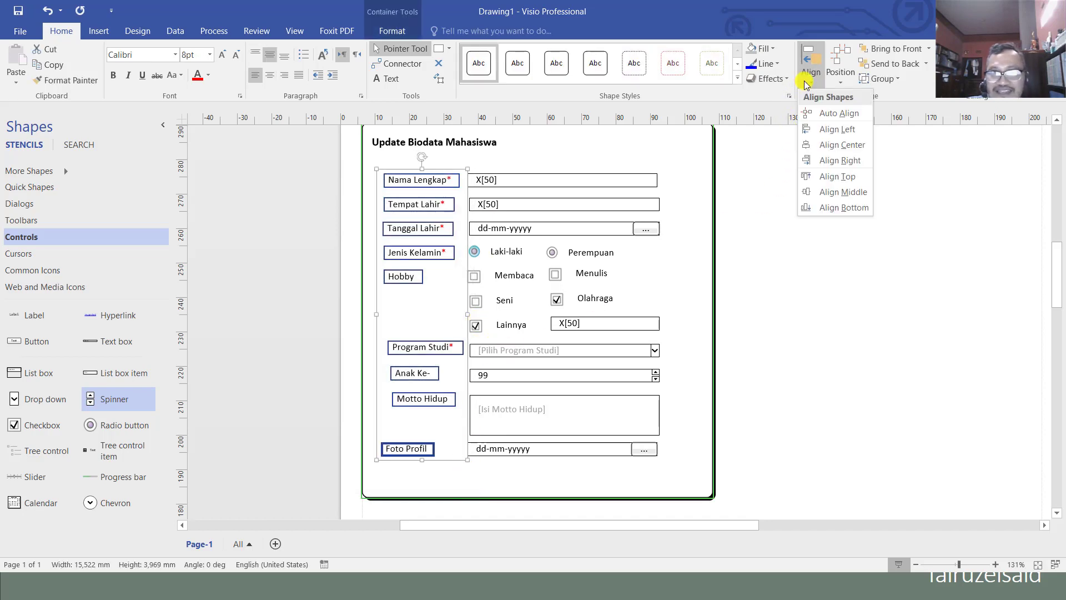
click(836, 129)
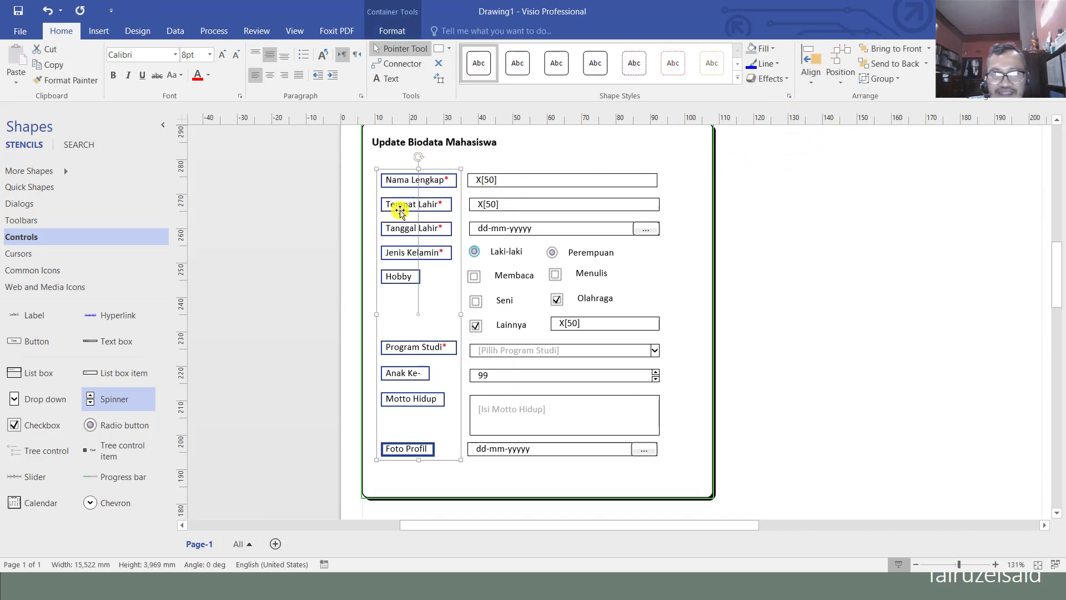
click(805, 353)
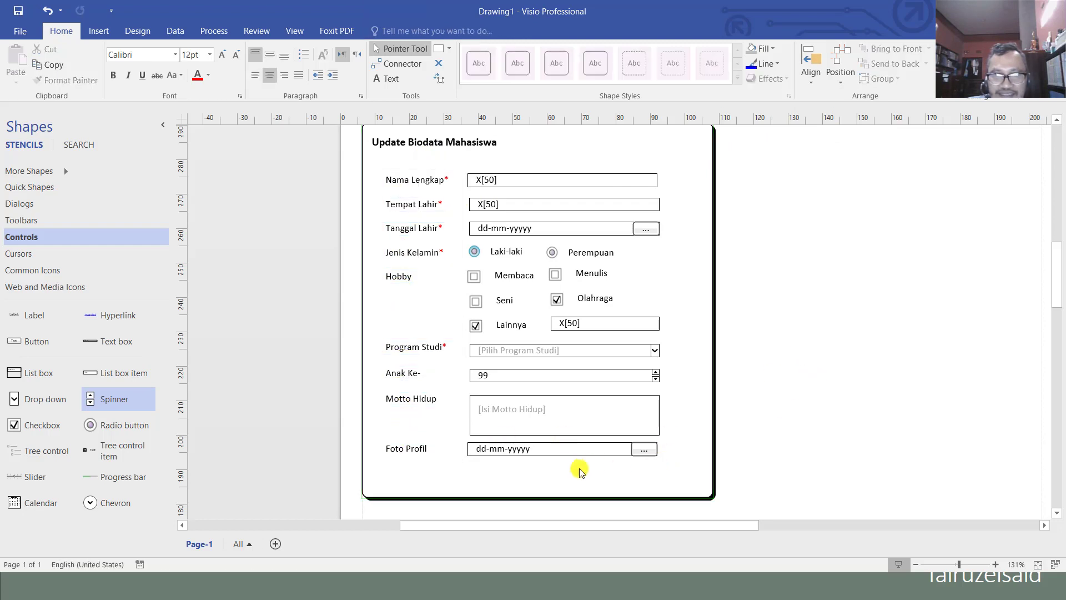
Change the text of the box beside "Foto Profil" to "[Pilih Foto File]"
click(532, 451)
double_click(531, 452)
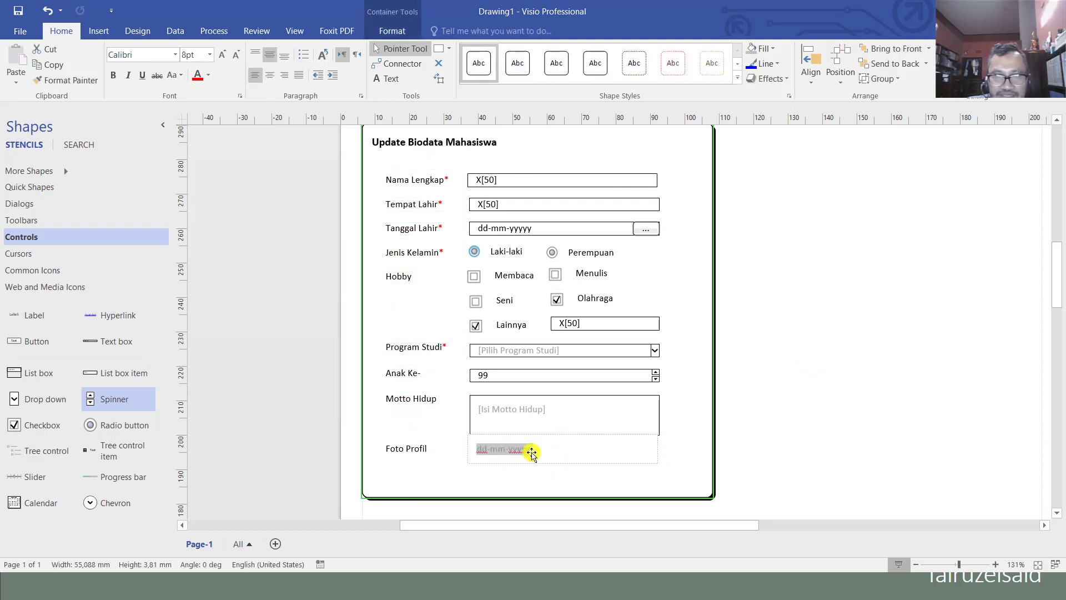
text([Pilih Foto File)
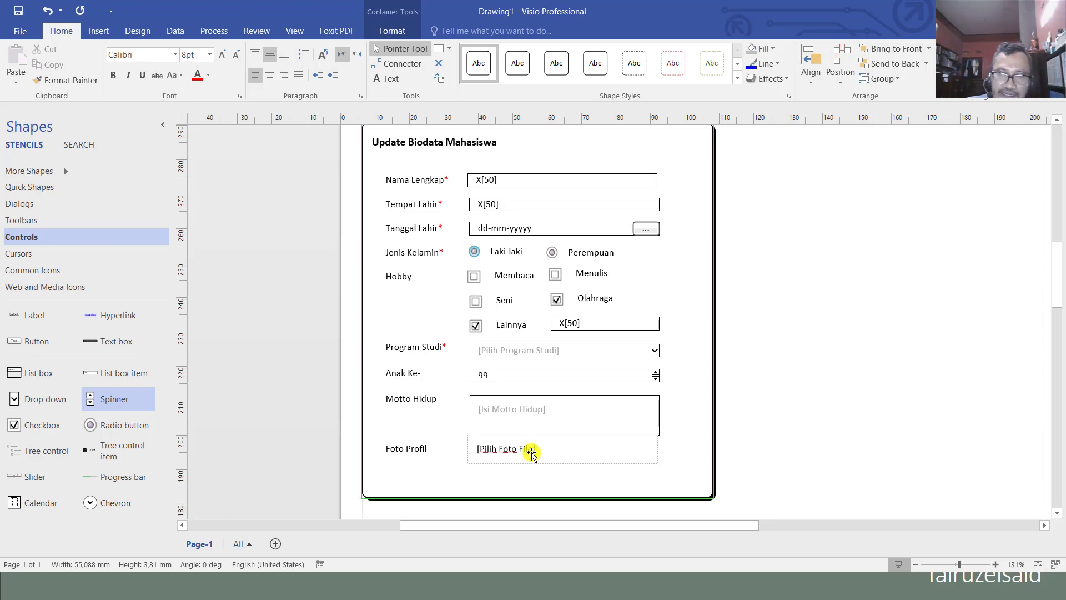
click(548, 503)
Fill the "[Pilih Foto File]" text box with grey
click(561, 451)
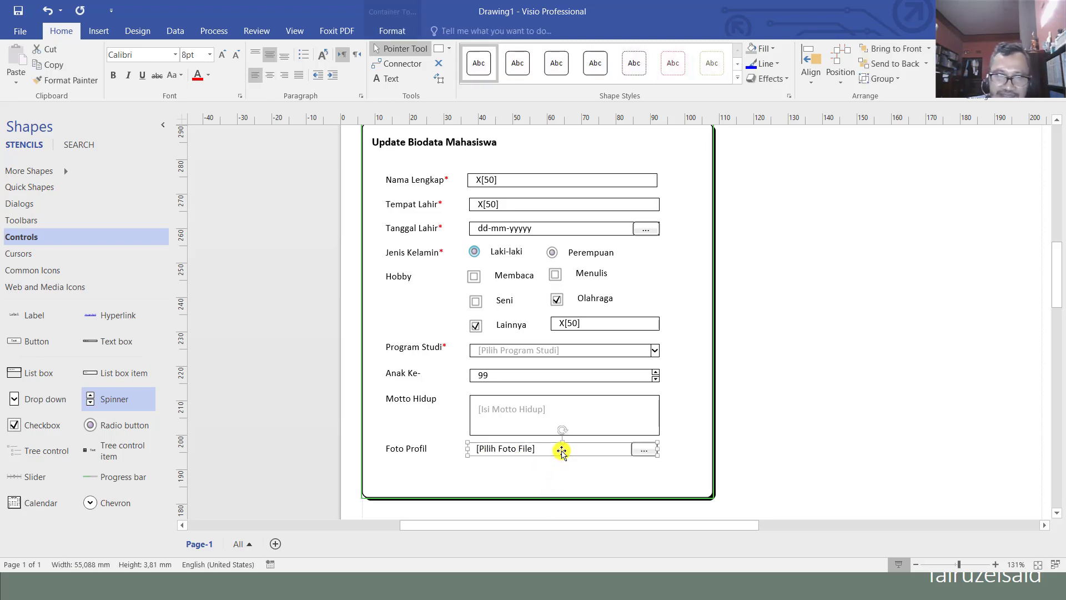
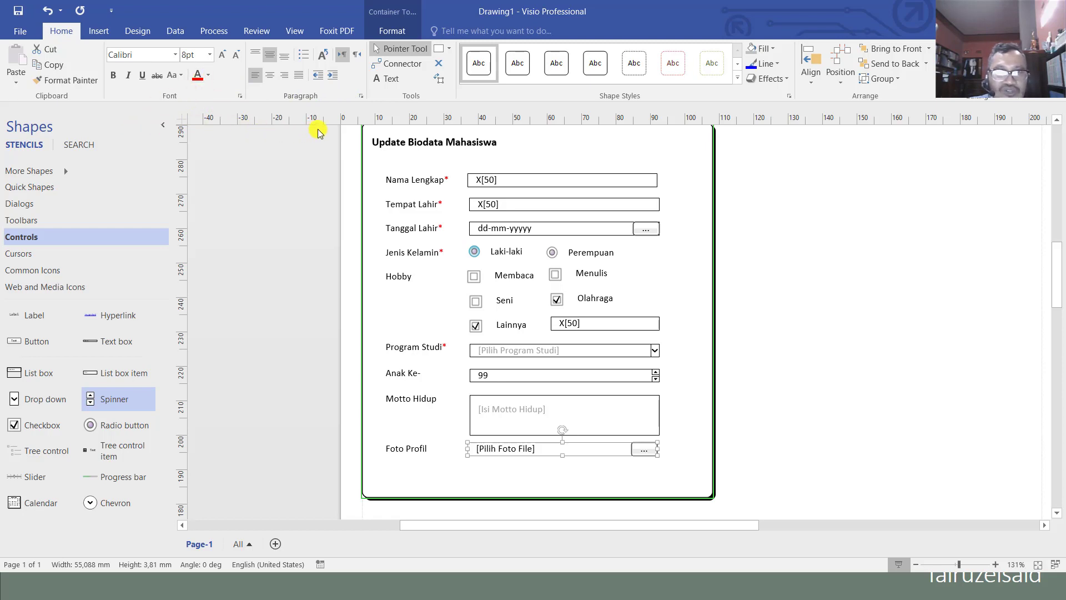
click(751, 51)
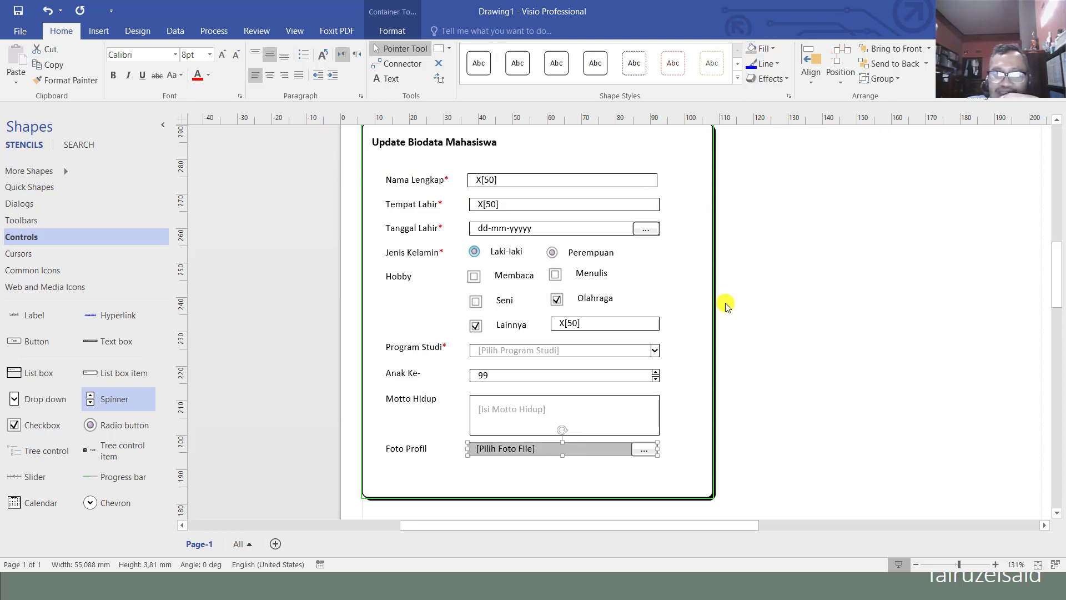
key(Escape)
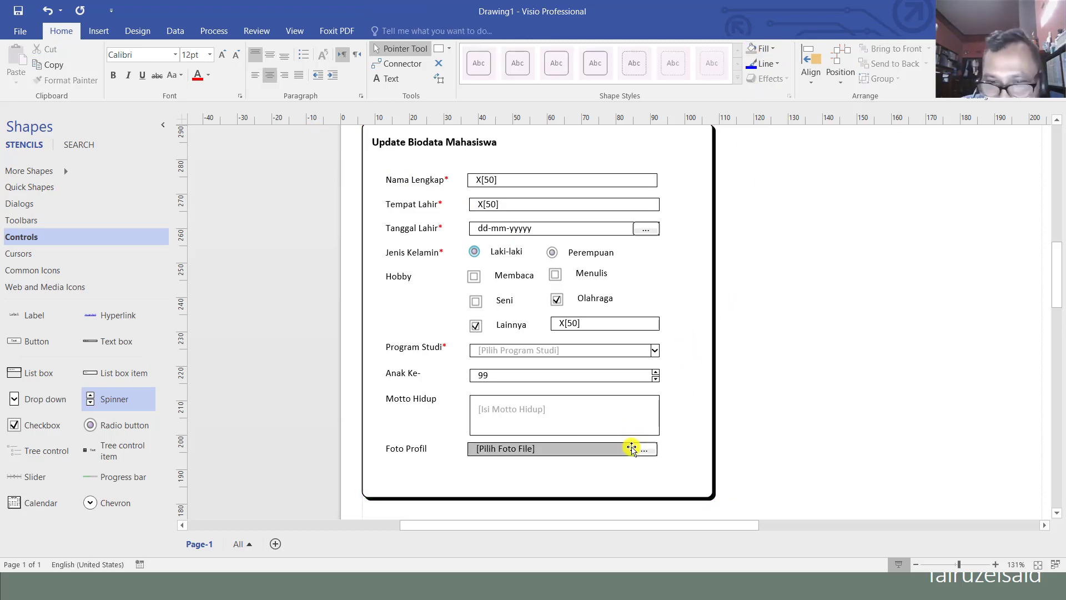
Try to widen the "..." button in the "Foto Profil" row to about 14 mm and replace its caption
click(637, 453)
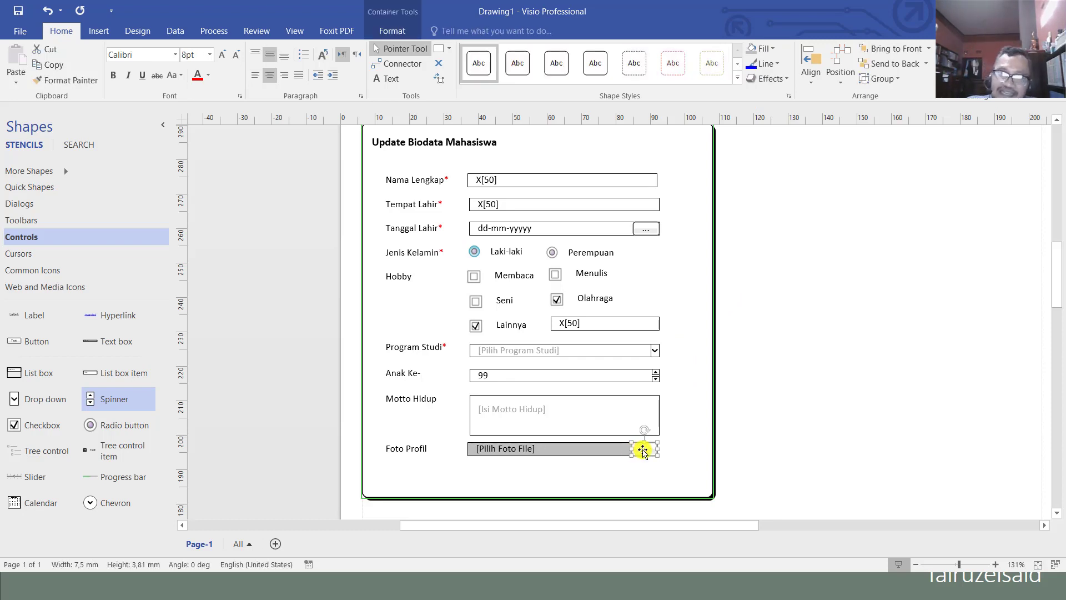
drag(630, 451, 608, 449)
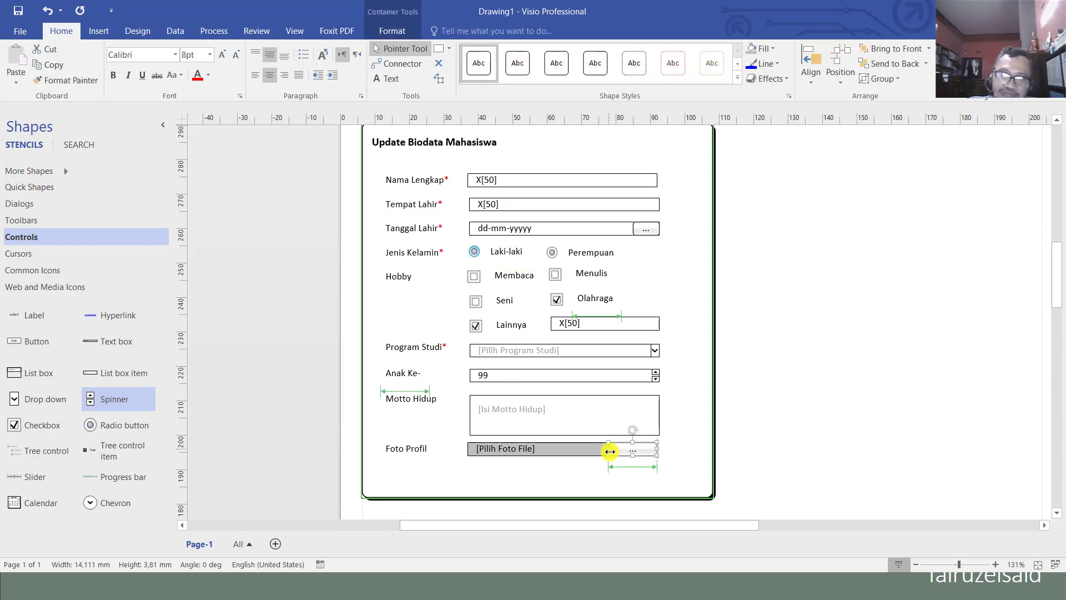
click(638, 449)
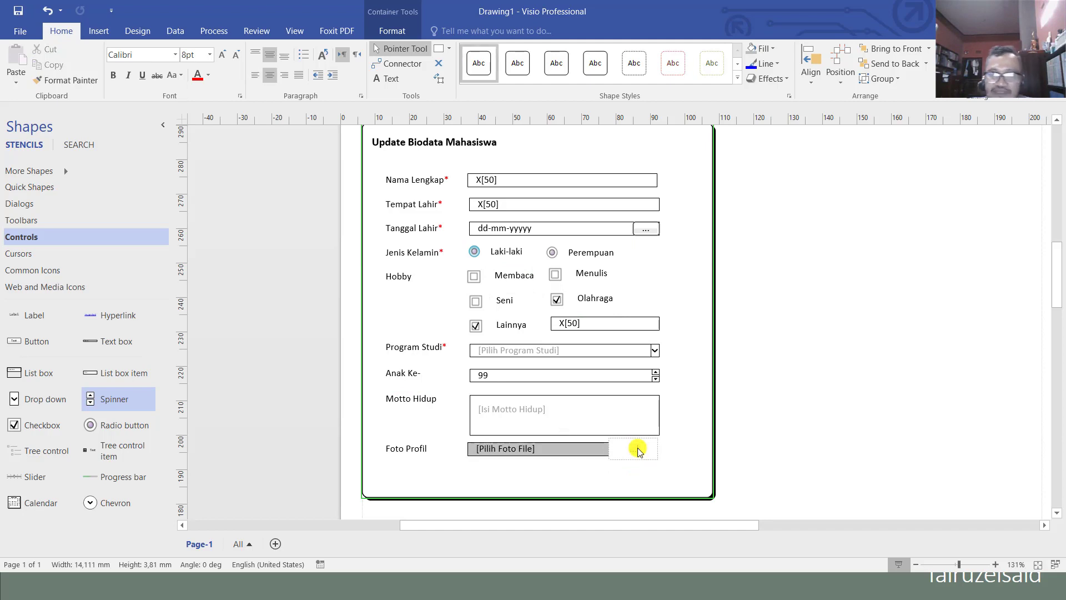
double_click(632, 449)
text(T)
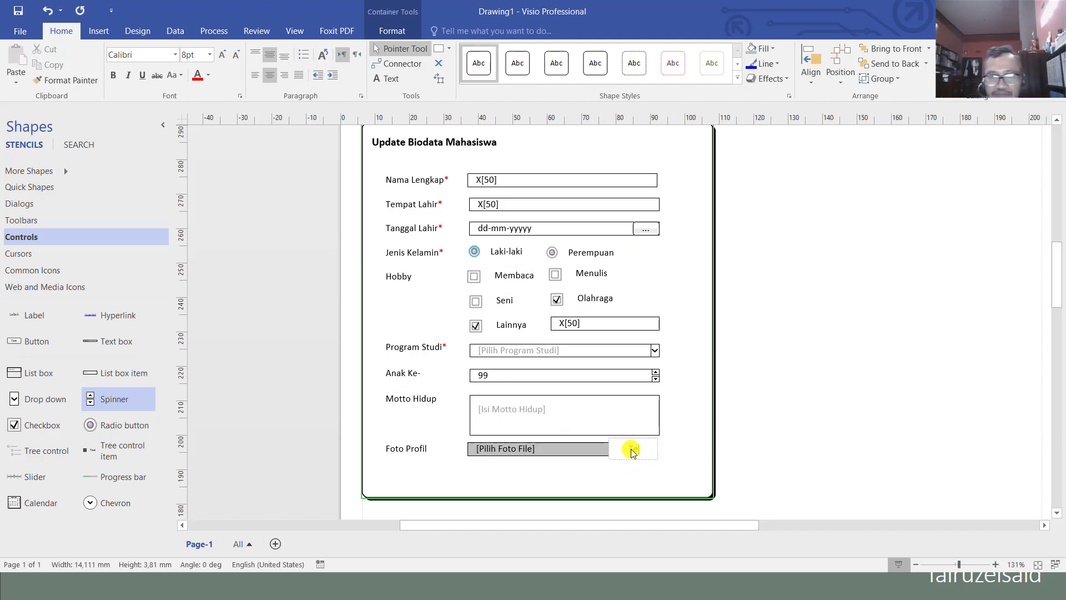
text(e)
key(Escape)
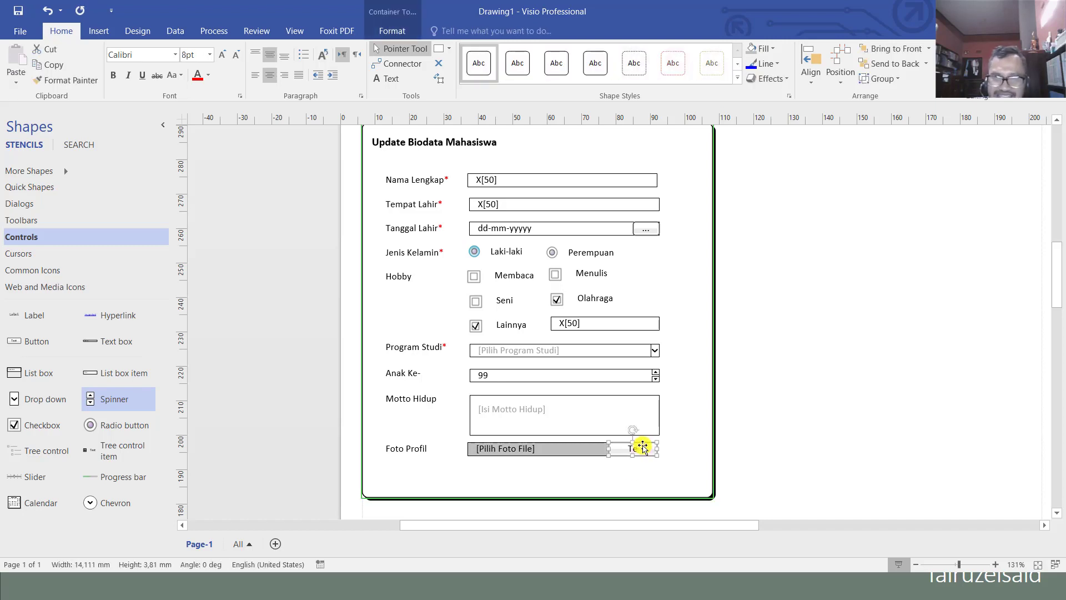
Replace the old button in the "Foto Profil" row with a new Button shape at the text box's right end
key(Delete)
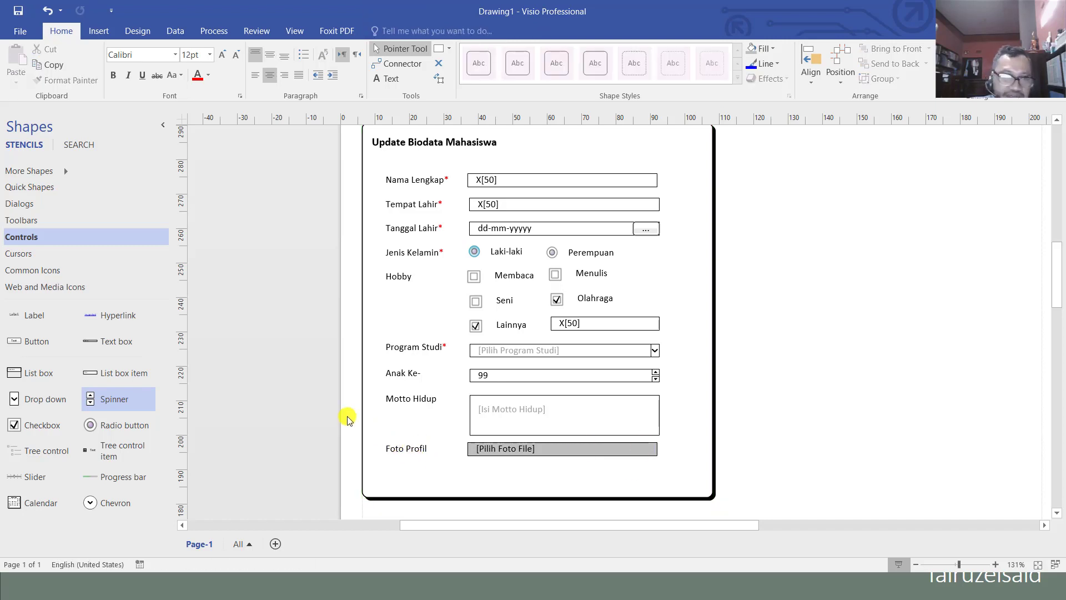
drag(25, 338, 637, 455)
click(643, 465)
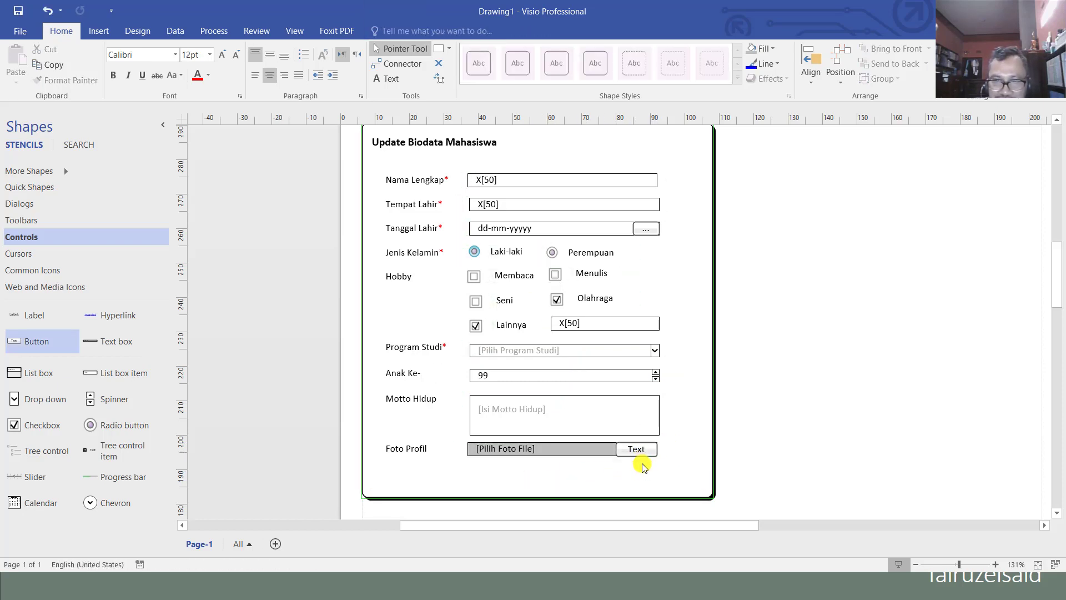
Change the new button's caption in the "Foto Profil" row to "Telusur"
double_click(640, 446)
key(Delete)
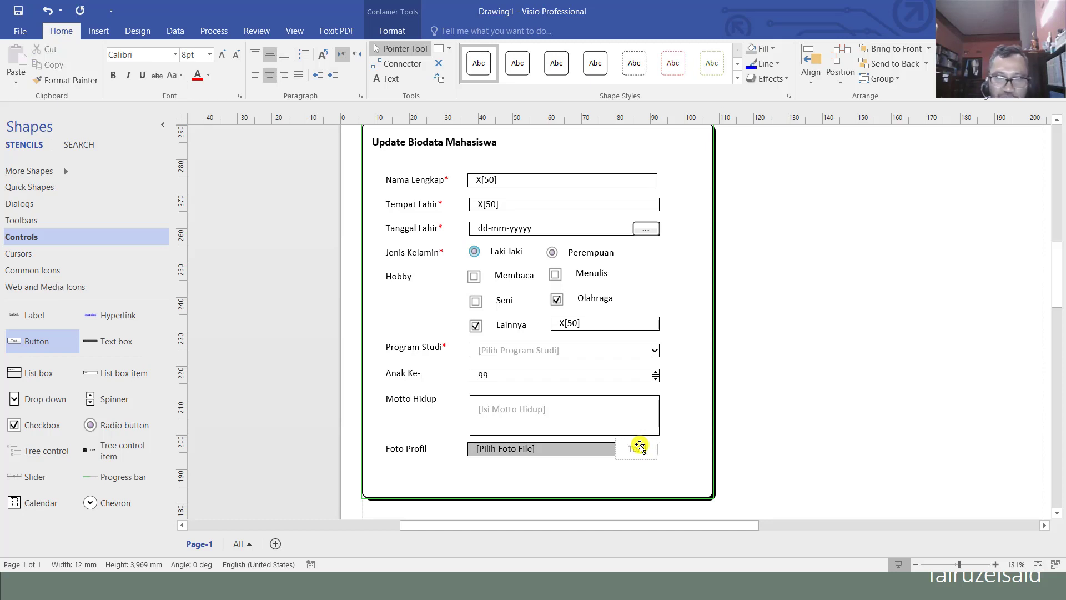
click(643, 457)
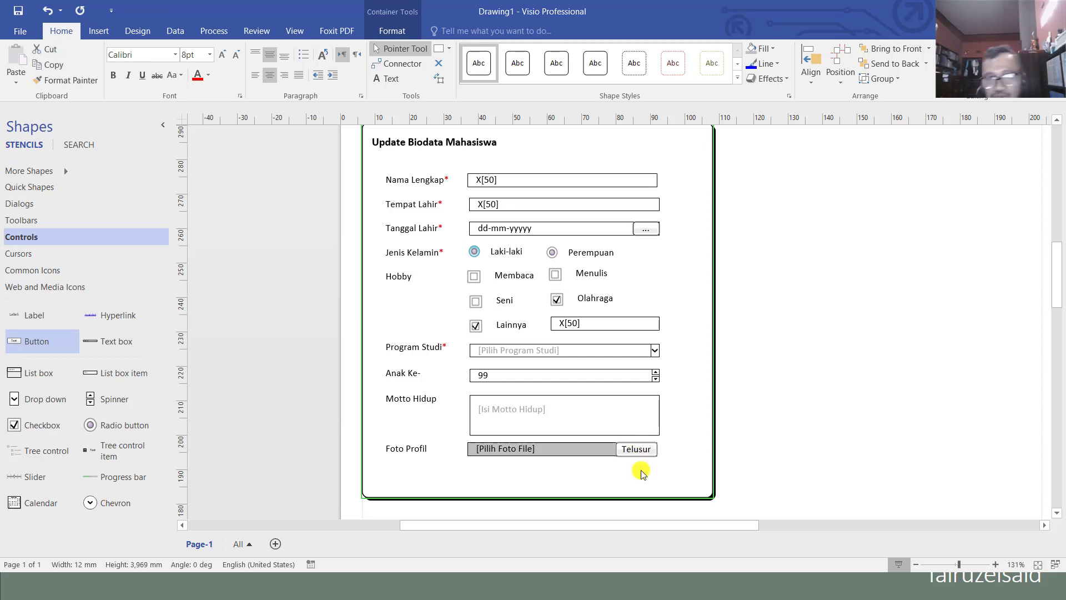
Change the text colour of "[Pilih Foto File]" in the "Foto Profil" row to grey
click(644, 456)
ctrl+scroll(644, 453, up, 4)
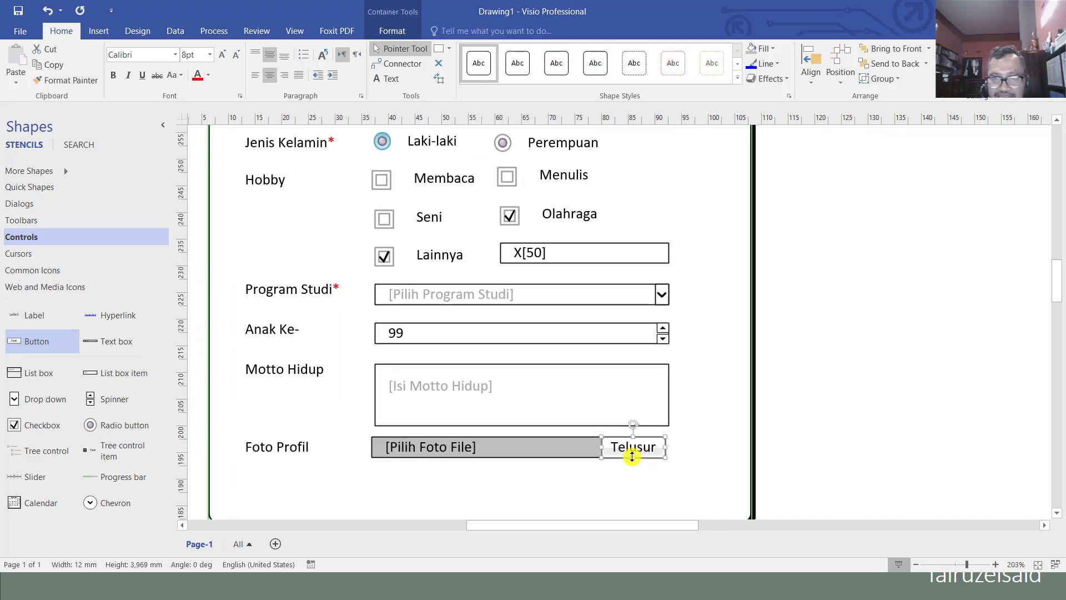
click(426, 449)
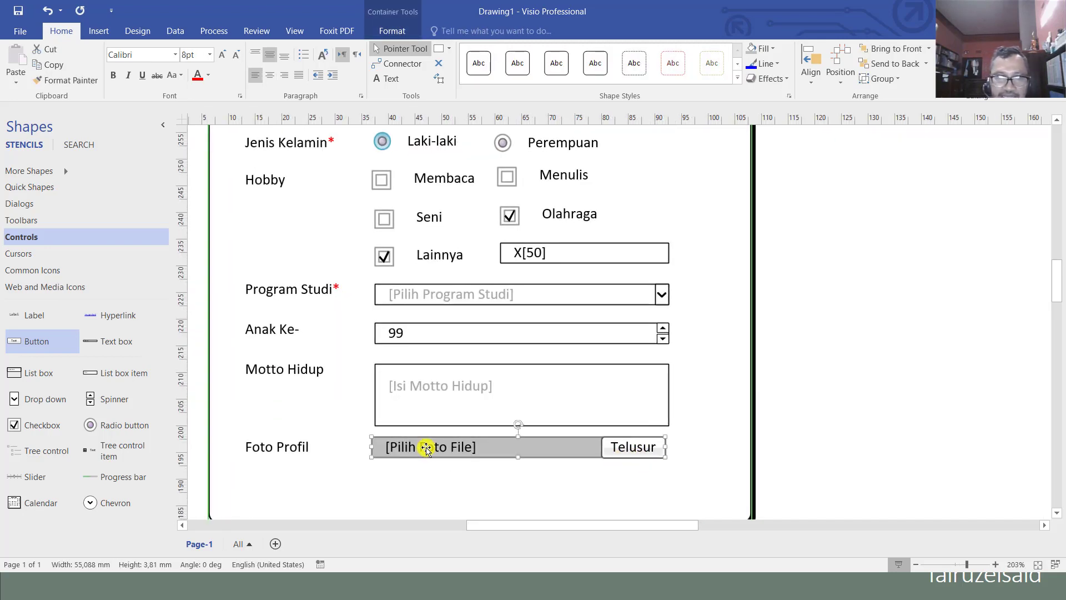
double_click(426, 449)
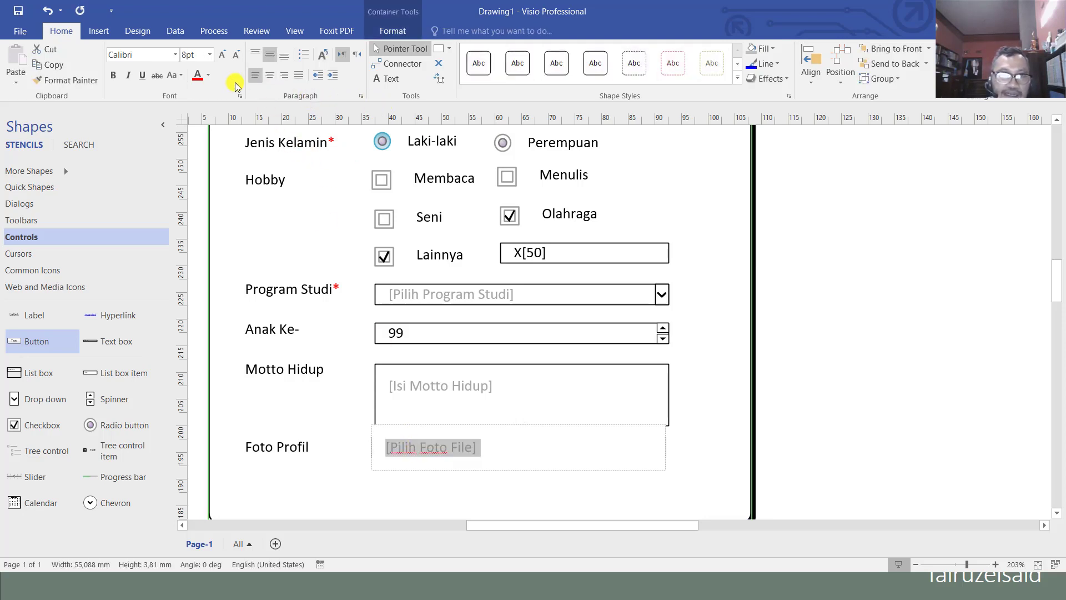
click(210, 78)
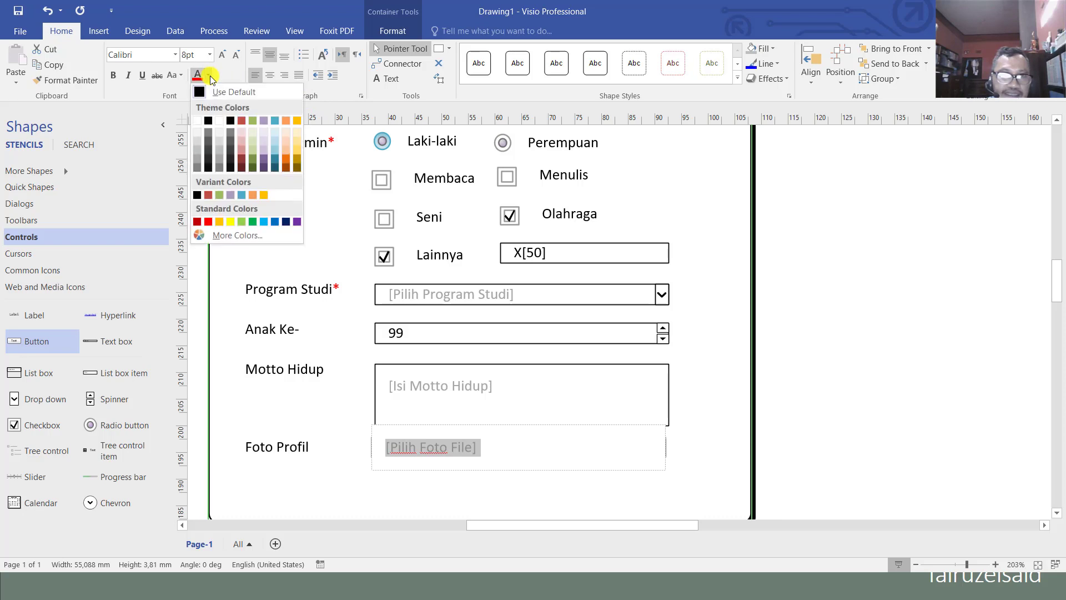
click(195, 169)
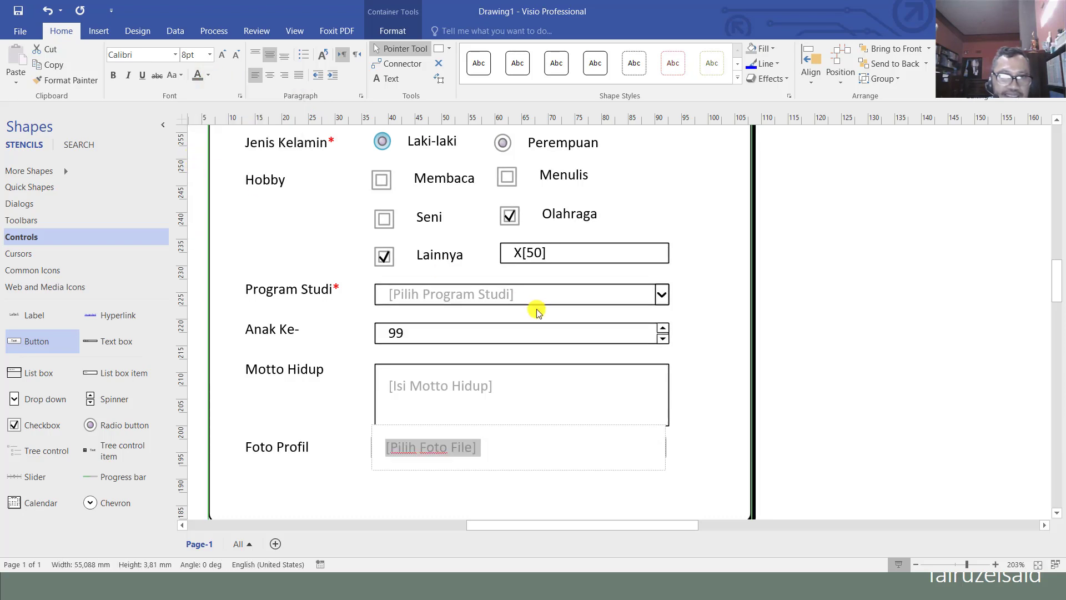
click(733, 337)
scroll(728, 333, down, 3)
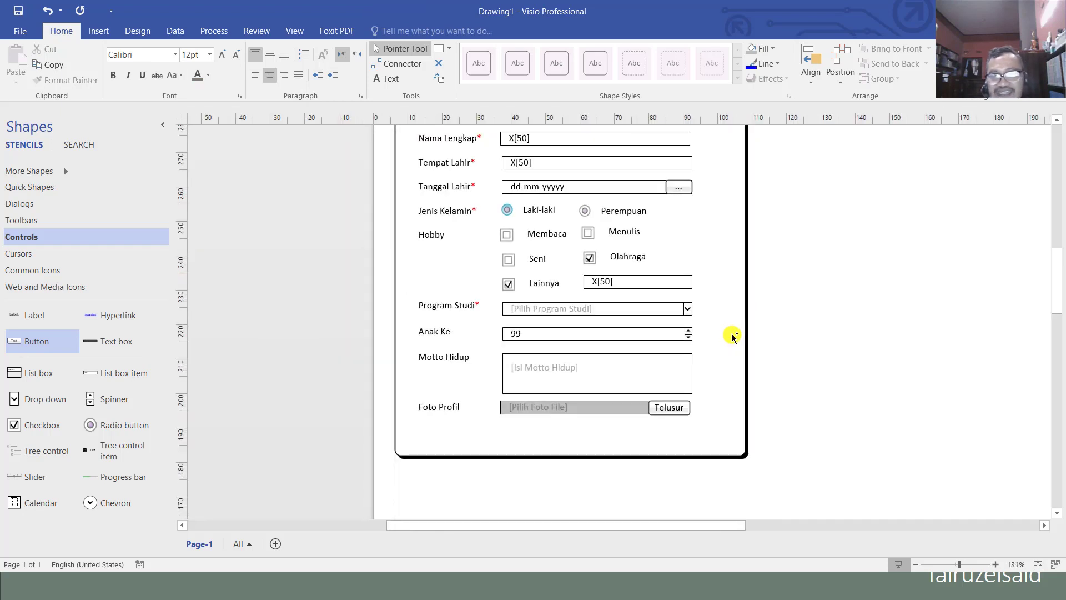
Reduce the "Telusur" button's height slightly so its lower edge lines up with the grey text box
scroll(686, 400, up, 2)
click(655, 436)
click(651, 439)
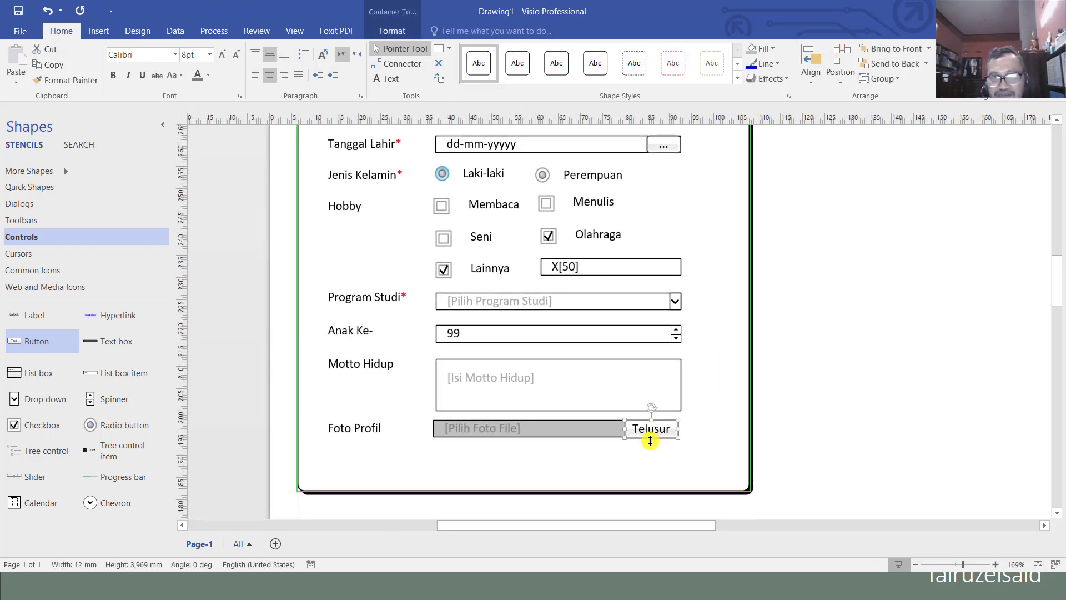
drag(650, 440, 650, 433)
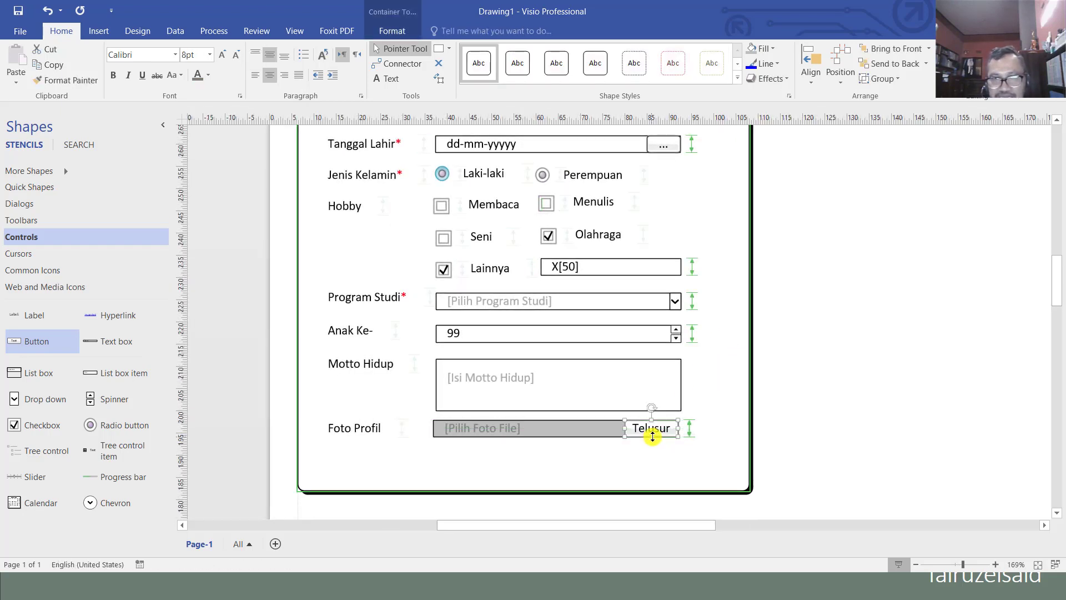
key(Escape)
scroll(725, 433, up, 2)
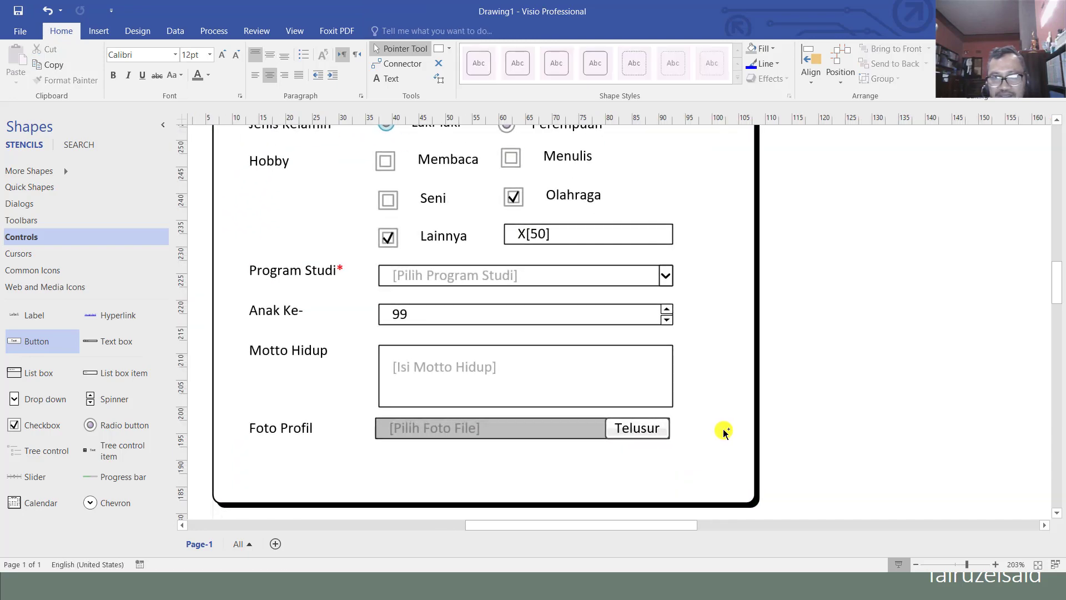
Extend the form container downward to a height of about 113 mm
scroll(723, 429, down, 4)
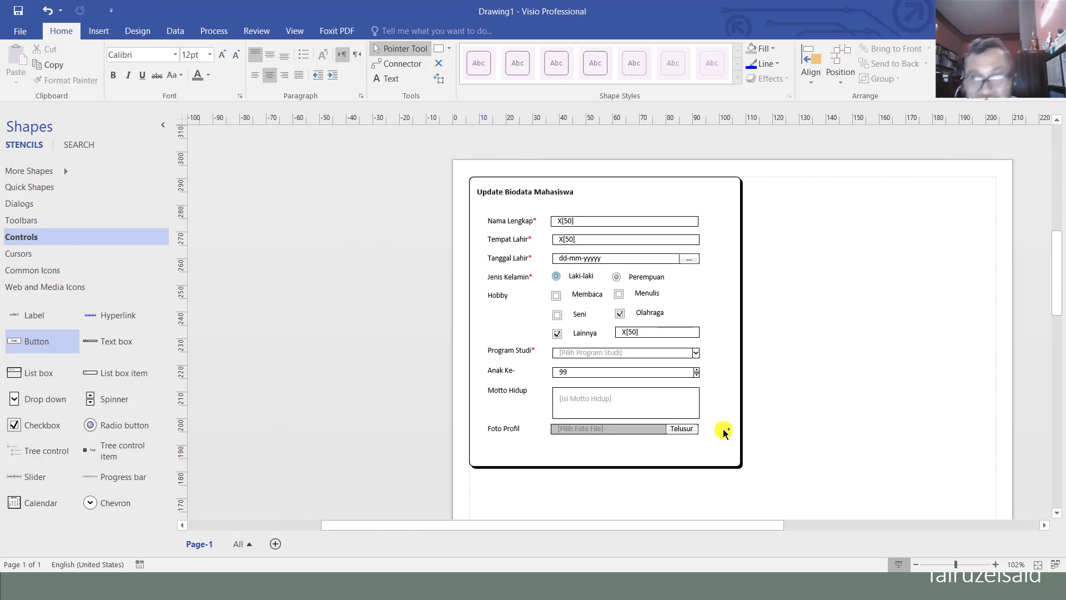
scroll(725, 433, down, 1)
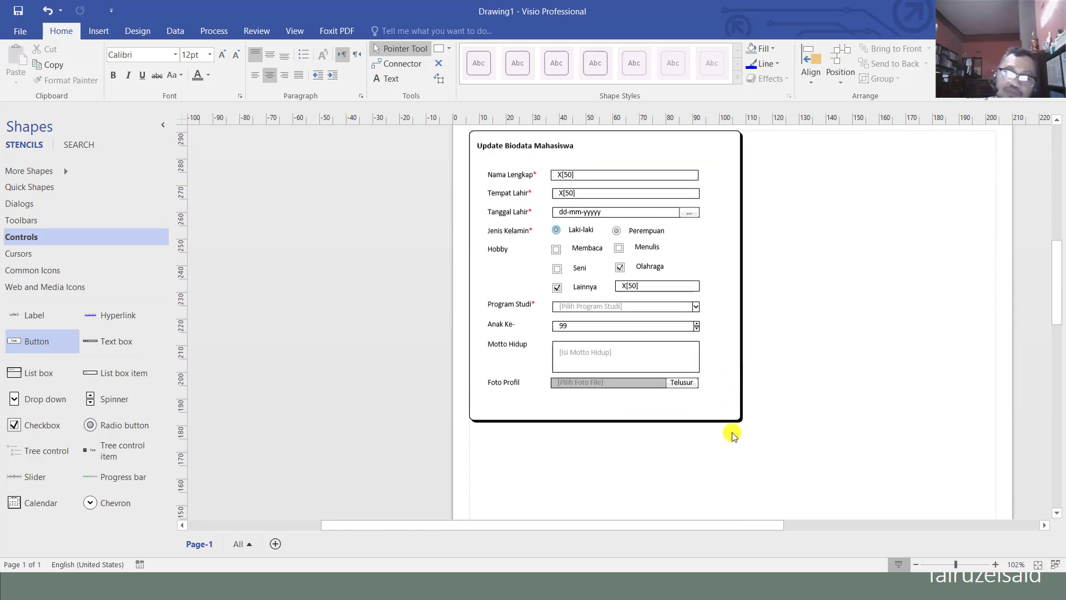
scroll(732, 435, up, 1)
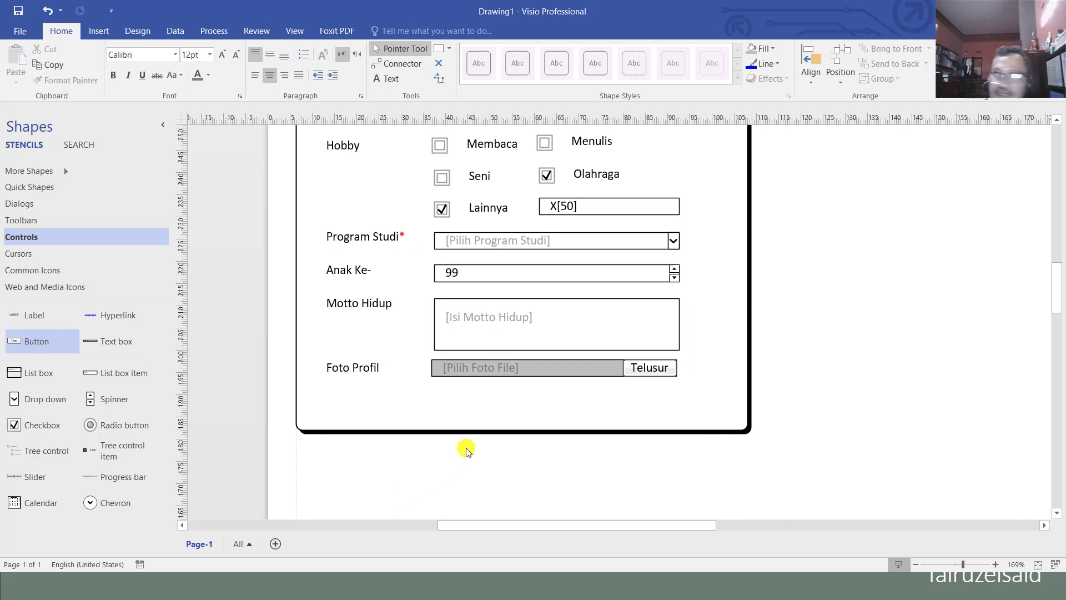
click(493, 430)
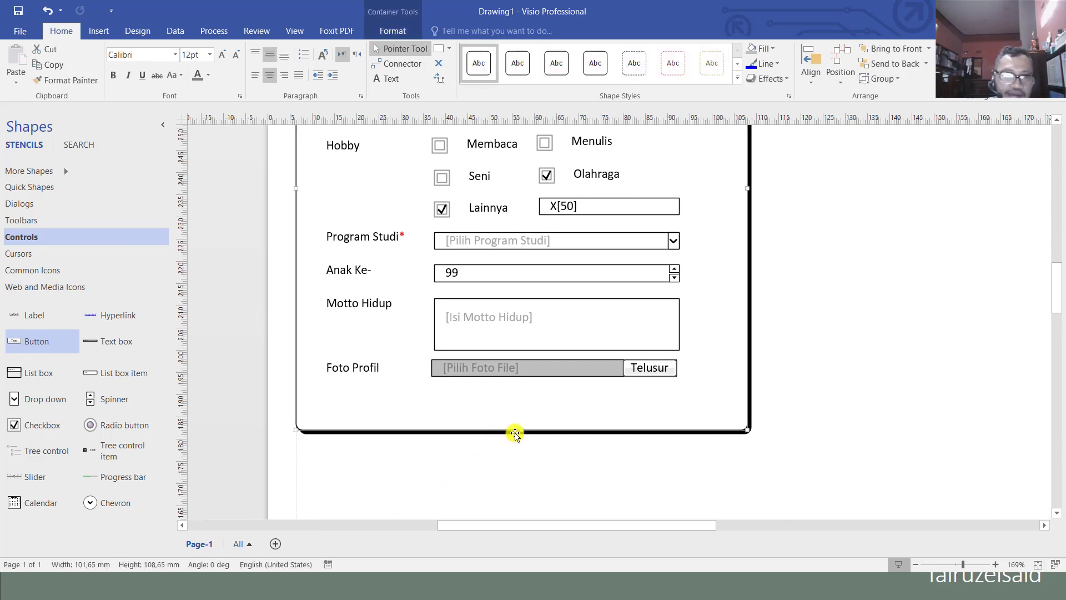
drag(521, 430, 522, 451)
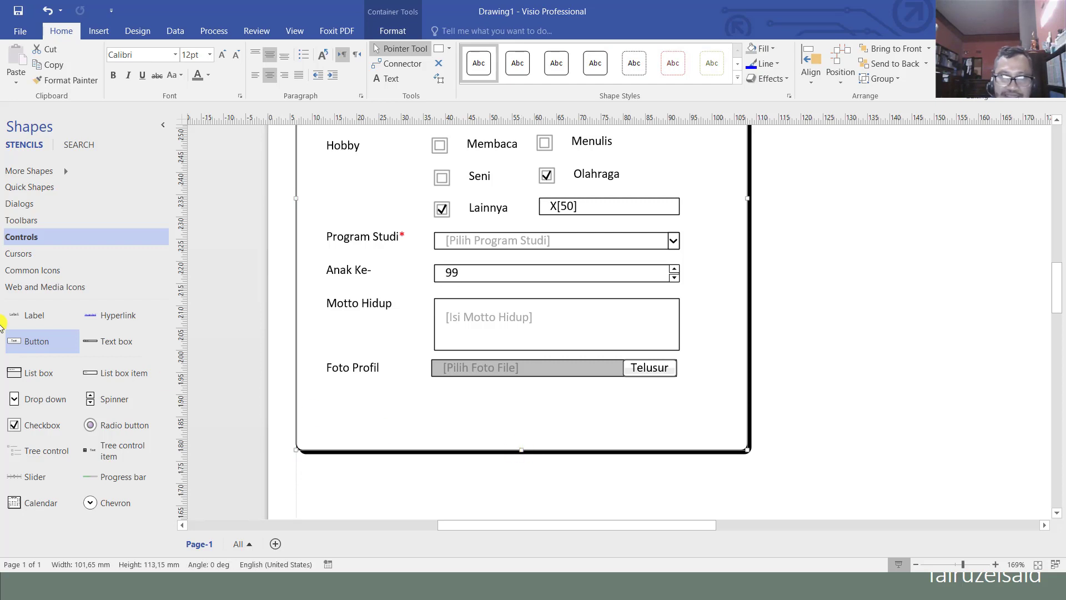
Add a Button shape below the "Foto Profil" row and caption it "Batal"
drag(37, 340, 579, 415)
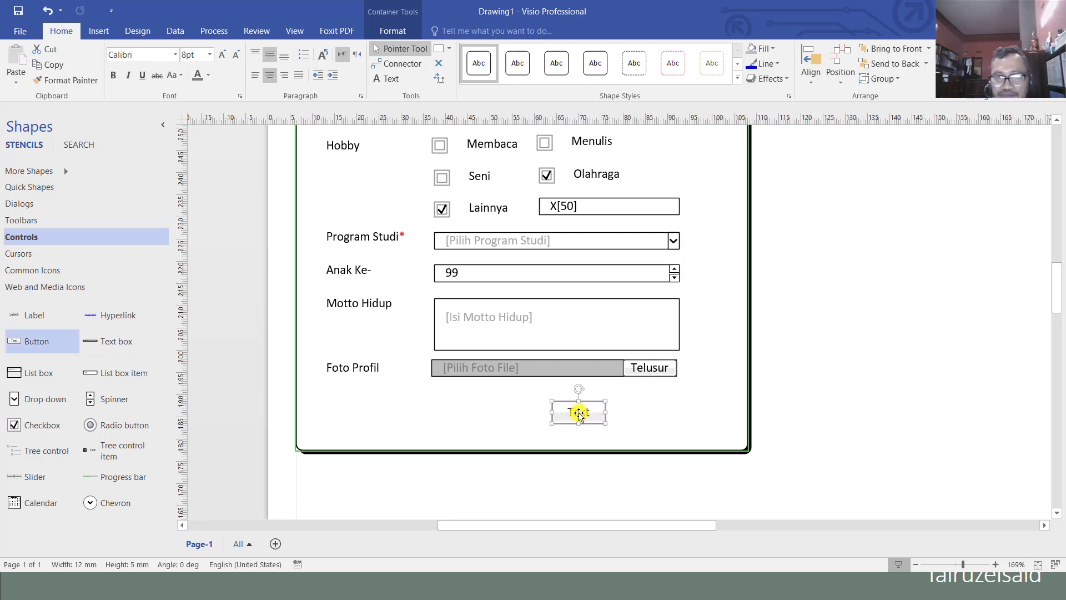
text(Batal)
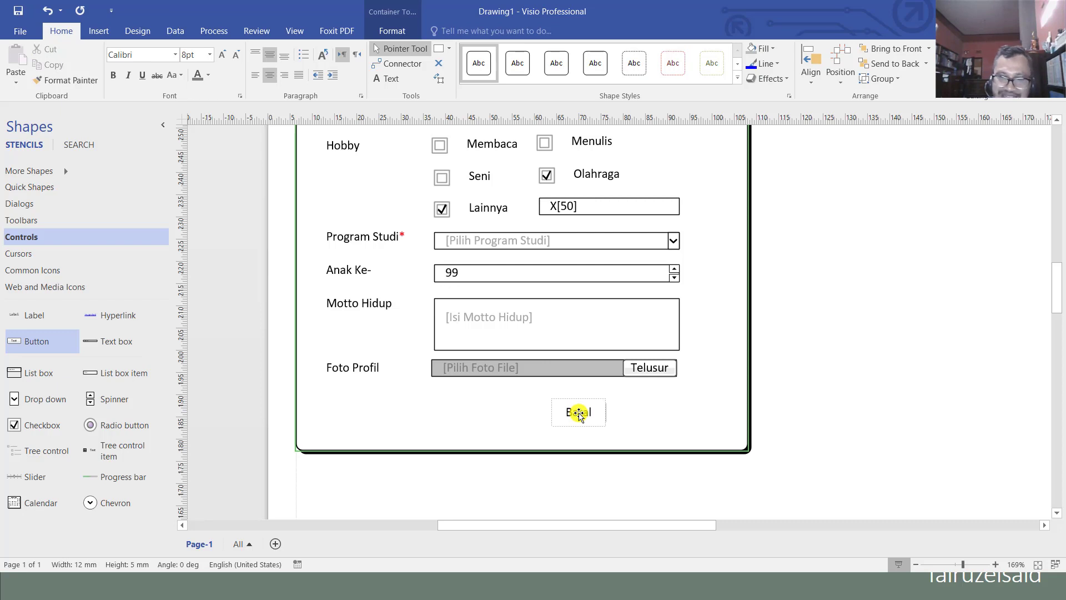
click(725, 402)
Copy the "Batal" button to its right under "Telusur" and caption the copy "Simpan"
click(561, 417)
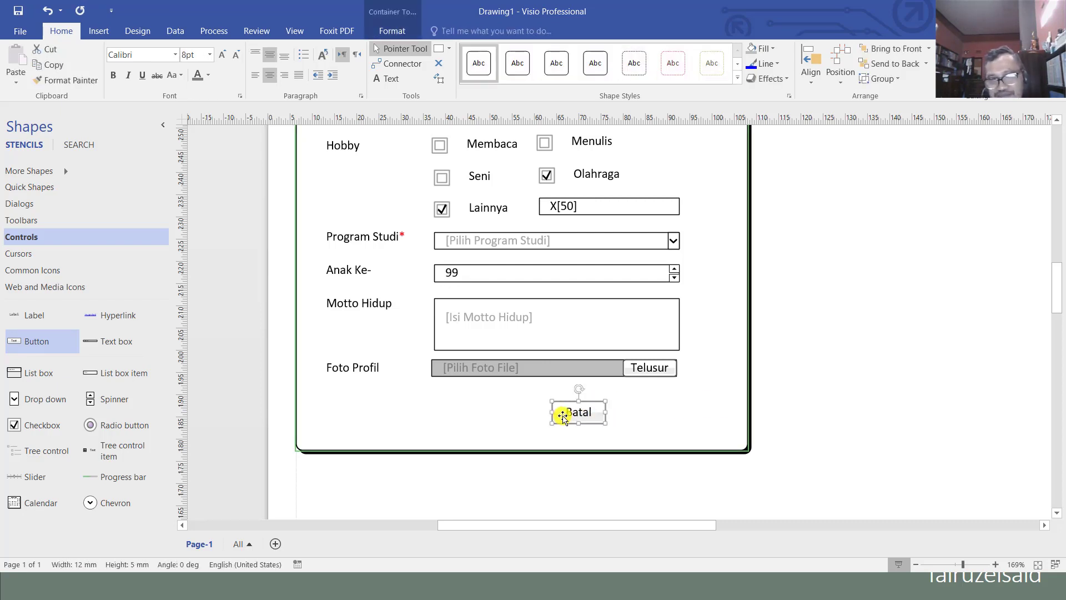
ctrl+drag(572, 415, 640, 415)
double_click(639, 415)
text(S)
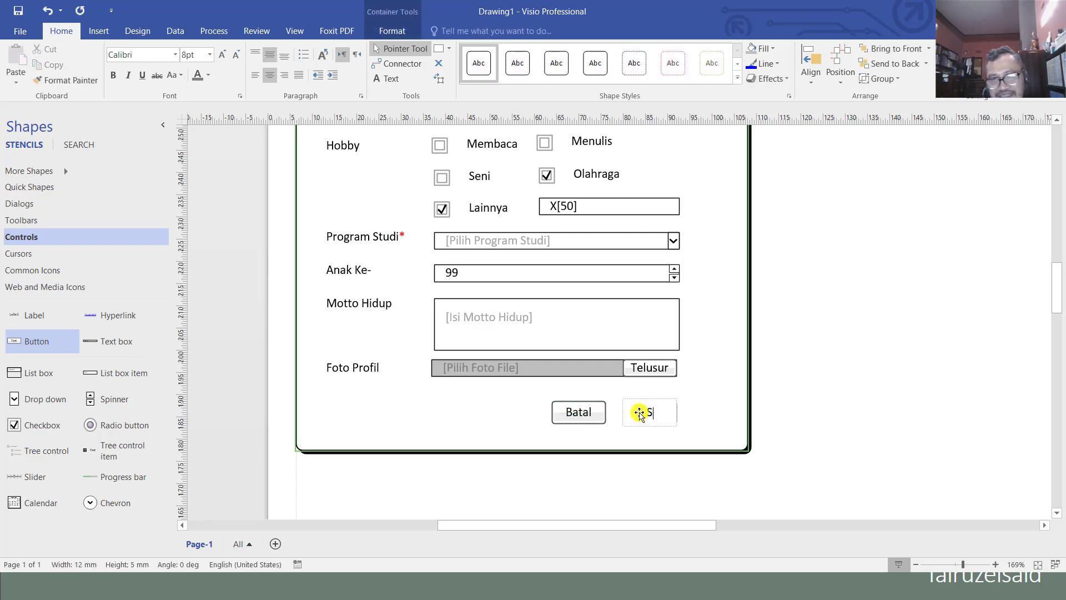
text(impan)
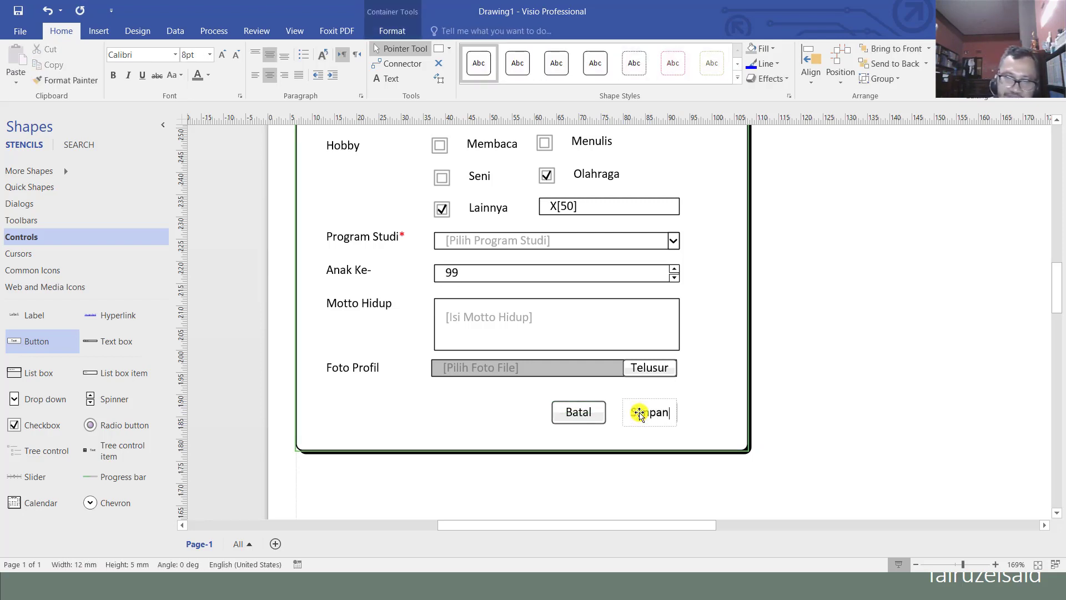
click(783, 284)
Fill the "Update Biodata Mahasiswa" form container with a very light grey
scroll(782, 286, down, 3)
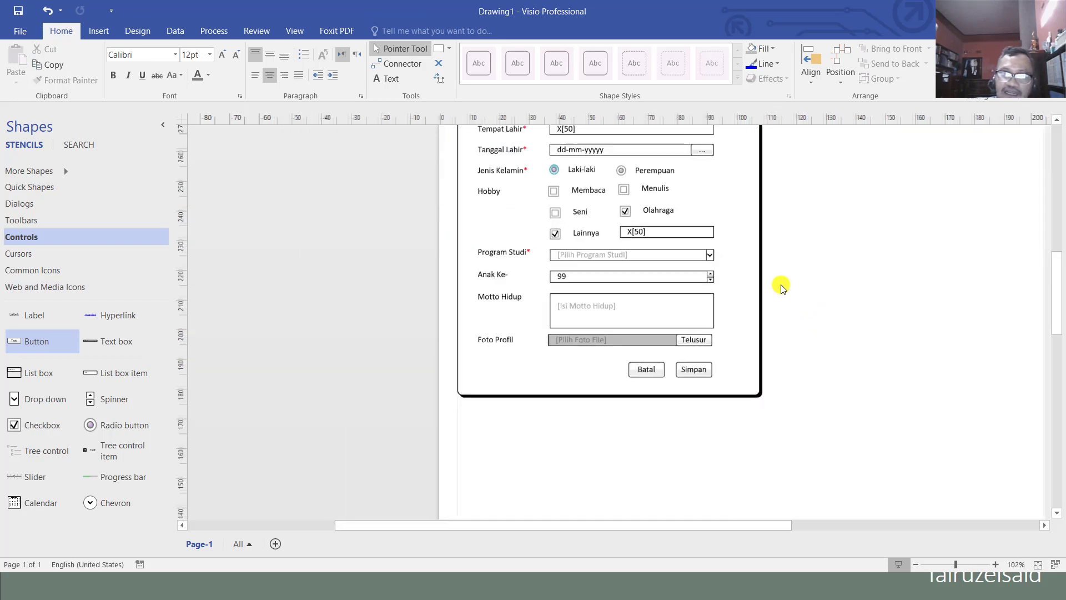
scroll(782, 287, up, 2)
scroll(782, 287, up, 2)
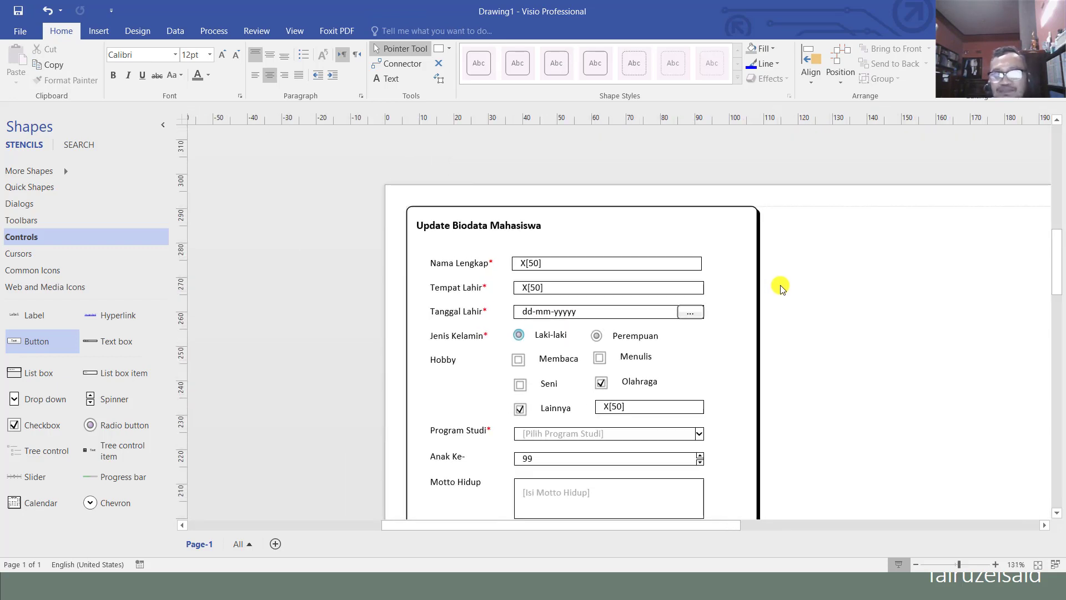
scroll(782, 288, down, 1)
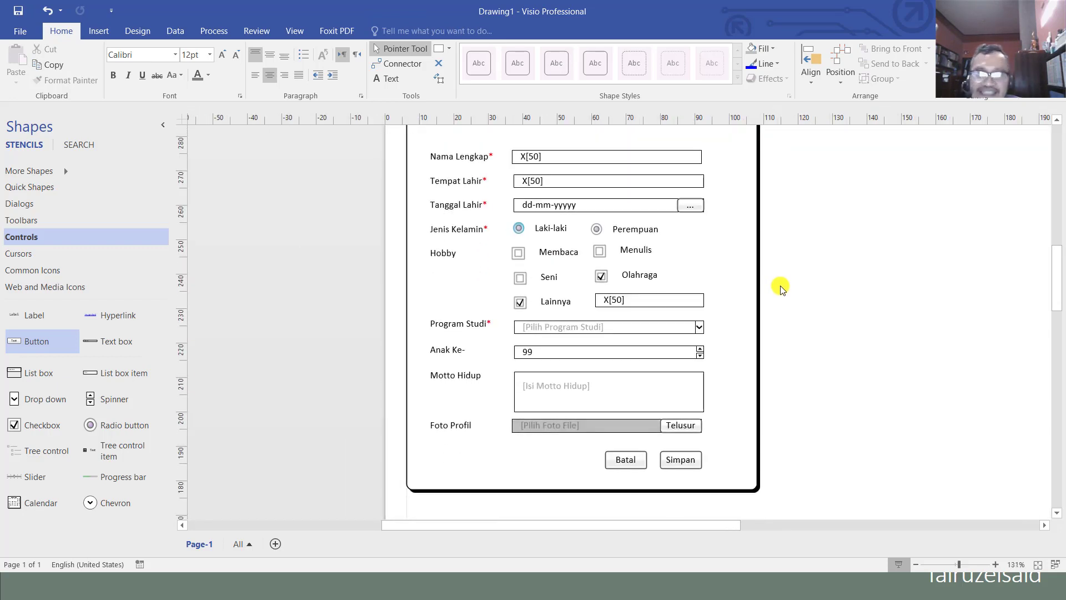
scroll(782, 287, up, 1)
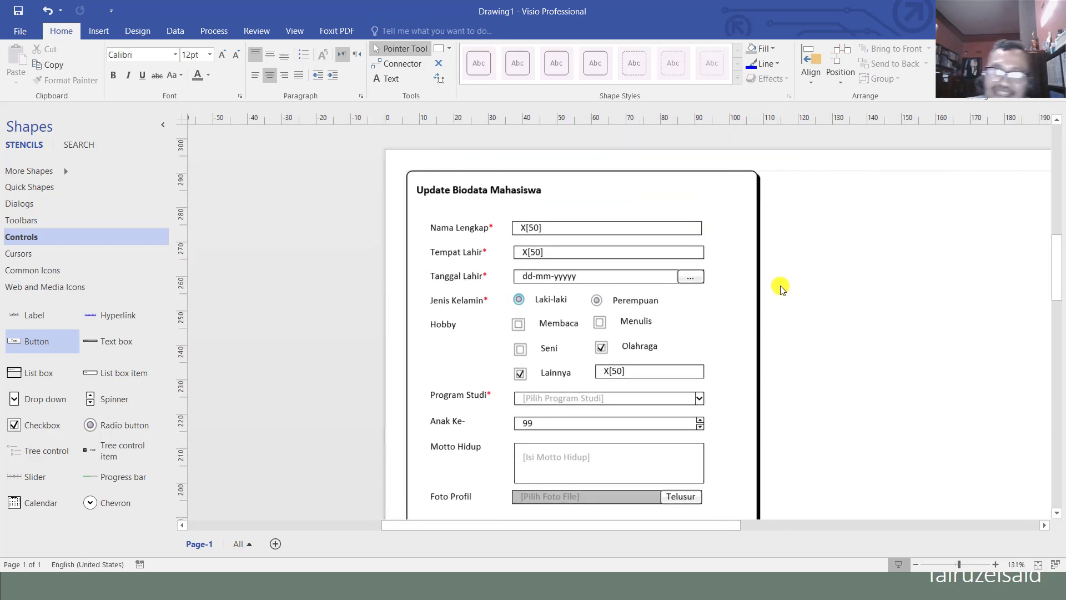
click(756, 253)
scroll(409, 221, down, 1)
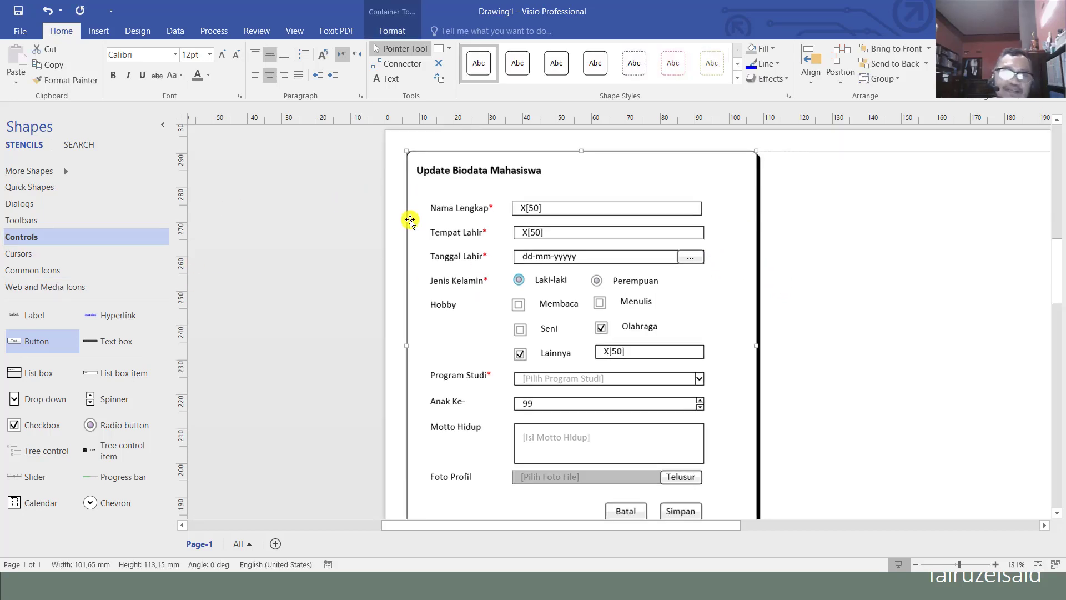
scroll(410, 221, down, 2)
scroll(410, 221, up, 1)
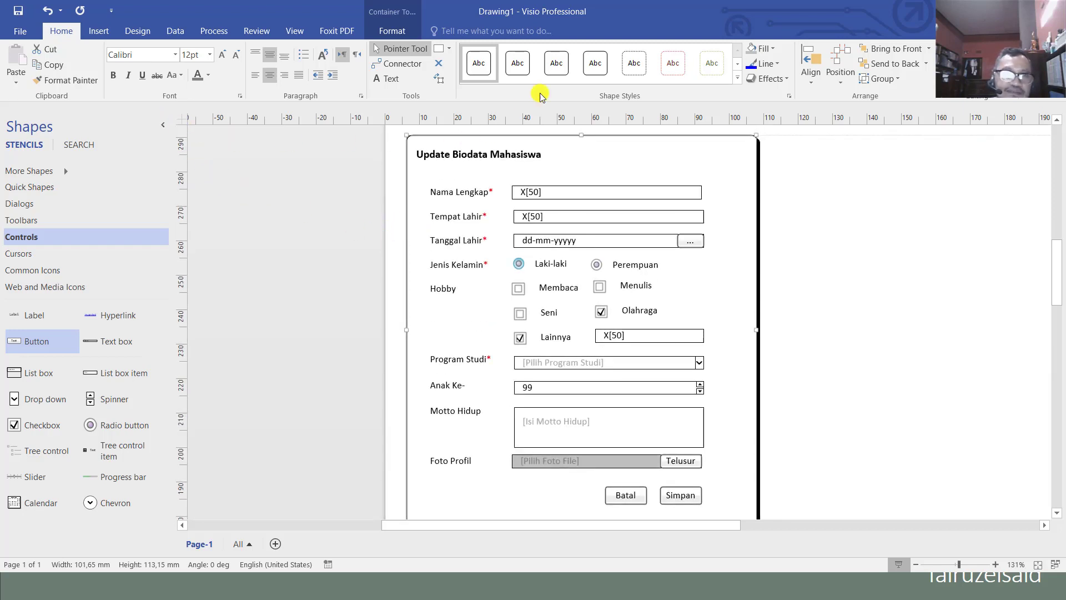
click(773, 49)
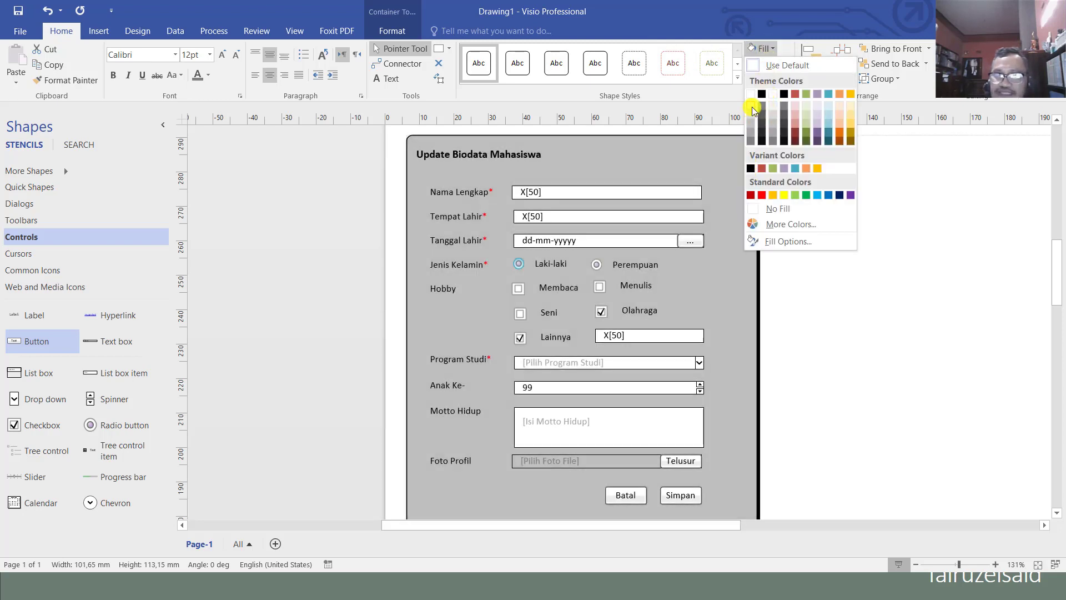
click(751, 105)
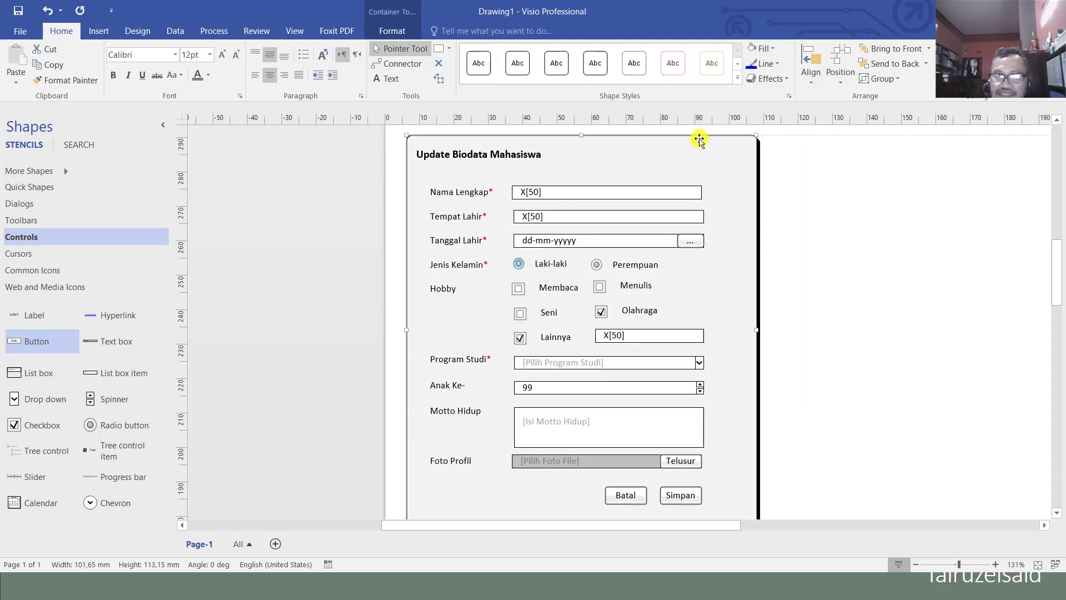
click(818, 148)
Fill the "Batal" button with light red and the "Simpan" button with light green
scroll(818, 148, down, 3)
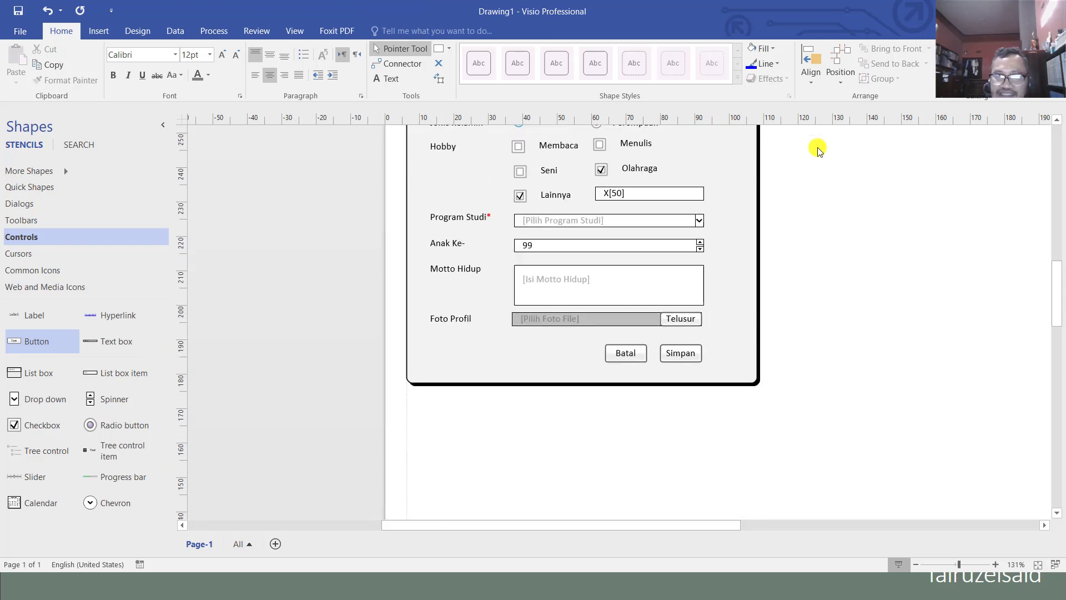
scroll(817, 148, up, 4)
scroll(817, 148, down, 1)
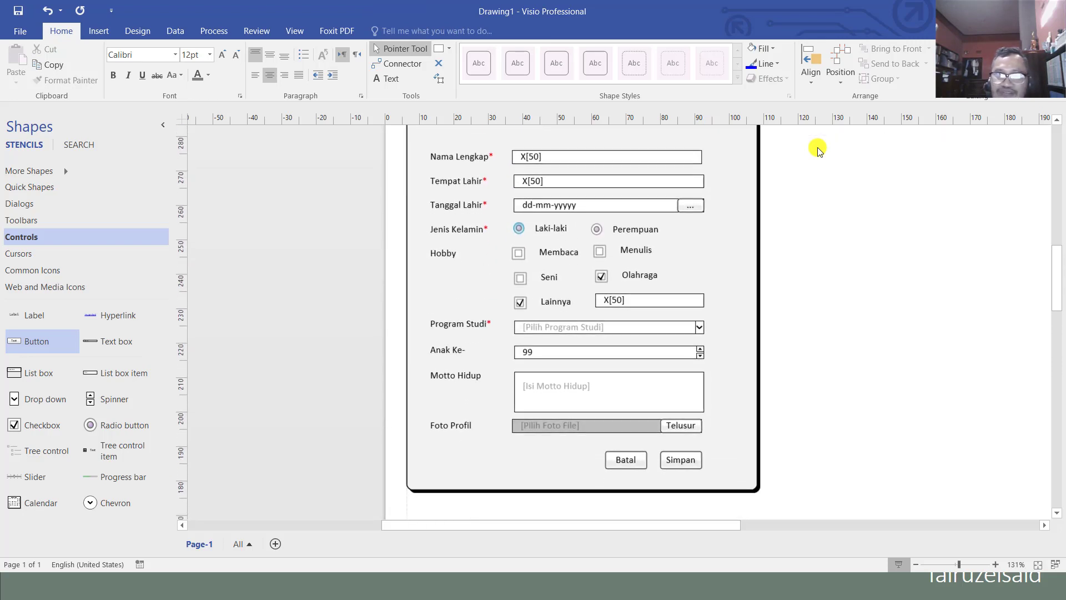
click(637, 461)
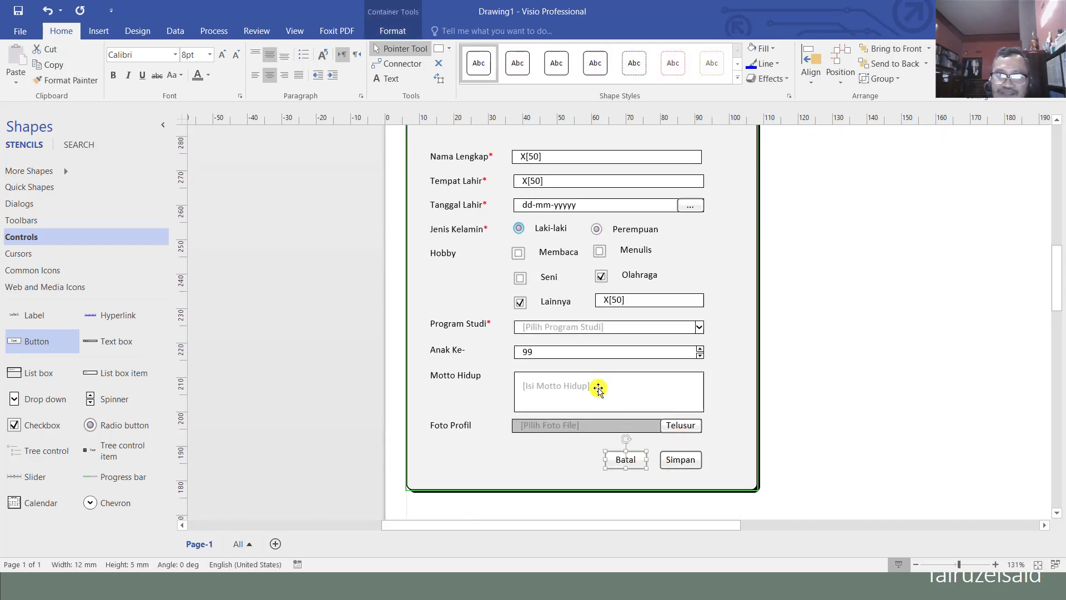
click(777, 50)
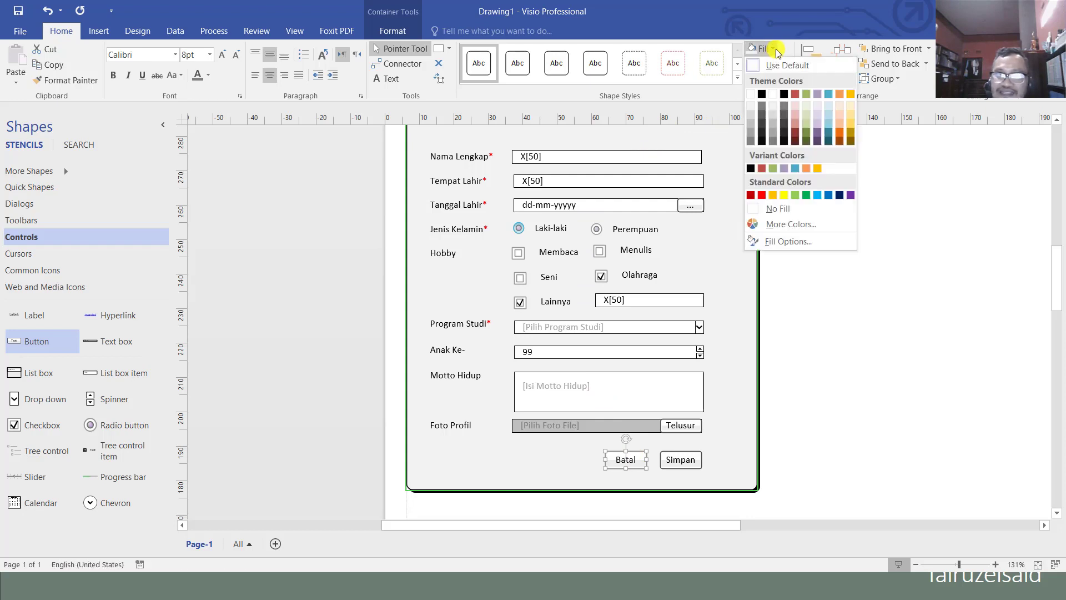
click(794, 105)
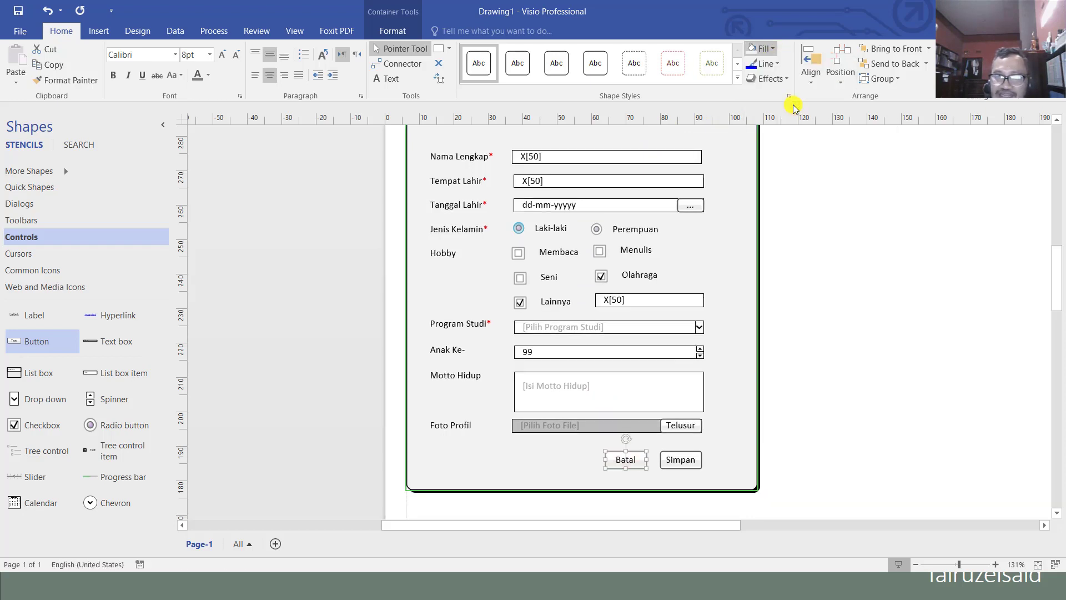
click(685, 459)
click(775, 50)
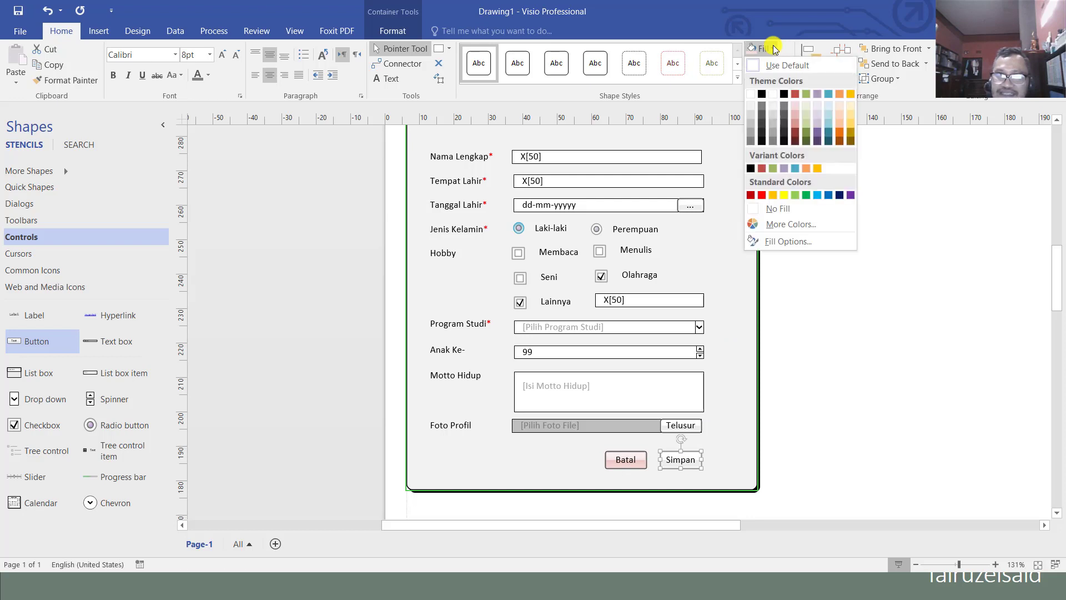
click(808, 116)
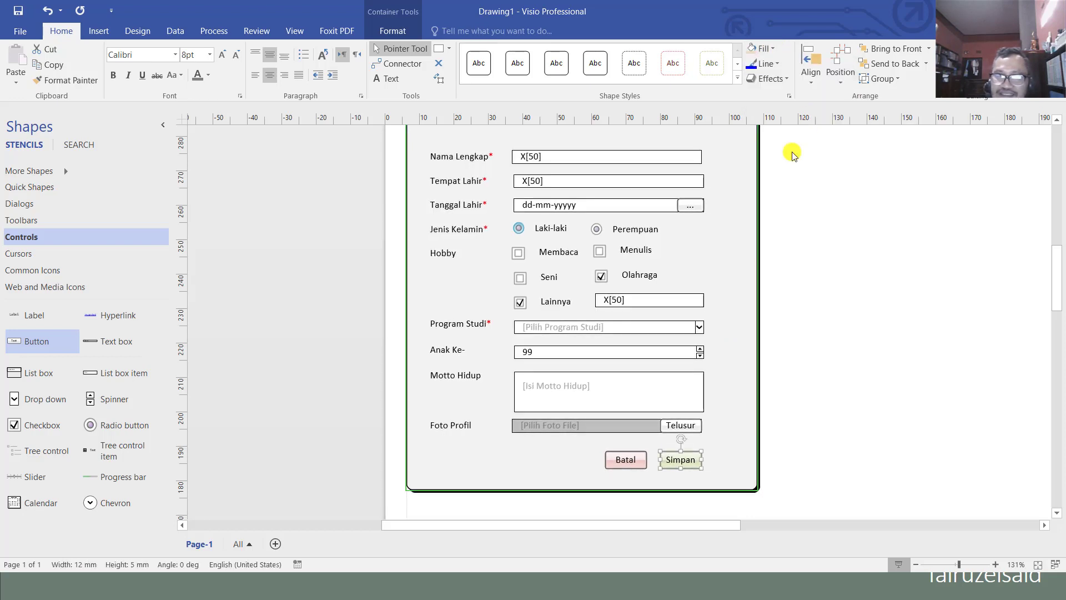
Fill the "..." date picker button beside the "Tanggal Lahir" field with light purple
click(699, 208)
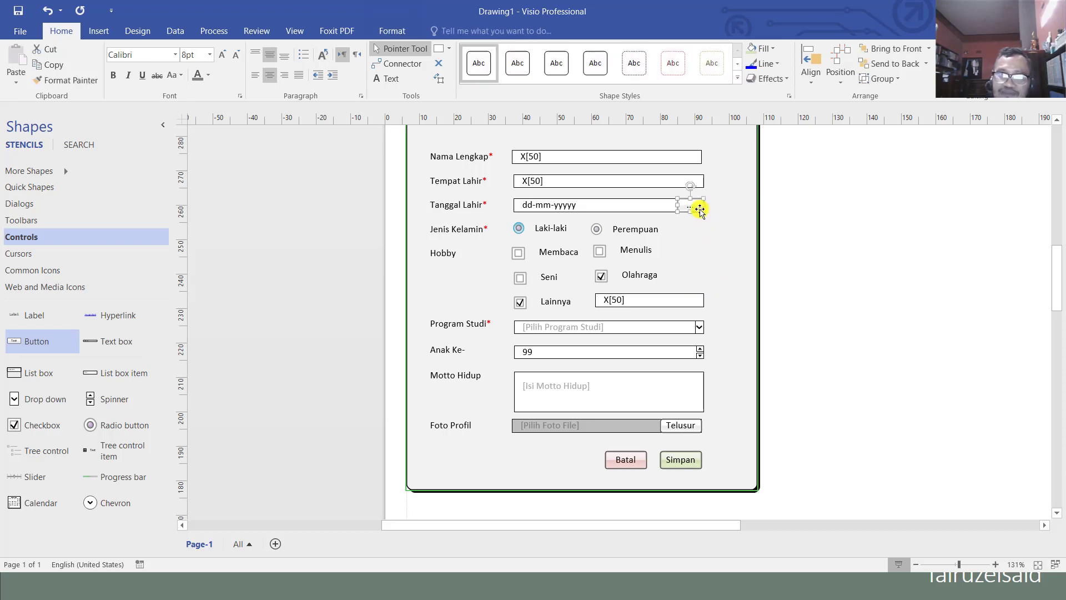
click(773, 51)
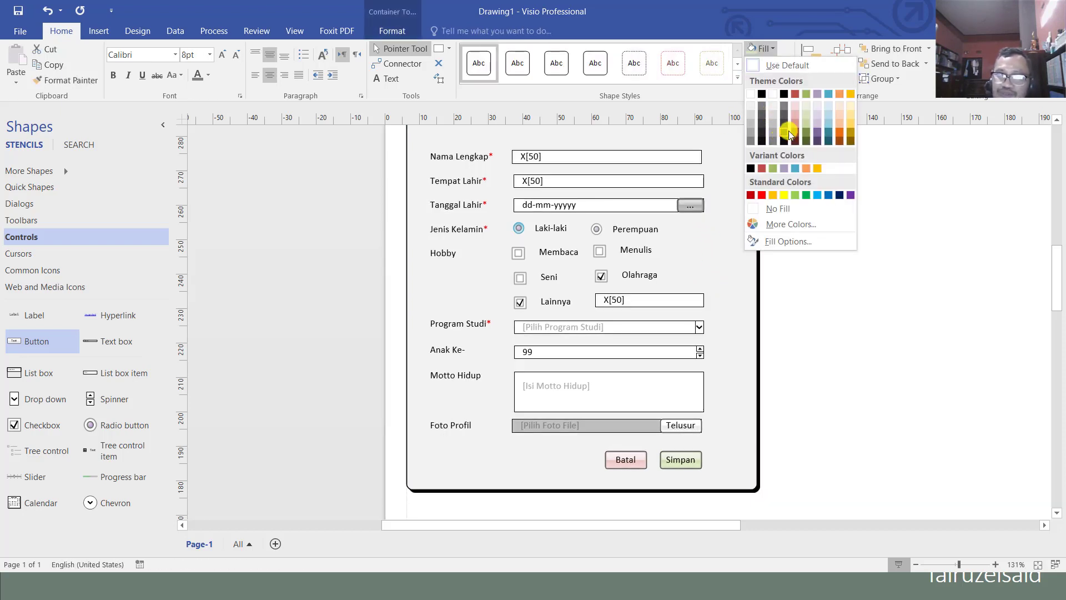
click(818, 103)
key(Escape)
scroll(721, 264, up, 2)
scroll(721, 264, down, 1)
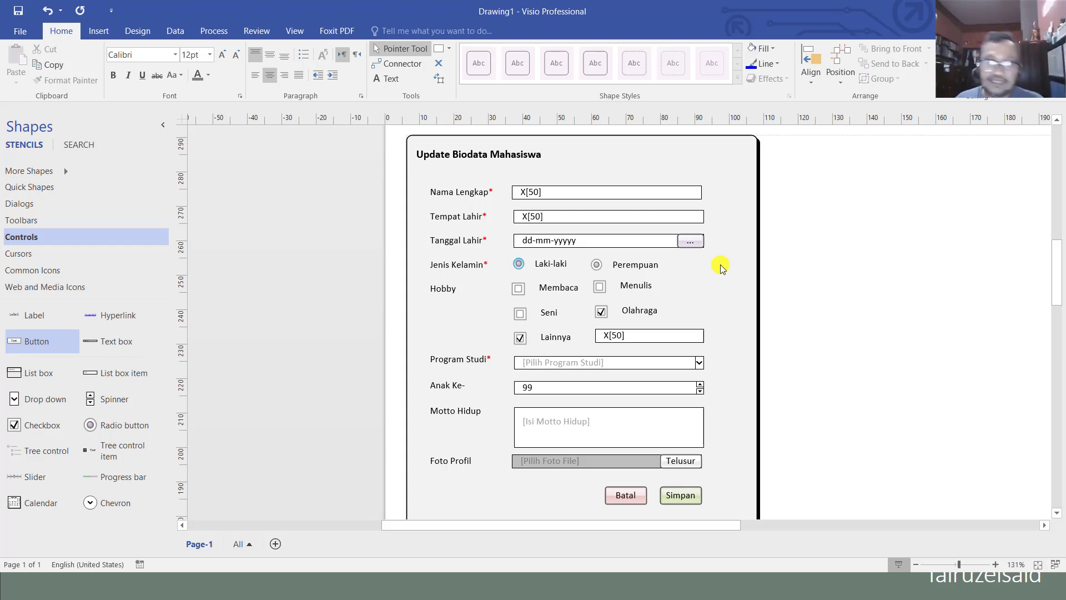
scroll(721, 267, down, 2)
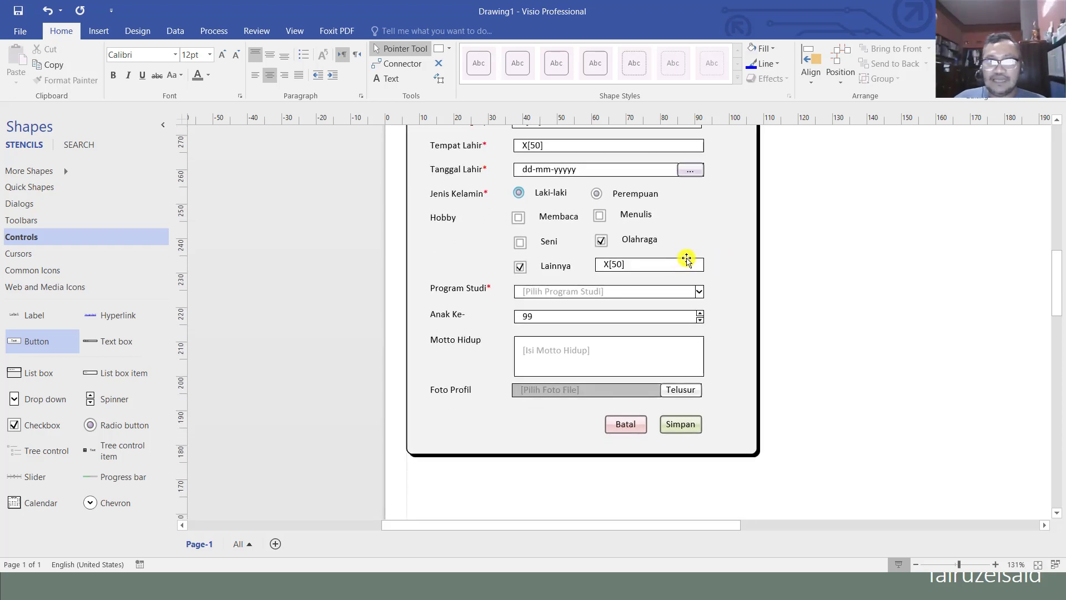
scroll(688, 258, up, 2)
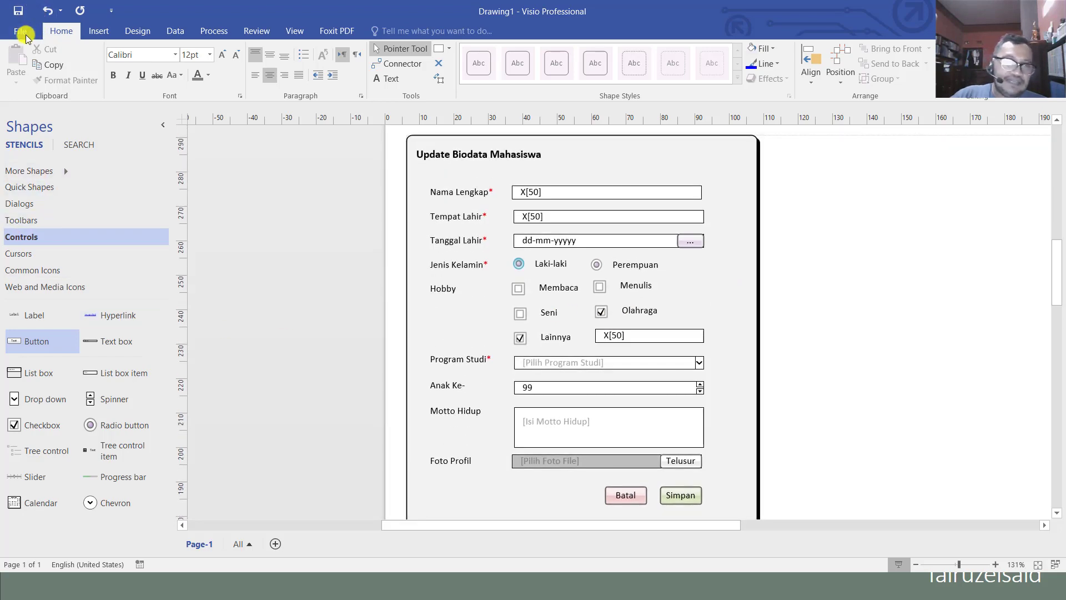
Save the drawing in the Documents folder under the file name "Desain Antar Muka"
click(24, 32)
click(42, 152)
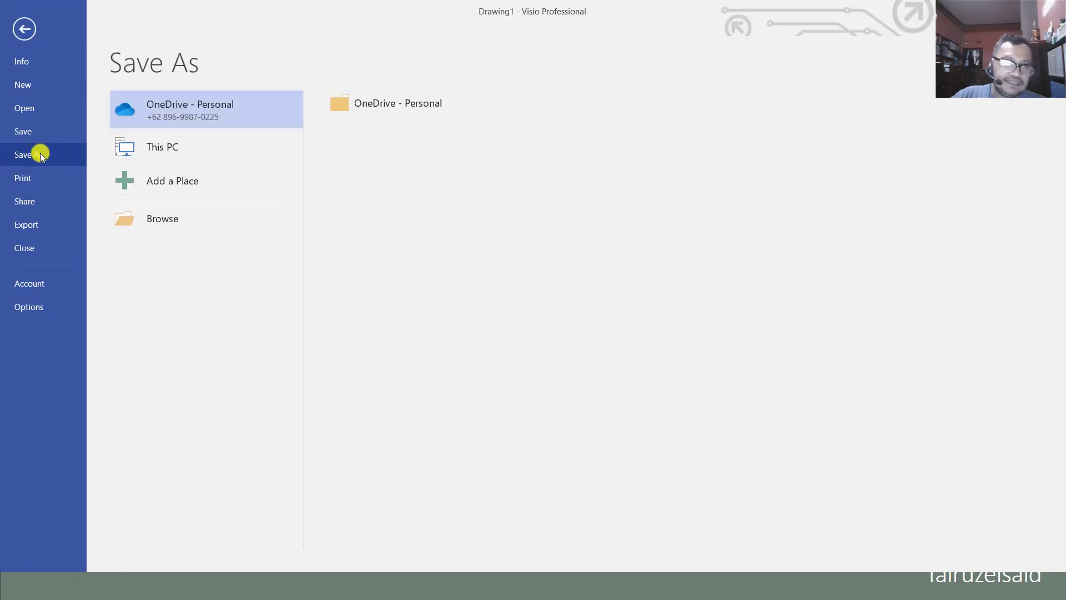
click(208, 224)
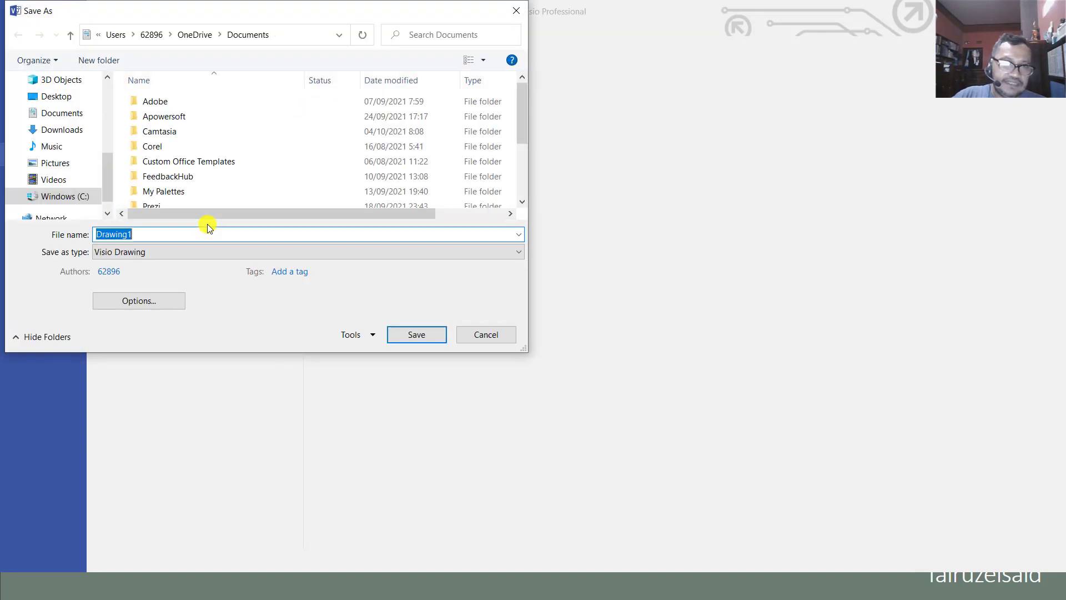
text(D)
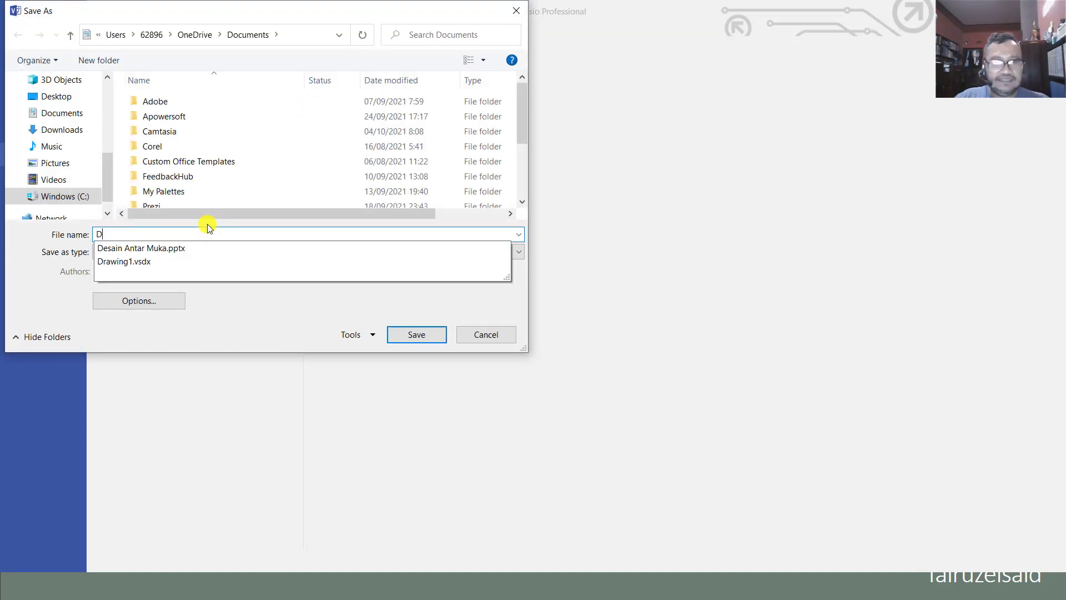
text(esain )
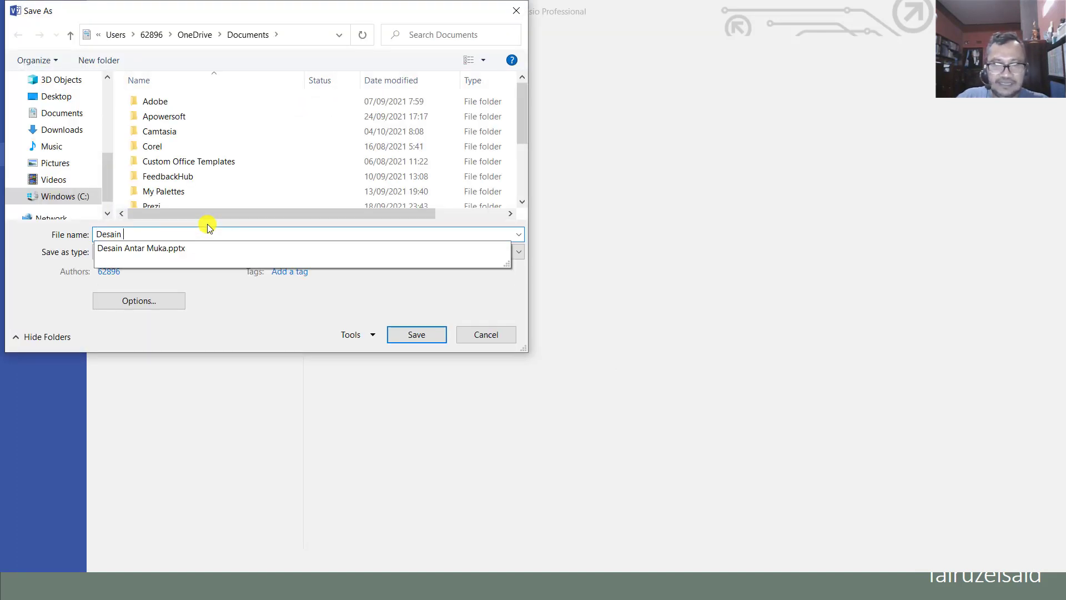
text(Antar Muka)
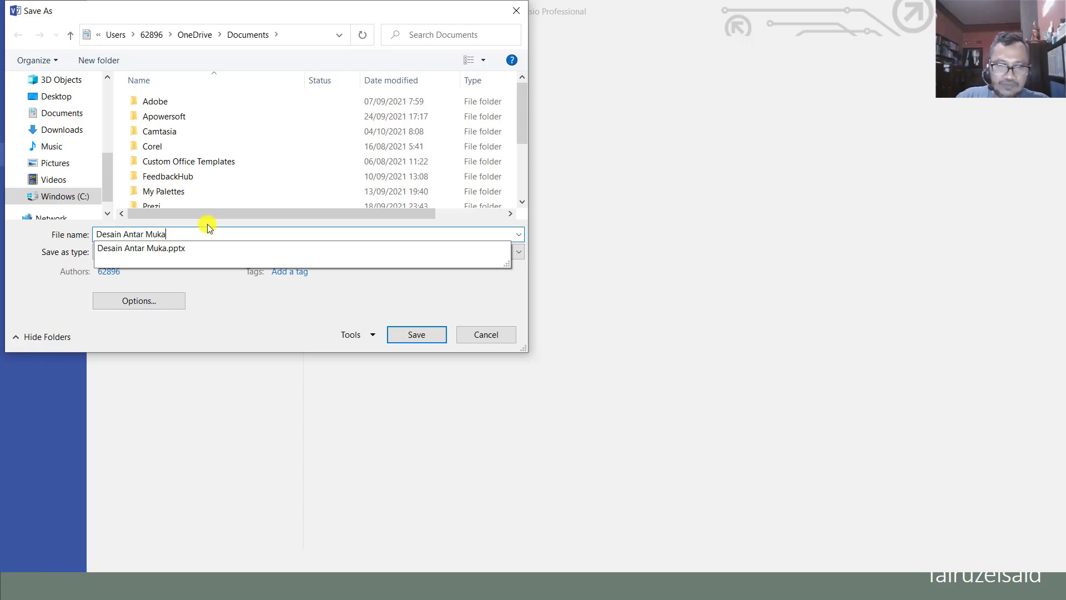
key(Return)
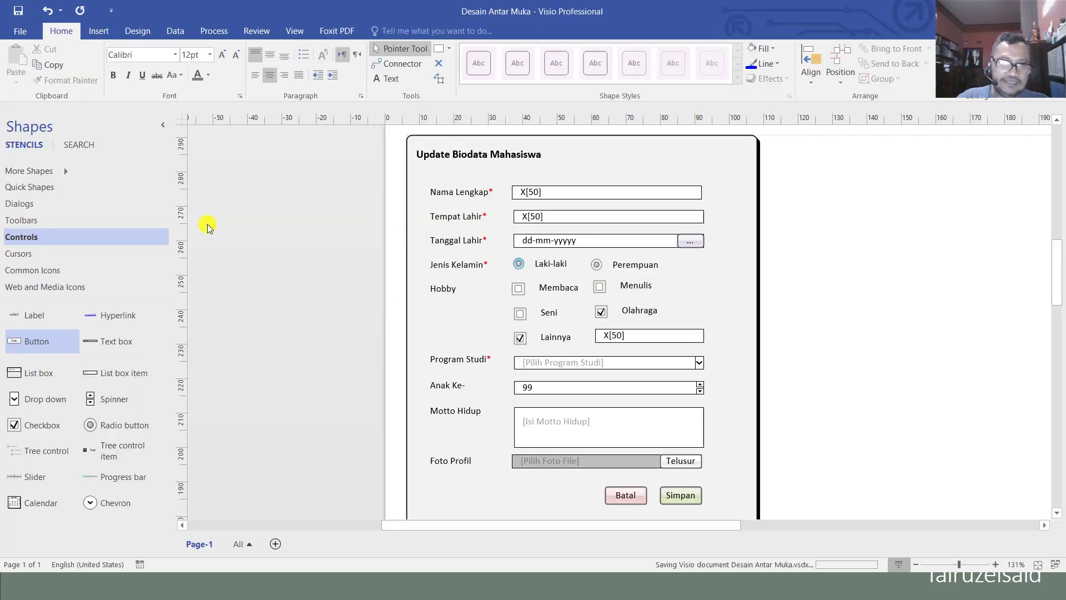
Rename the drawing page that holds the biodata form as "Biodata Mahasiswa"
scroll(389, 414, down, 2)
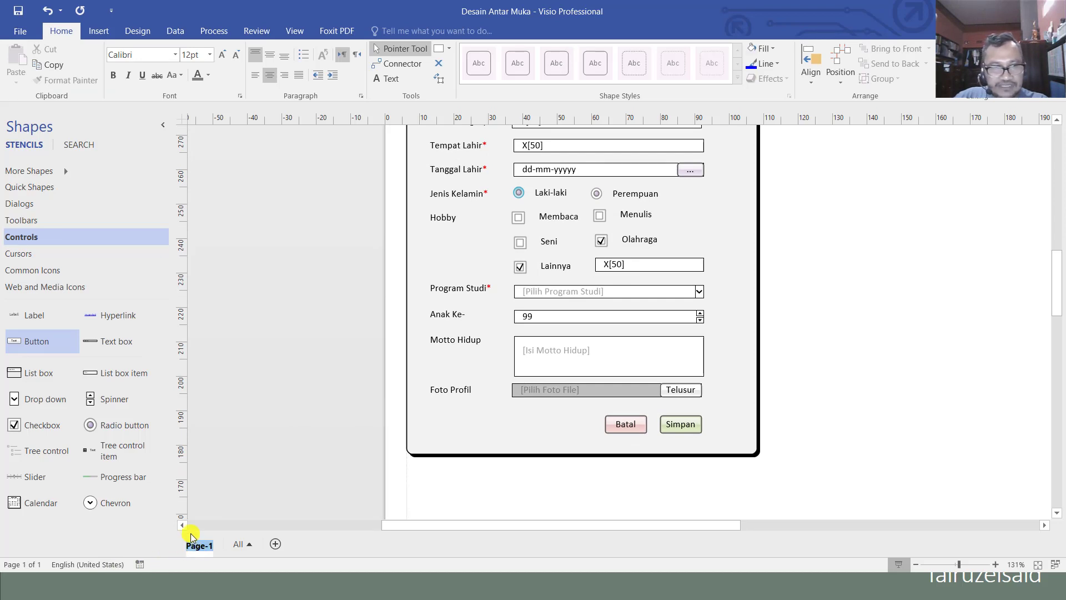
scroll(203, 502, up, 2)
scroll(205, 506, down, 1)
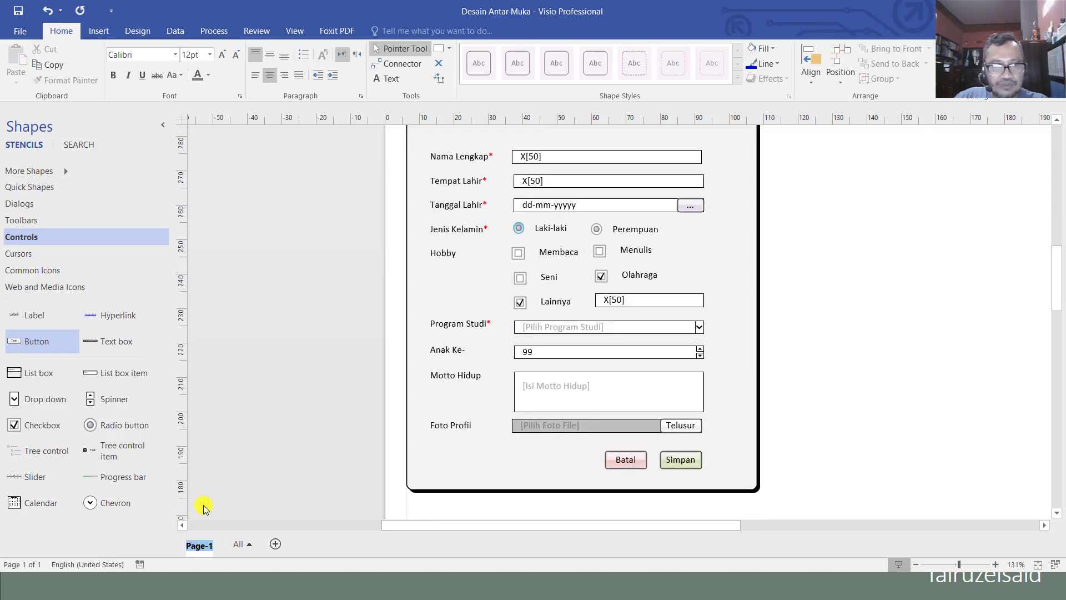
text(Bioda)
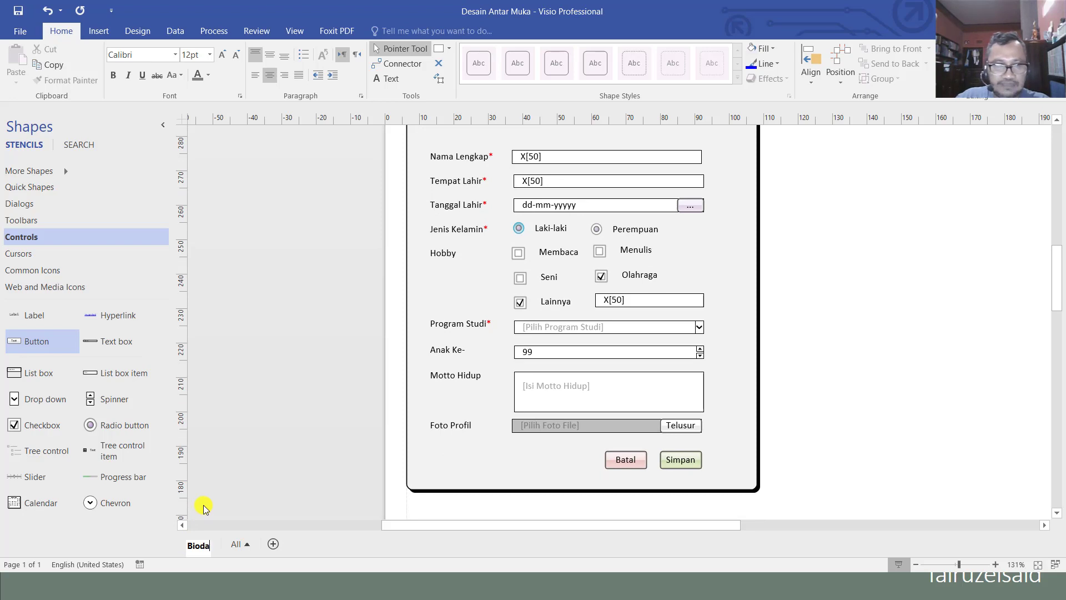
text(ta)
key(Return)
text(Mahas)
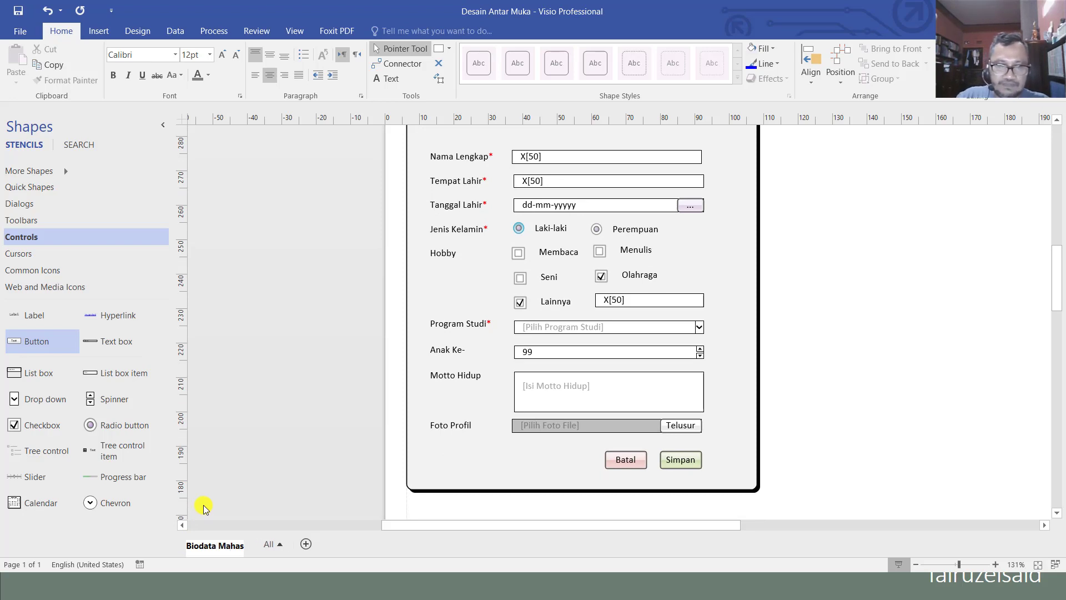
text(iswa)
click(304, 444)
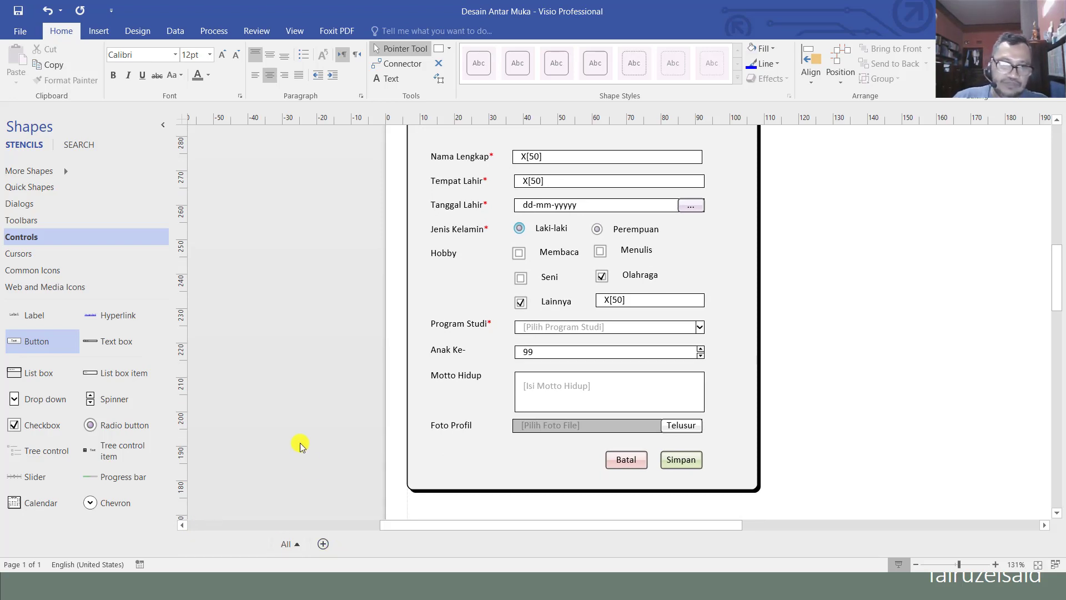
Add a new blank page to the drawing and name it "Data Orang Tua"
click(324, 543)
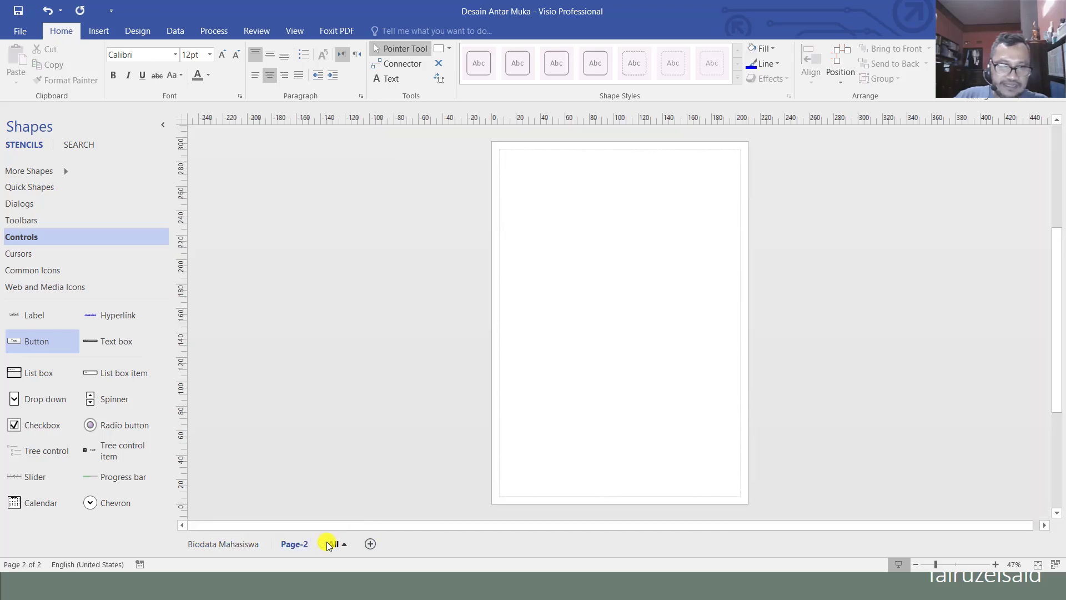
double_click(292, 544)
text(Data)
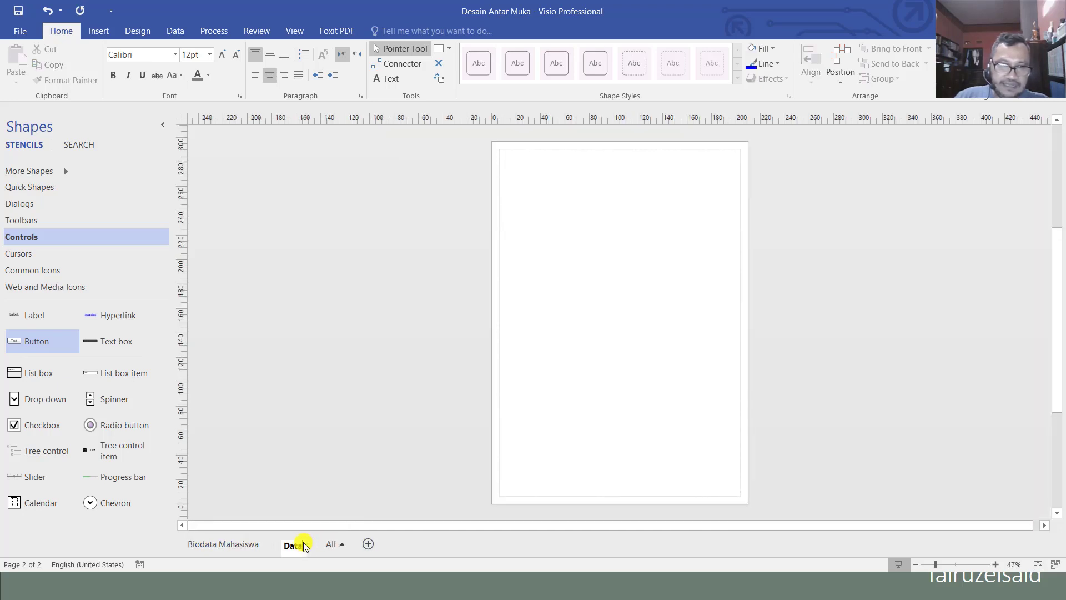
text( Ma)
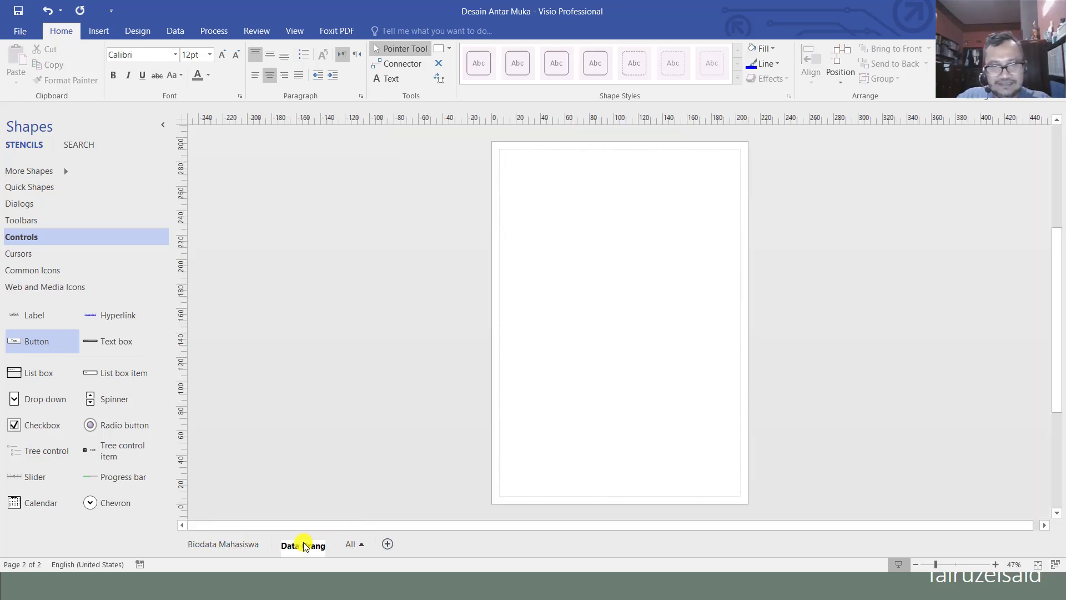
text(ang Tu)
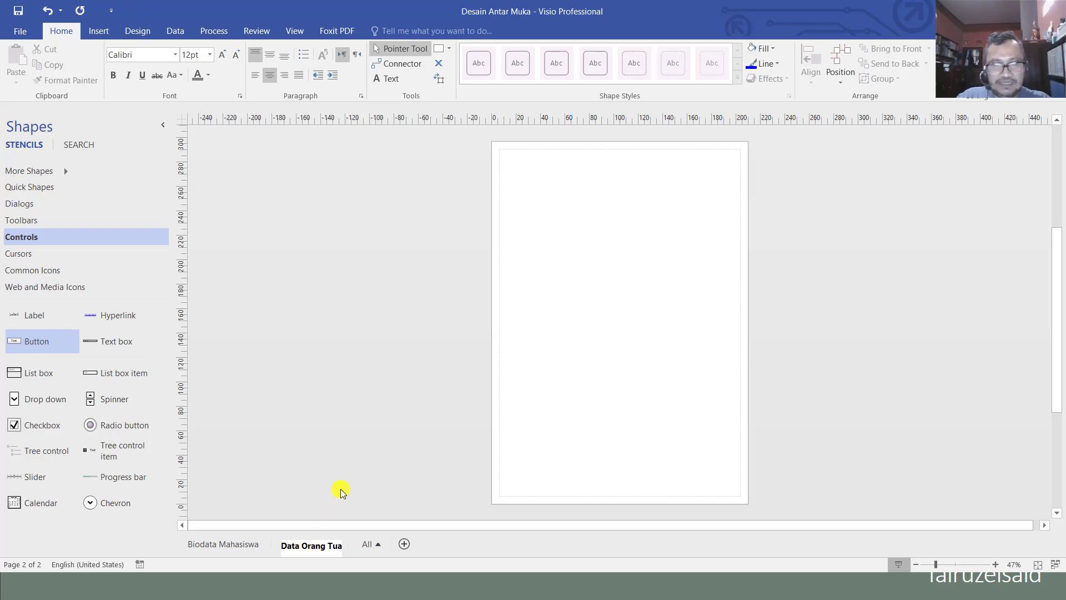
text(a)
Copy the complete form from the "Biodata Mahasiswa" page and paste it onto the "Data Orang Tua" page
click(221, 545)
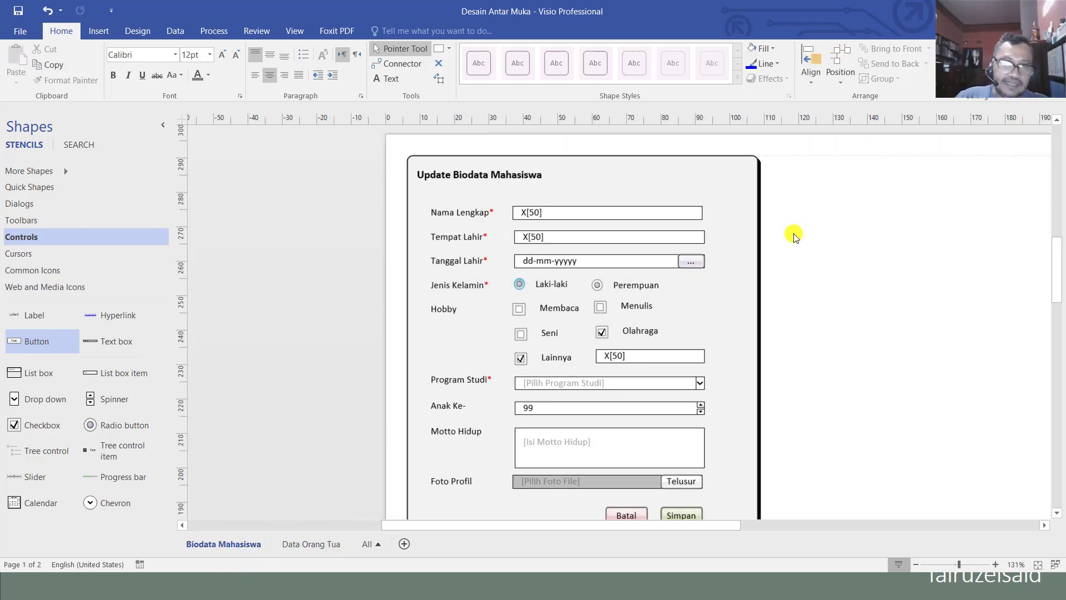
scroll(794, 236, down, 1)
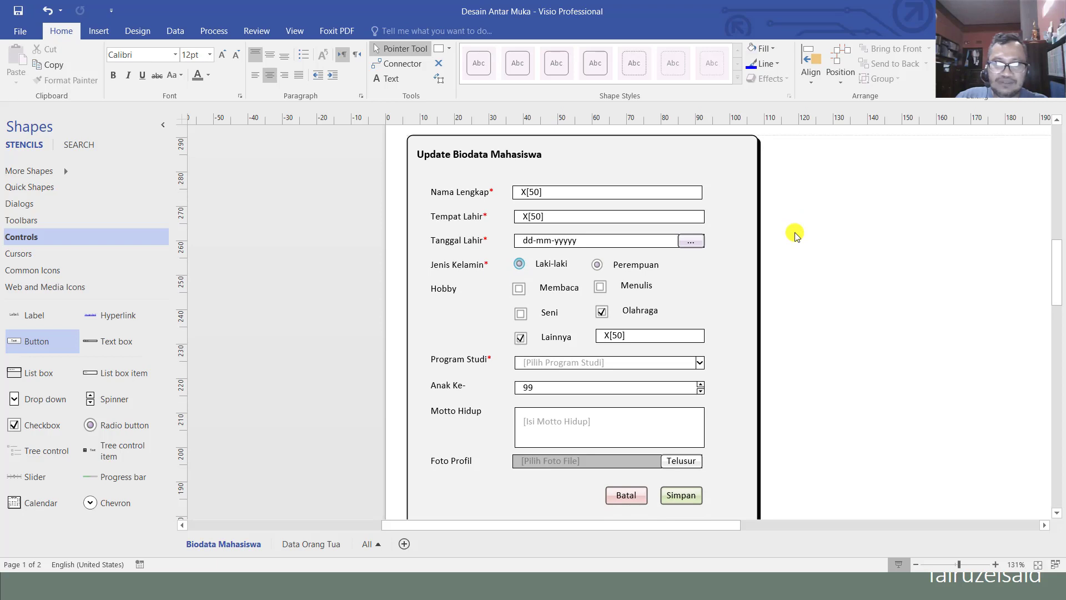
key(ctrl+a)
key(ctrl+c)
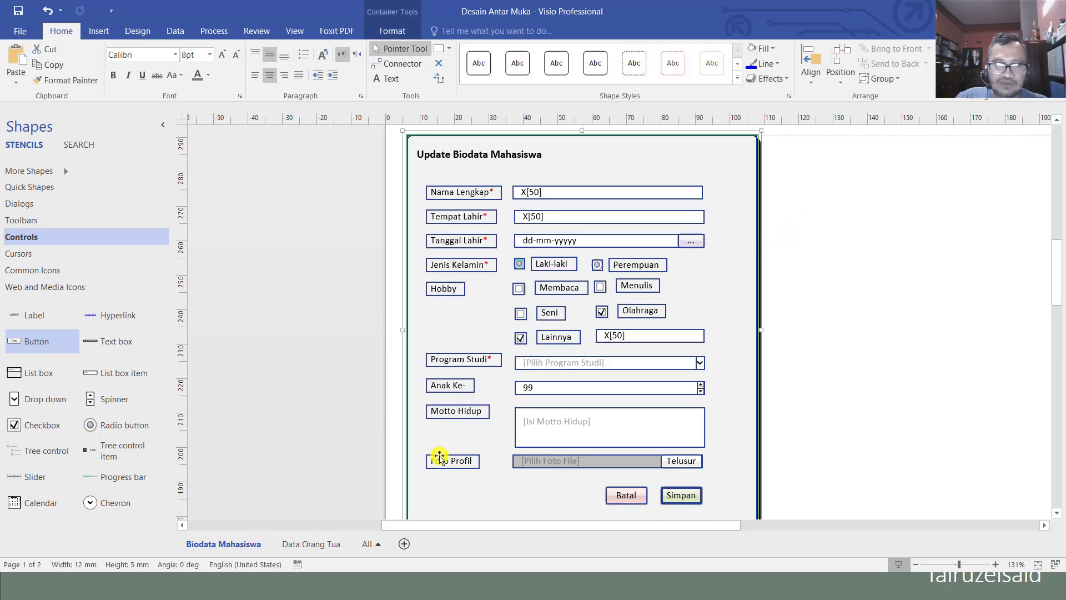
click(288, 544)
key(ctrl+v)
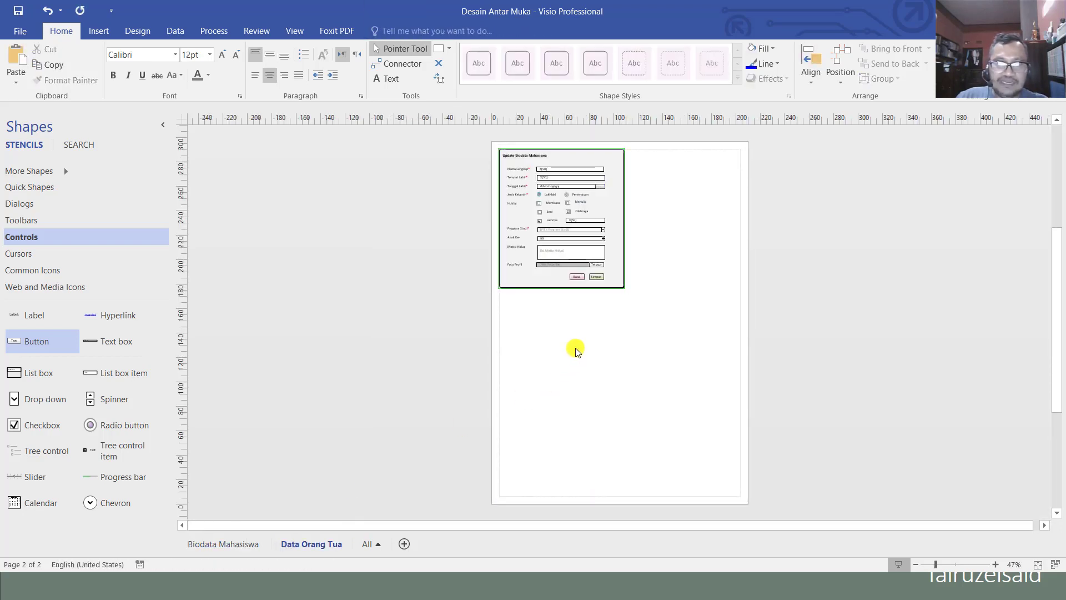
Change the title of the pasted form on the "Data Orang Tua" page to "Update Data Orang Tua/Wali"
scroll(576, 351, up, 2)
ctrl+scroll(576, 351, up, 4)
scroll(574, 347, up, 5)
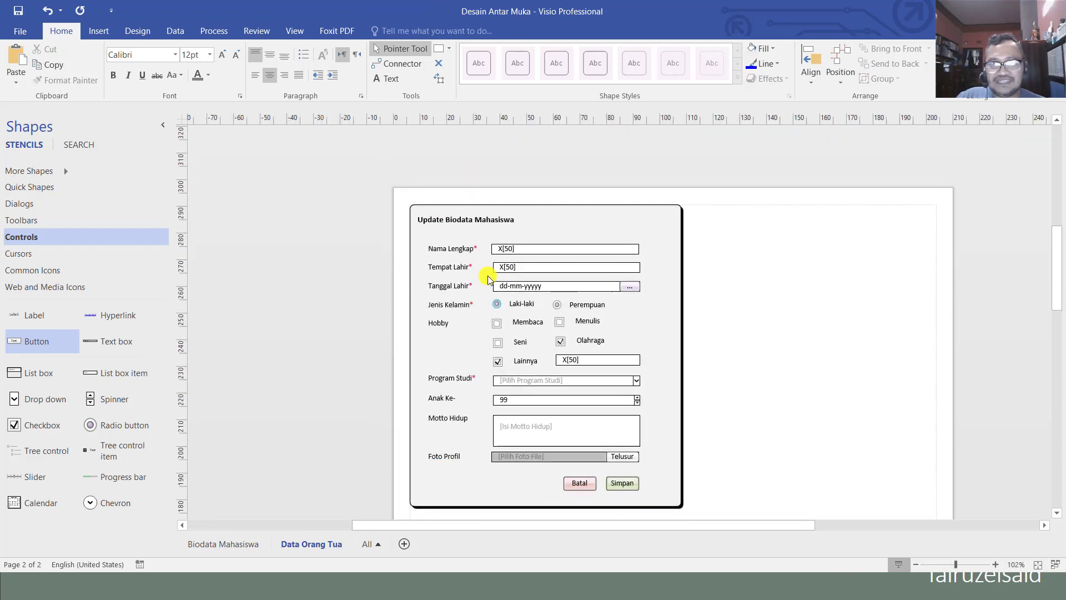
double_click(473, 221)
click(471, 218)
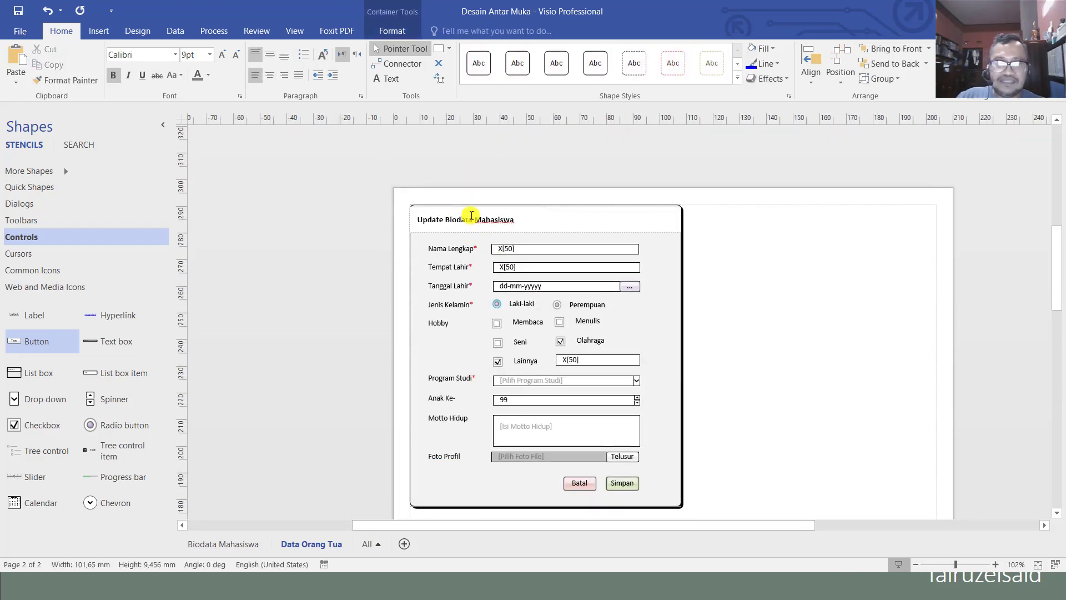
key(ctrl+shift+Right)
key(ctrl+shift+Right)
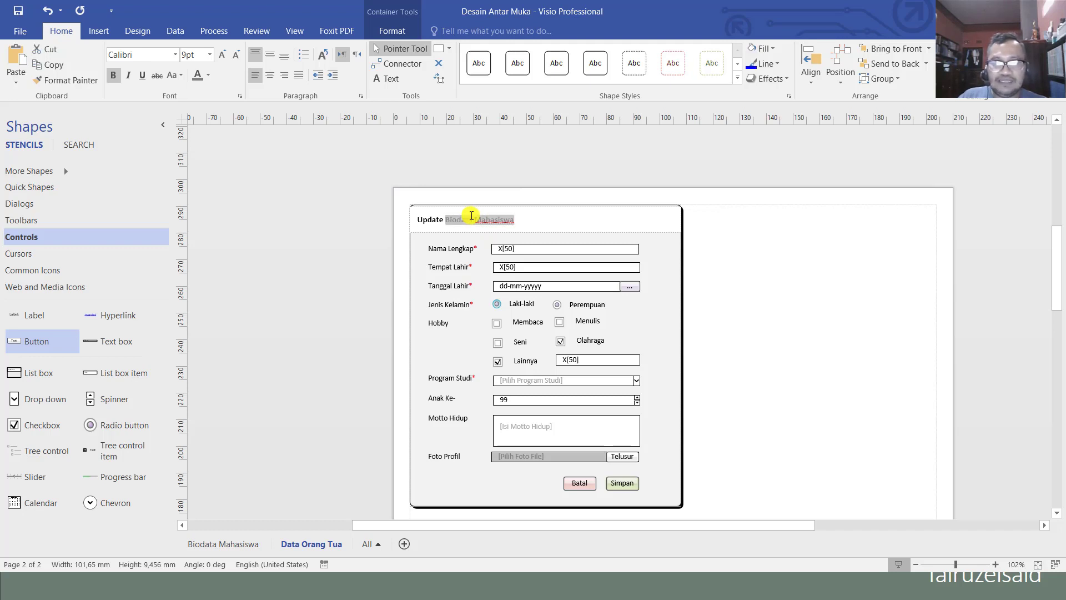
text(Da)
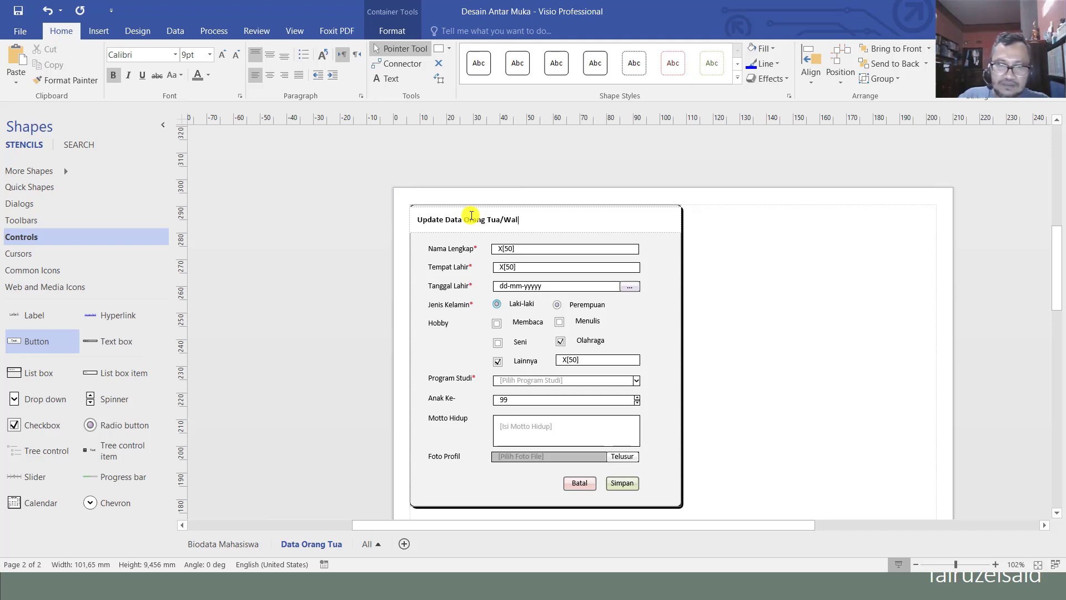
click(739, 241)
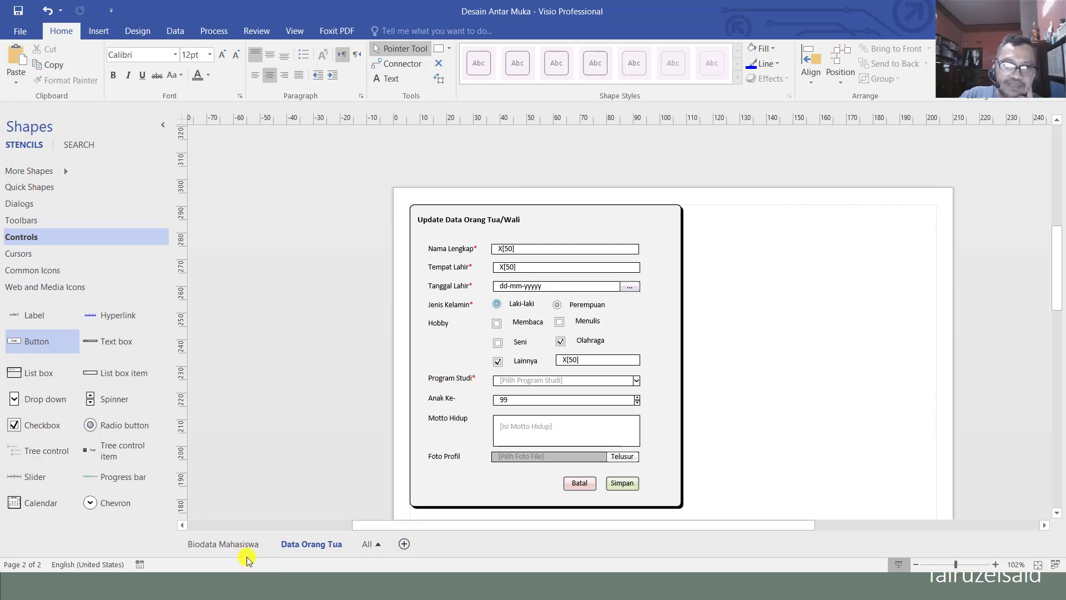
Return to the "Biodata Mahasiswa" page and select all shapes of the form
ctrl+scroll(226, 551, up, 2)
click(226, 547)
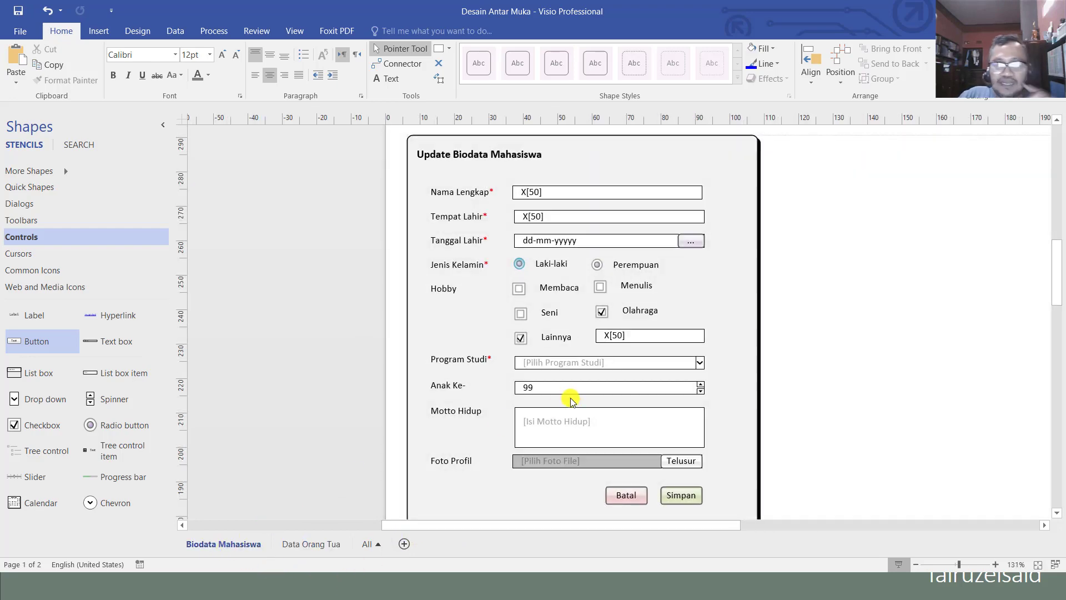
ctrl+scroll(572, 400, down, 3)
ctrl+scroll(571, 400, up, 2)
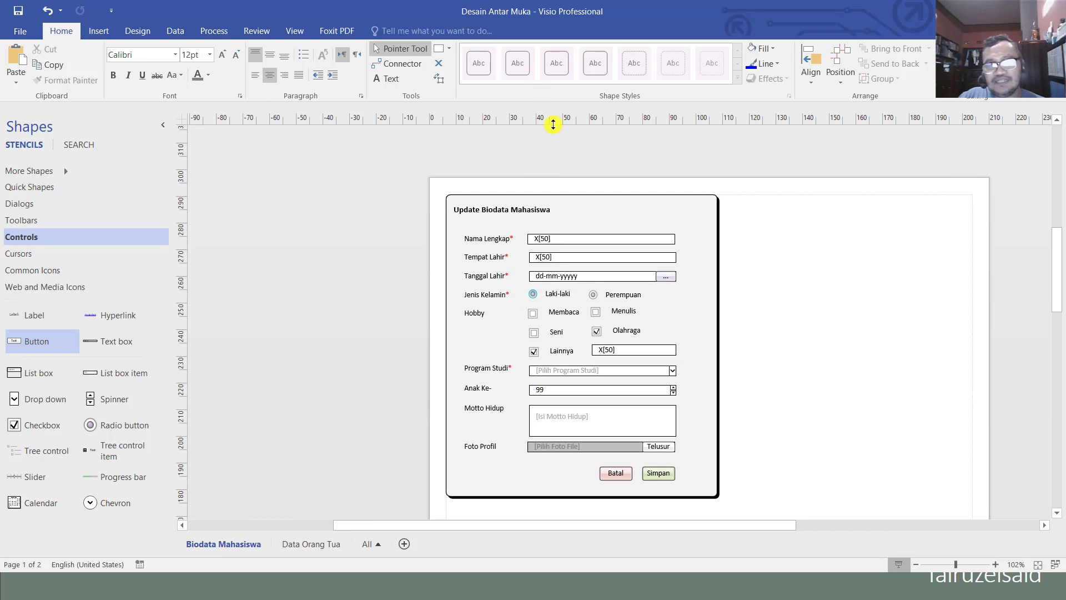
key(ctrl+a)
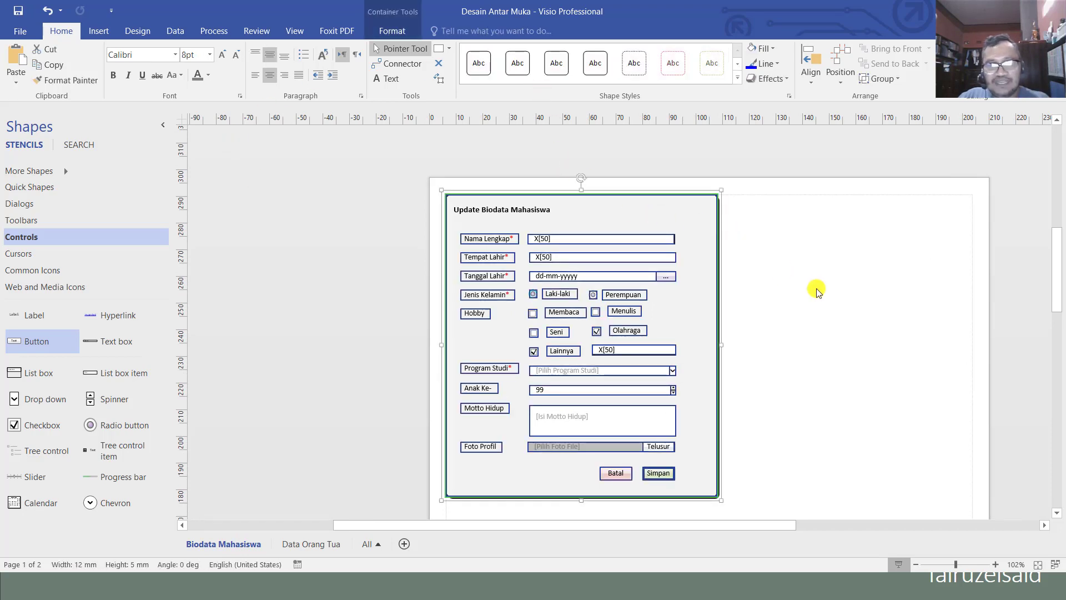
click(816, 290)
key(ctrl+a)
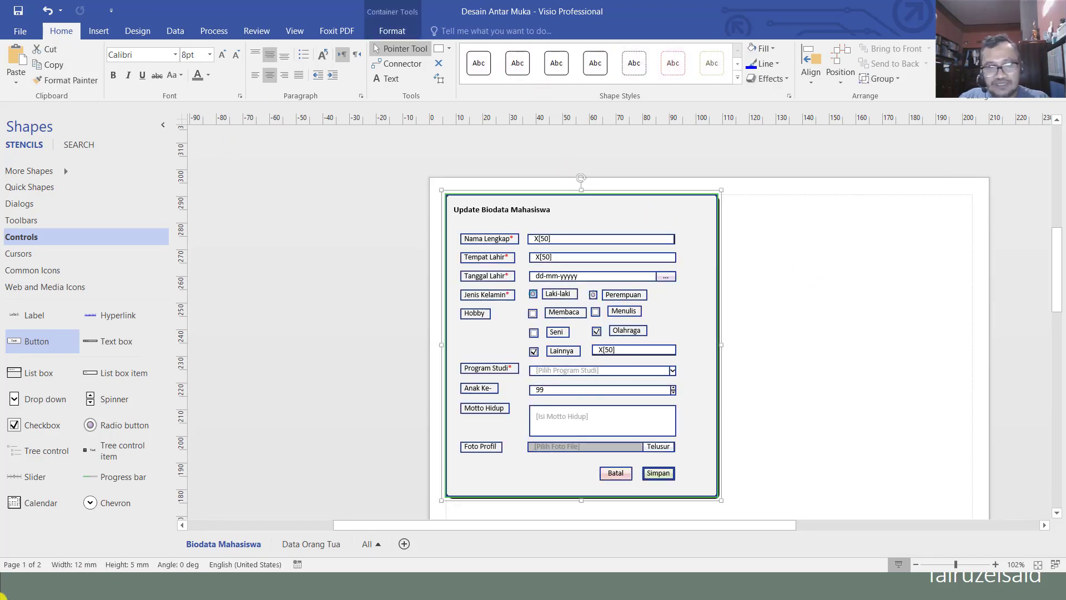
key(super)
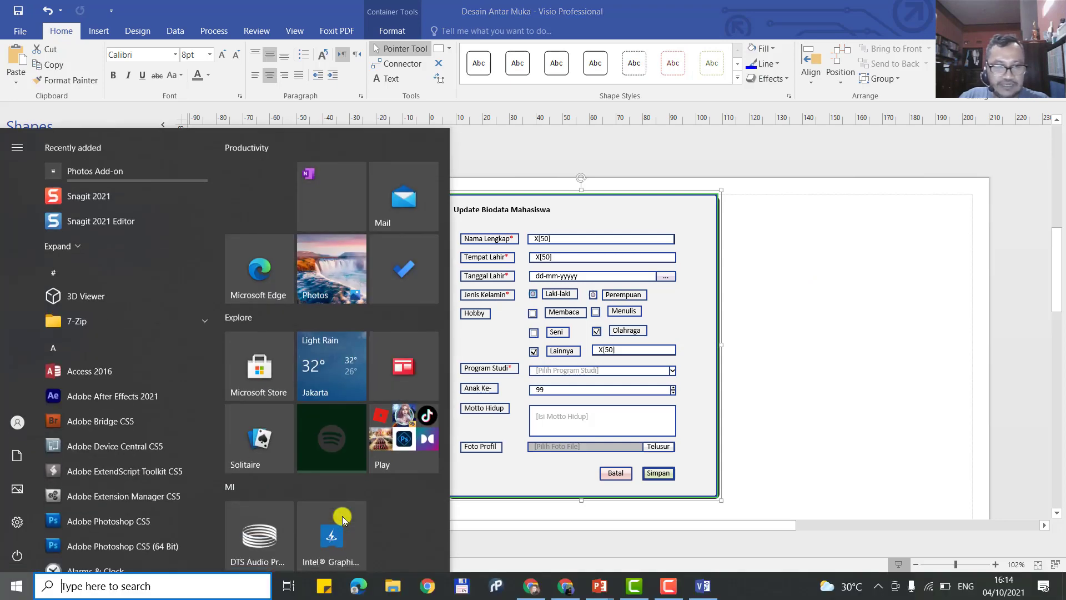
text(word)
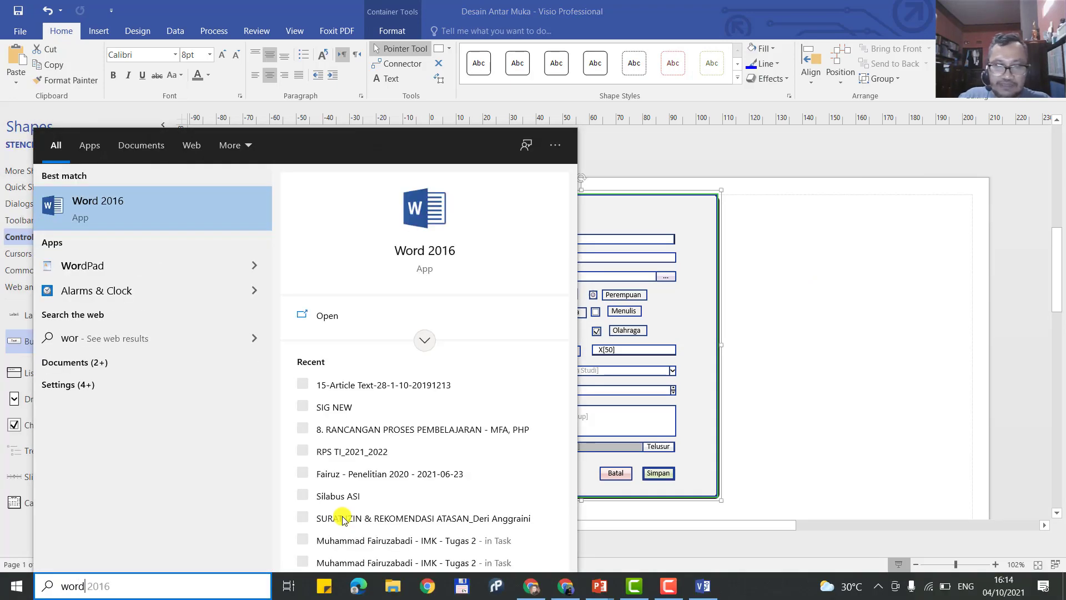
key(Escape)
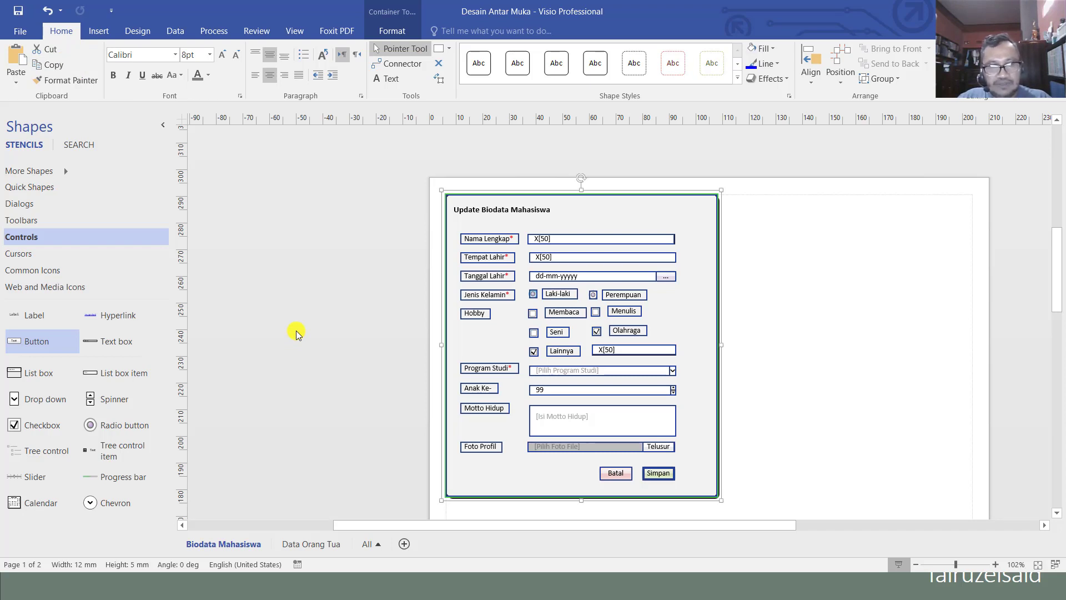
Deselect the form, launch Word 2016 and create a blank document
click(238, 349)
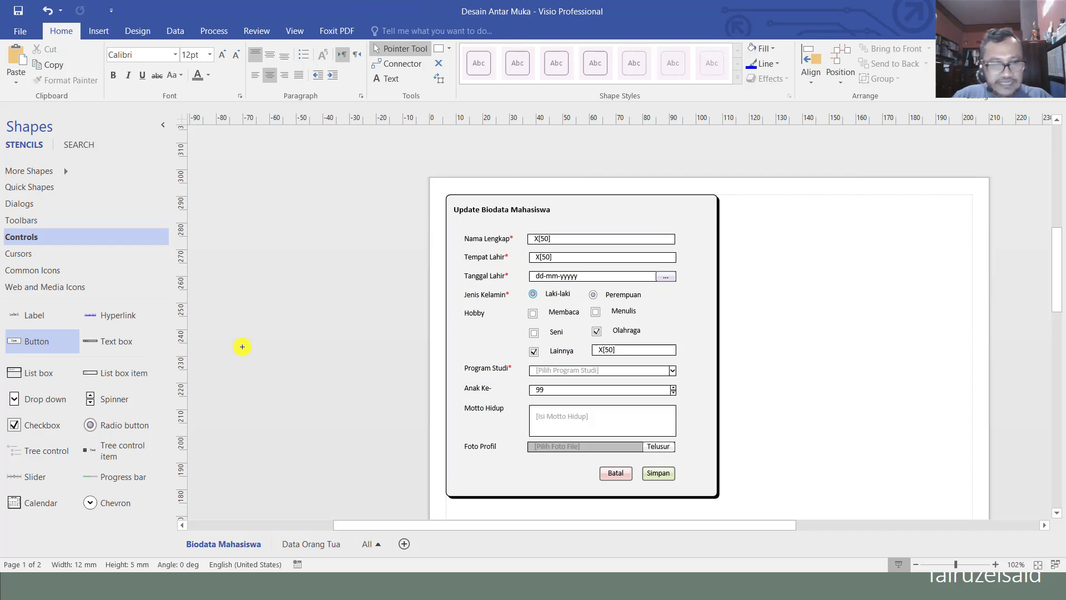
key(super)
text(w)
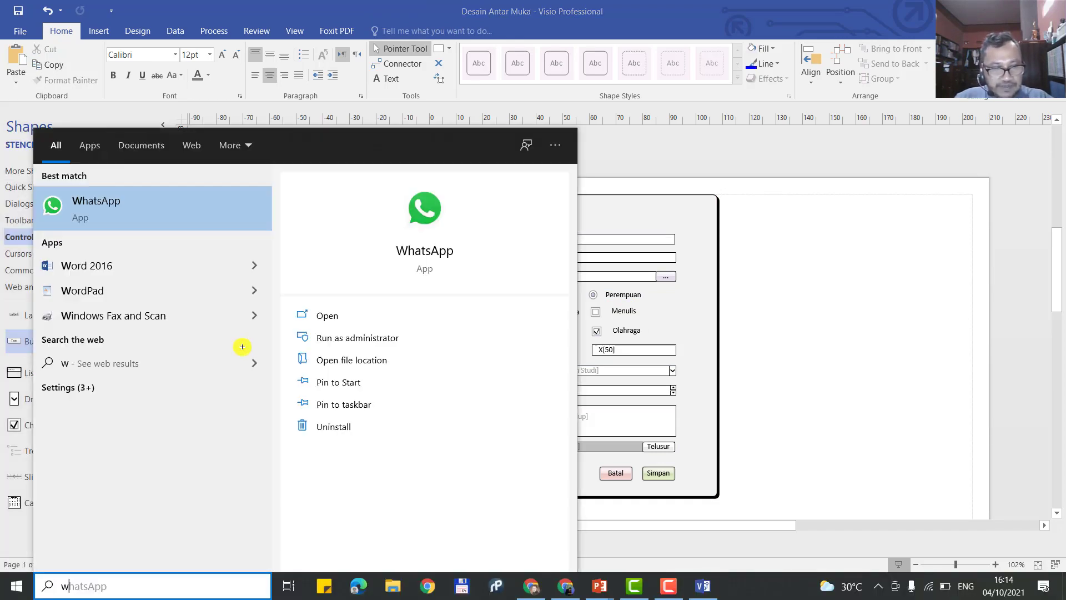
text(ord)
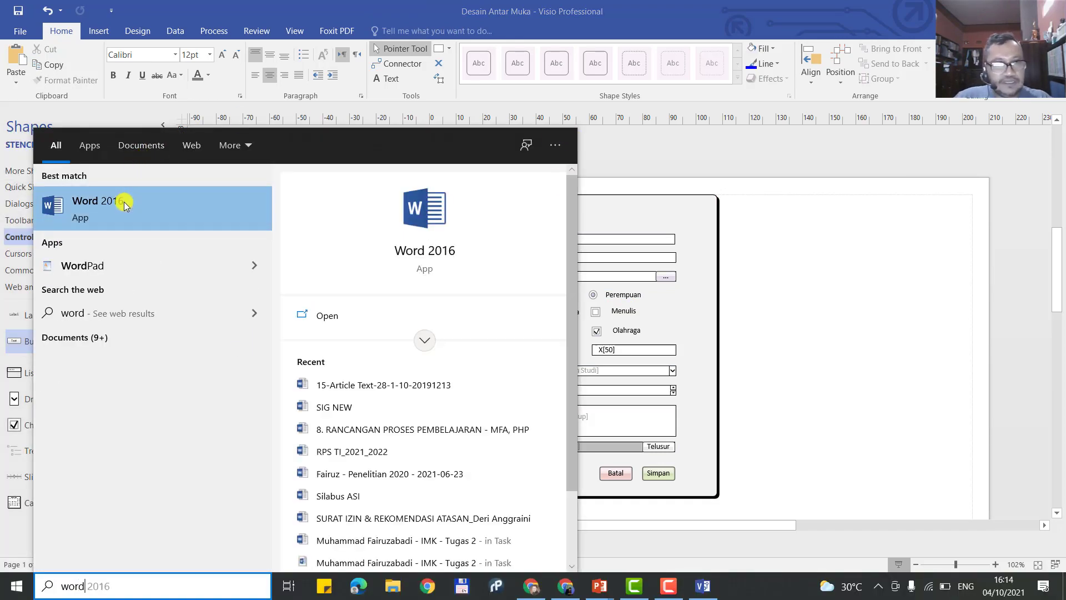
click(124, 203)
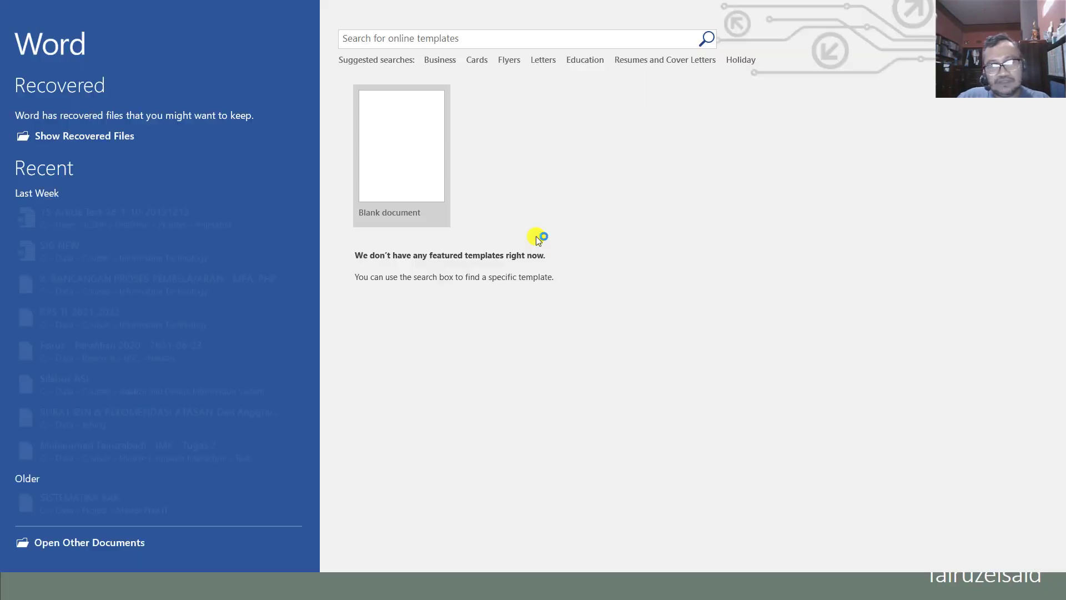
click(393, 168)
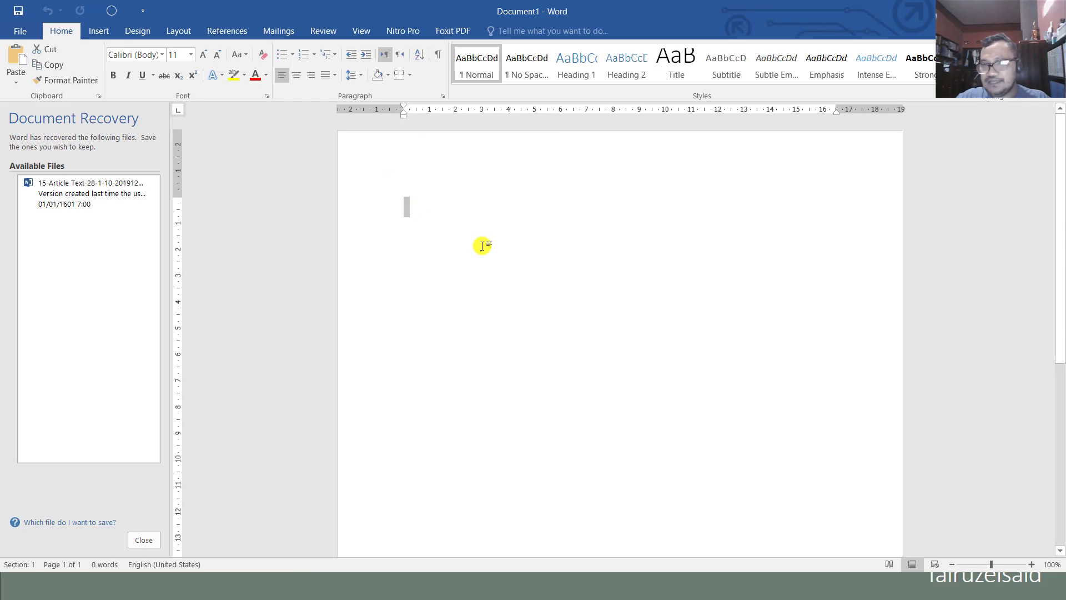
Paste the copied "Update Biodata Mahasiswa" form into the blank document and examine its sharpness at up to 210% magnification
key(ctrl+v)
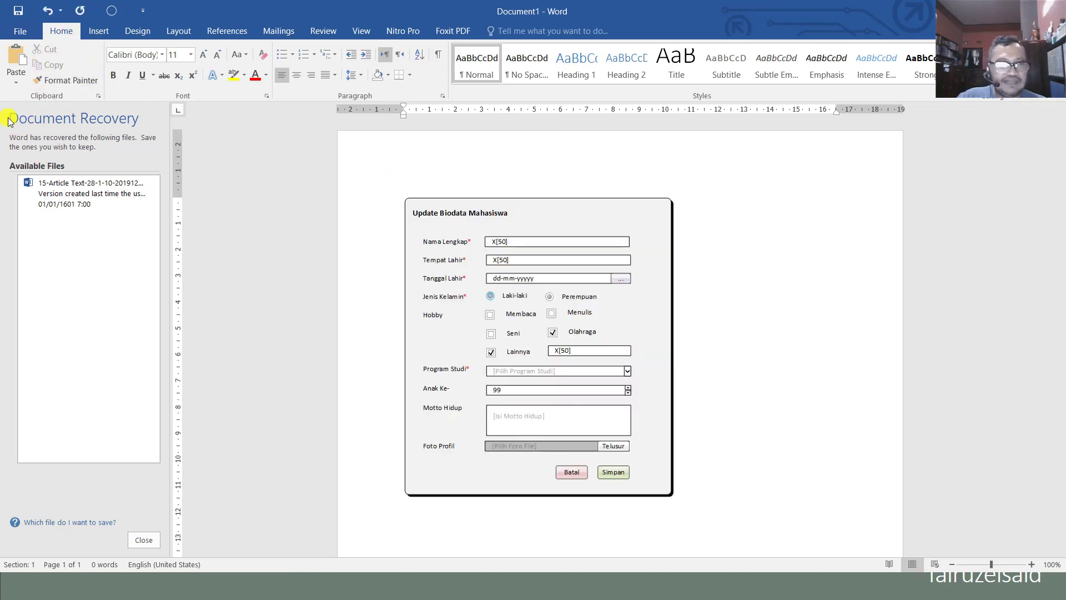
click(557, 351)
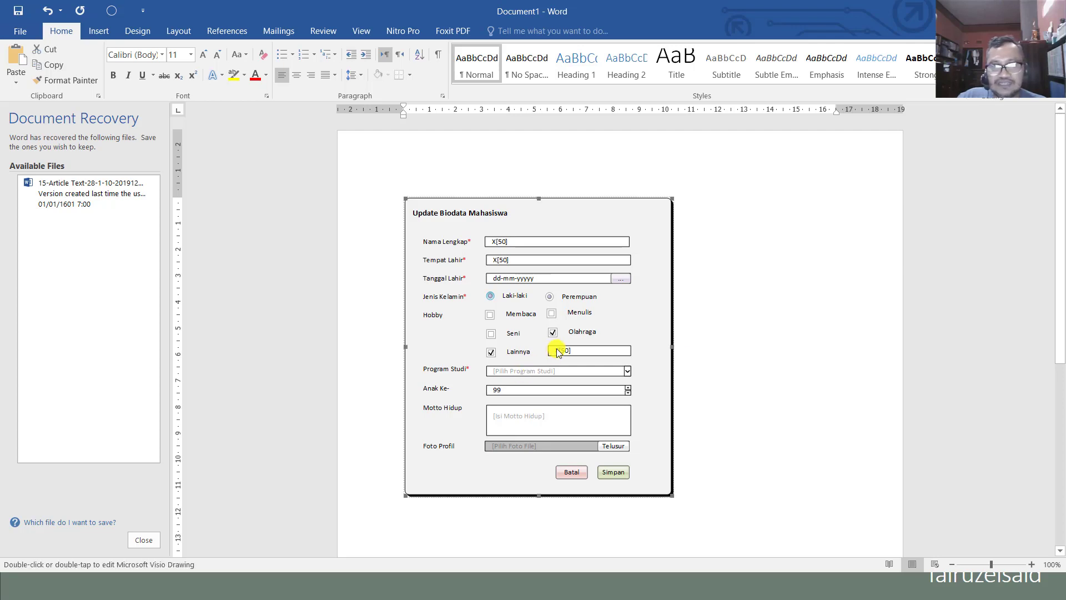
ctrl+scroll(559, 346, up, 10)
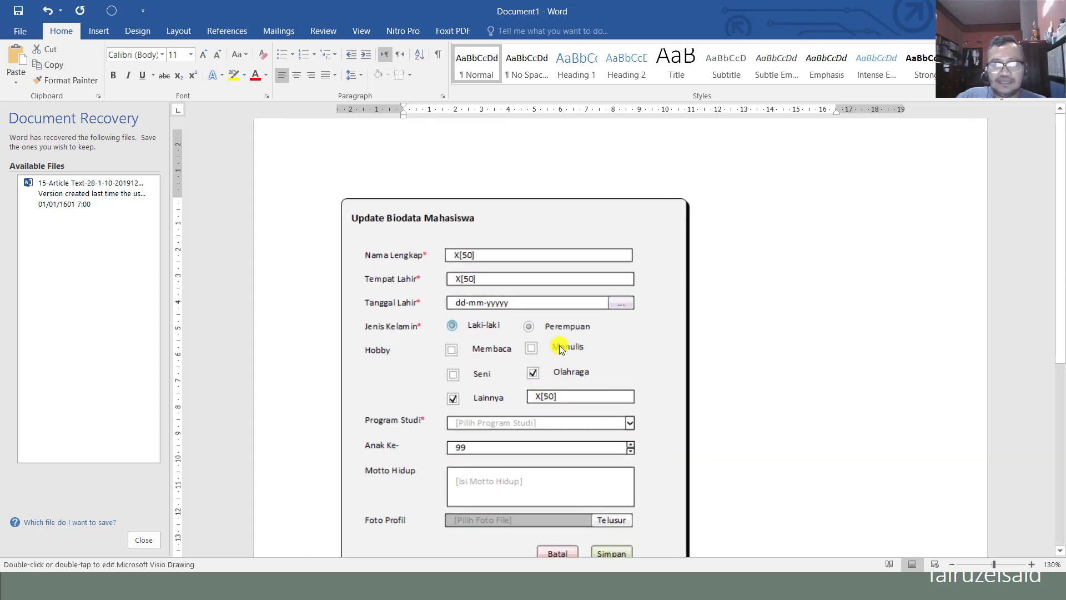
ctrl+scroll(559, 345, up, 1)
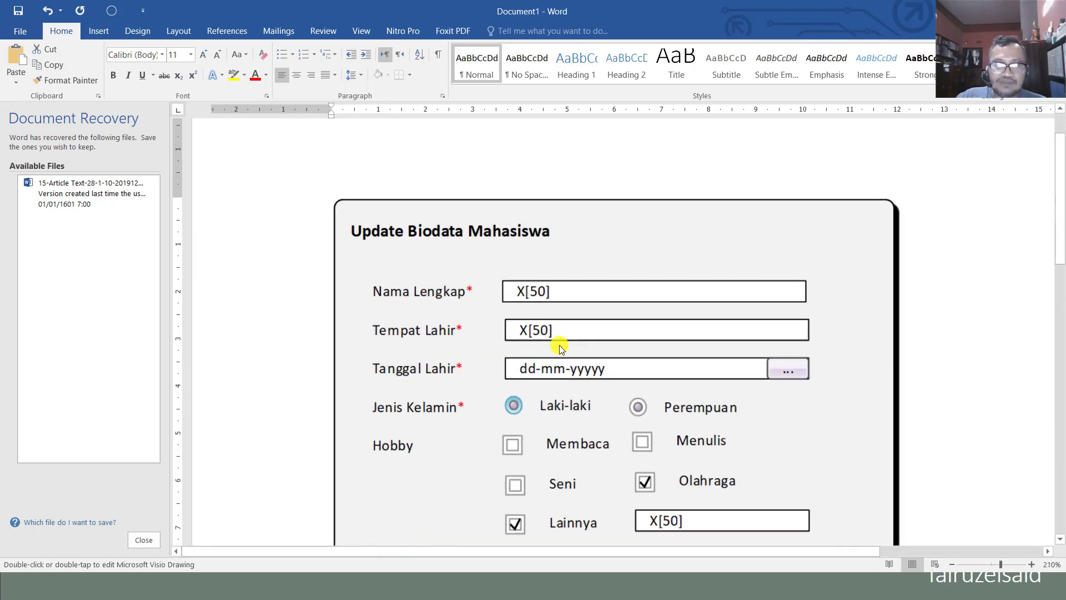
ctrl+scroll(559, 345, down, 12)
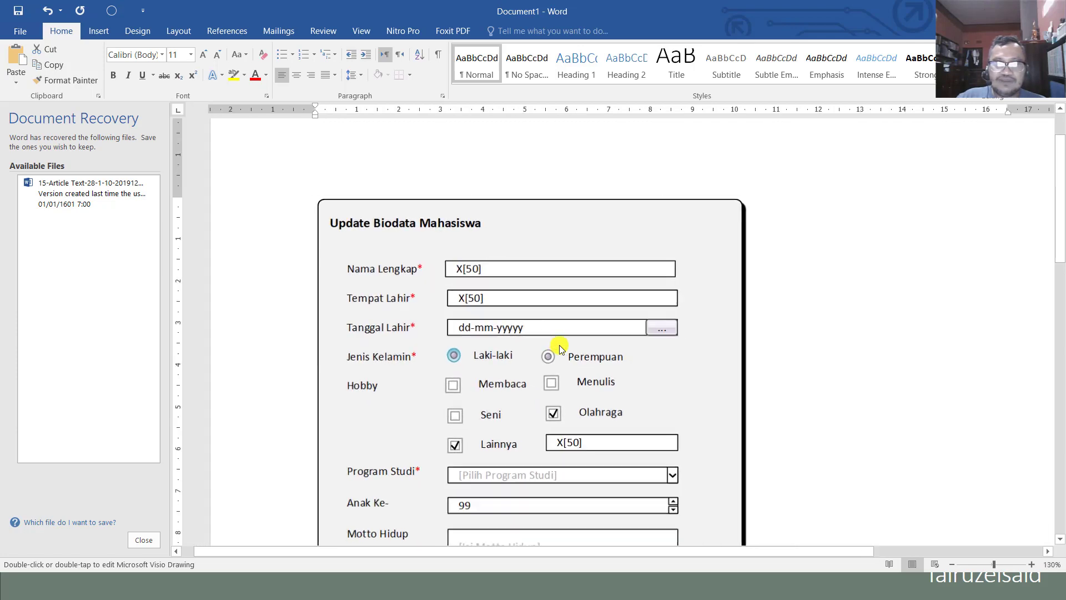
click(559, 345)
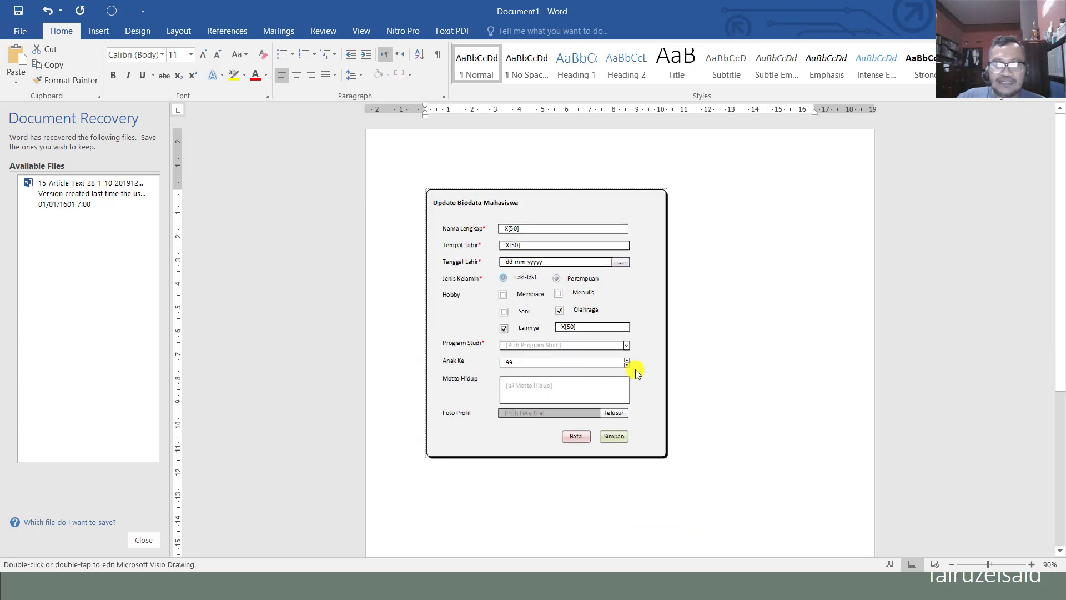
Enlarge the pasted form proportionally to about 15 cm wide
drag(667, 458, 735, 534)
ctrl+scroll(743, 503, up, 1)
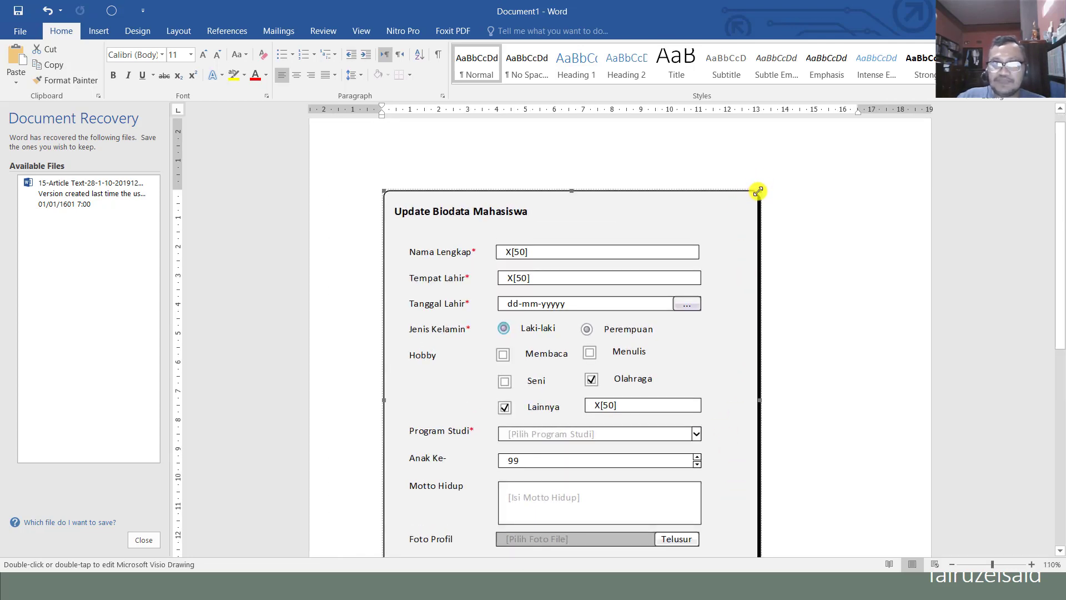
drag(758, 188, 814, 156)
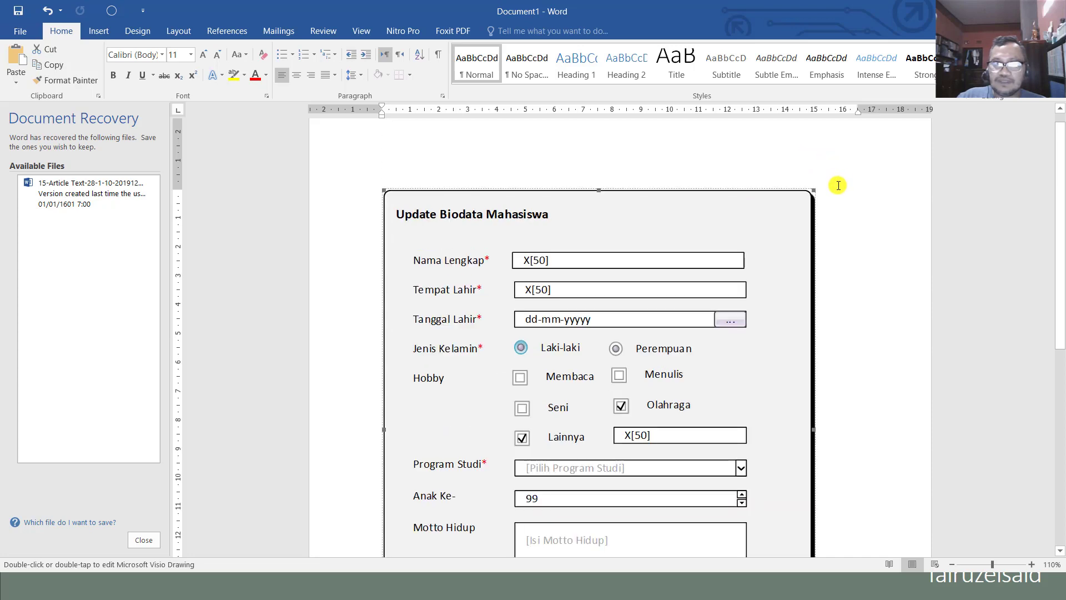
ctrl+scroll(838, 179, down, 4)
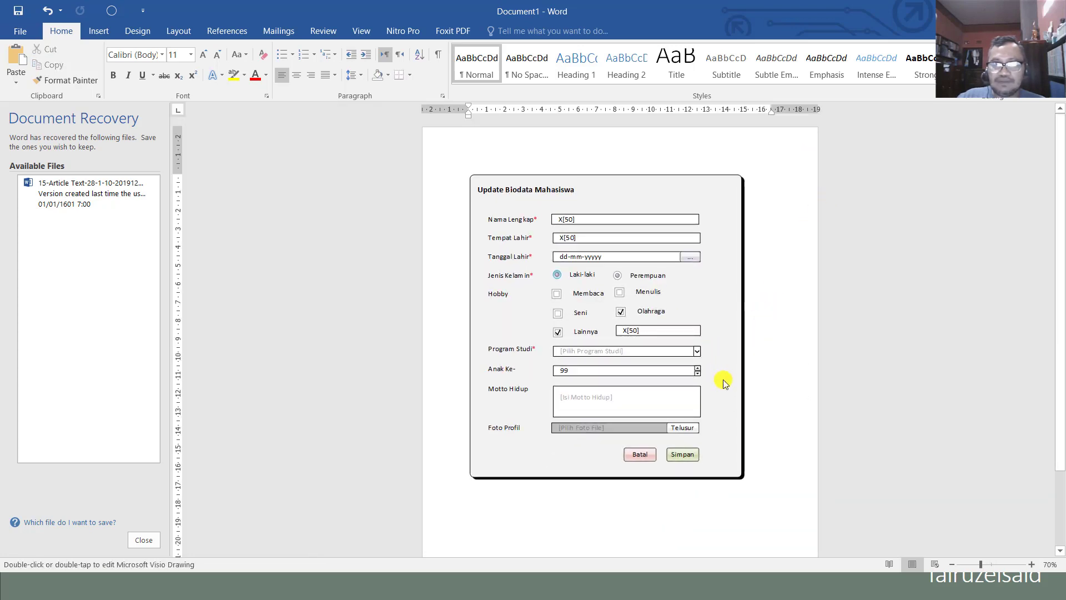
Shrink the pasted form proportionally to about 5 cm wide and examine its legibility close up
click(722, 381)
mouse_move(743, 480)
mouse_down()
mouse_move(517, 255)
mouse_move(518, 278)
mouse_up()
ctrl+scroll(522, 277, up, 5)
ctrl+scroll(522, 277, up, 6)
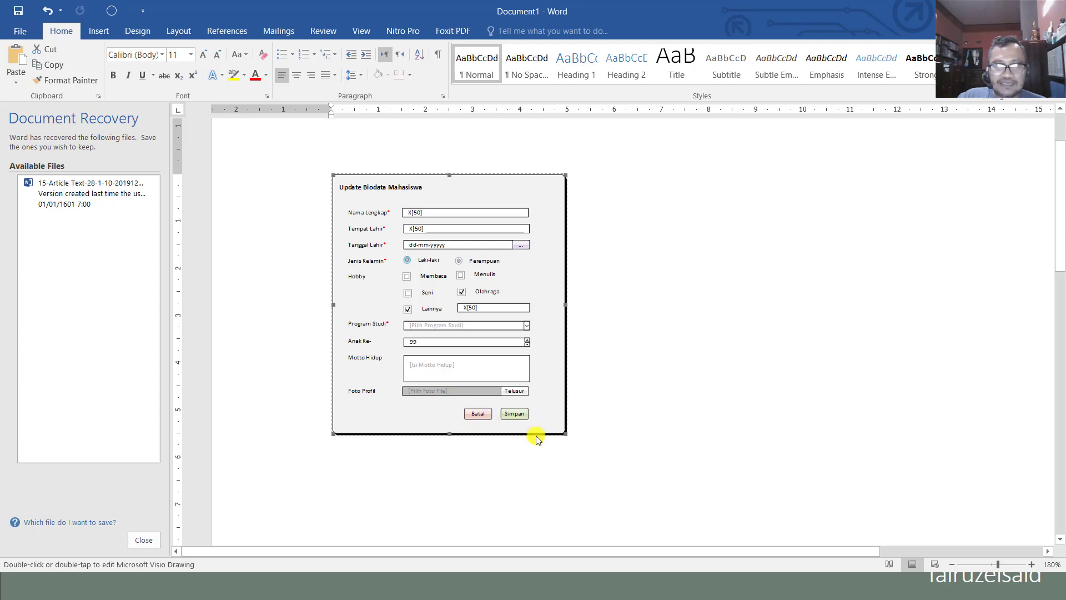
Resize the small form in the document to about 7.5 cm wide and deselect it
drag(565, 434, 612, 514)
scroll(628, 461, down, 2)
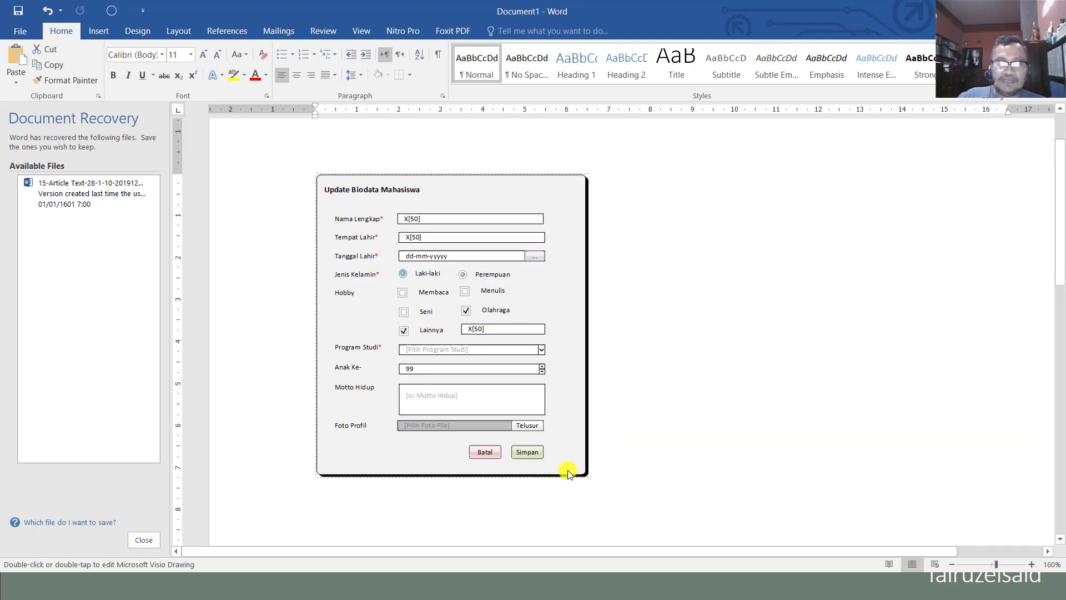
drag(586, 476, 628, 521)
click(668, 458)
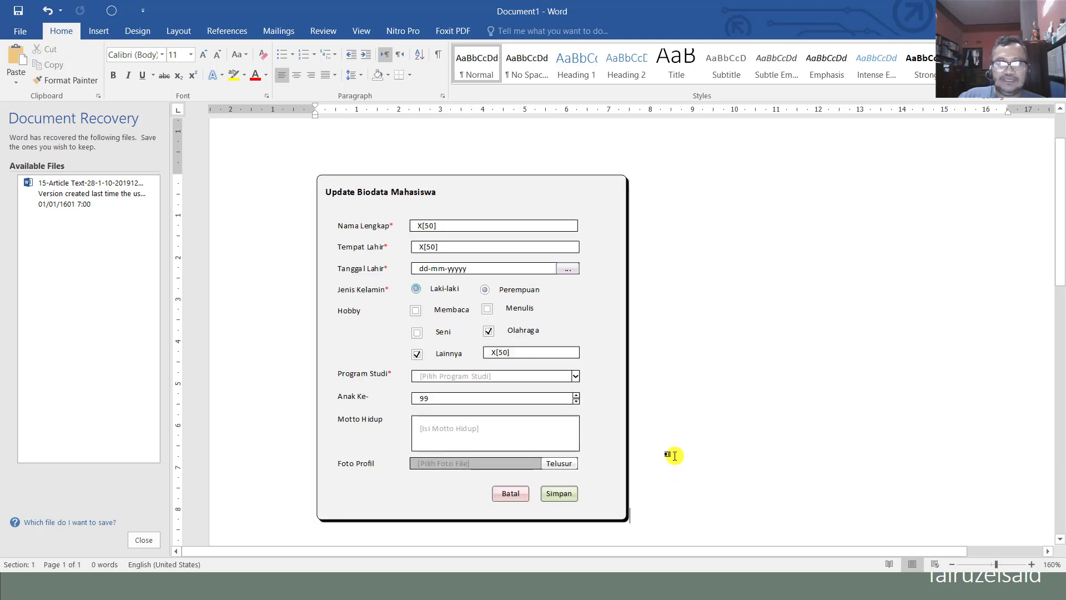
scroll(671, 455, down, 5)
scroll(674, 455, up, 2)
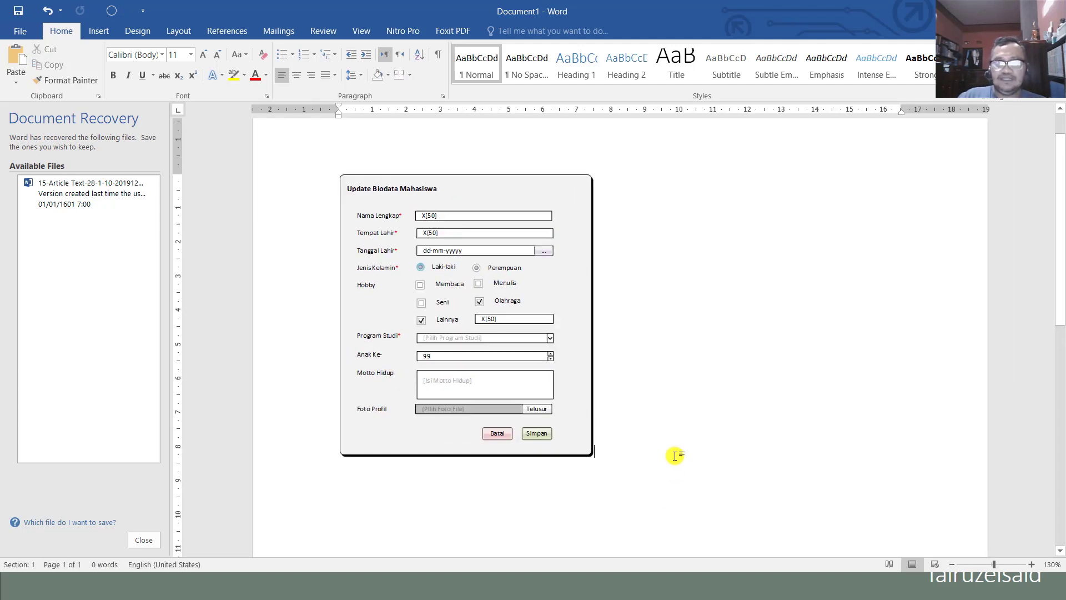